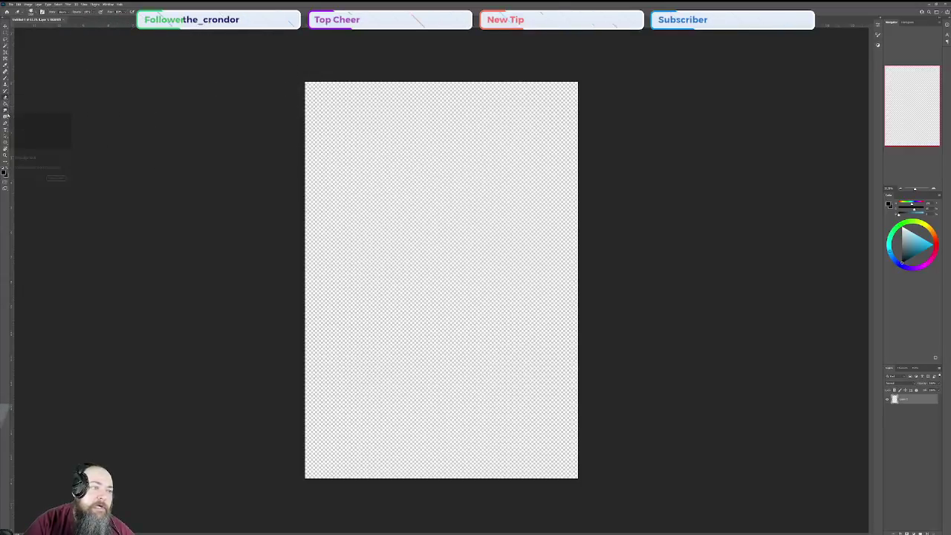
# - Make white the foreground colour and fill the empty canvas layer with it
pyautogui.click(6, 104)
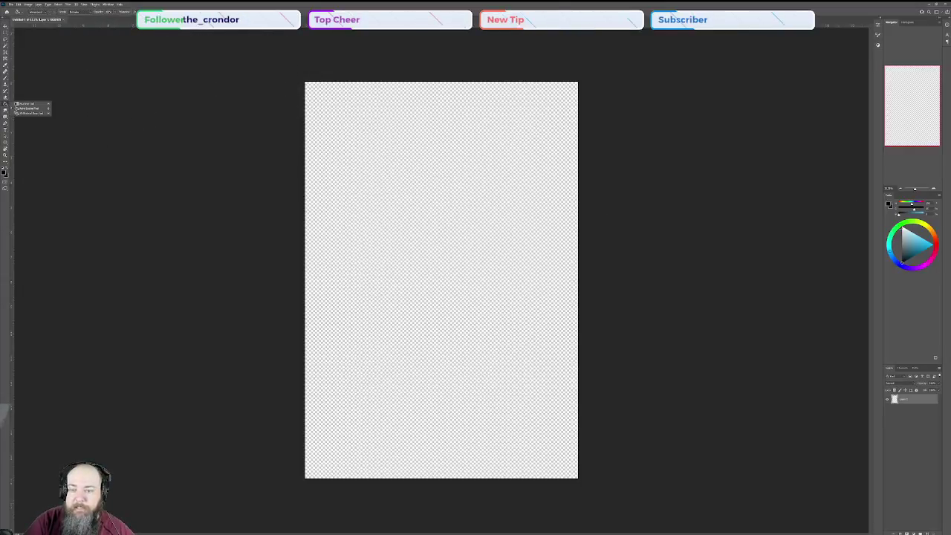
pyautogui.press('x')
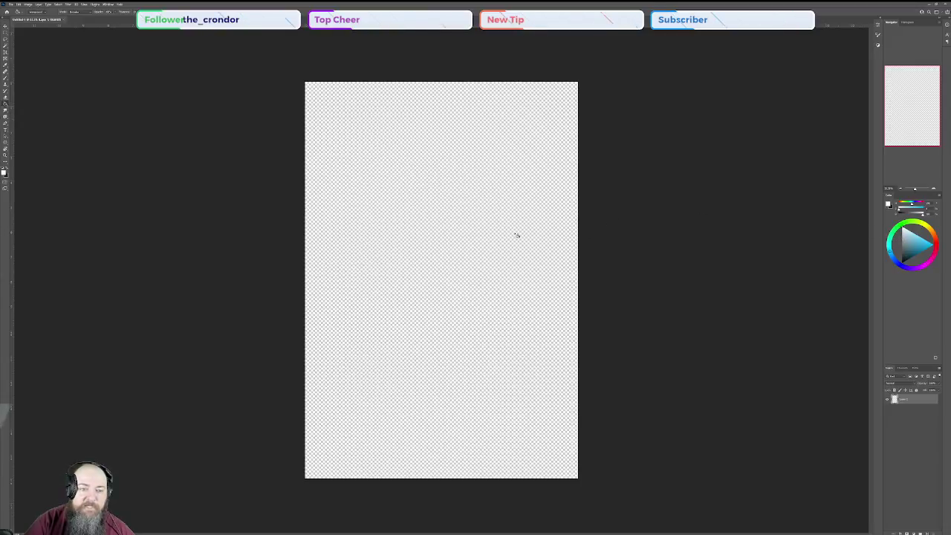
pyautogui.hotkey('alt', 'BackSpace')
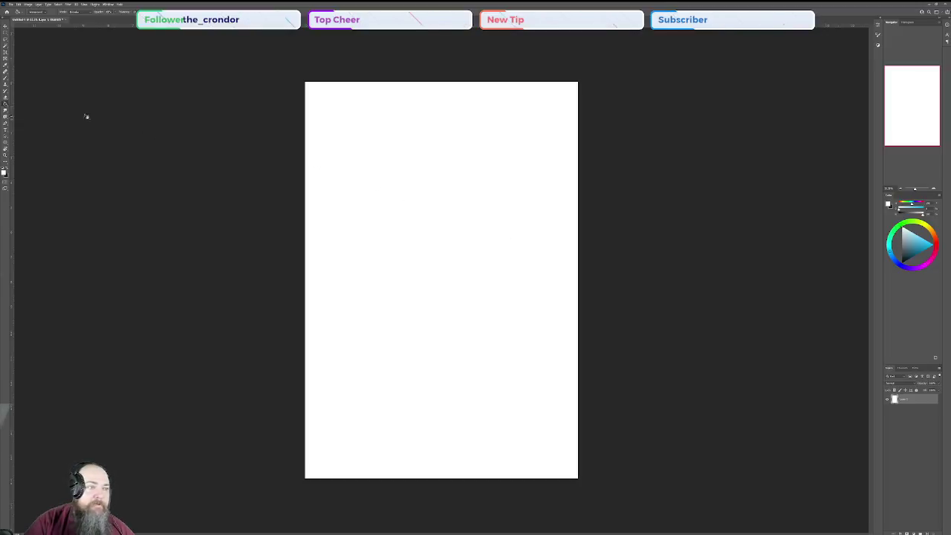
# - Set up the Brush tool for sketching with a solid-stroke preset from the brush library and black as the foreground colour
pyautogui.click(5, 78)
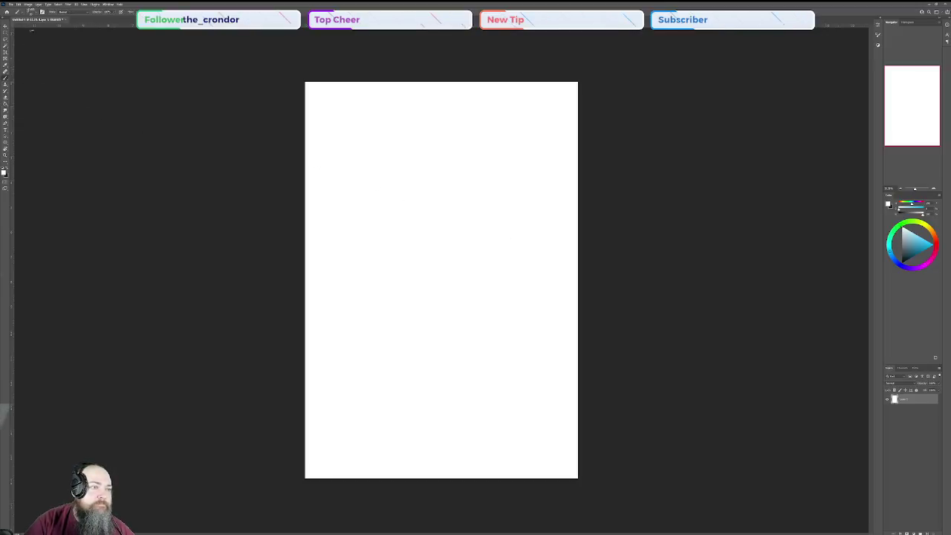
pyautogui.click(33, 11)
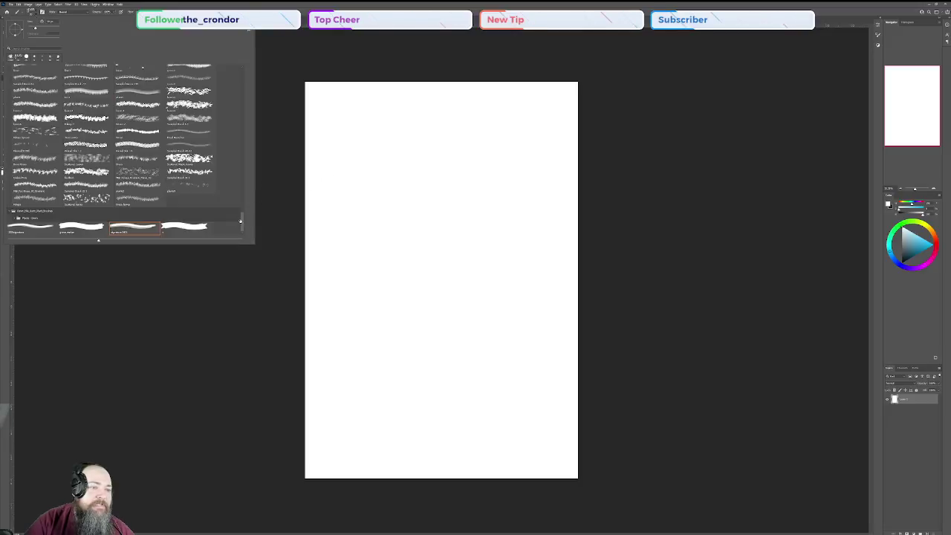
pyautogui.scroll(10, 126, 148)
pyautogui.scroll(5, 242, 90)
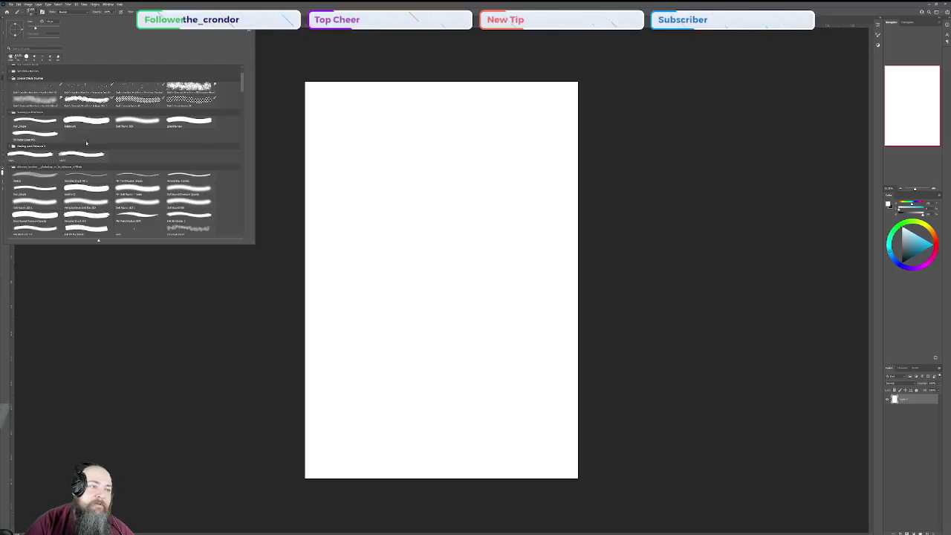
pyautogui.click(83, 154)
pyautogui.click(84, 123)
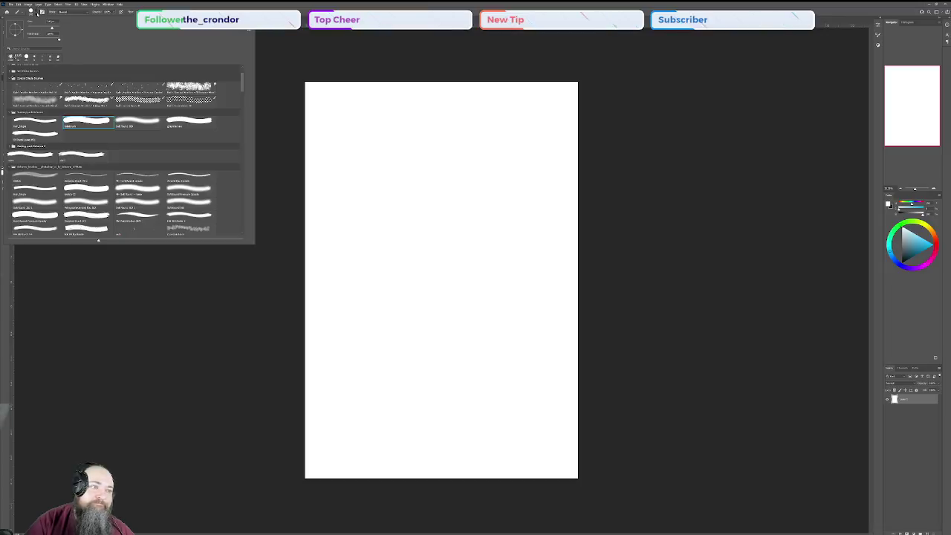
pyautogui.click(37, 12)
pyautogui.moveTo(21, 532)
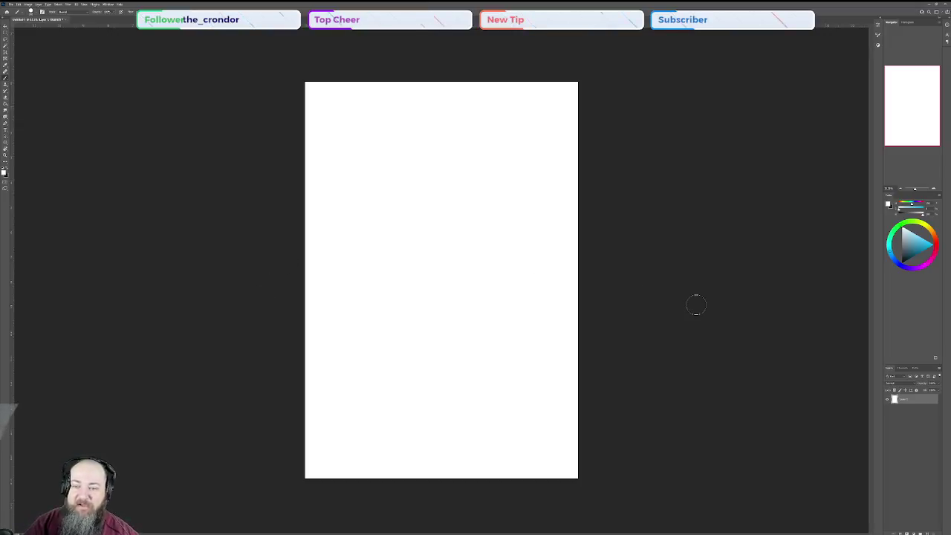
pyautogui.press('x')
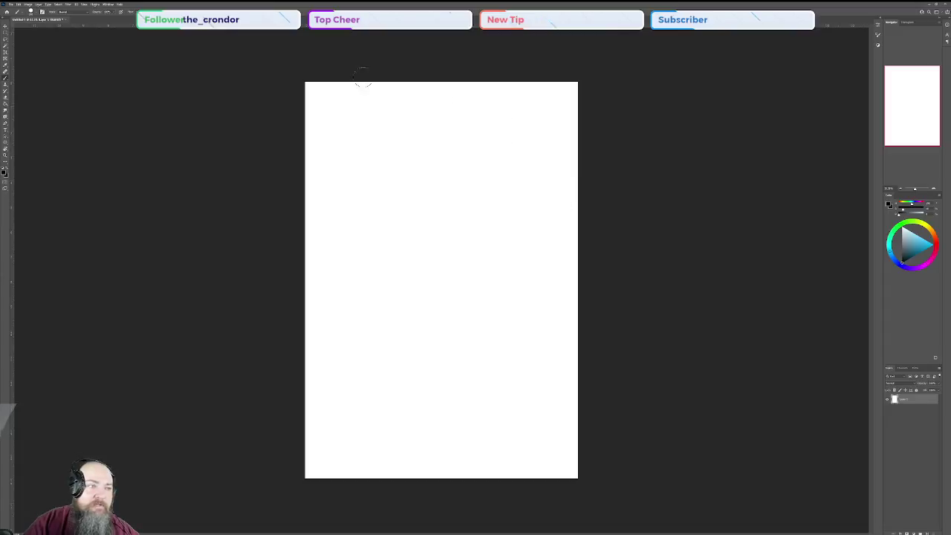
pyautogui.click(33, 13)
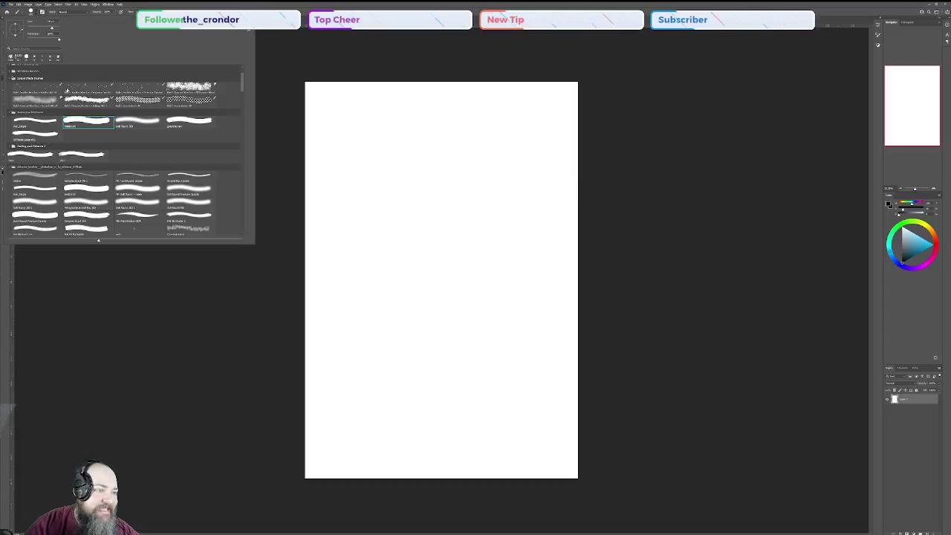
pyautogui.click(89, 188)
pyautogui.click(336, 190)
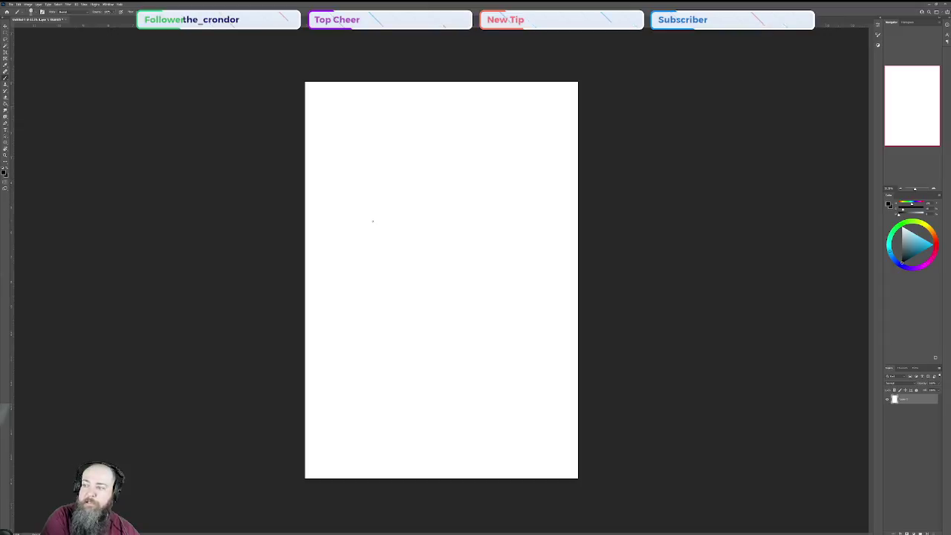
# - Sketch the head's outline in black, from the rounded crown down the cheek to the chin and jawline
pyautogui.moveTo(365, 240)
pyautogui.mouseDown()
pyautogui.moveTo(366, 256)
pyautogui.moveTo(370, 208)
pyautogui.moveTo(389, 183)
pyautogui.moveTo(446, 156)
pyautogui.moveTo(493, 186)
pyautogui.moveTo(505, 258)
pyautogui.mouseUp()
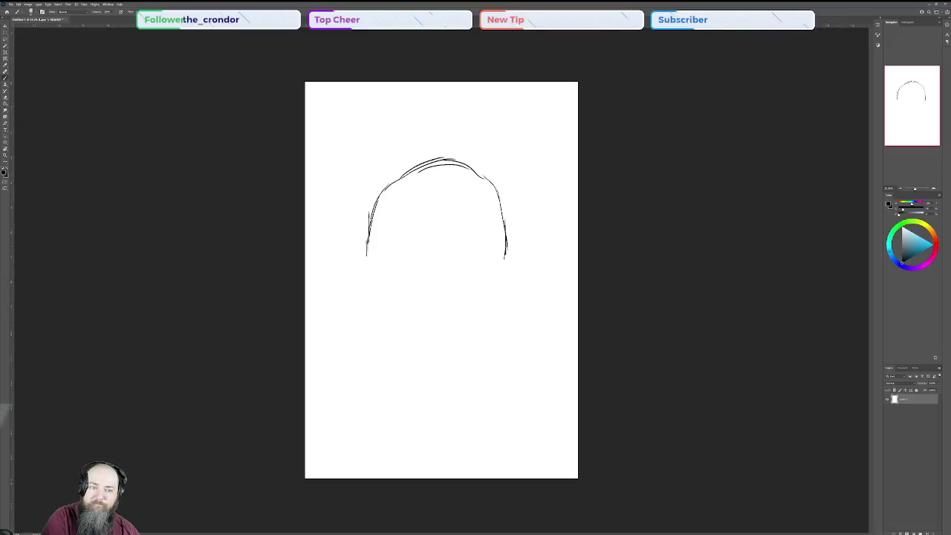
pyautogui.moveTo(505, 259); pyautogui.dragTo(493, 340)
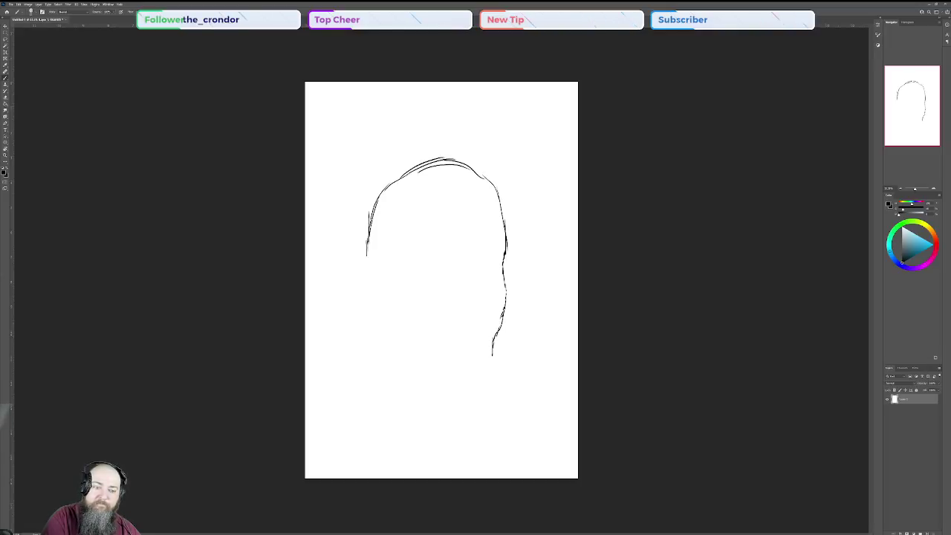
pyautogui.moveTo(492, 360); pyautogui.dragTo(460, 373)
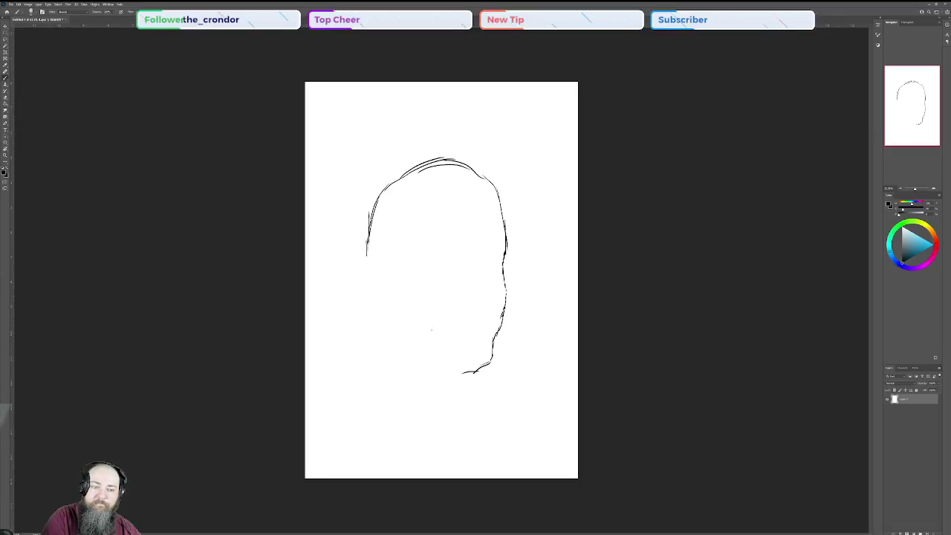
pyautogui.moveTo(427, 341)
pyautogui.mouseDown()
pyautogui.moveTo(446, 373)
pyautogui.moveTo(460, 373)
pyautogui.mouseUp()
pyautogui.click(424, 362)
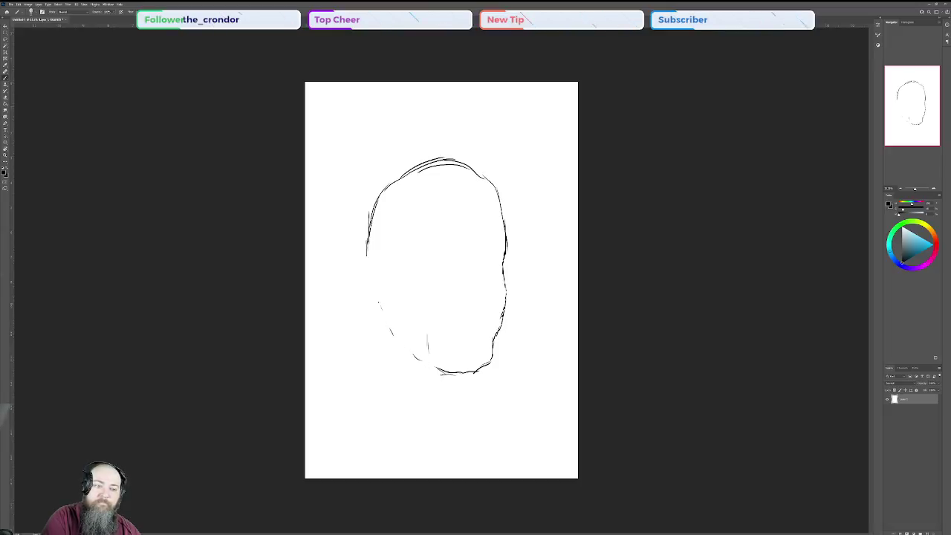
pyautogui.hotkey('ctrl', 'z')
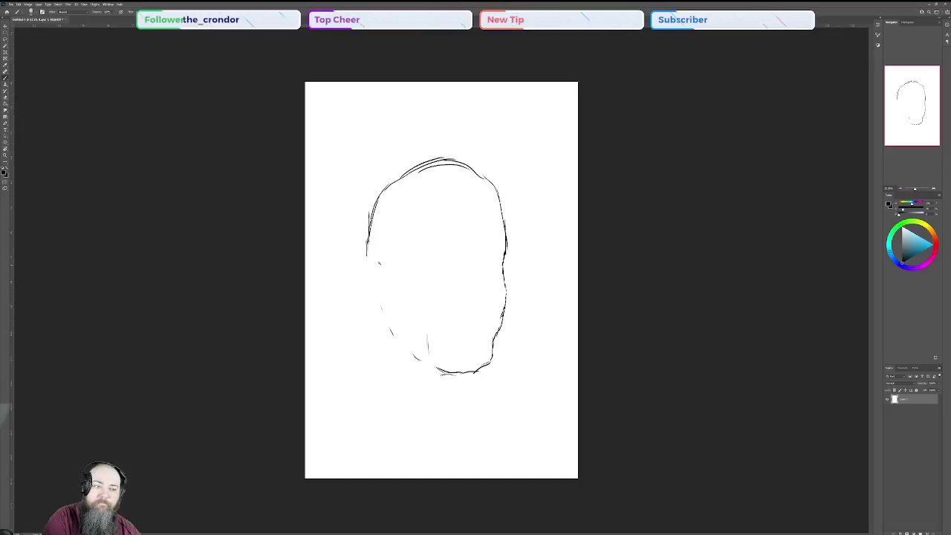
# - Sketch the ear and add a curved horizontal brow guide and a vertical centre guide across the face
pyautogui.moveTo(369, 259)
pyautogui.mouseDown()
pyautogui.moveTo(364, 288)
pyautogui.moveTo(388, 303)
pyautogui.mouseUp()
pyautogui.moveTo(412, 258); pyautogui.dragTo(505, 254)
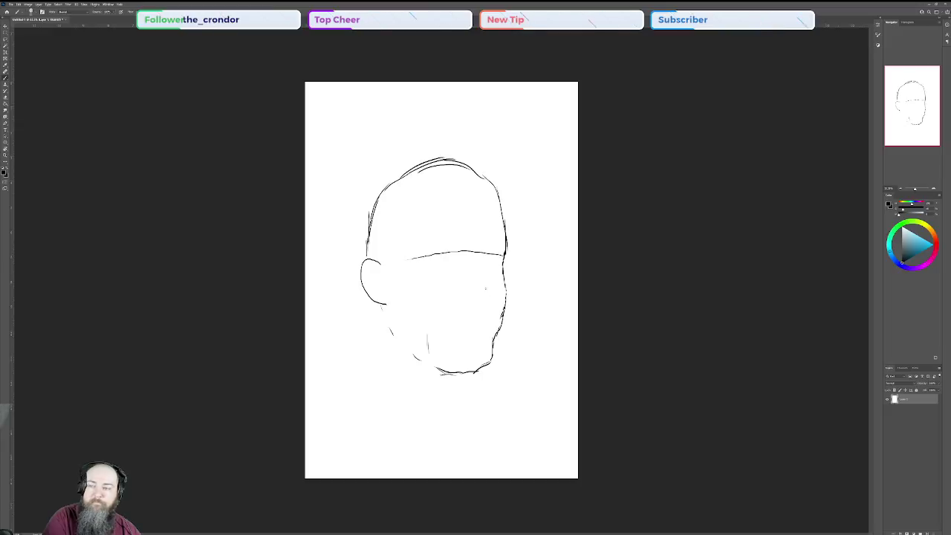
pyautogui.moveTo(469, 295); pyautogui.dragTo(467, 199)
pyautogui.moveTo(472, 279)
pyautogui.mouseDown()
pyautogui.moveTo(471, 338)
pyautogui.moveTo(471, 279)
pyautogui.mouseUp()
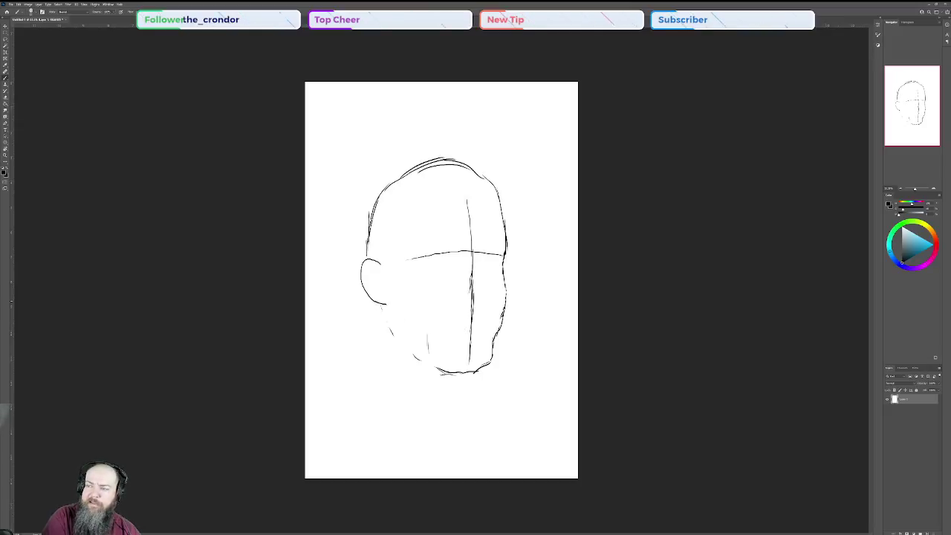
# - Draw the neck running into a V-shaped neckline, and extend a shoulder line to each edge of the canvas
pyautogui.moveTo(378, 306)
pyautogui.mouseDown()
pyautogui.moveTo(374, 356)
pyautogui.moveTo(407, 409)
pyautogui.moveTo(431, 421)
pyautogui.mouseUp()
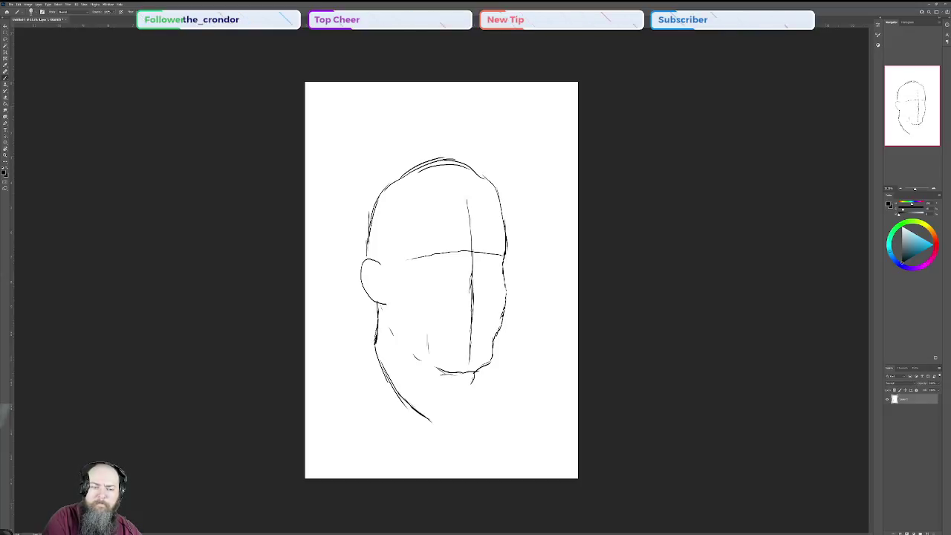
pyautogui.moveTo(475, 373); pyautogui.dragTo(434, 420)
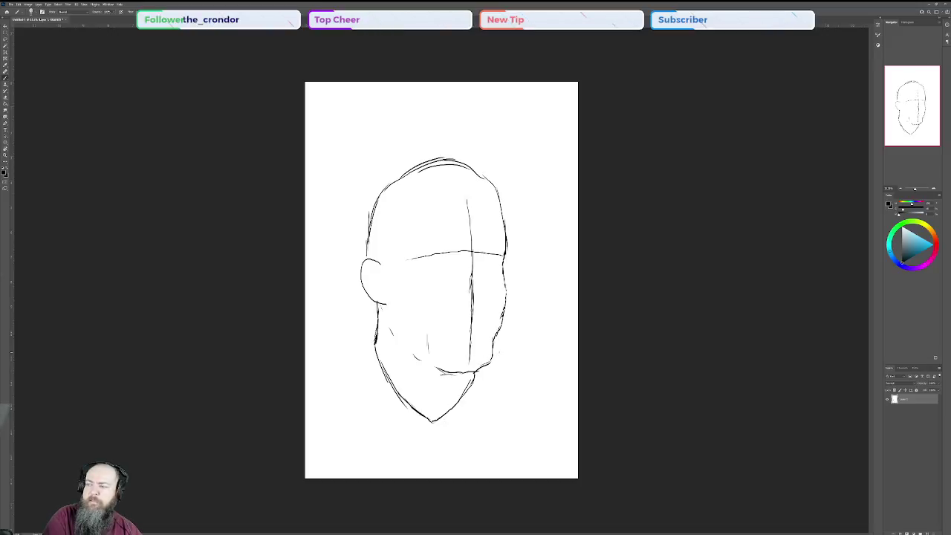
pyautogui.moveTo(493, 346)
pyautogui.mouseDown()
pyautogui.moveTo(533, 365)
pyautogui.moveTo(578, 354)
pyautogui.mouseUp()
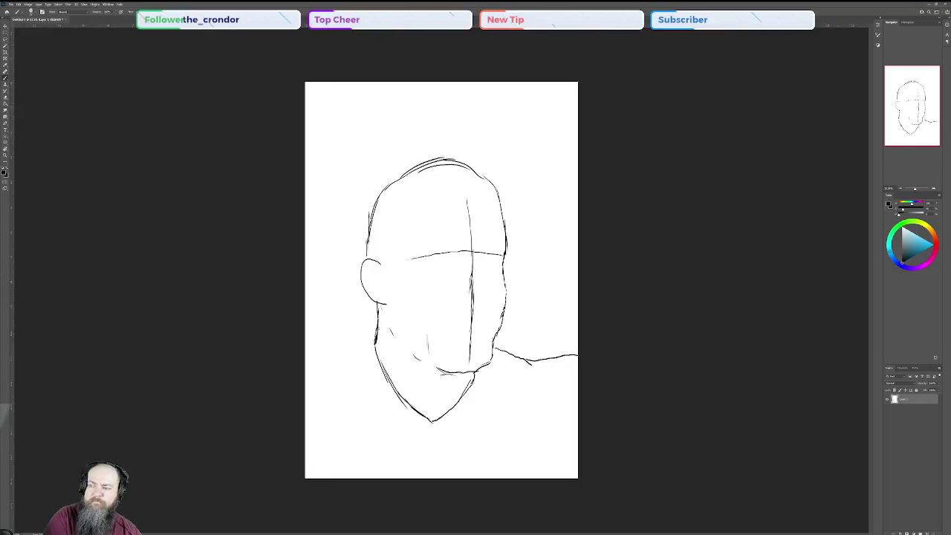
pyautogui.moveTo(369, 335); pyautogui.dragTo(378, 331)
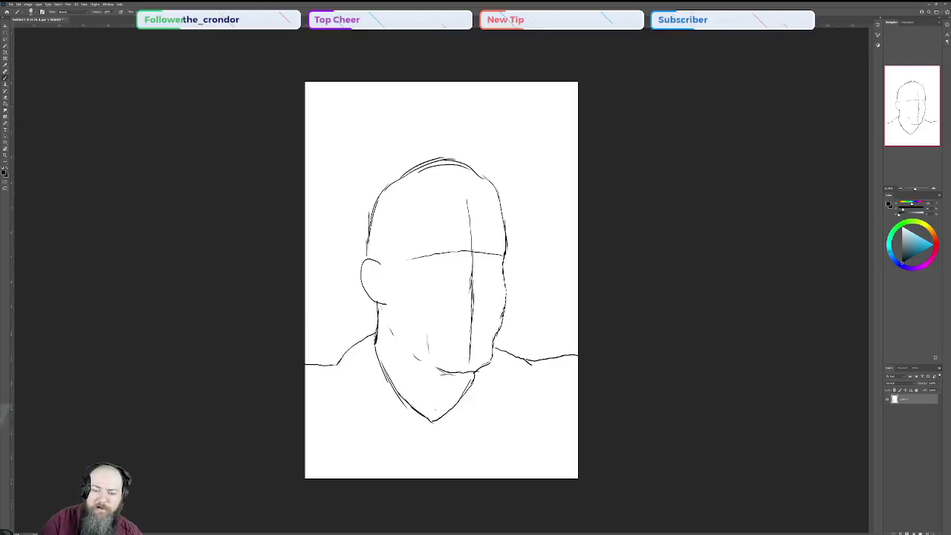
# - Rename the layer that holds the head sketch
pyautogui.doubleClick(905, 399)
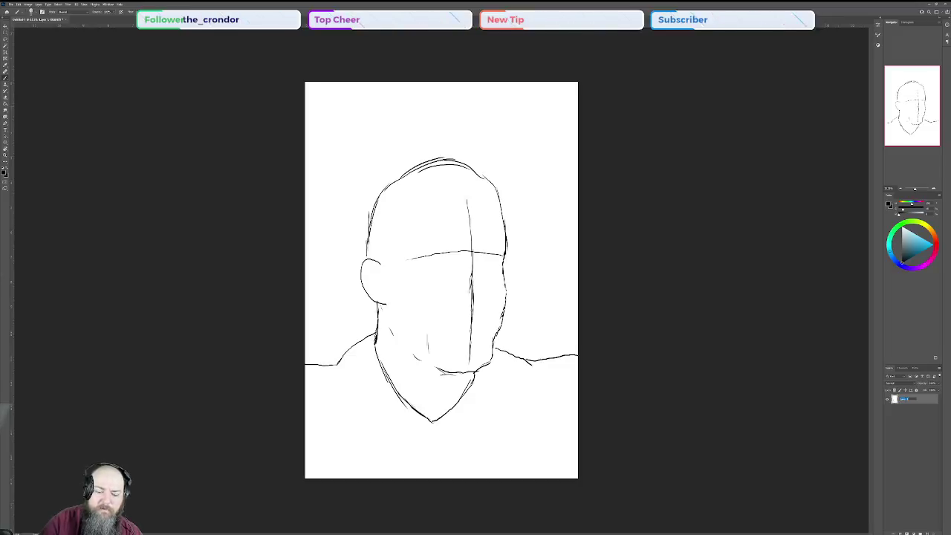
pyautogui.write('bg')
pyautogui.press('Return')
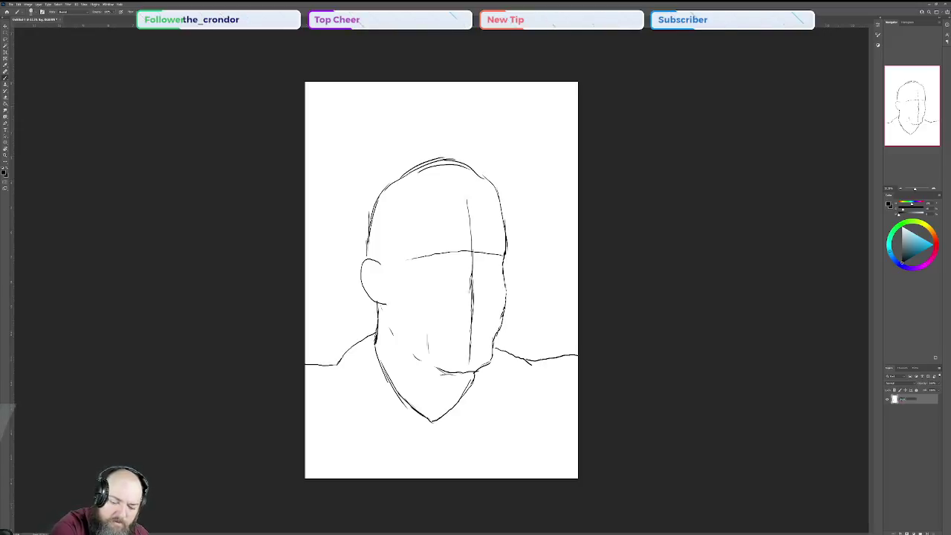
# - Add a new layer beneath the sketch layer and name it bg
pyautogui.click(921, 532)
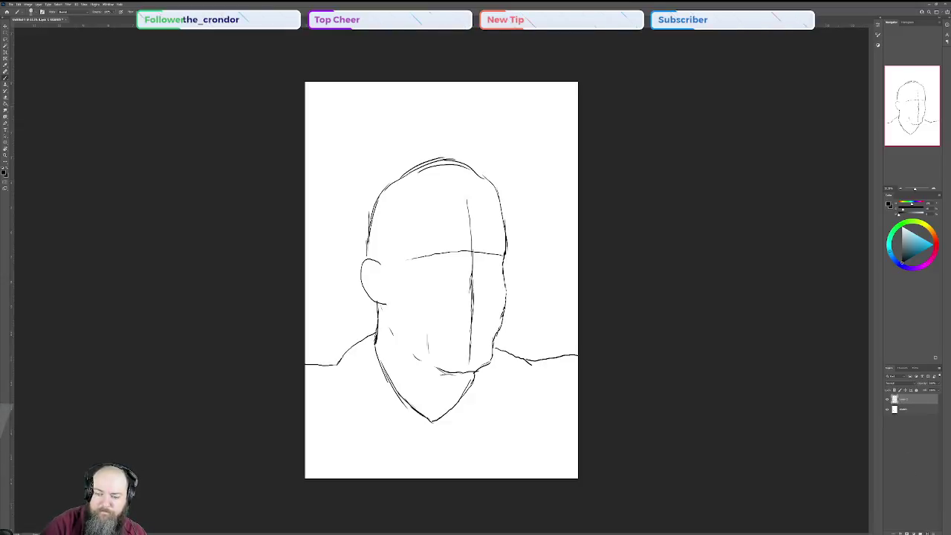
pyautogui.moveTo(910, 400); pyautogui.dragTo(909, 419)
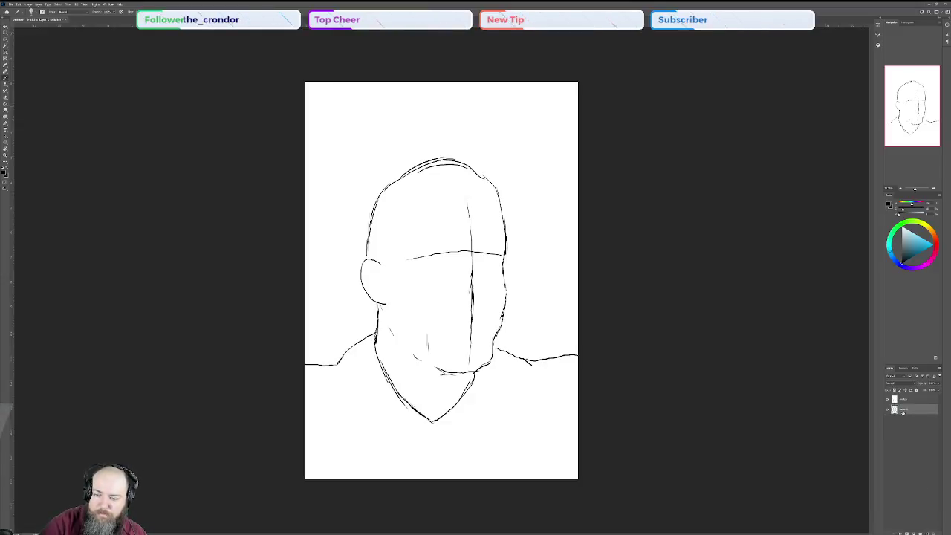
pyautogui.doubleClick(903, 410)
pyautogui.write('bg')
pyautogui.press('Return')
# - Fill the bg layer with white using the Paint Bucket
pyautogui.press('x')
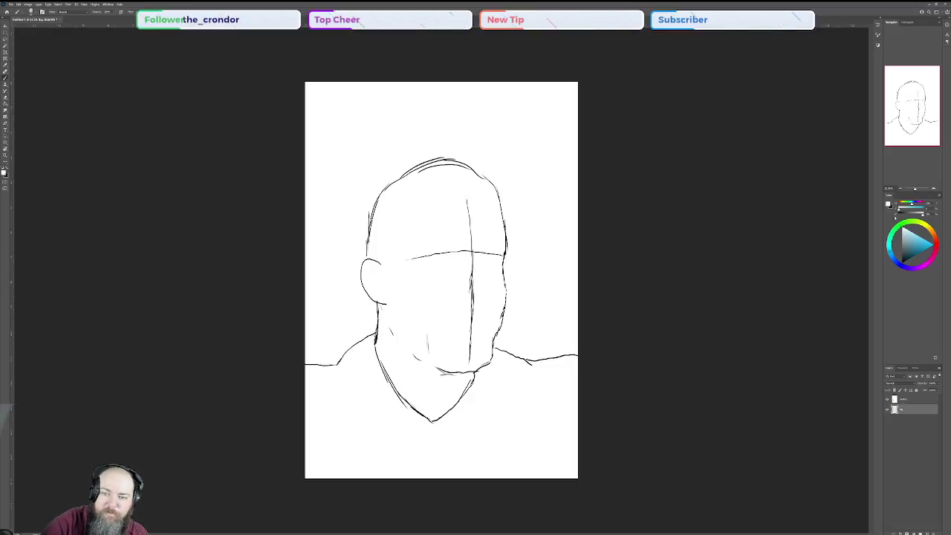
pyautogui.click(5, 104)
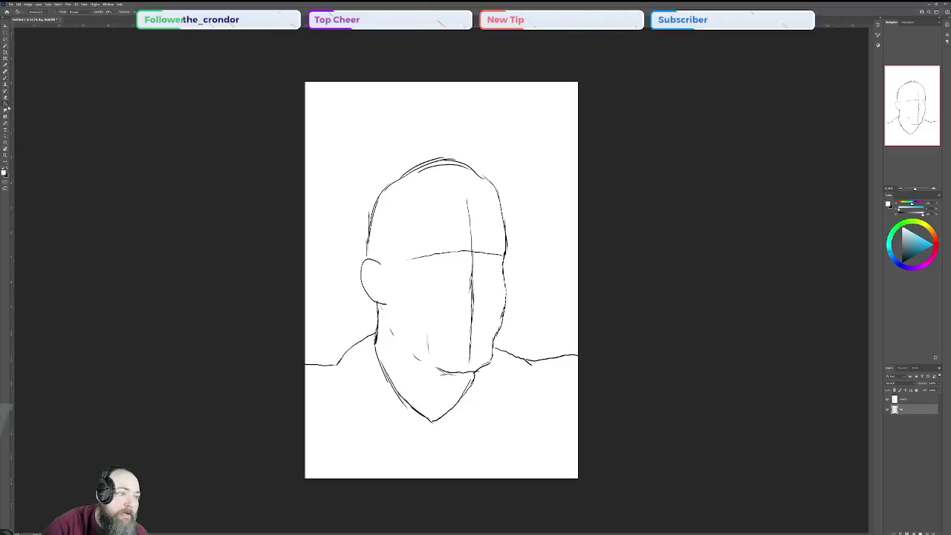
pyautogui.click(360, 127)
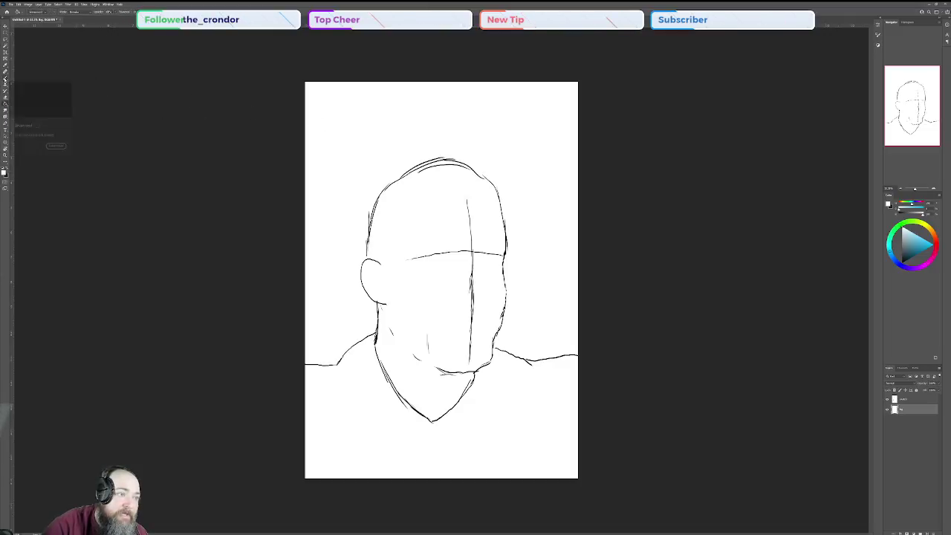
# - Select the white area around the line art on the sketch layer with the Magic Wand
pyautogui.click(6, 46)
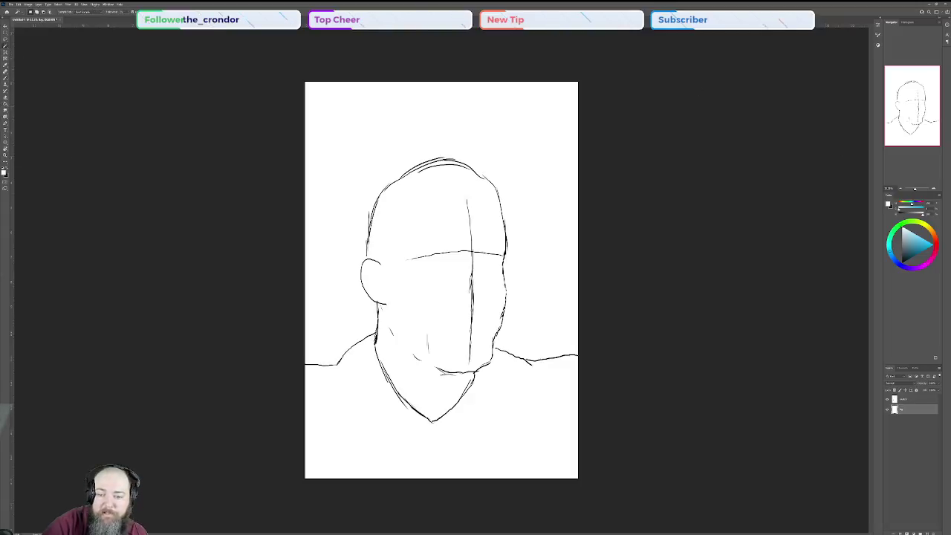
pyautogui.click(911, 400)
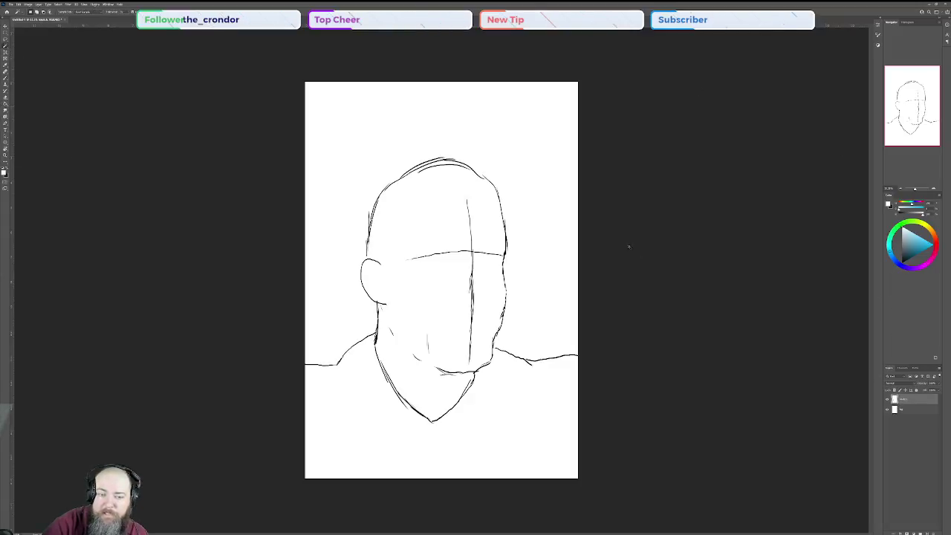
pyautogui.click(535, 230)
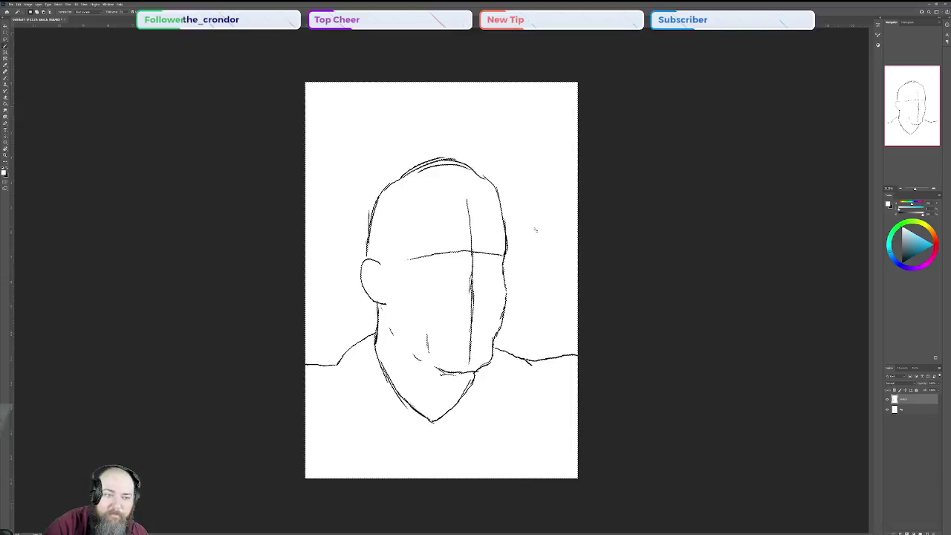
# - Invert the selection in Select and Mask and output it as a layer mask on the sketch layer
pyautogui.hotkey('alt', 'ctrl', 'r')
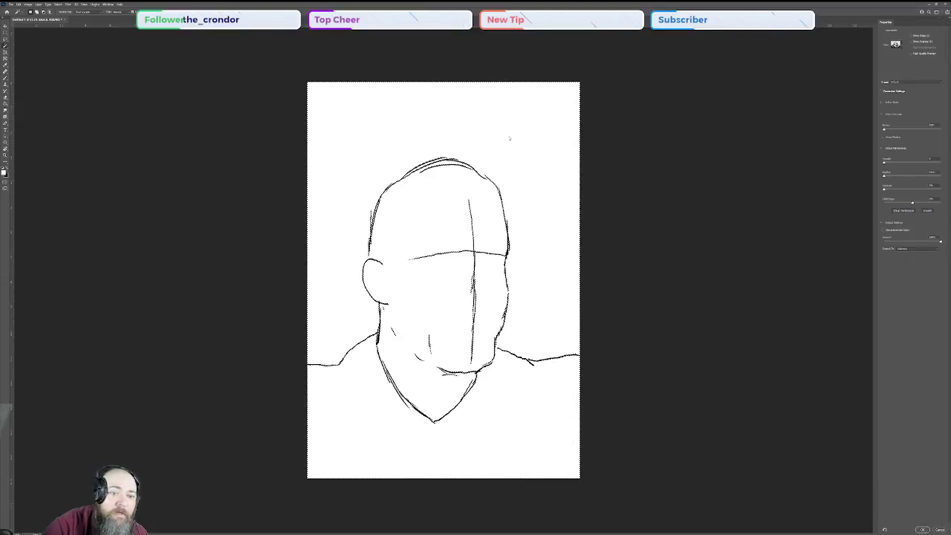
pyautogui.click(927, 211)
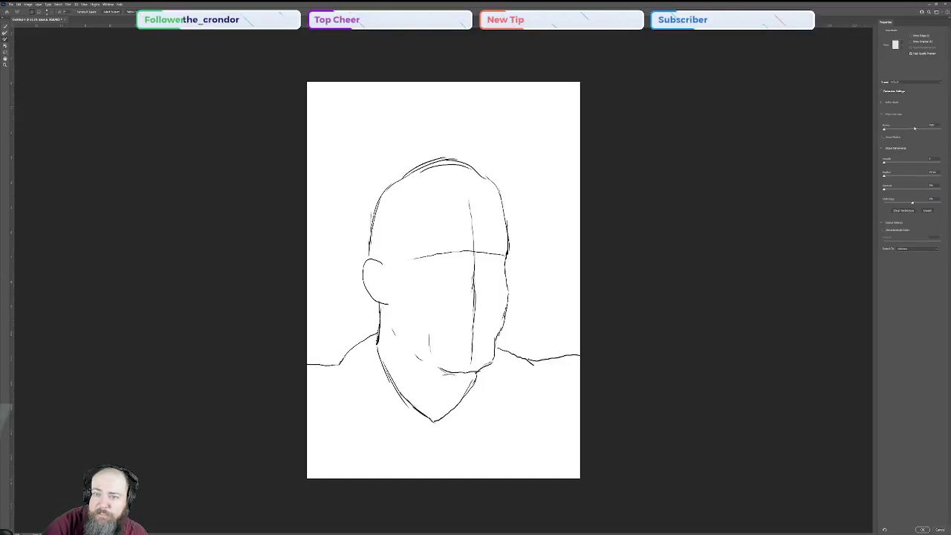
pyautogui.click(919, 249)
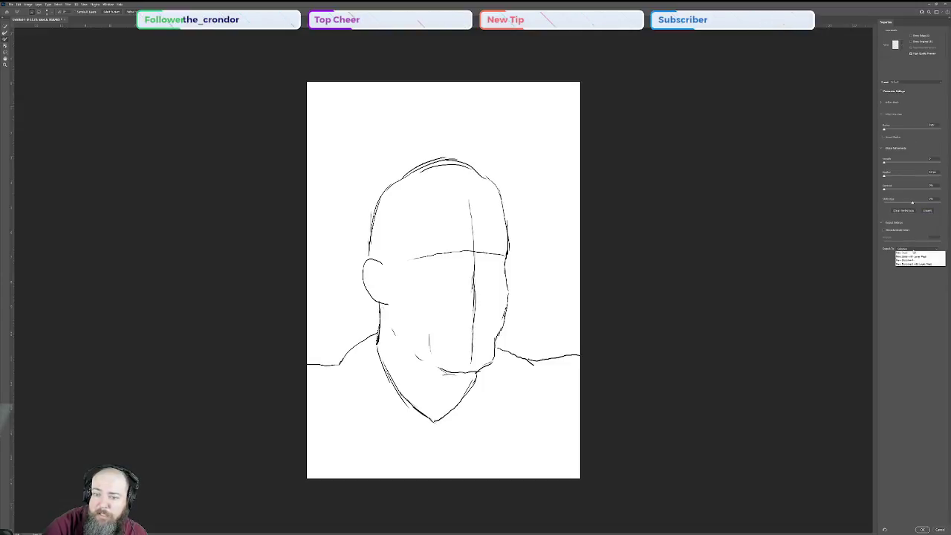
pyautogui.click(903, 257)
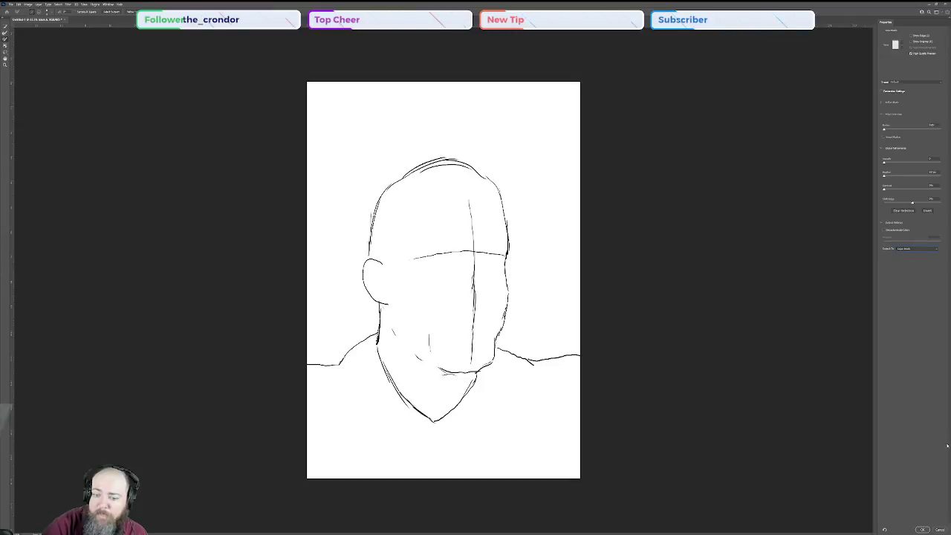
pyautogui.click(921, 530)
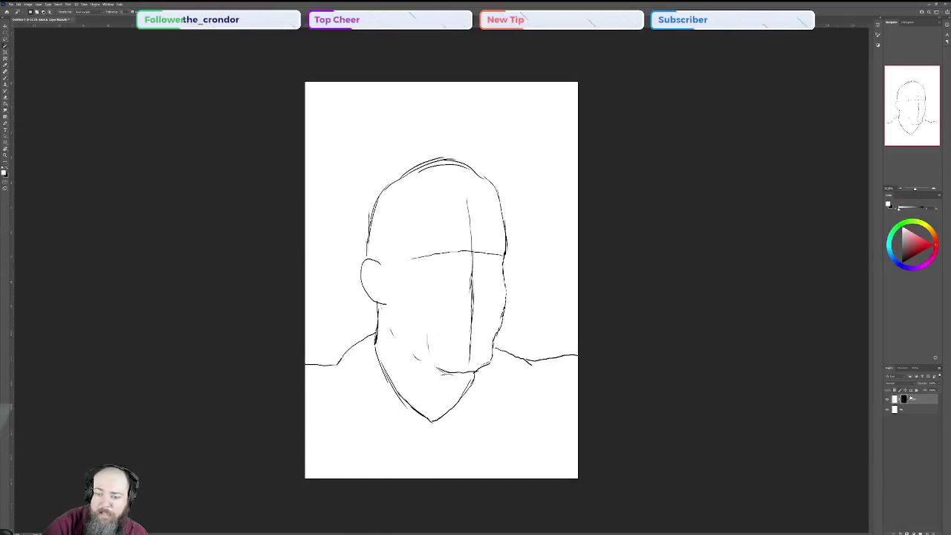
# - Make the sketch layer's mask permanent by converting it to a smart object and rasterizing it, checking it with bg hidden
pyautogui.click(889, 409)
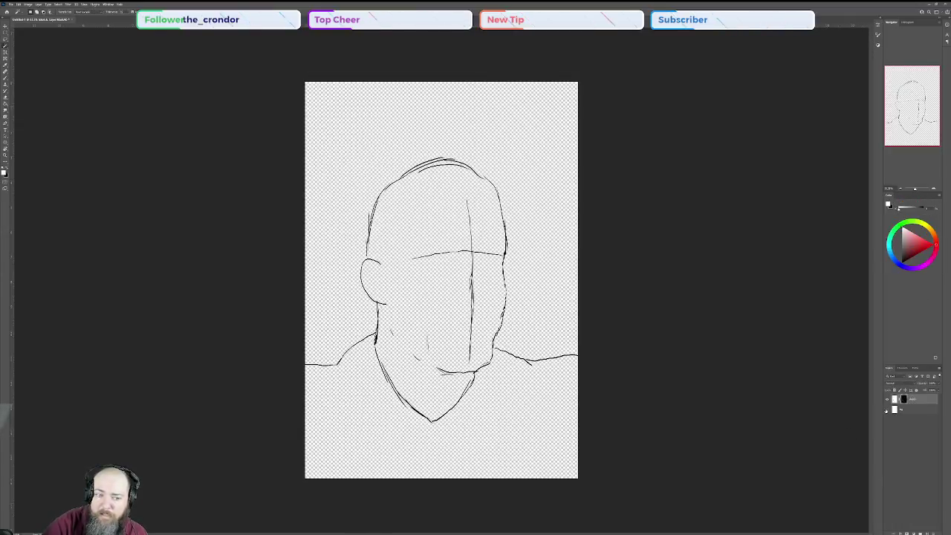
pyautogui.rightClick(933, 403)
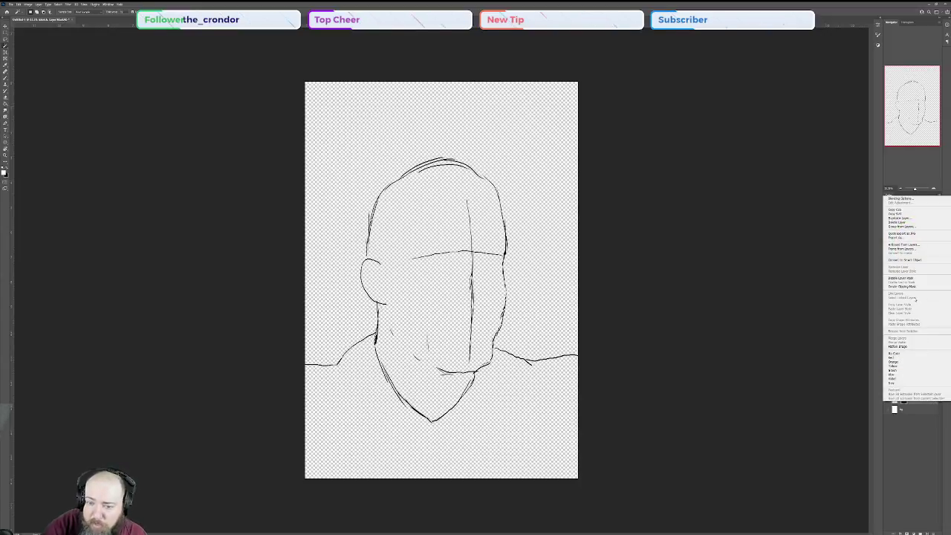
pyautogui.click(910, 260)
pyautogui.rightClick(917, 401)
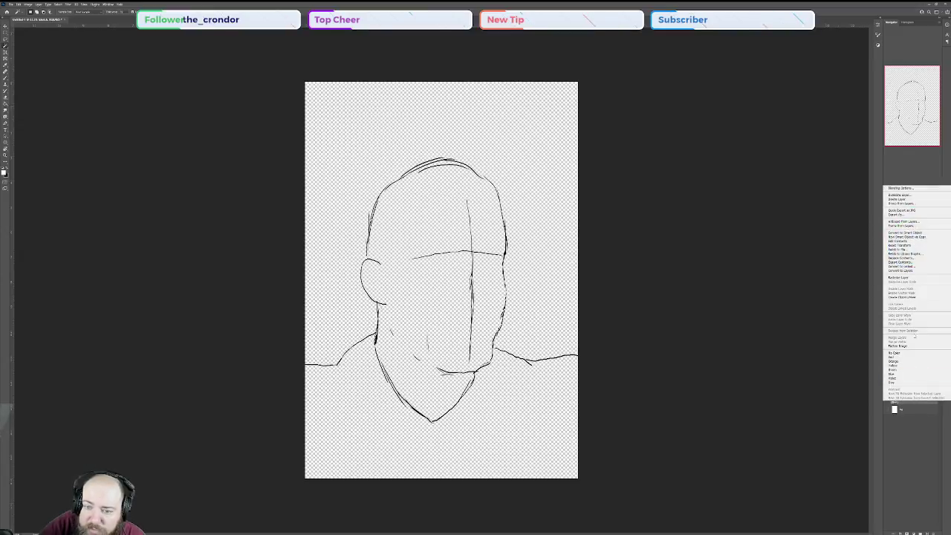
pyautogui.click(910, 276)
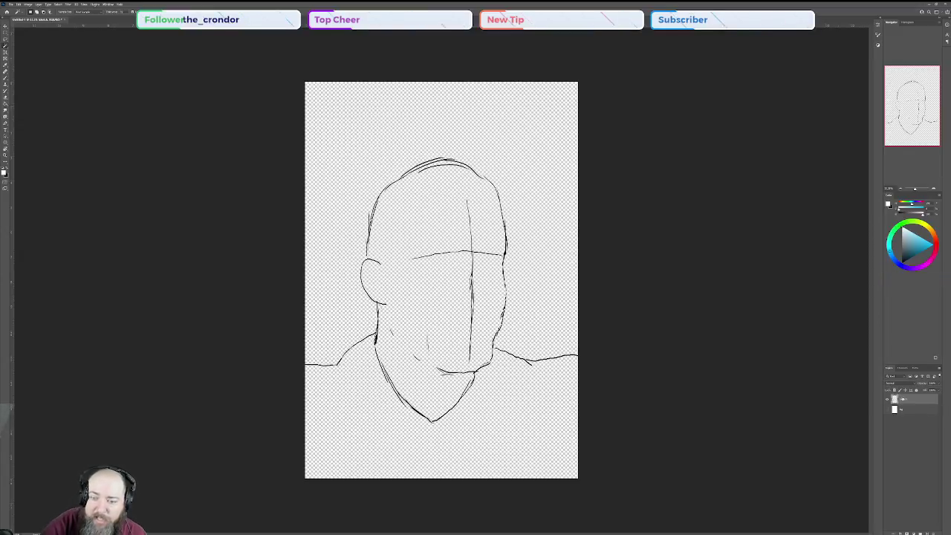
pyautogui.click(888, 411)
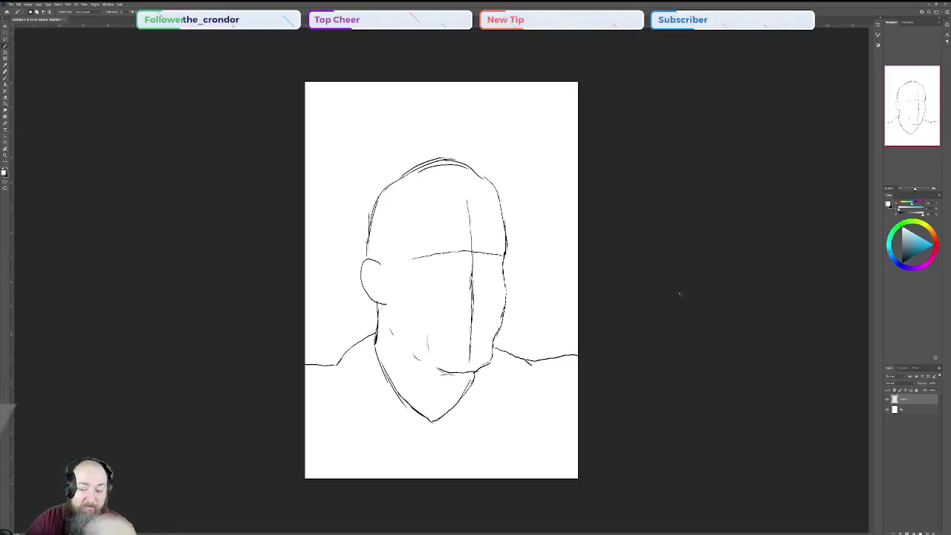
# - Add two layer groups between the sketch and bg layers and rename each of them
pyautogui.click(903, 409)
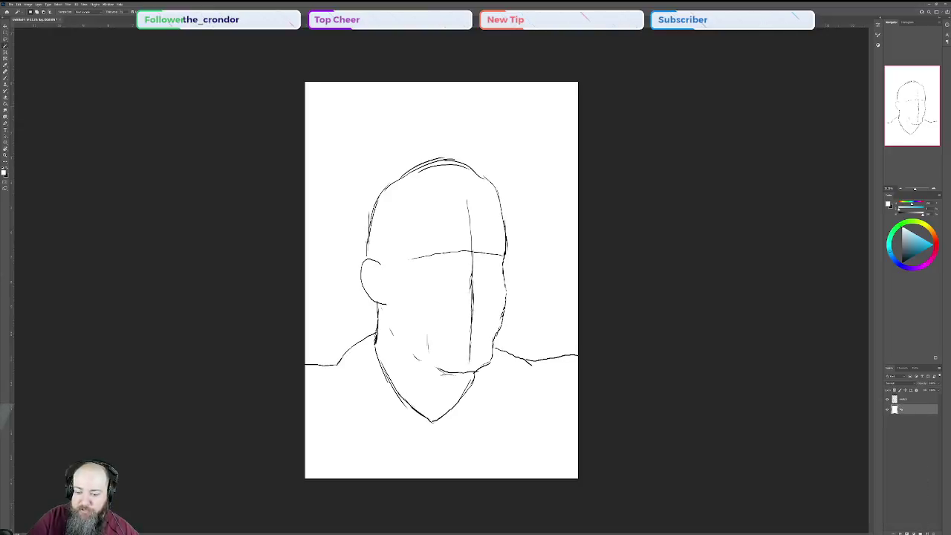
pyautogui.click(921, 533)
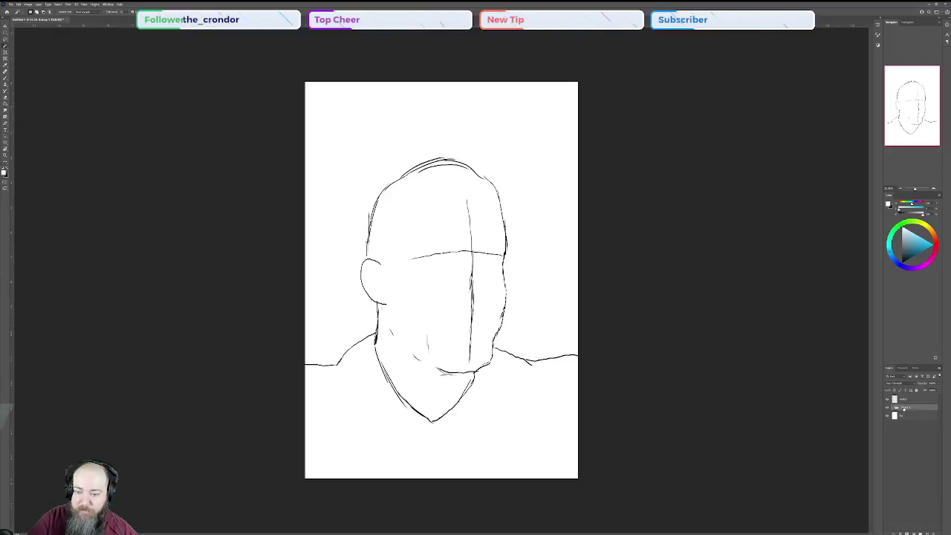
pyautogui.doubleClick(904, 407)
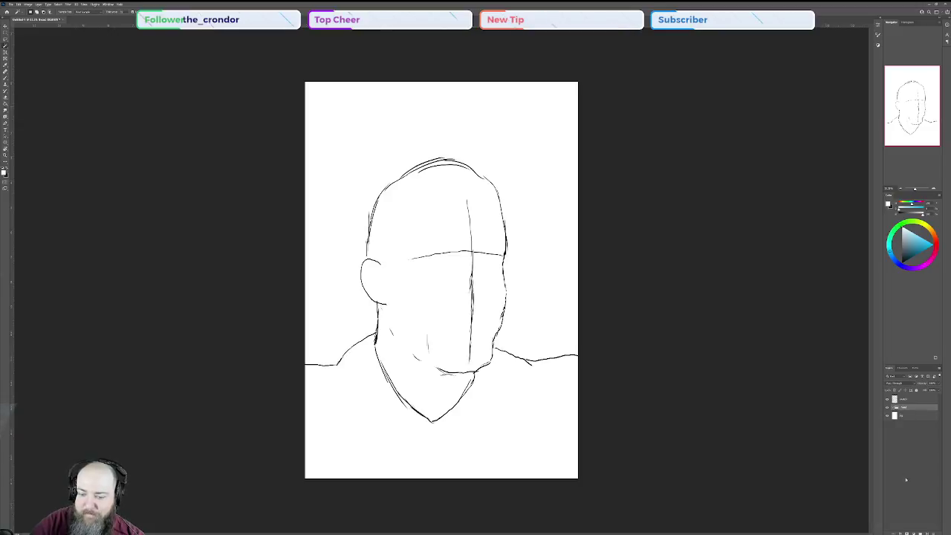
pyautogui.click(921, 531)
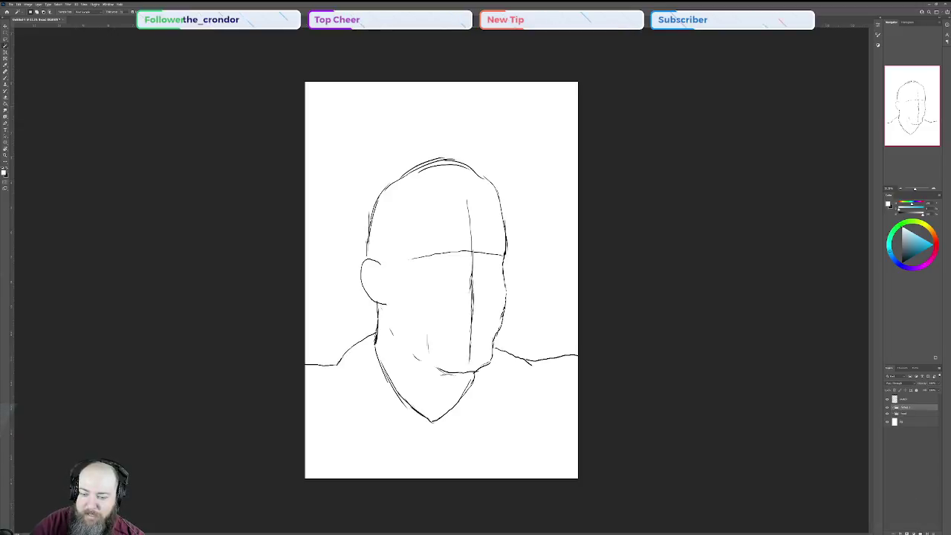
pyautogui.doubleClick(906, 408)
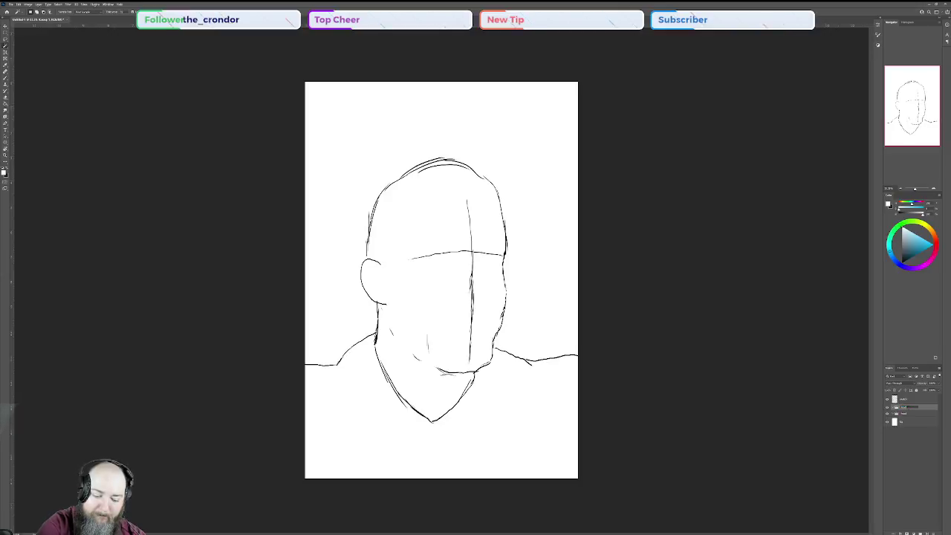
pyautogui.press('Return')
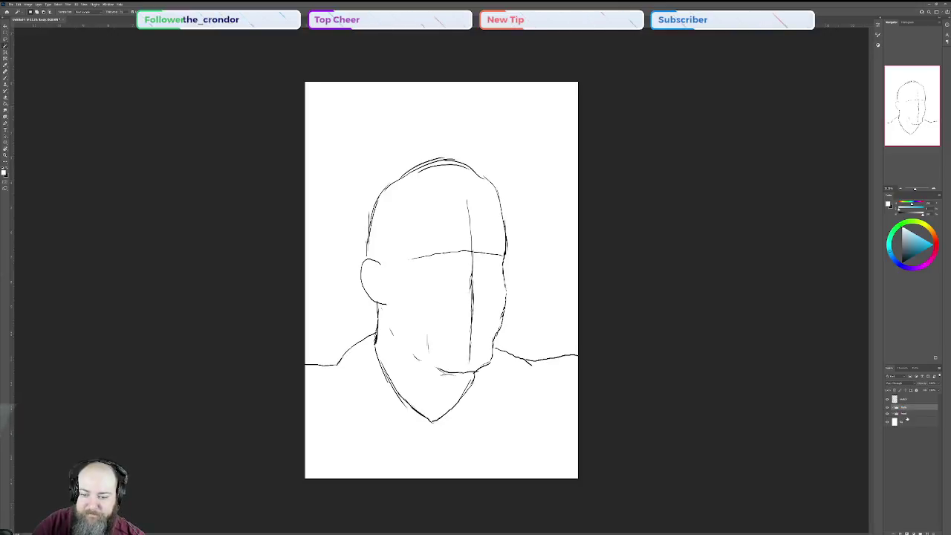
# - Add nine new empty layers inside the lower of the two layer groups
pyautogui.click(907, 415)
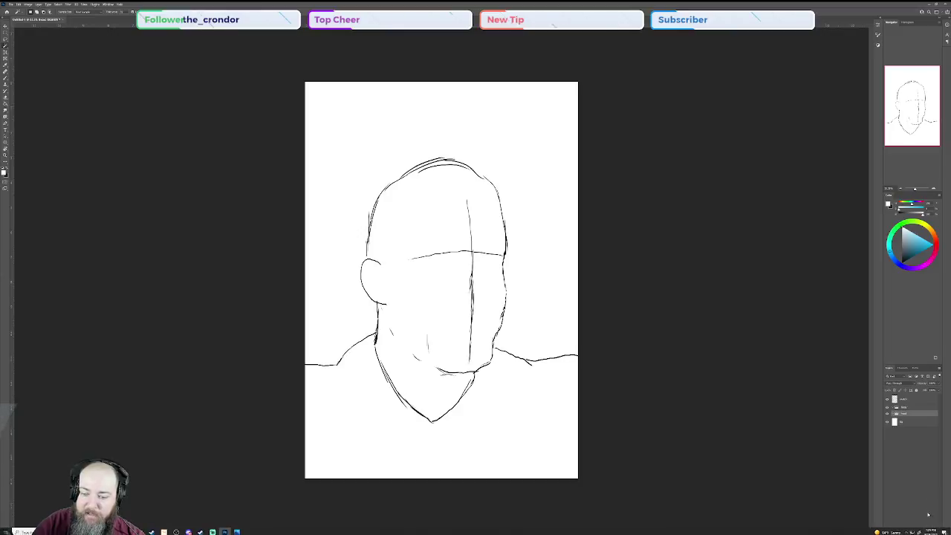
pyautogui.click(927, 533)
pyautogui.click(927, 533)
pyautogui.click(927, 533)
pyautogui.click(927, 533)
pyautogui.click(927, 534)
pyautogui.click(927, 533)
pyautogui.click(927, 533)
pyautogui.click(927, 533)
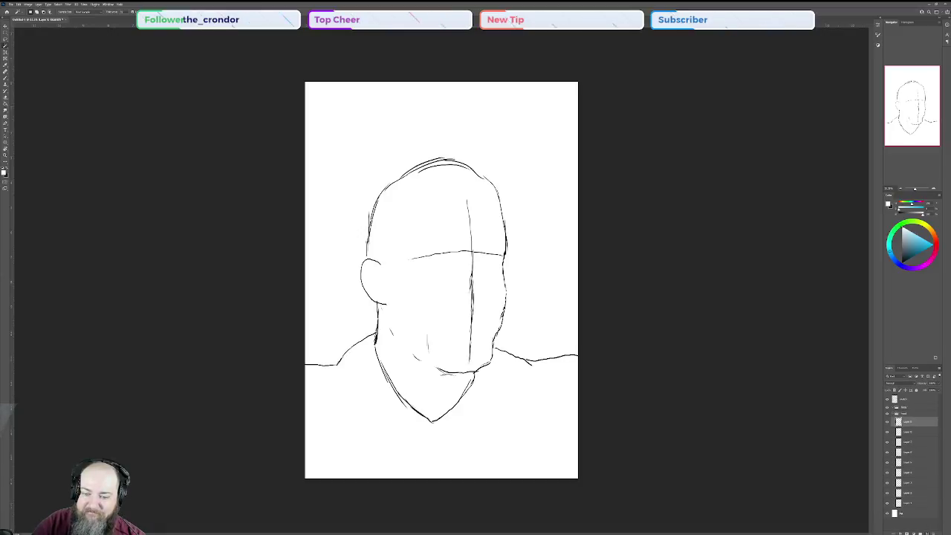
# - Rename the lowest layer inside the group as Base
pyautogui.doubleClick(907, 504)
pyautogui.write('Base')
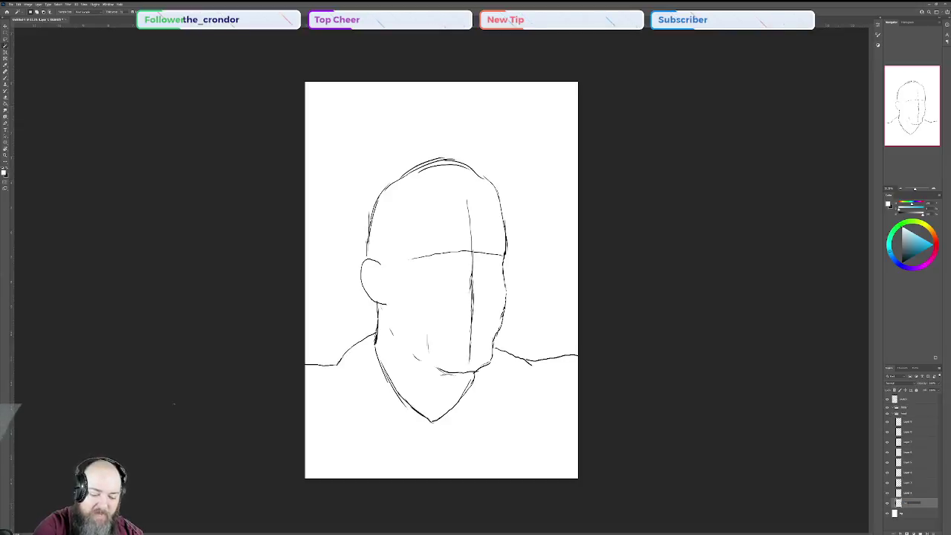
pyautogui.press('Return')
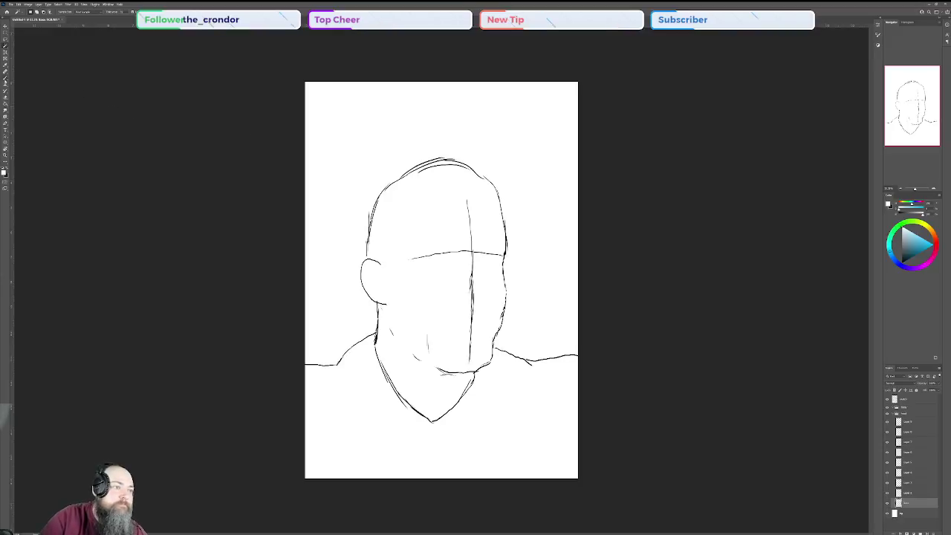
# - Switch to the Brush tool and choose a muted tan skin colour as the foreground colour
pyautogui.click(5, 78)
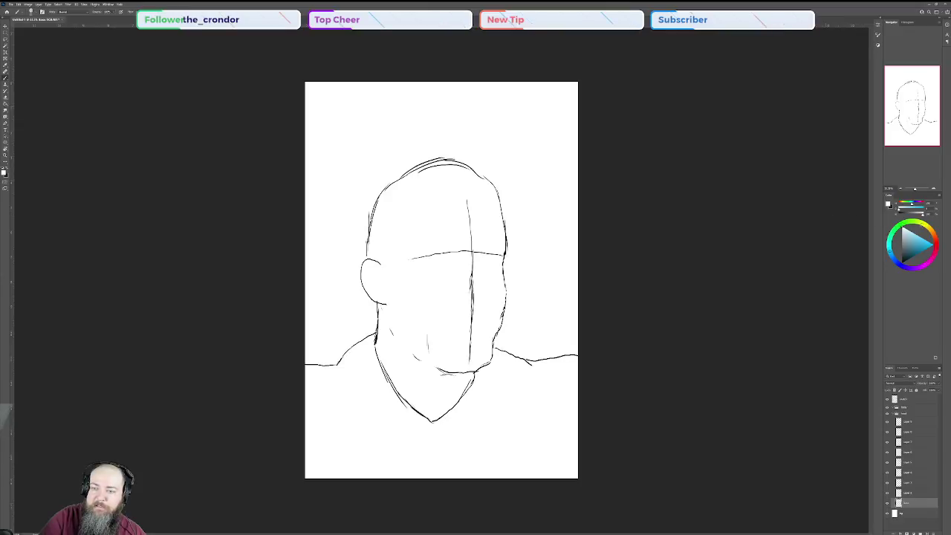
pyautogui.click(930, 227)
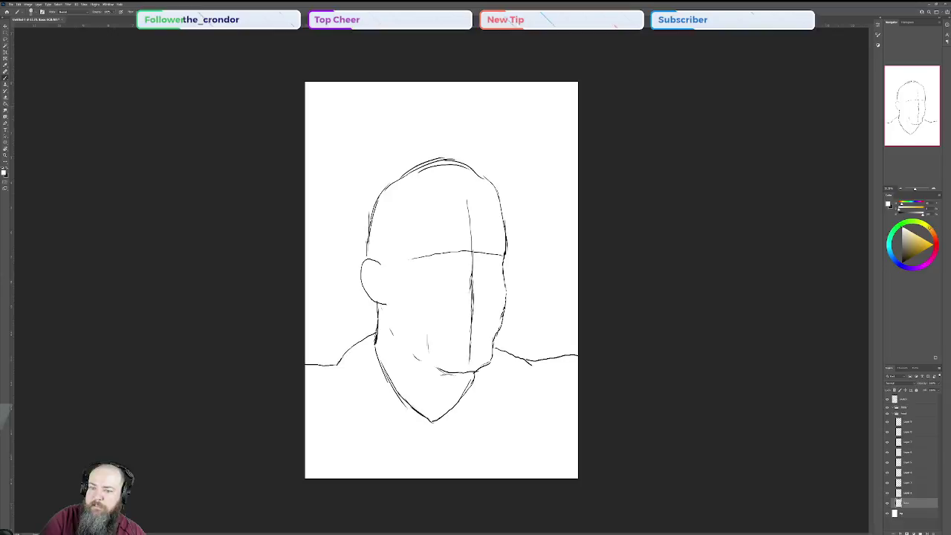
pyautogui.moveTo(929, 227); pyautogui.dragTo(928, 232)
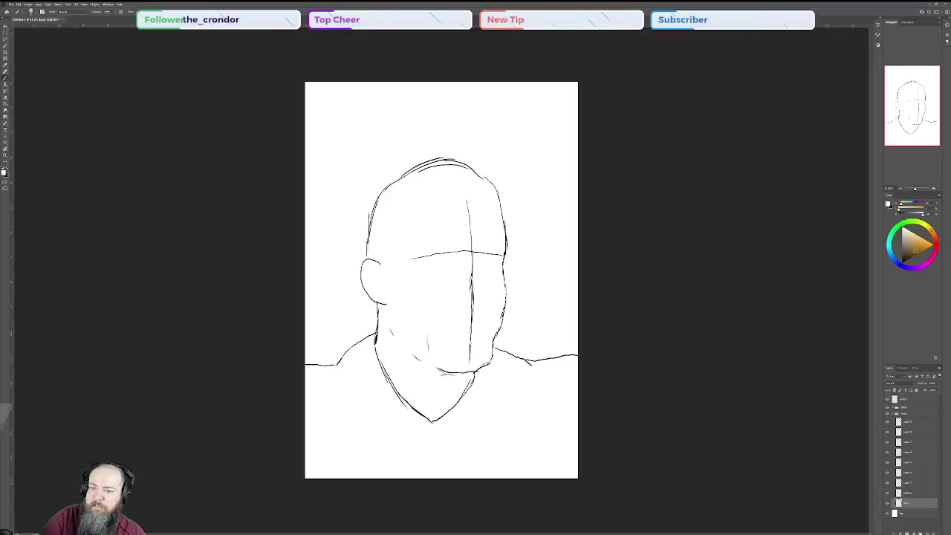
pyautogui.click(910, 250)
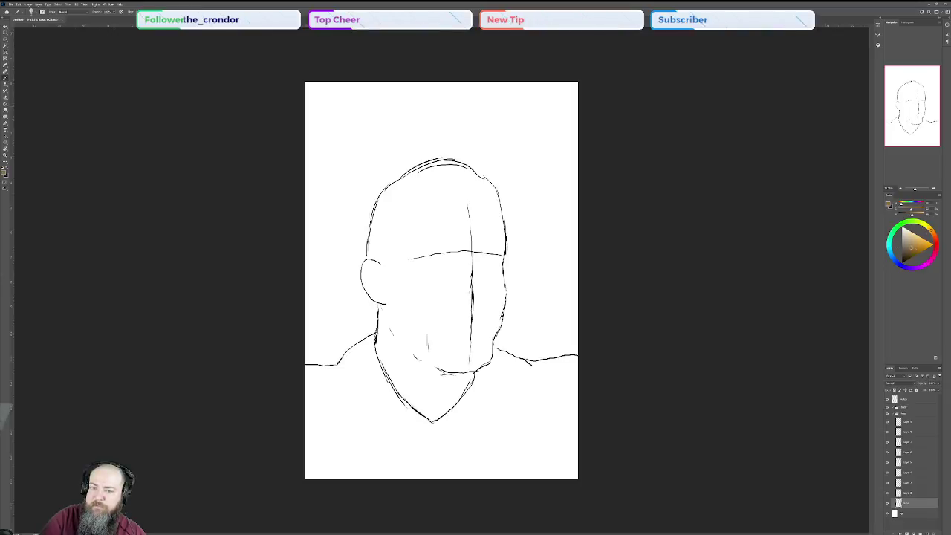
pyautogui.click(912, 241)
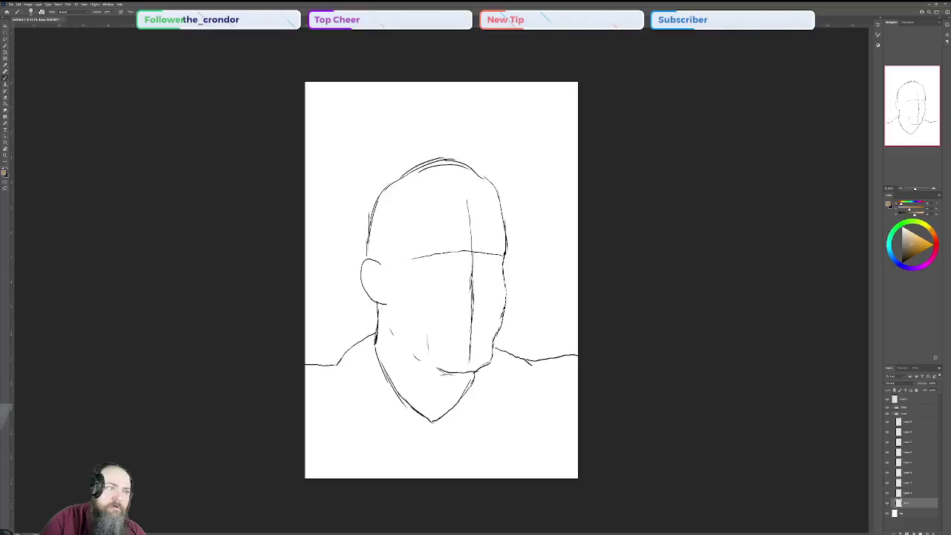
# - Choose a hard round brush and paint a first tan patch in the middle of the face on the Base layer
pyautogui.click(34, 13)
pyautogui.click(75, 119)
pyautogui.click(35, 12)
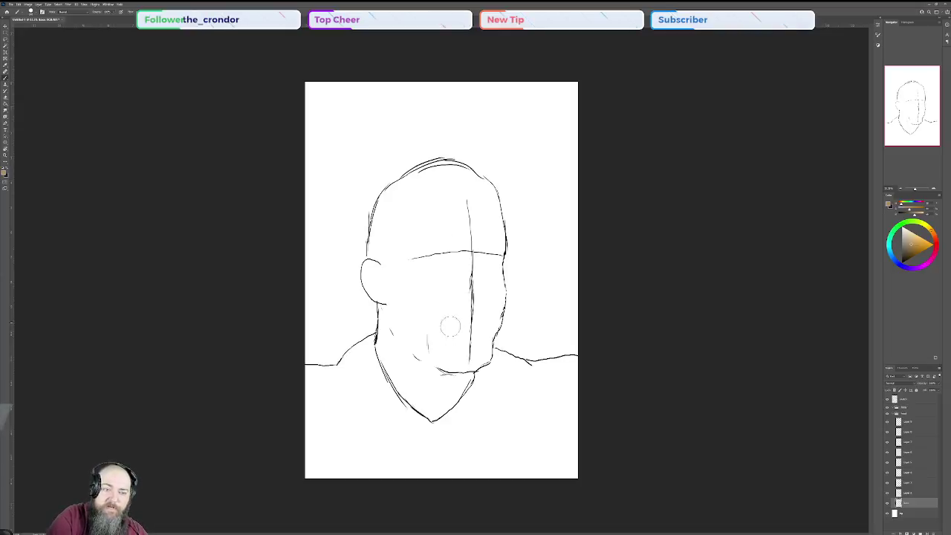
pyautogui.moveTo(441, 276)
pyautogui.mouseDown()
pyautogui.moveTo(443, 316)
pyautogui.moveTo(457, 326)
pyautogui.mouseUp()
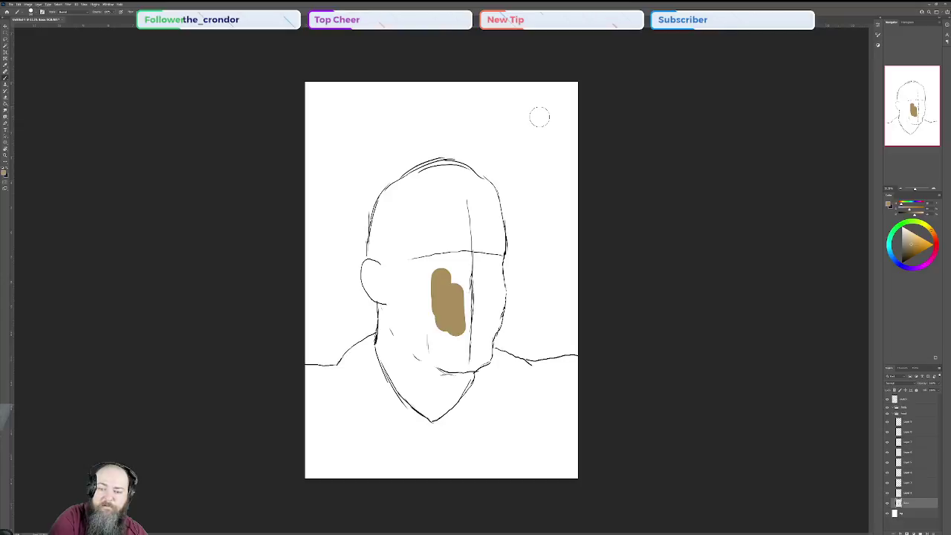
# - Add a layer named pallet above bg and dab a tan swatch in the canvas's upper-right corner
pyautogui.click(912, 514)
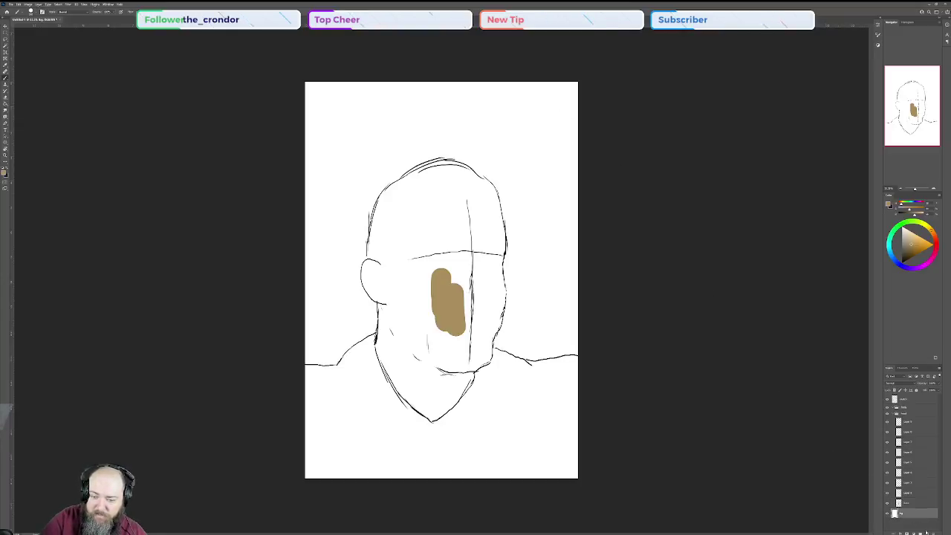
pyautogui.click(927, 532)
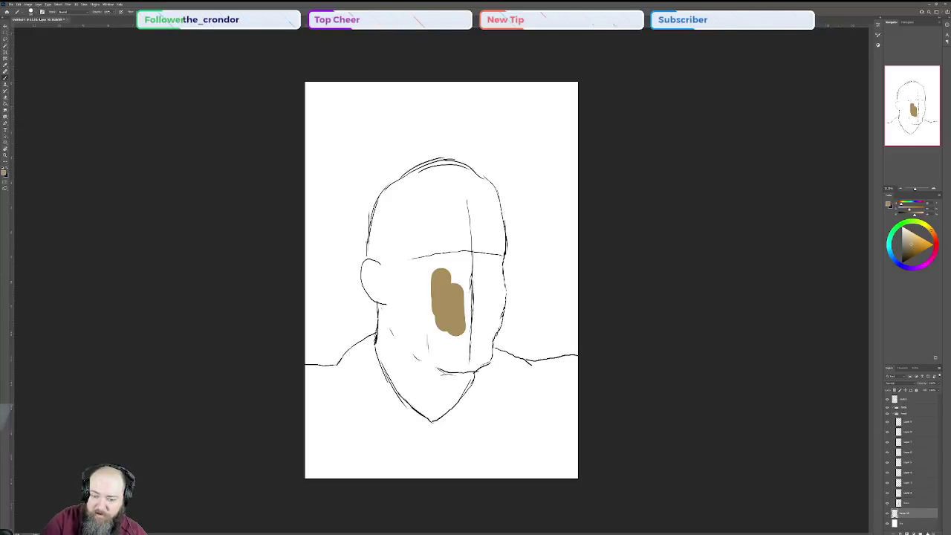
pyautogui.doubleClick(904, 514)
pyautogui.write('pallet')
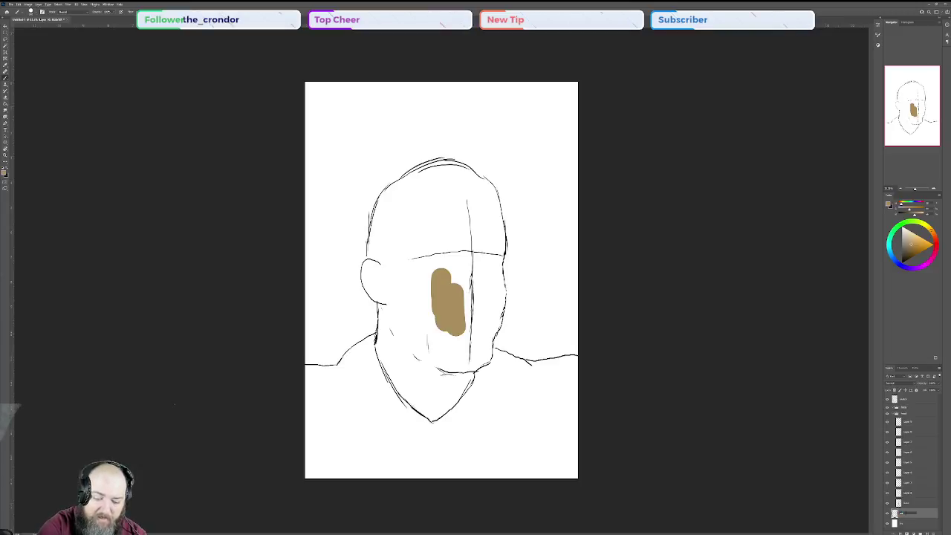
pyautogui.press('Return')
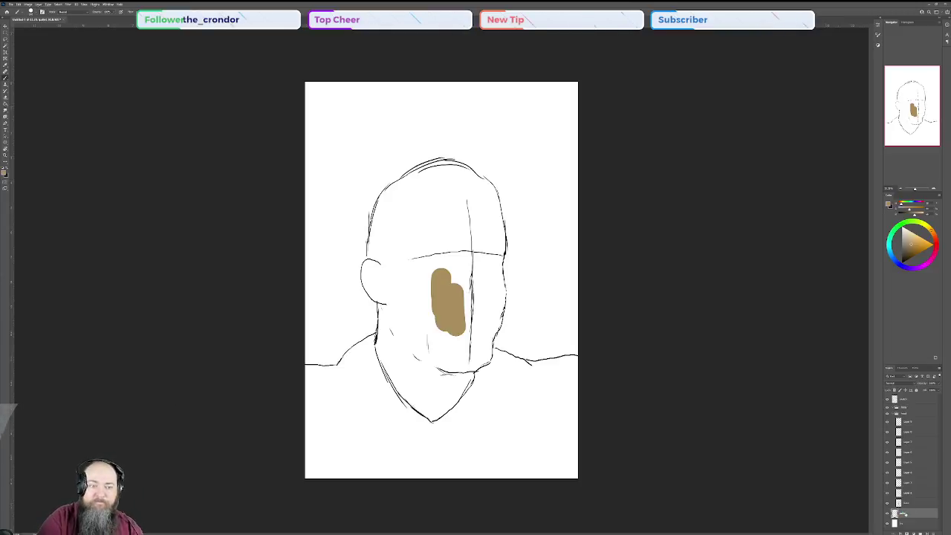
pyautogui.click(565, 100)
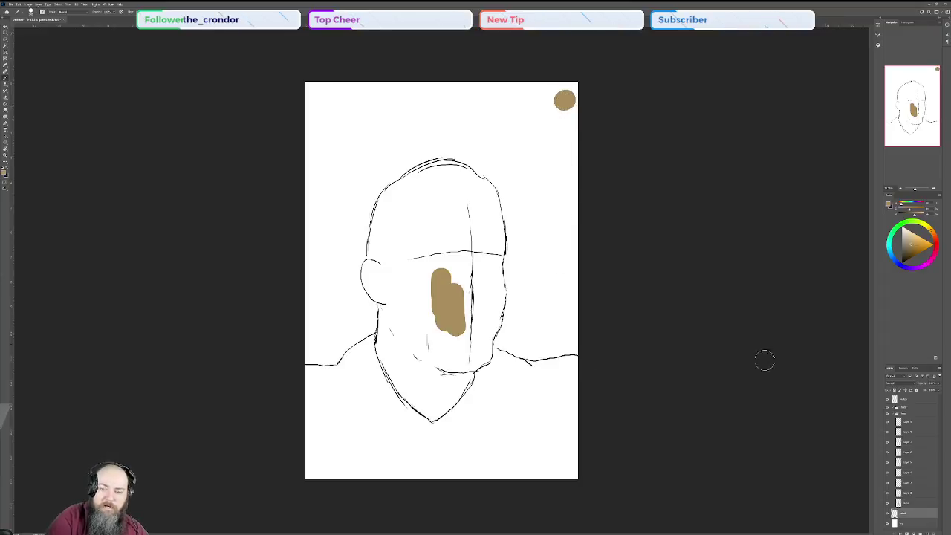
# - Fill the face, neck, ear and top of the head with tan on the Base layer, staying within the sketch lines
pyautogui.click(917, 503)
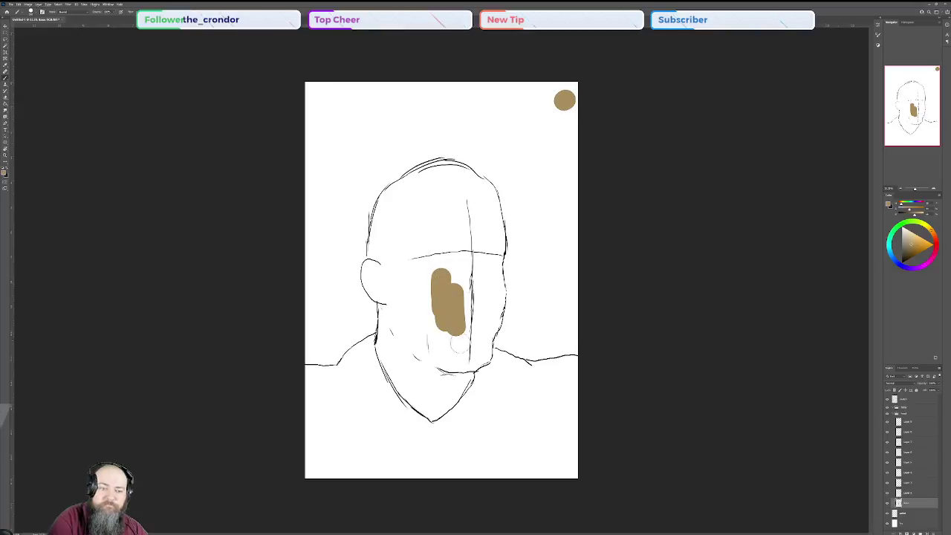
pyautogui.moveTo(419, 344)
pyautogui.mouseDown()
pyautogui.moveTo(473, 361)
pyautogui.moveTo(484, 345)
pyautogui.moveTo(483, 316)
pyautogui.mouseUp()
pyautogui.moveTo(379, 340)
pyautogui.mouseDown()
pyautogui.moveTo(437, 416)
pyautogui.moveTo(474, 370)
pyautogui.moveTo(434, 387)
pyautogui.moveTo(405, 336)
pyautogui.moveTo(378, 339)
pyautogui.moveTo(386, 285)
pyautogui.moveTo(403, 327)
pyautogui.moveTo(416, 276)
pyautogui.moveTo(455, 276)
pyautogui.moveTo(486, 327)
pyautogui.moveTo(479, 269)
pyautogui.mouseUp()
pyautogui.moveTo(370, 266); pyautogui.dragTo(374, 297)
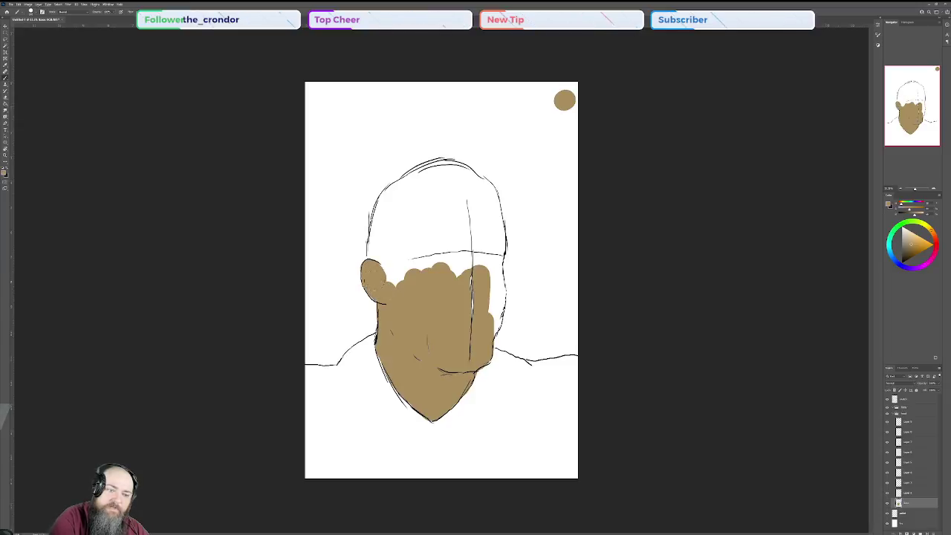
pyautogui.moveTo(380, 286)
pyautogui.mouseDown()
pyautogui.moveTo(390, 251)
pyautogui.moveTo(374, 263)
pyautogui.moveTo(386, 202)
pyautogui.moveTo(438, 172)
pyautogui.moveTo(459, 173)
pyautogui.moveTo(489, 200)
pyautogui.moveTo(494, 312)
pyautogui.moveTo(467, 236)
pyautogui.moveTo(476, 225)
pyautogui.moveTo(468, 193)
pyautogui.moveTo(451, 186)
pyautogui.moveTo(409, 199)
pyautogui.moveTo(396, 238)
pyautogui.moveTo(408, 264)
pyautogui.moveTo(430, 230)
pyautogui.moveTo(427, 277)
pyautogui.moveTo(446, 225)
pyautogui.moveTo(449, 285)
pyautogui.mouseUp()
pyautogui.moveTo(447, 215); pyautogui.dragTo(461, 204)
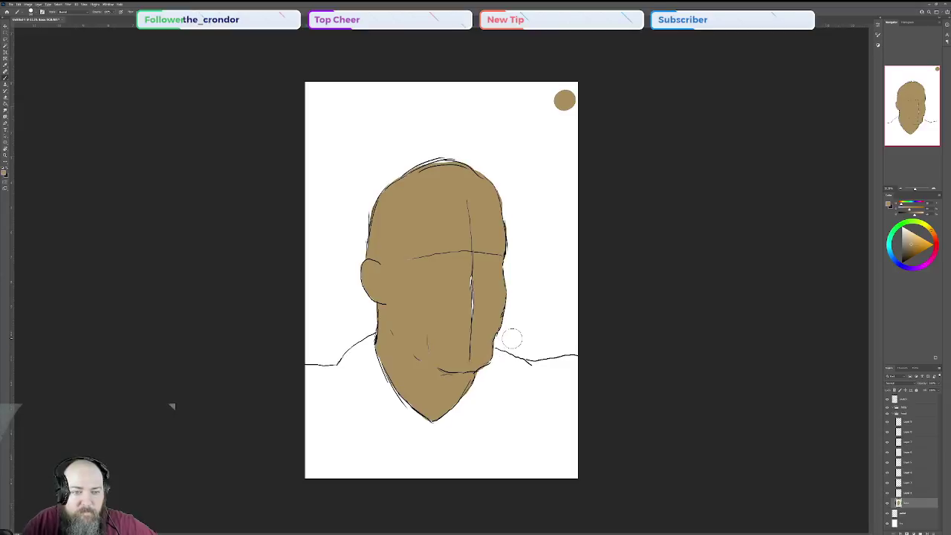
# - Switch to the Eraser tool and choose a hard round brush preset for it
pyautogui.click(7, 99)
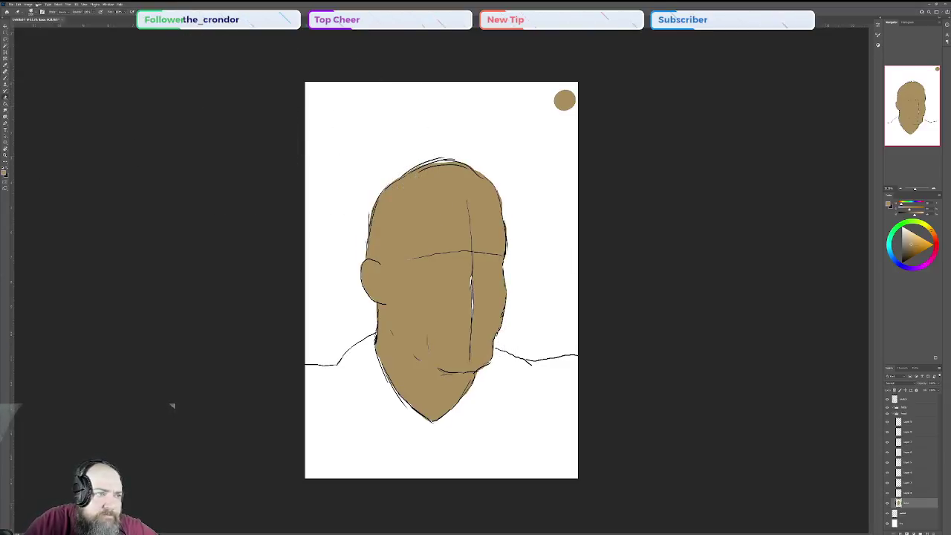
pyautogui.click(33, 12)
pyautogui.click(89, 121)
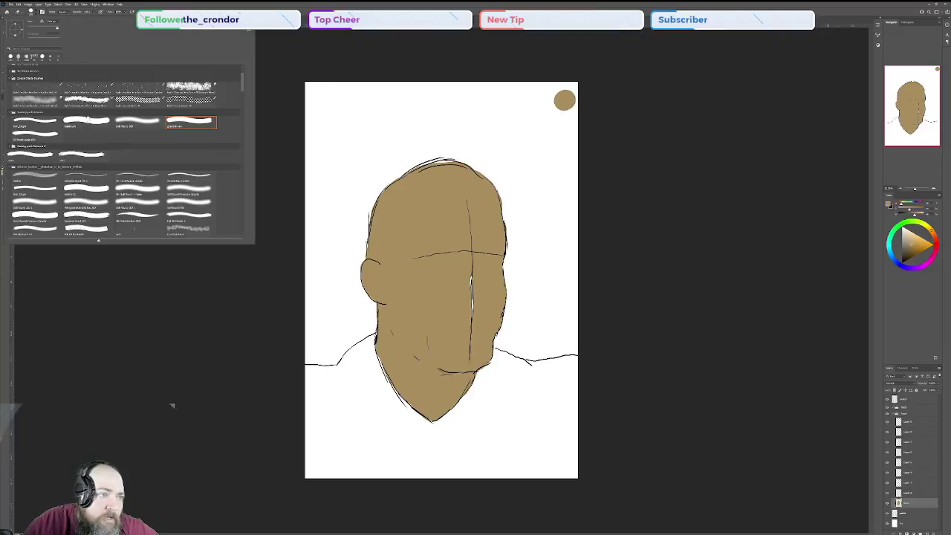
pyautogui.click(37, 12)
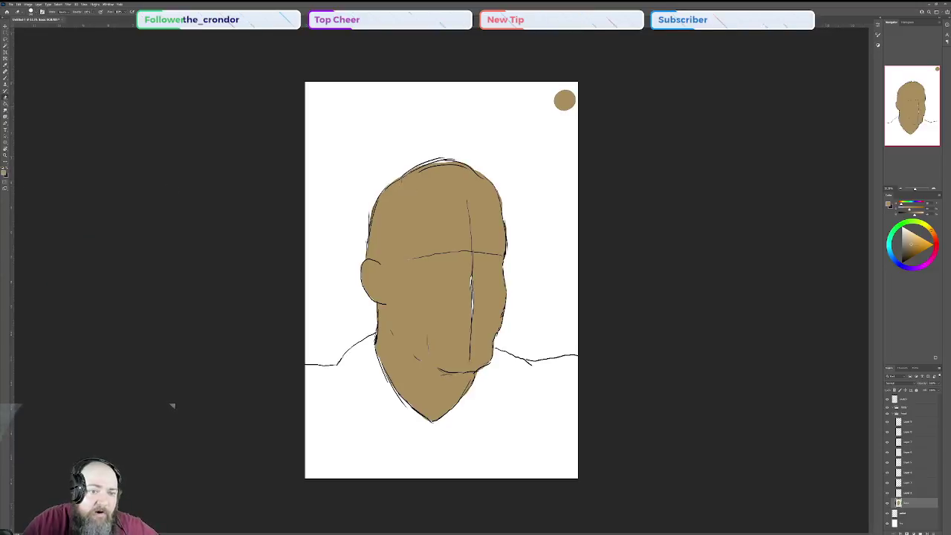
# - Inspect the edges of the tan head shape, briefly hiding the sketch layer to check the bare silhouette
pyautogui.scroll(4, 536, 186)
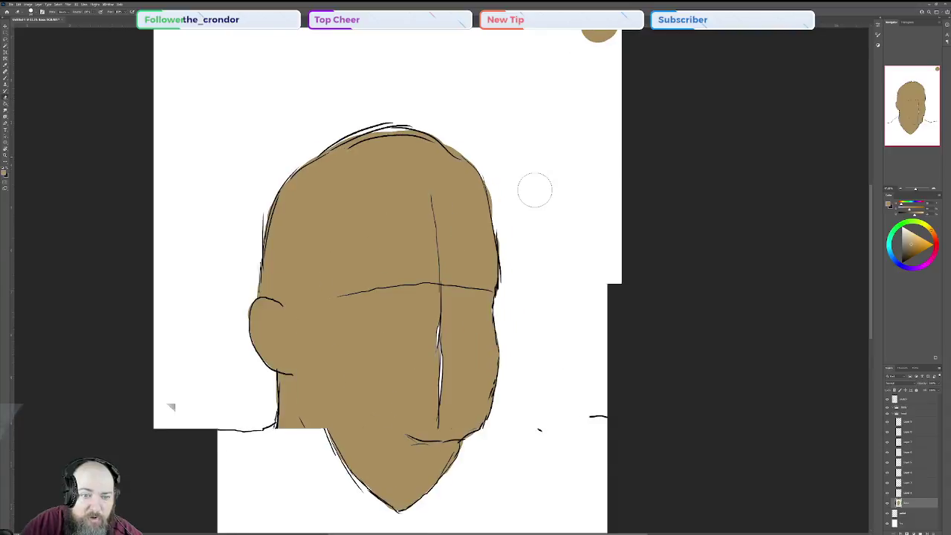
pyautogui.scroll(1, 535, 190)
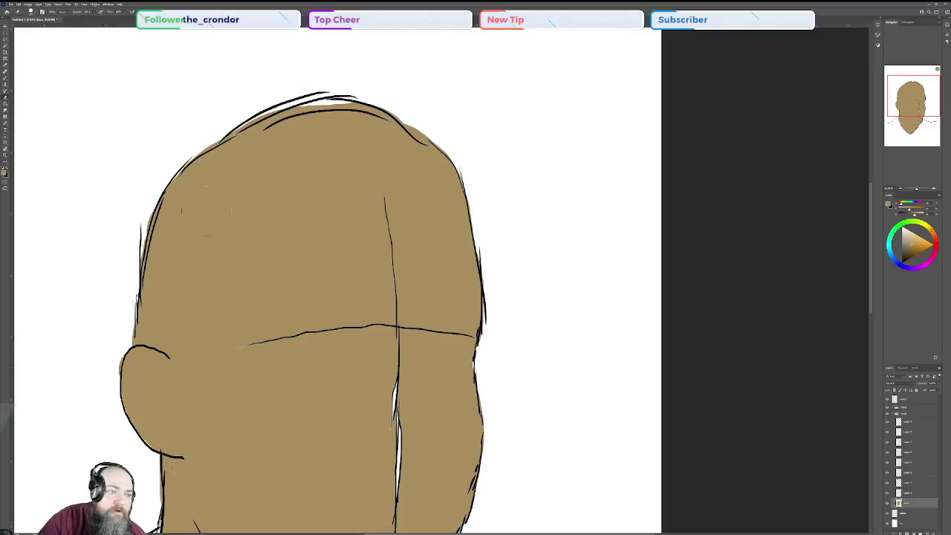
pyautogui.scroll(-3, 473, 334)
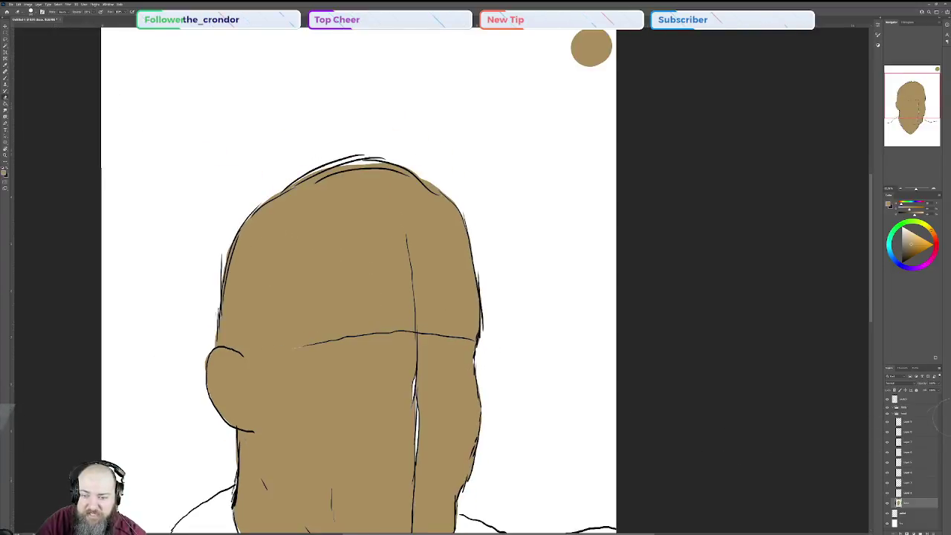
pyautogui.click(886, 400)
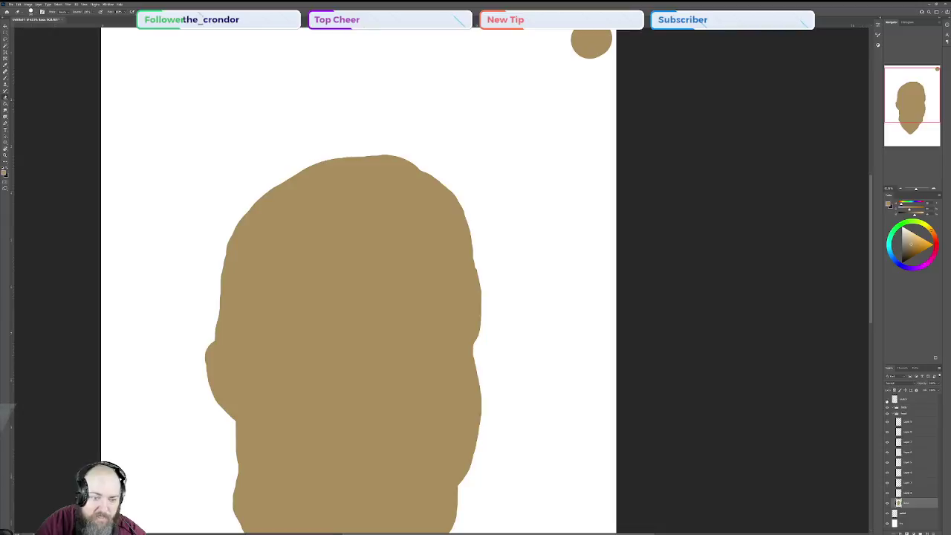
pyautogui.hotkey('ctrl', ',')
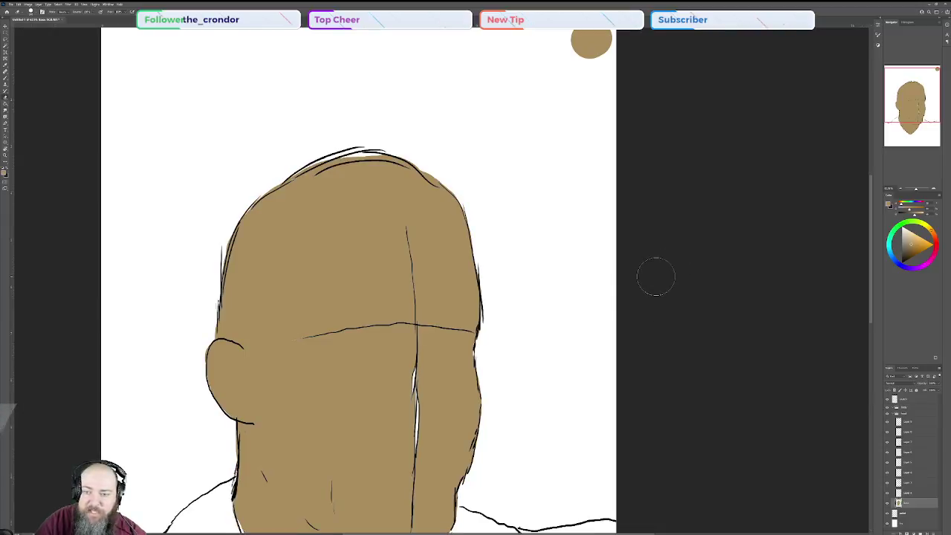
pyautogui.scroll(-2, 483, 294)
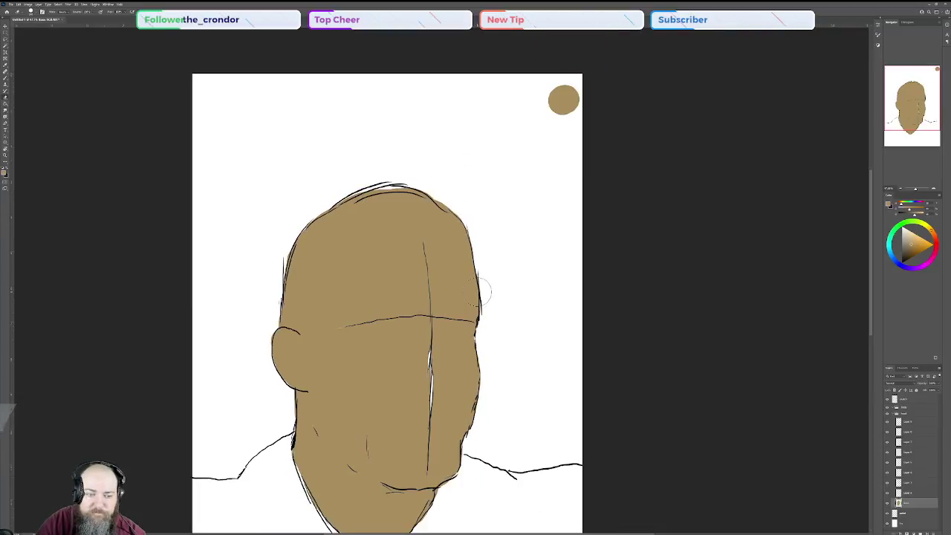
pyautogui.scroll(-1, 483, 294)
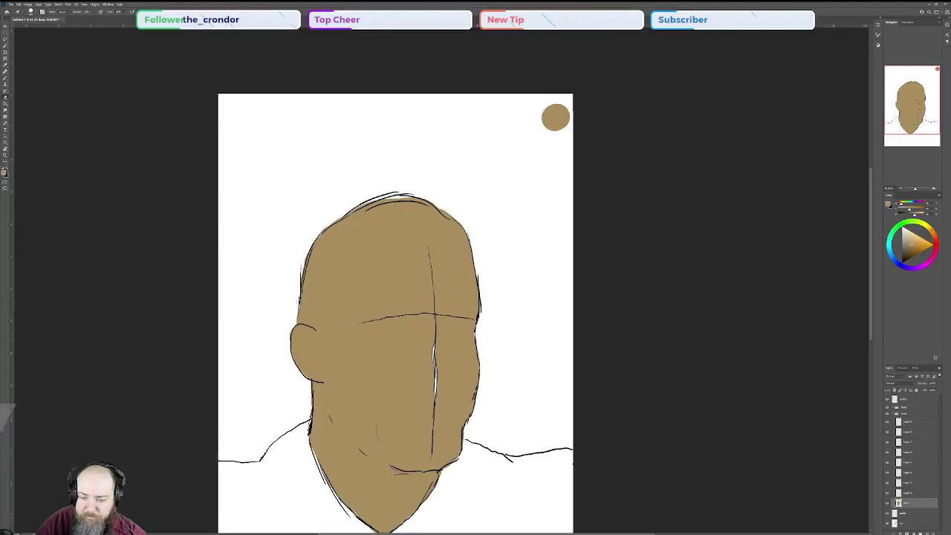
# - Pick a dark navy blue and dab a swatch of it beside the tan one on the pallet layer
pyautogui.click(907, 514)
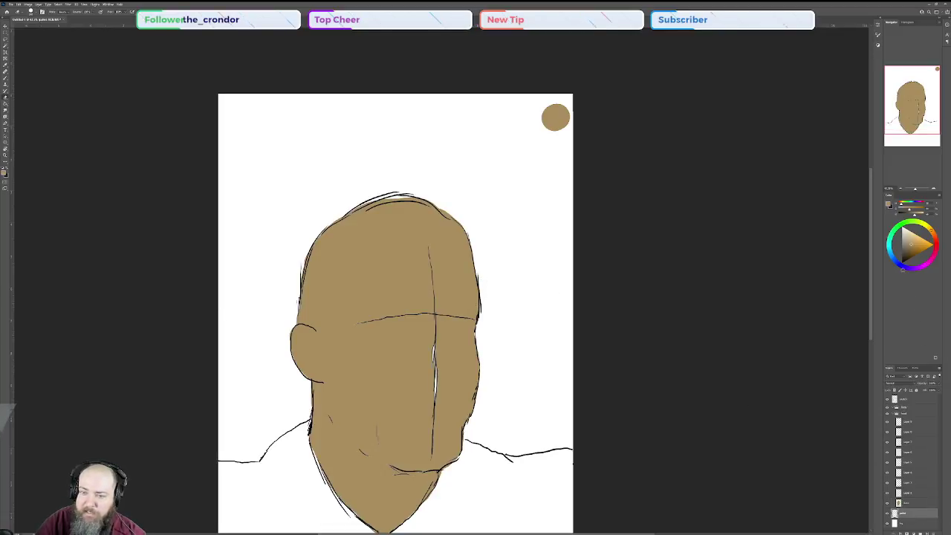
pyautogui.click(901, 265)
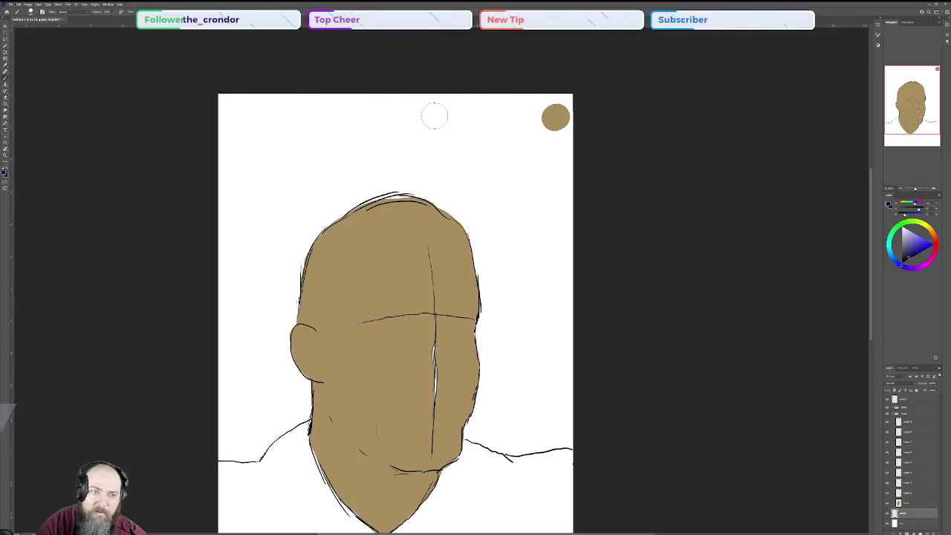
pyautogui.click(524, 117)
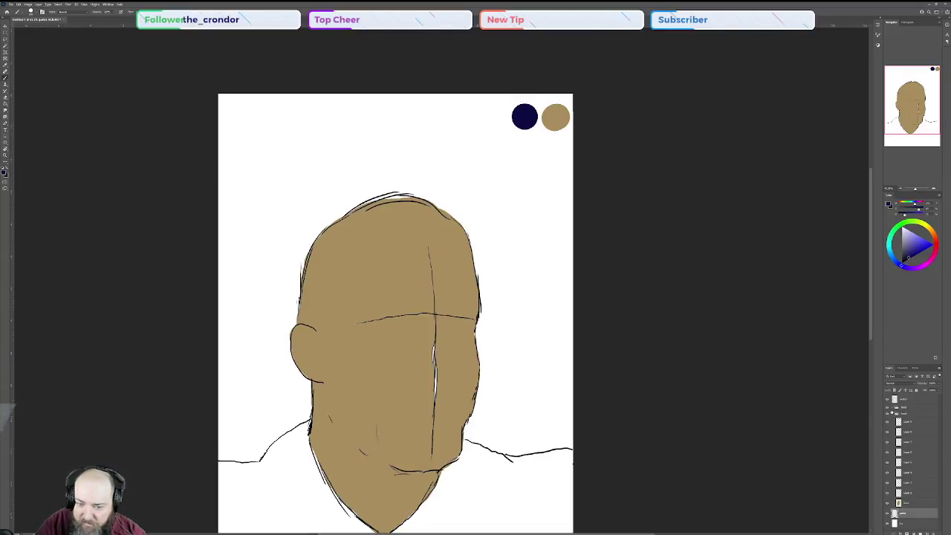
# - Collapse the head group and add a new layer named Base inside the body group
pyautogui.click(891, 413)
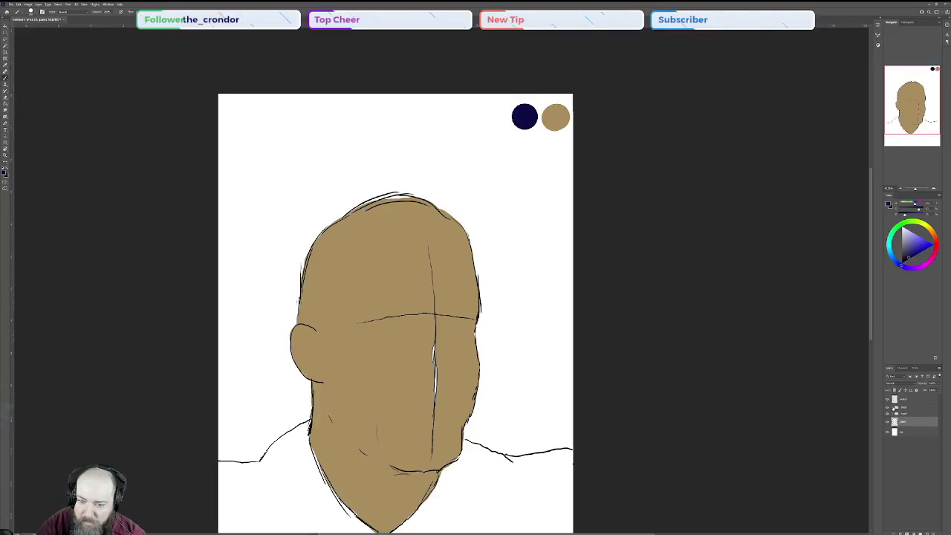
pyautogui.click(898, 407)
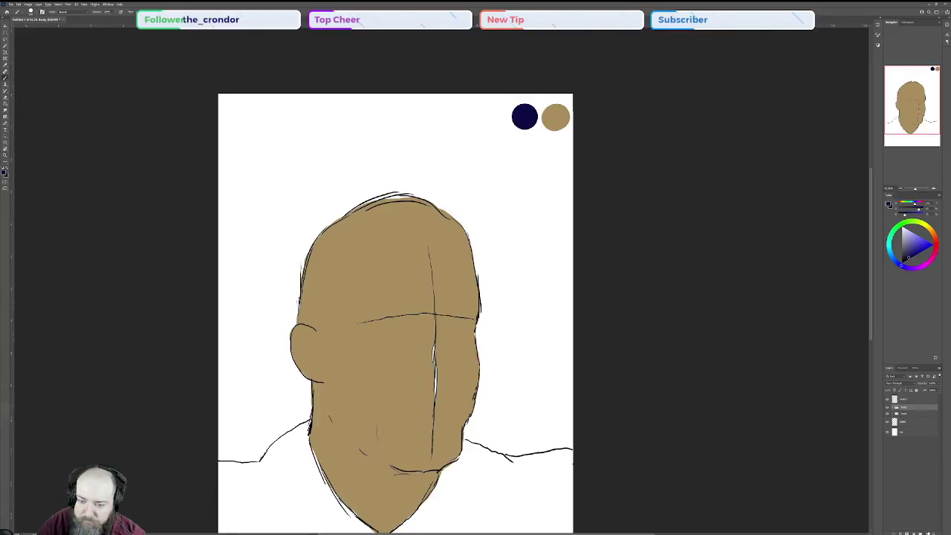
pyautogui.click(928, 532)
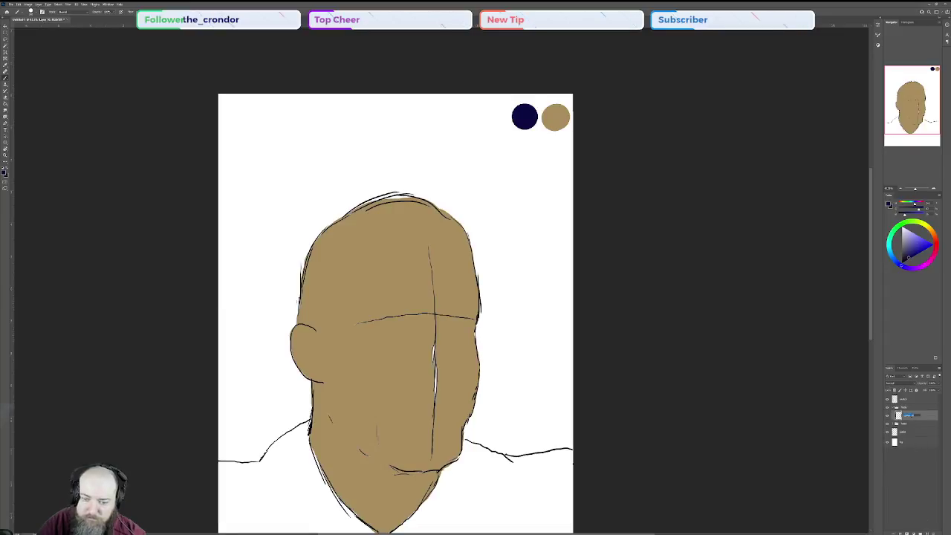
pyautogui.write('col')
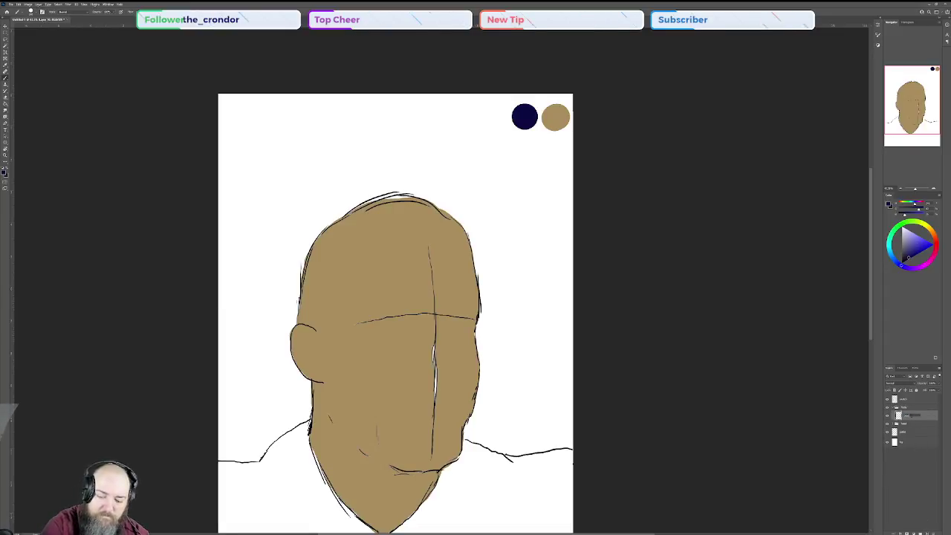
# - Paint the shirt navy on the body's Base layer across the right-hand shoulder and chest, up to the neckline
pyautogui.scroll(-3, 548, 426)
pyautogui.scroll(-3, 512, 425)
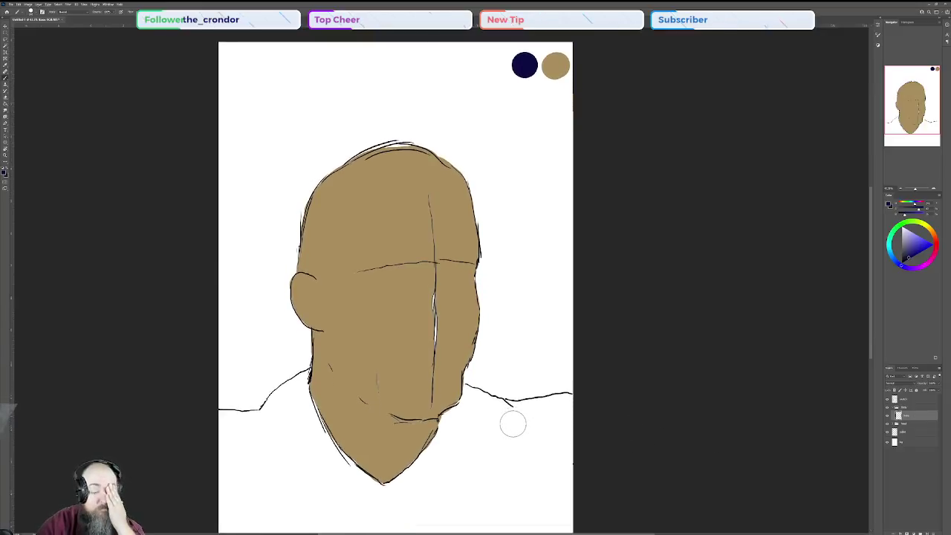
pyautogui.scroll(-2, 514, 424)
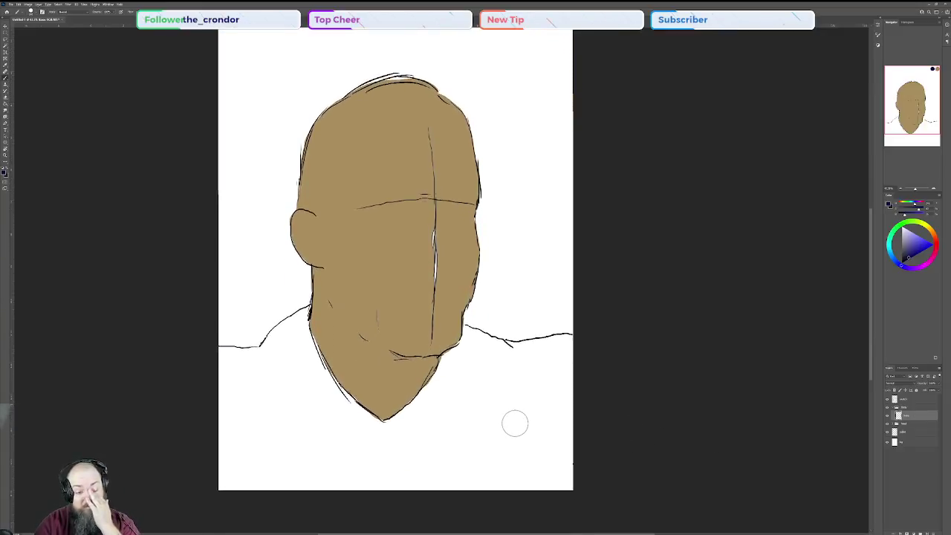
pyautogui.scroll(1, 523, 410)
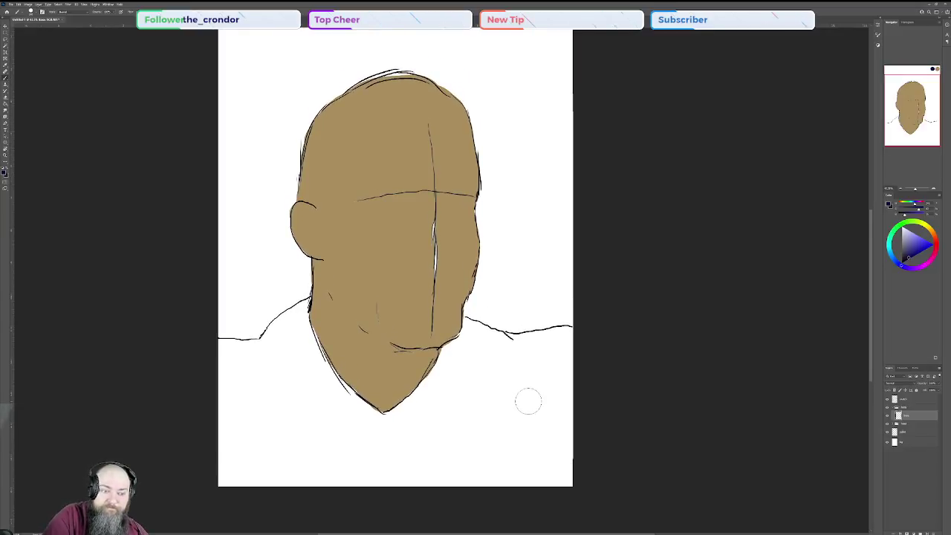
pyautogui.moveTo(481, 447)
pyautogui.mouseDown()
pyautogui.moveTo(529, 422)
pyautogui.moveTo(475, 464)
pyautogui.moveTo(500, 465)
pyautogui.moveTo(551, 420)
pyautogui.moveTo(527, 470)
pyautogui.moveTo(579, 467)
pyautogui.mouseUp()
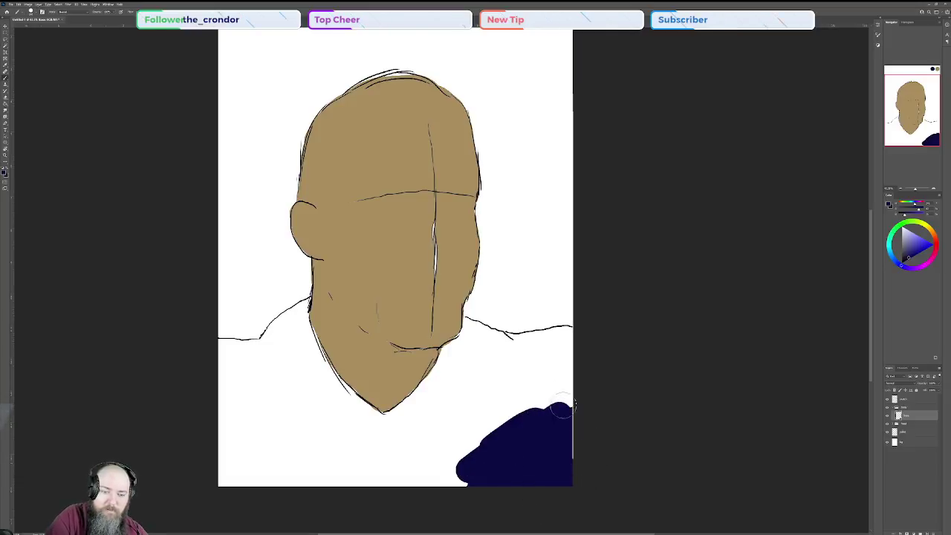
pyautogui.moveTo(562, 418); pyautogui.dragTo(561, 363)
pyautogui.click(501, 346)
pyautogui.moveTo(501, 346)
pyautogui.mouseDown()
pyautogui.moveTo(567, 338)
pyautogui.moveTo(566, 359)
pyautogui.moveTo(515, 362)
pyautogui.moveTo(468, 343)
pyautogui.moveTo(452, 353)
pyautogui.moveTo(468, 343)
pyautogui.moveTo(487, 352)
pyautogui.moveTo(447, 369)
pyautogui.mouseUp()
pyautogui.moveTo(384, 426)
pyautogui.mouseDown()
pyautogui.moveTo(454, 358)
pyautogui.moveTo(428, 403)
pyautogui.moveTo(432, 418)
pyautogui.moveTo(465, 394)
pyautogui.moveTo(507, 400)
pyautogui.moveTo(482, 443)
pyautogui.moveTo(498, 384)
pyautogui.moveTo(512, 370)
pyautogui.moveTo(554, 381)
pyautogui.moveTo(516, 437)
pyautogui.moveTo(468, 439)
pyautogui.moveTo(444, 421)
pyautogui.moveTo(414, 423)
pyautogui.moveTo(373, 481)
pyautogui.moveTo(477, 443)
pyautogui.moveTo(467, 509)
pyautogui.mouseUp()
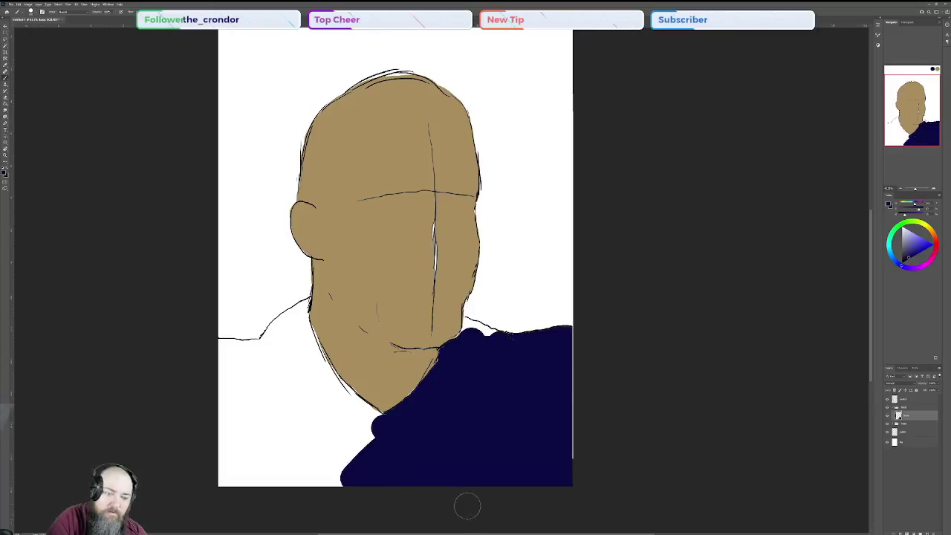
# - Fill the left-hand shoulder and the rest of the chest with navy, following the V-shaped neckline
pyautogui.click(295, 320)
pyautogui.moveTo(295, 320)
pyautogui.mouseDown()
pyautogui.moveTo(341, 394)
pyautogui.moveTo(375, 420)
pyautogui.mouseUp()
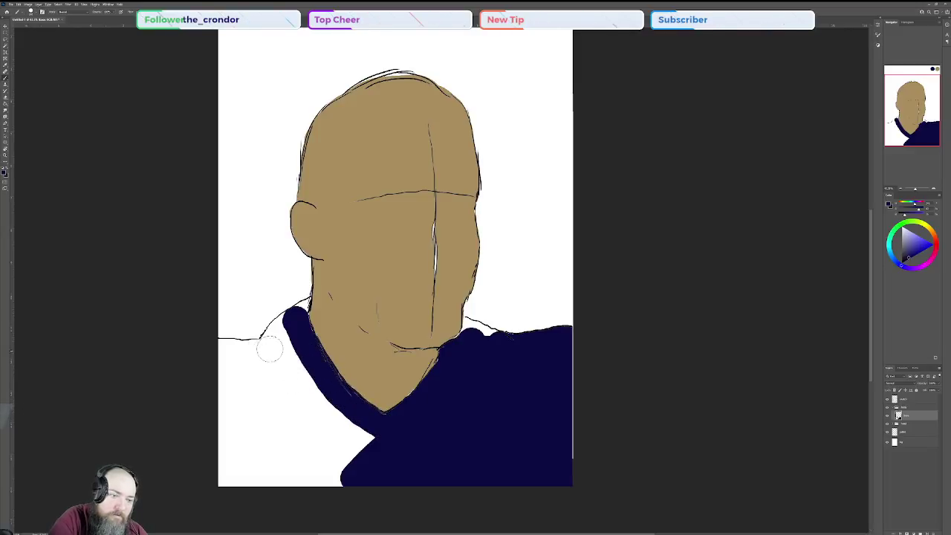
pyautogui.moveTo(268, 350)
pyautogui.mouseDown()
pyautogui.moveTo(287, 324)
pyautogui.moveTo(271, 352)
pyautogui.moveTo(216, 352)
pyautogui.moveTo(261, 353)
pyautogui.moveTo(228, 369)
pyautogui.moveTo(230, 384)
pyautogui.moveTo(285, 352)
pyautogui.moveTo(367, 430)
pyautogui.moveTo(376, 459)
pyautogui.moveTo(286, 383)
pyautogui.moveTo(335, 451)
pyautogui.moveTo(252, 377)
pyautogui.moveTo(328, 473)
pyautogui.moveTo(286, 431)
pyautogui.moveTo(263, 434)
pyautogui.moveTo(270, 458)
pyautogui.moveTo(214, 394)
pyautogui.moveTo(232, 423)
pyautogui.moveTo(220, 425)
pyautogui.moveTo(190, 457)
pyautogui.mouseUp()
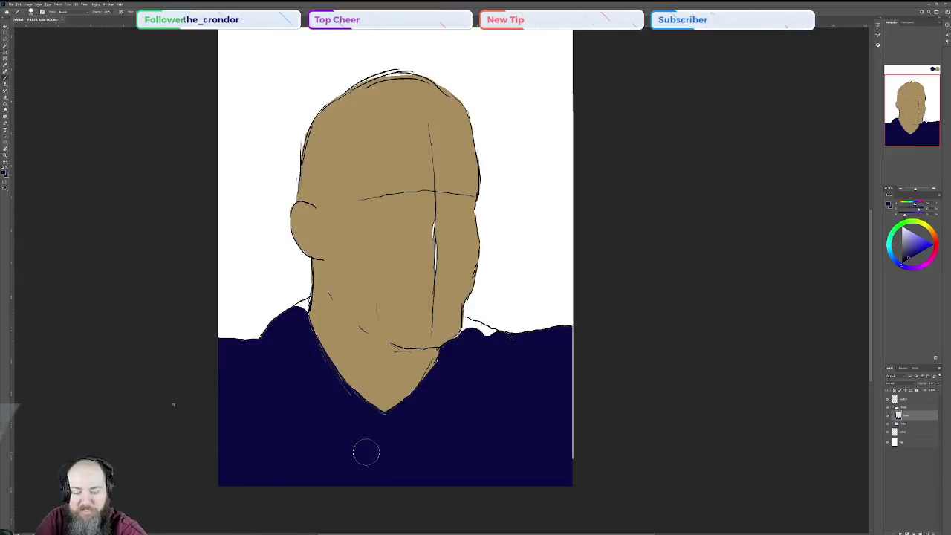
# - Reduce the brush size and fill the remaining white gaps in the navy along the right-hand shoulder line and neckline
pyautogui.press('[')
pyautogui.press('[')
pyautogui.press('[')
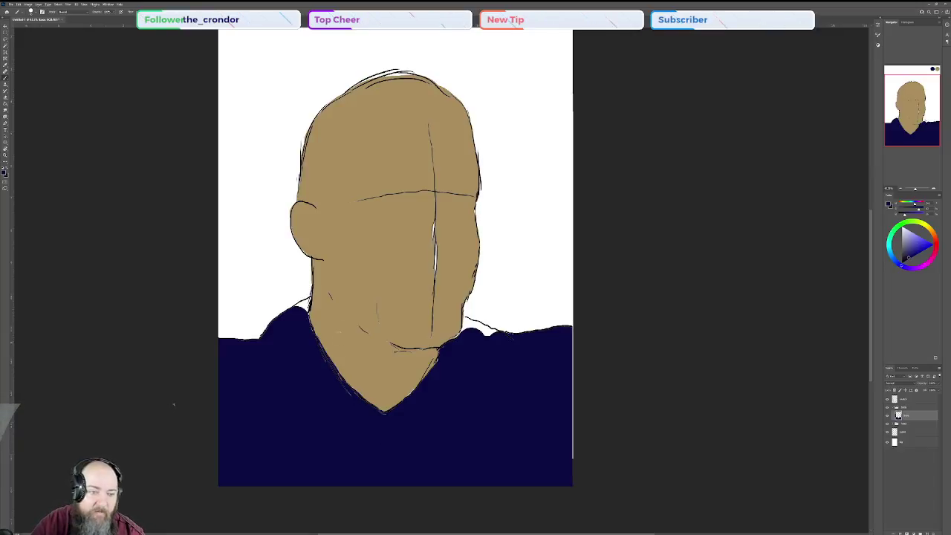
pyautogui.scroll(7, 305, 294)
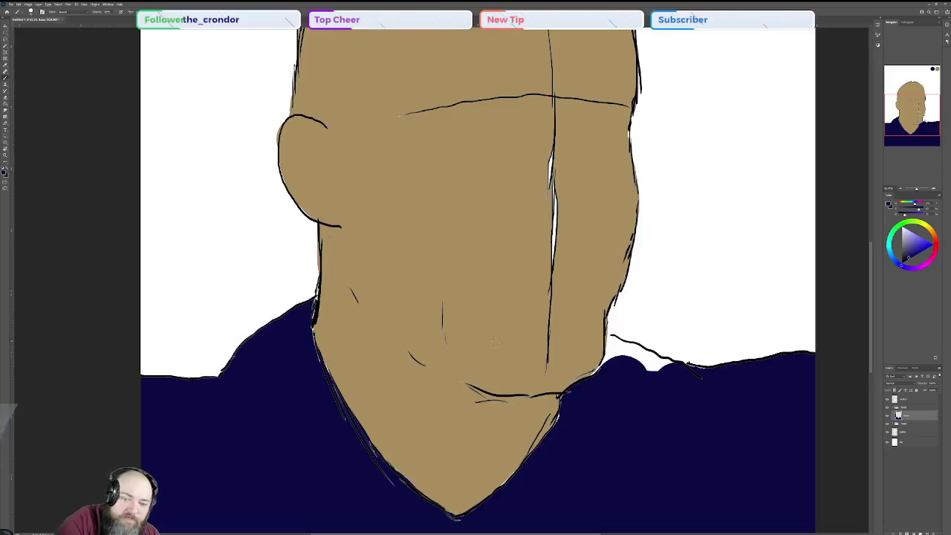
pyautogui.moveTo(609, 354); pyautogui.dragTo(611, 344)
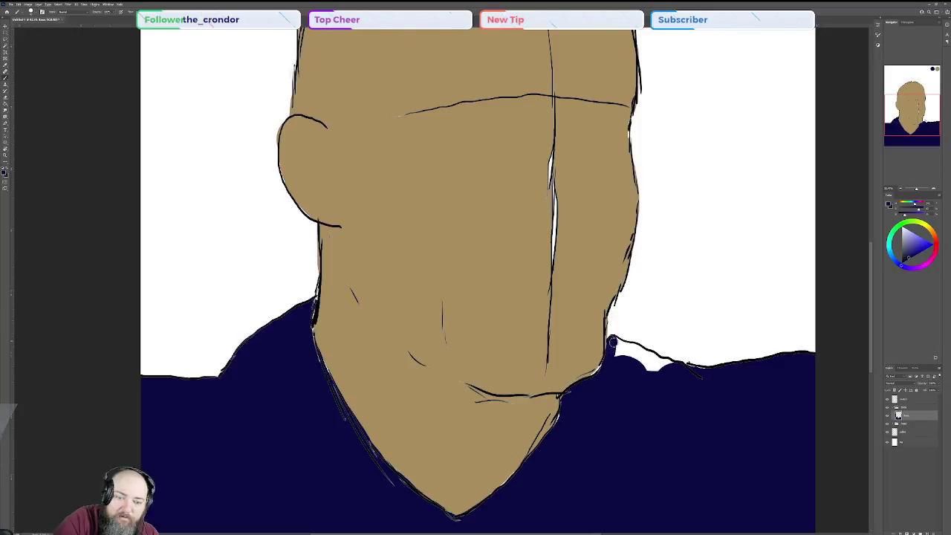
pyautogui.moveTo(624, 344)
pyautogui.mouseDown()
pyautogui.moveTo(656, 357)
pyautogui.moveTo(617, 354)
pyautogui.moveTo(657, 365)
pyautogui.mouseUp()
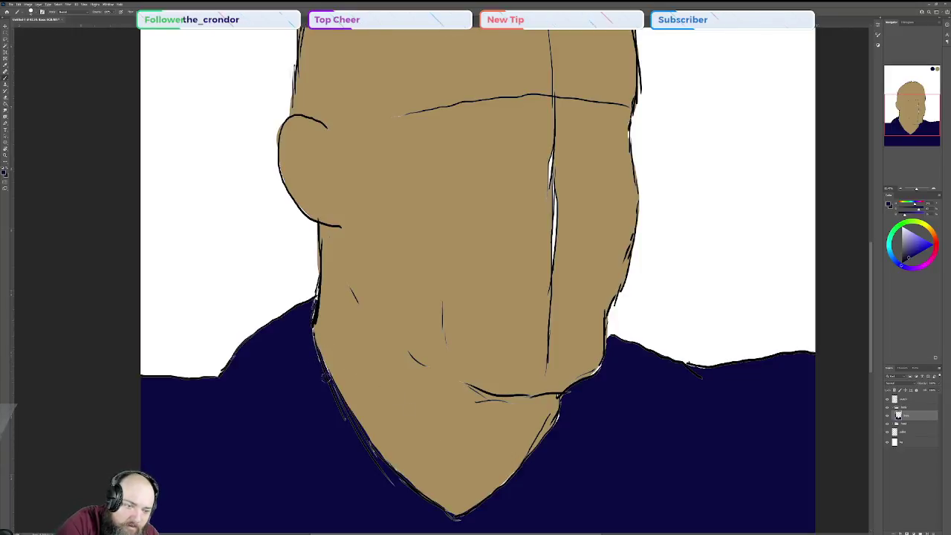
pyautogui.moveTo(379, 457); pyautogui.dragTo(409, 488)
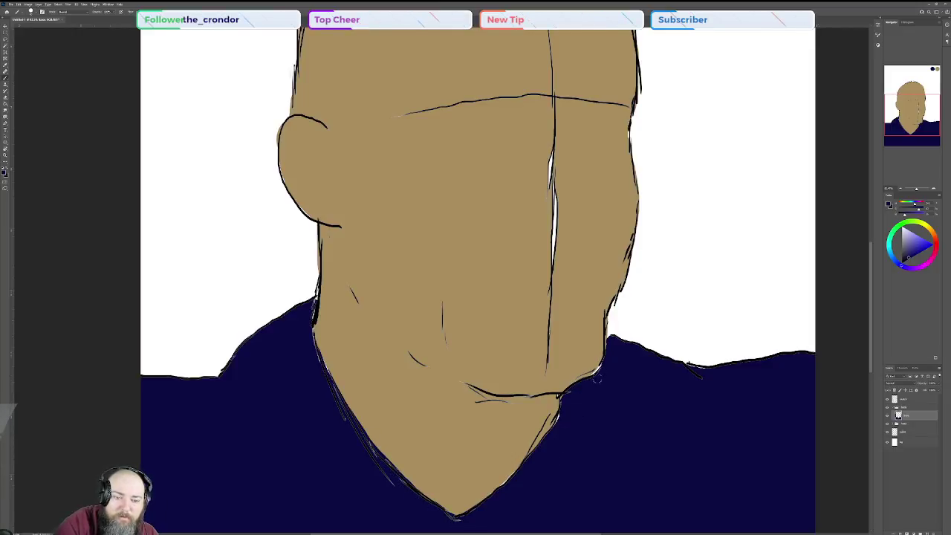
pyautogui.moveTo(596, 378); pyautogui.dragTo(605, 367)
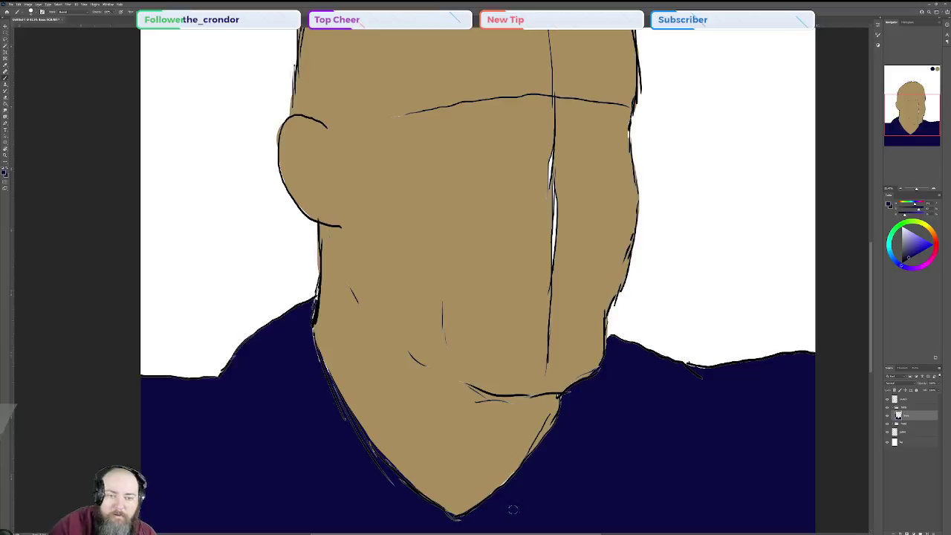
# - Hide the sketch layer and fill the white gaps in the navy along the right-hand neckline down to the V point
pyautogui.click(887, 399)
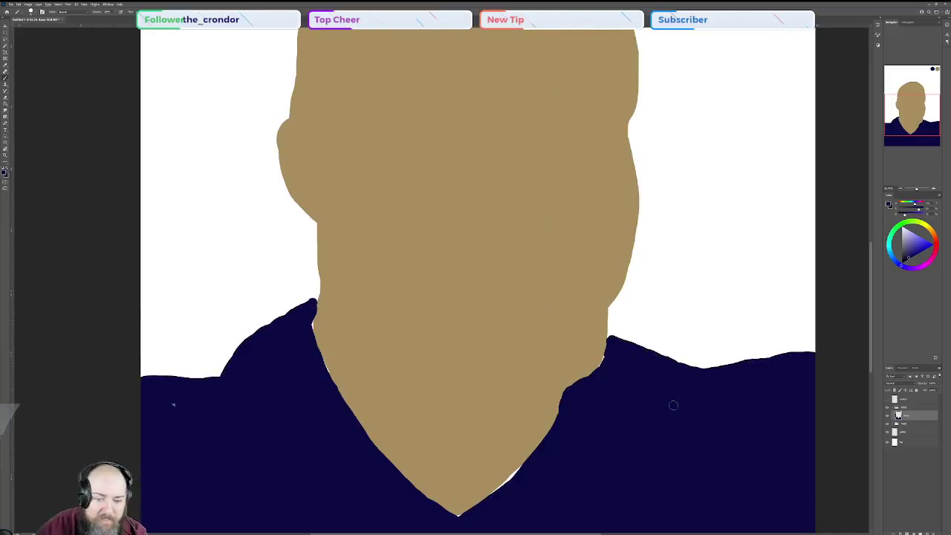
pyautogui.scroll(3, 617, 386)
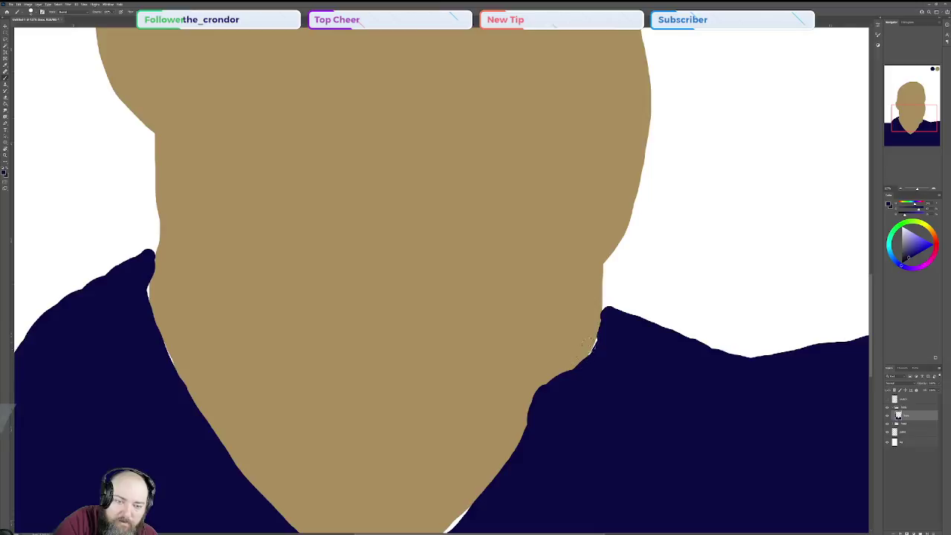
pyautogui.moveTo(607, 315)
pyautogui.mouseDown()
pyautogui.moveTo(578, 370)
pyautogui.moveTo(542, 393)
pyautogui.moveTo(508, 473)
pyautogui.mouseUp()
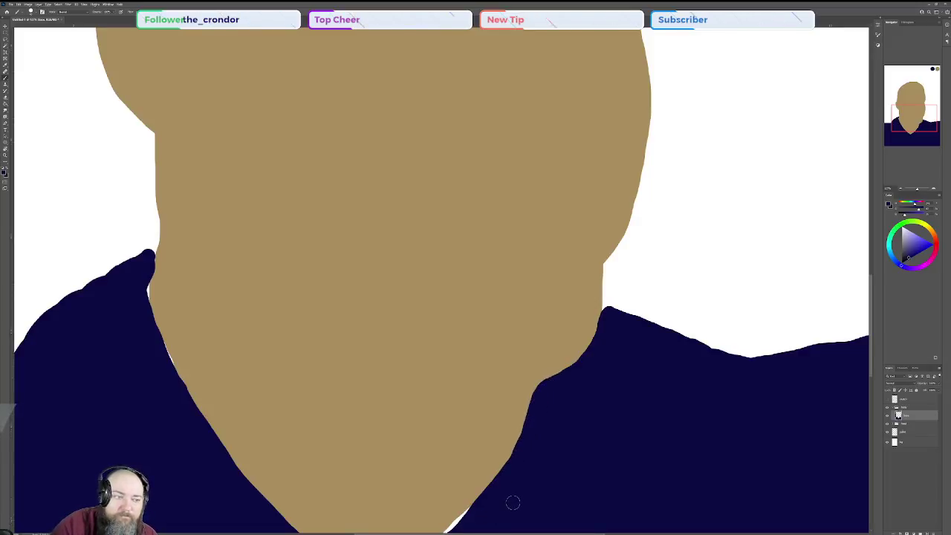
pyautogui.scroll(-5, 515, 502)
pyautogui.scroll(-3, 534, 496)
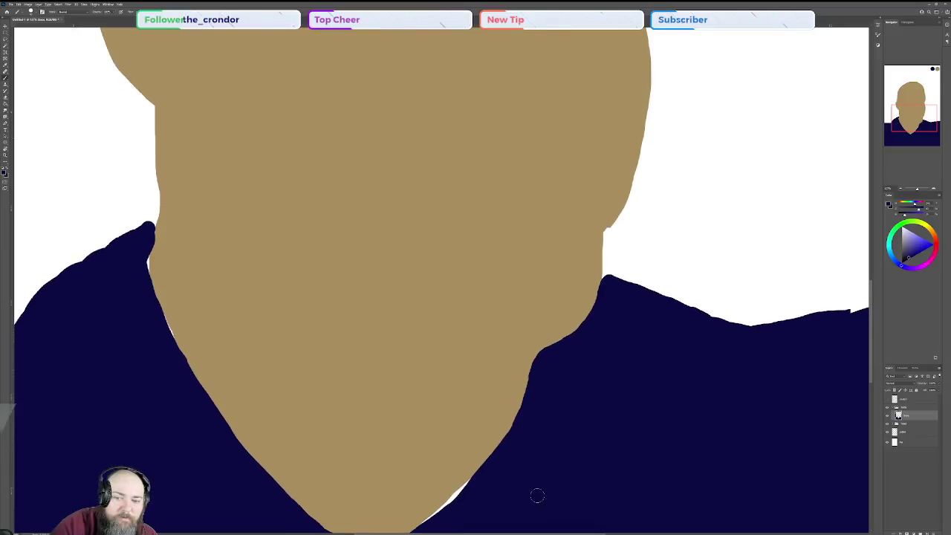
pyautogui.scroll(-3, 539, 496)
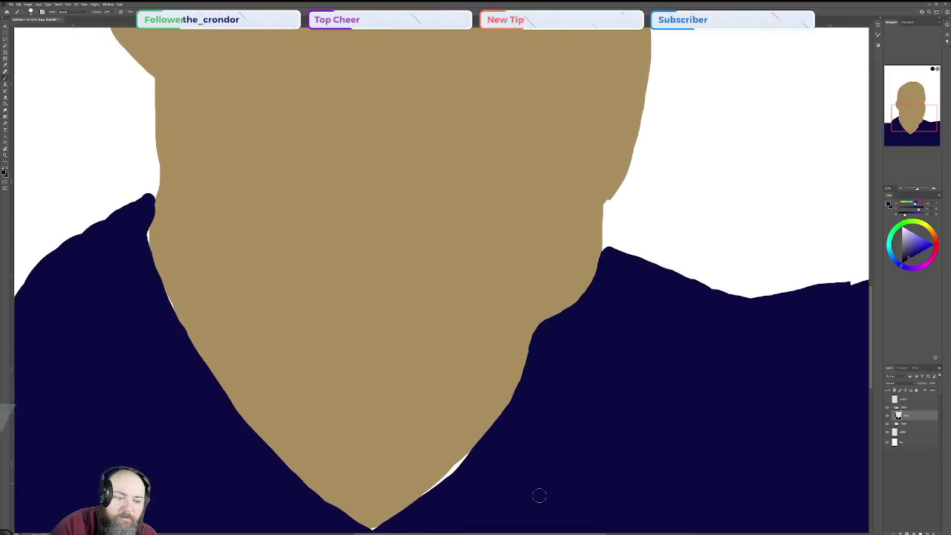
pyautogui.scroll(-2, 540, 495)
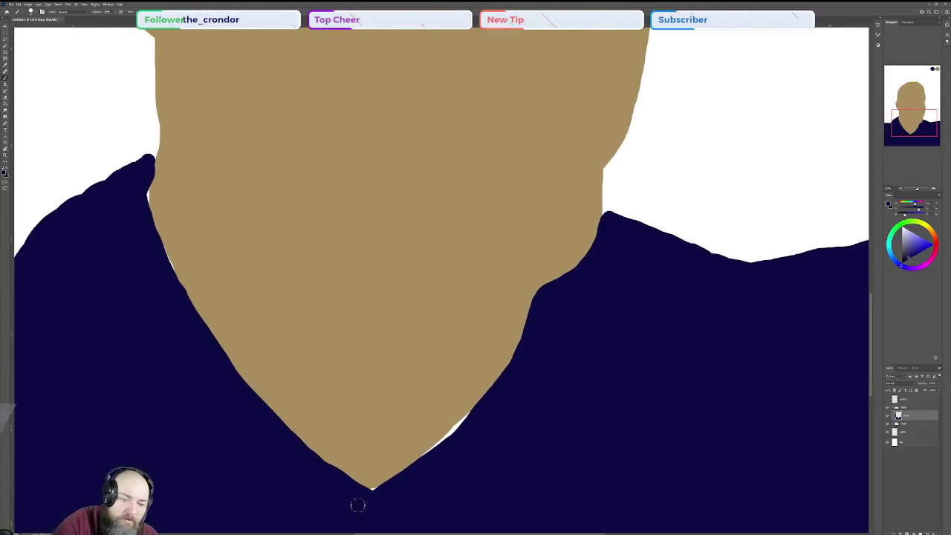
pyautogui.moveTo(380, 488)
pyautogui.mouseDown()
pyautogui.moveTo(444, 436)
pyautogui.moveTo(526, 338)
pyautogui.mouseUp()
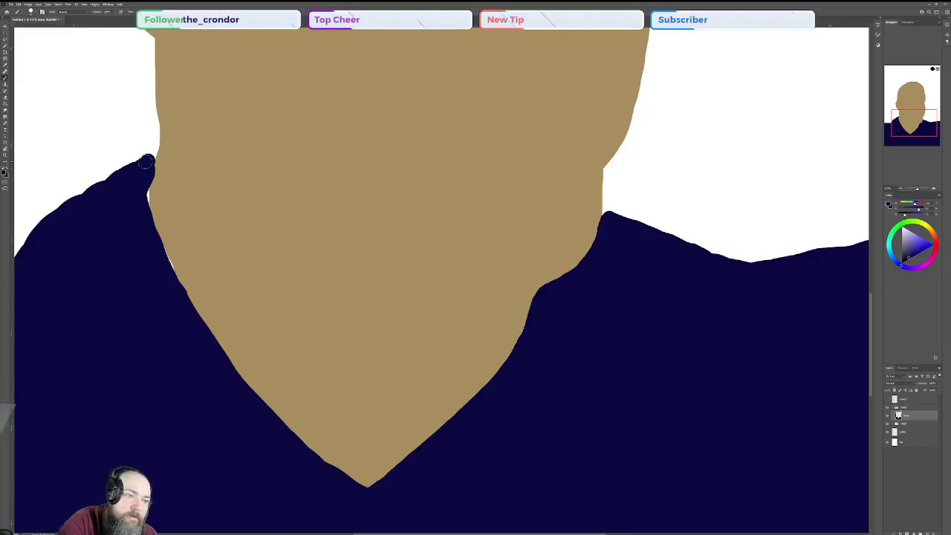
# - Close the gaps along the left-hand neckline with navy and smooth the left-hand shoulder edge up to the neck
pyautogui.moveTo(149, 159)
pyautogui.mouseDown()
pyautogui.moveTo(131, 202)
pyautogui.moveTo(141, 177)
pyautogui.moveTo(155, 237)
pyautogui.moveTo(232, 370)
pyautogui.moveTo(286, 431)
pyautogui.moveTo(372, 493)
pyautogui.mouseUp()
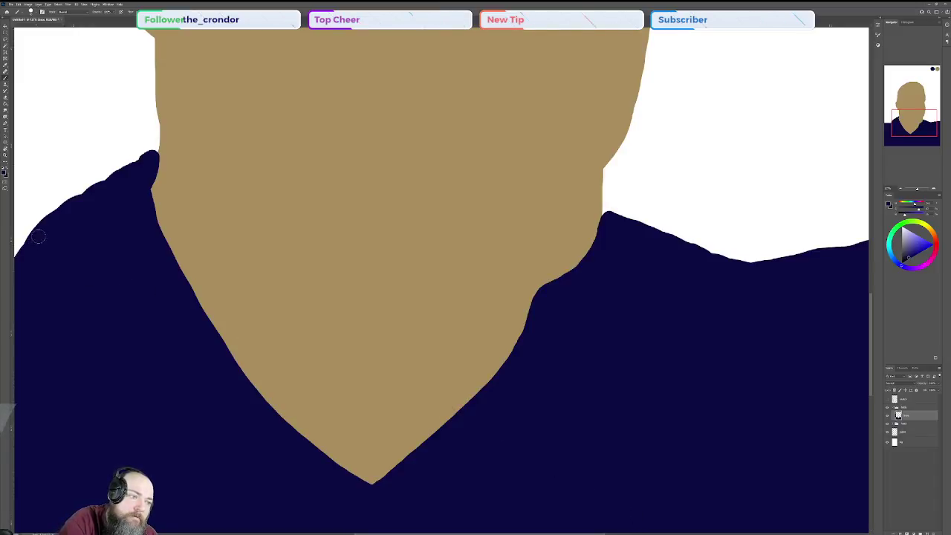
pyautogui.moveTo(46, 226); pyautogui.dragTo(150, 153)
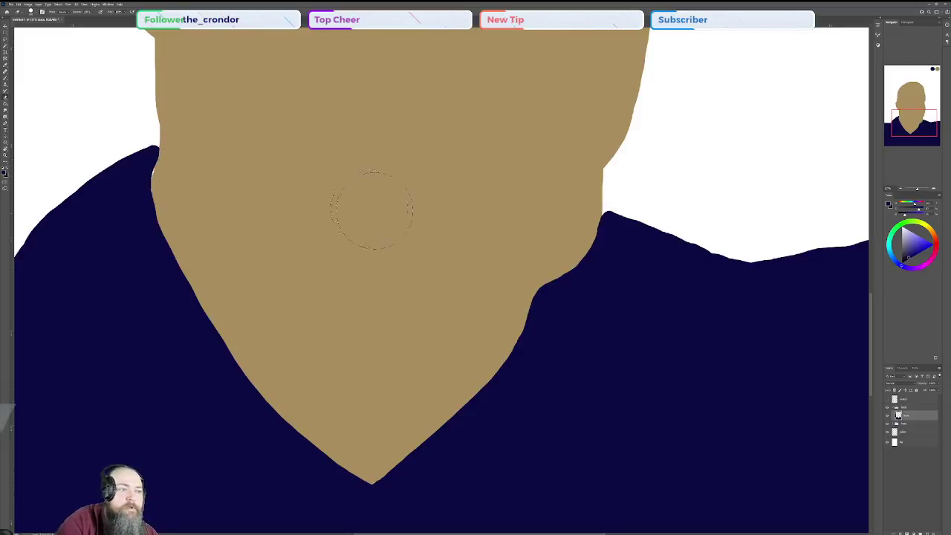
pyautogui.click(6, 78)
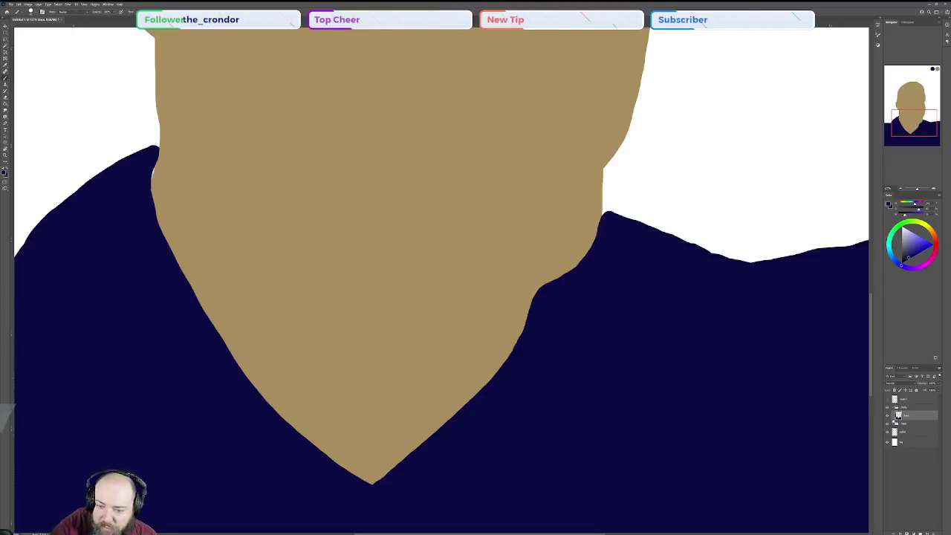
# - Collapse the body group, expand the head group and select its Base layer, with the whole portrait in view
pyautogui.click(896, 424)
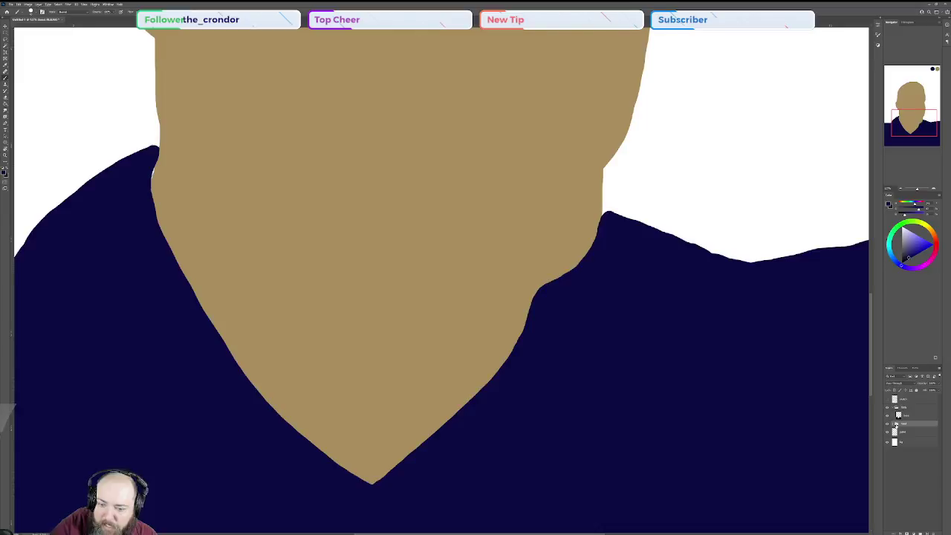
pyautogui.click(891, 407)
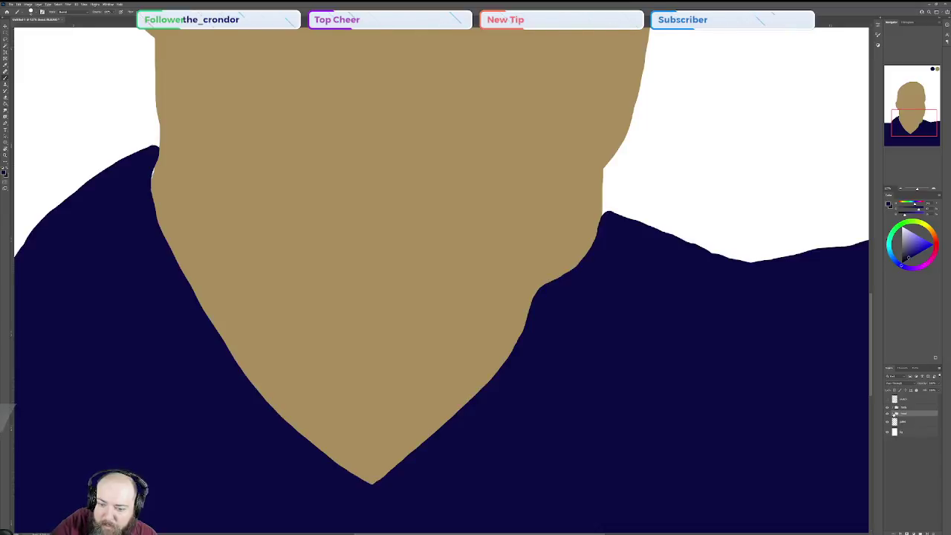
pyautogui.click(892, 413)
pyautogui.click(905, 503)
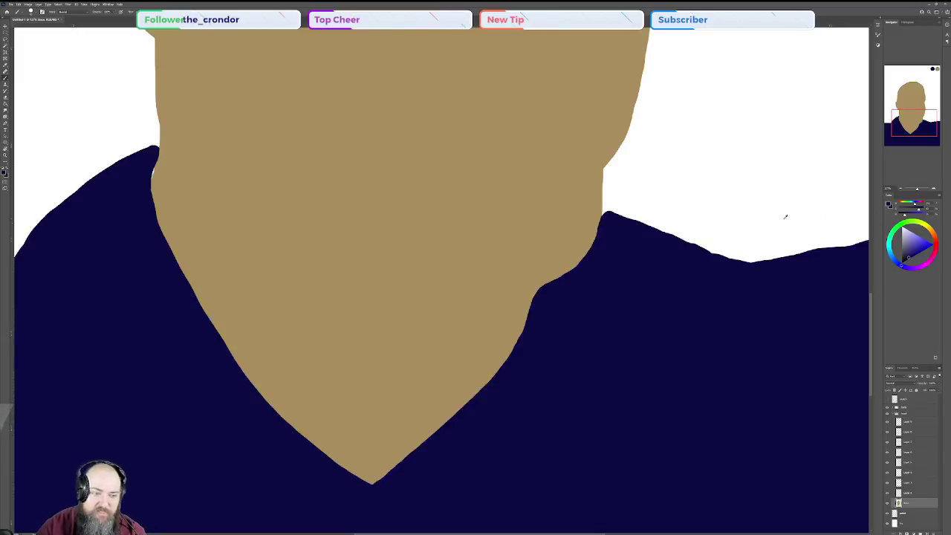
pyautogui.scroll(-2, 687, 213)
pyautogui.scroll(-6, 671, 213)
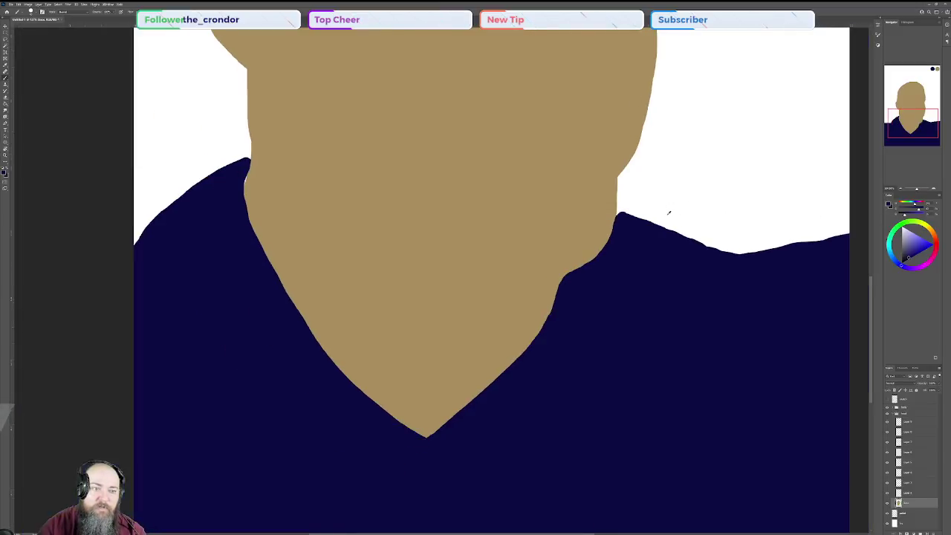
pyautogui.hotkey('ctrl', '0')
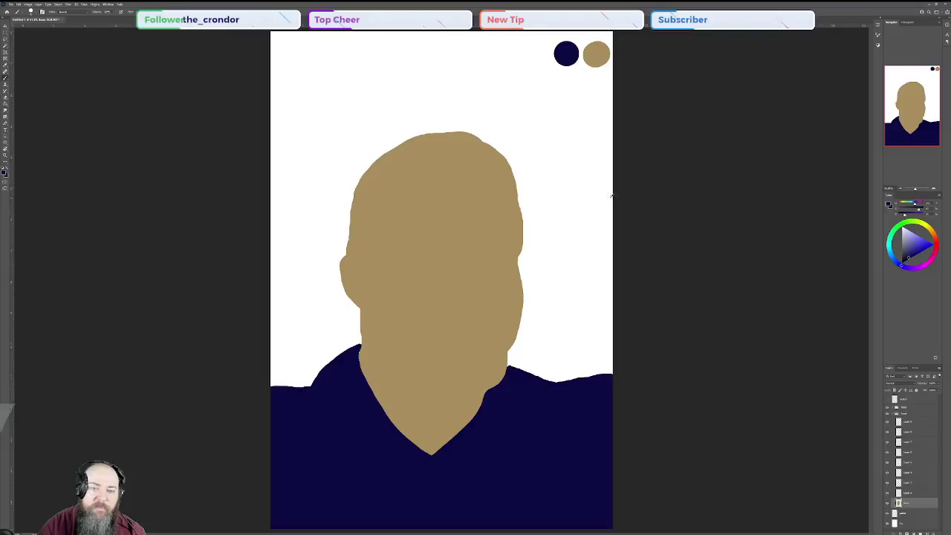
# - Set a lighter skin tone based on the tan palette swatch and switch to a different brush preset
pyautogui.keyDown('alt'); pyautogui.click(595, 63); pyautogui.keyUp('alt')
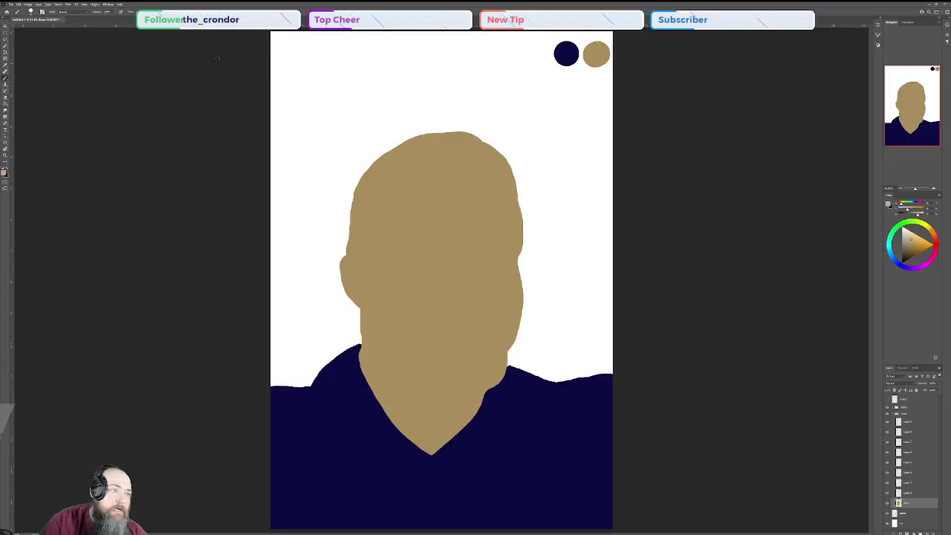
pyautogui.click(36, 13)
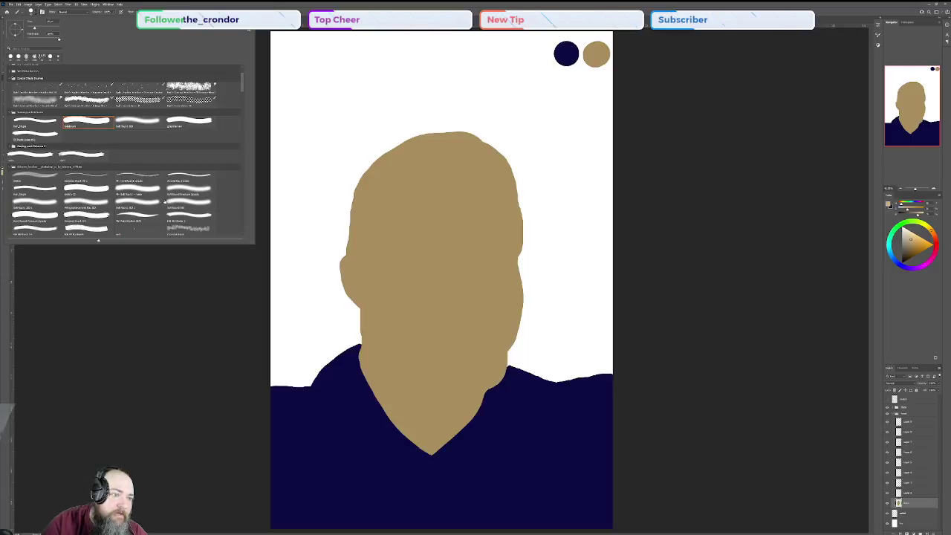
pyautogui.click(189, 121)
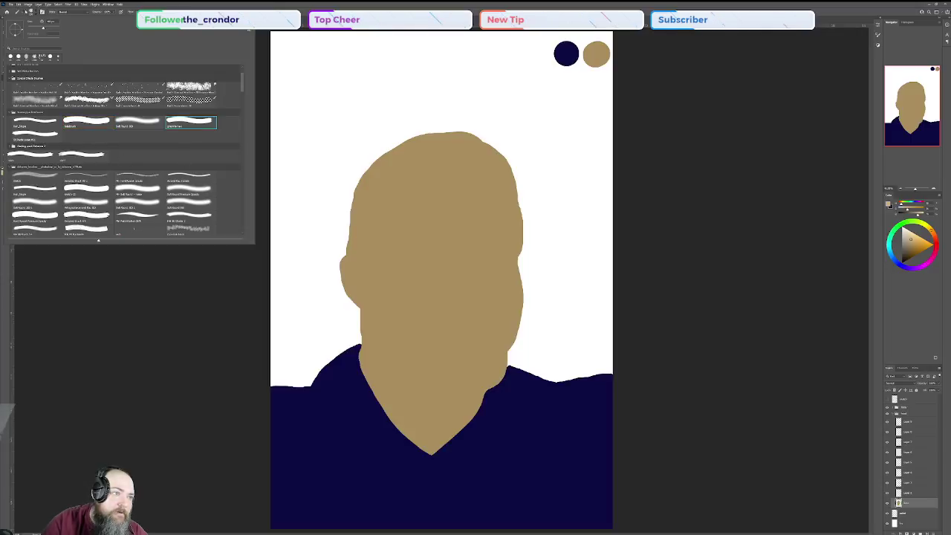
pyautogui.click(35, 13)
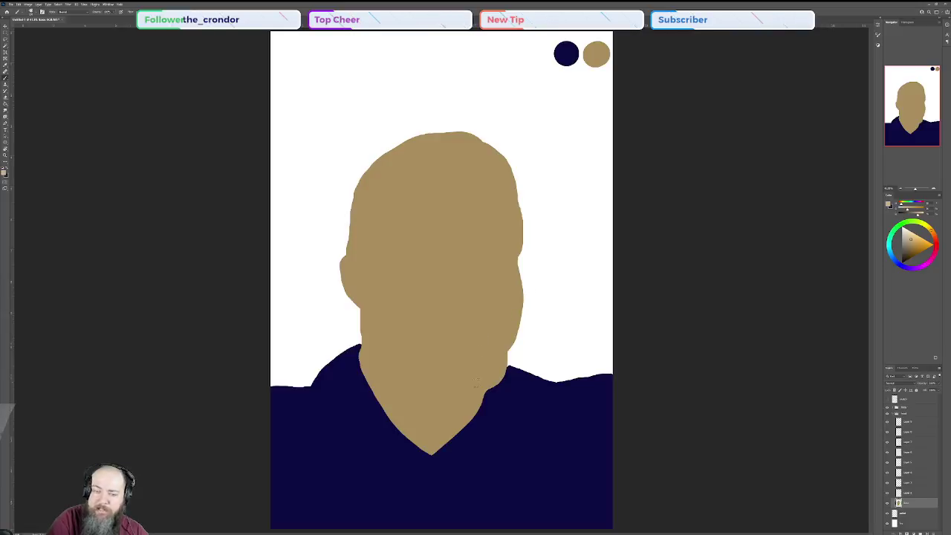
# - Paint lighter skin-tone patches on the chin, around the mouth, down both sides of the neck and on the right-hand cheek
pyautogui.moveTo(472, 381)
pyautogui.mouseDown()
pyautogui.moveTo(487, 381)
pyautogui.moveTo(450, 368)
pyautogui.moveTo(495, 377)
pyautogui.moveTo(493, 359)
pyautogui.moveTo(461, 366)
pyautogui.mouseUp()
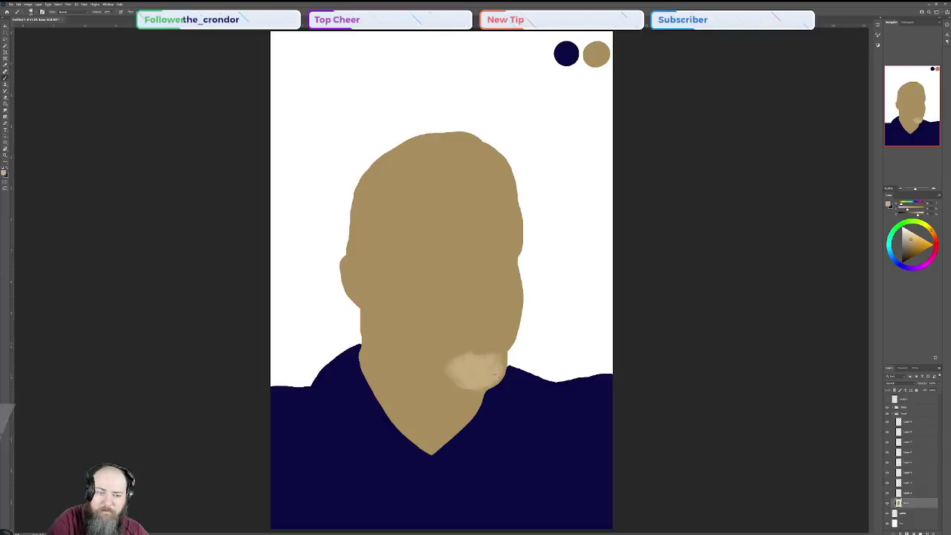
pyautogui.moveTo(499, 362); pyautogui.dragTo(494, 341)
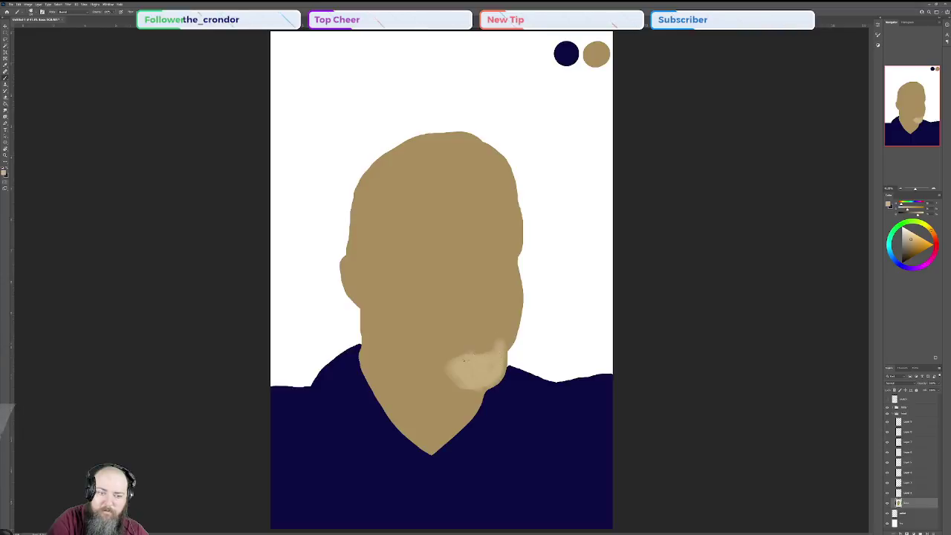
pyautogui.moveTo(459, 354)
pyautogui.mouseDown()
pyautogui.moveTo(448, 321)
pyautogui.moveTo(451, 362)
pyautogui.mouseUp()
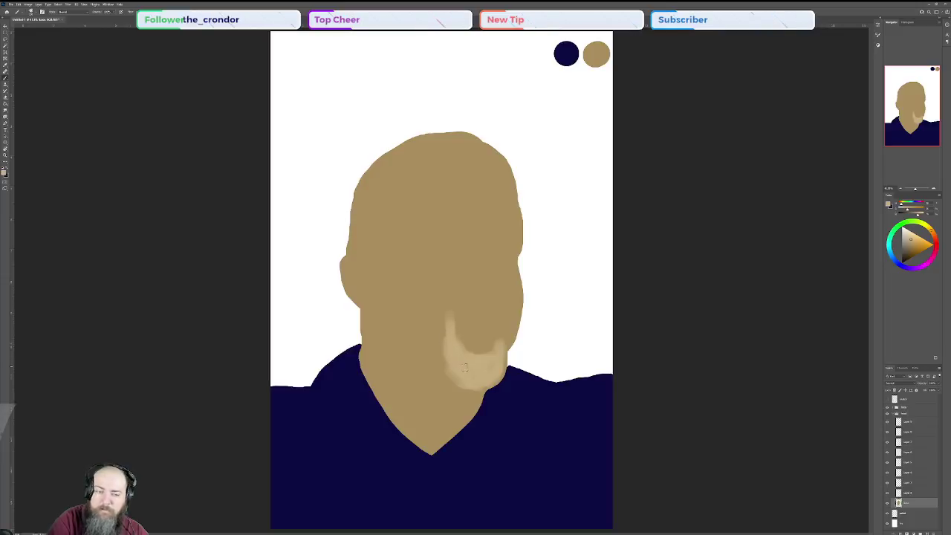
pyautogui.moveTo(438, 445)
pyautogui.mouseDown()
pyautogui.moveTo(474, 415)
pyautogui.moveTo(446, 442)
pyautogui.moveTo(476, 384)
pyautogui.moveTo(485, 393)
pyautogui.moveTo(470, 421)
pyautogui.mouseUp()
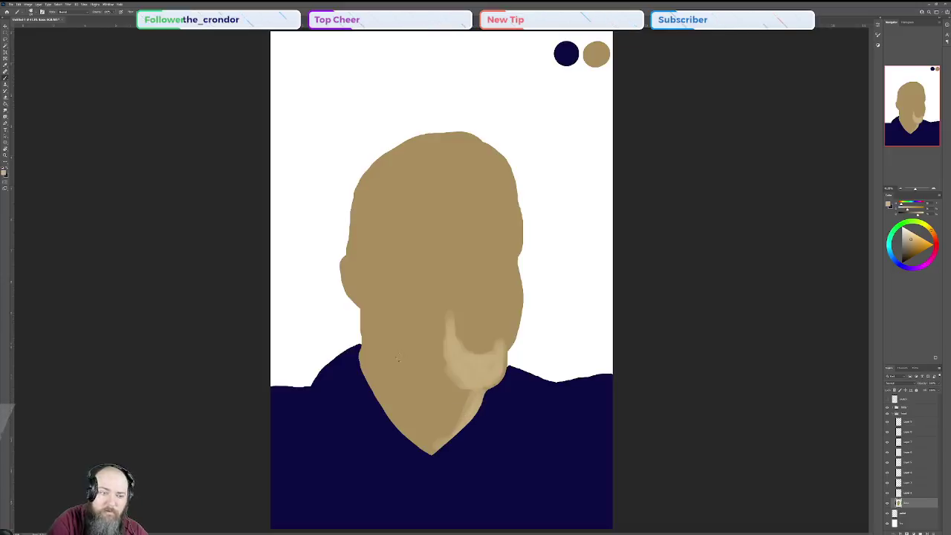
pyautogui.moveTo(366, 309)
pyautogui.mouseDown()
pyautogui.moveTo(371, 377)
pyautogui.moveTo(374, 366)
pyautogui.moveTo(391, 387)
pyautogui.mouseUp()
pyautogui.moveTo(385, 351)
pyautogui.mouseDown()
pyautogui.moveTo(402, 405)
pyautogui.moveTo(390, 401)
pyautogui.mouseUp()
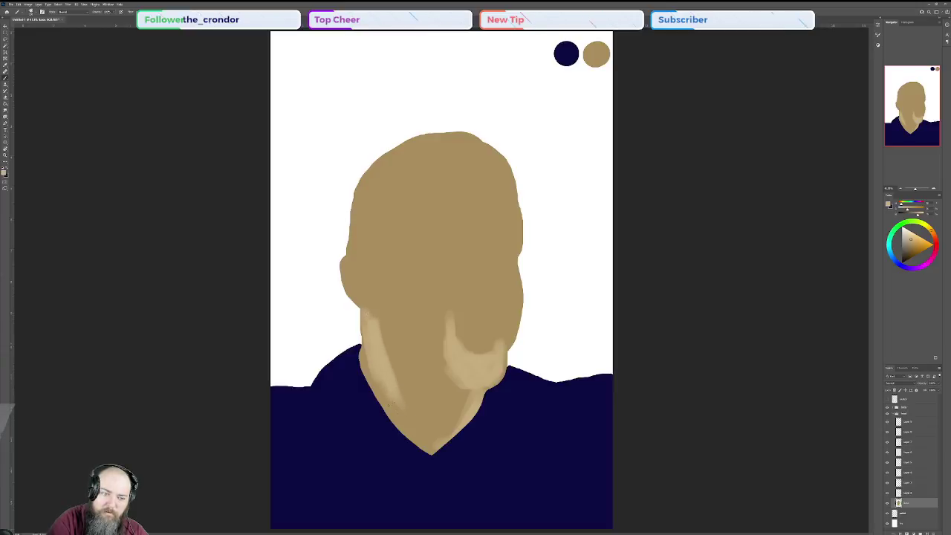
pyautogui.moveTo(379, 330); pyautogui.dragTo(407, 408)
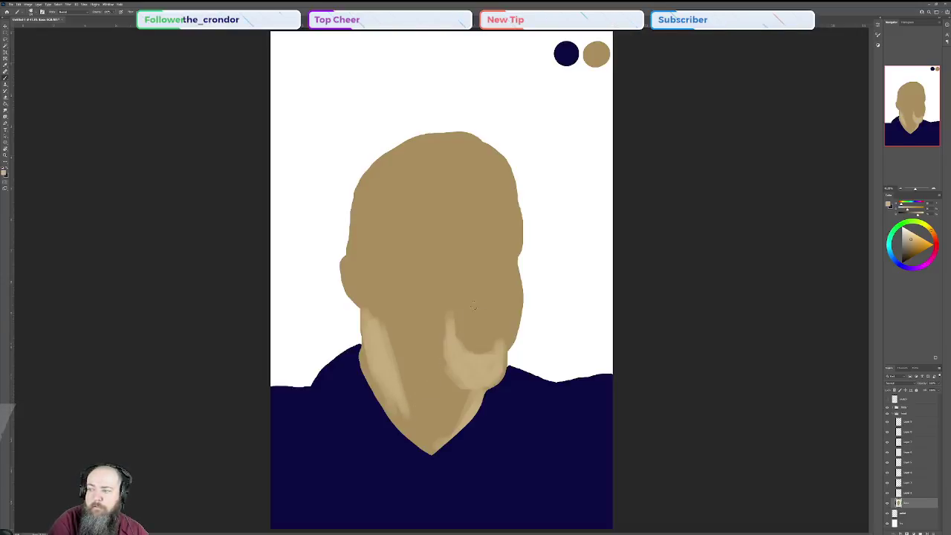
pyautogui.moveTo(501, 280)
pyautogui.mouseDown()
pyautogui.moveTo(524, 312)
pyautogui.moveTo(503, 281)
pyautogui.moveTo(520, 274)
pyautogui.moveTo(520, 291)
pyautogui.mouseUp()
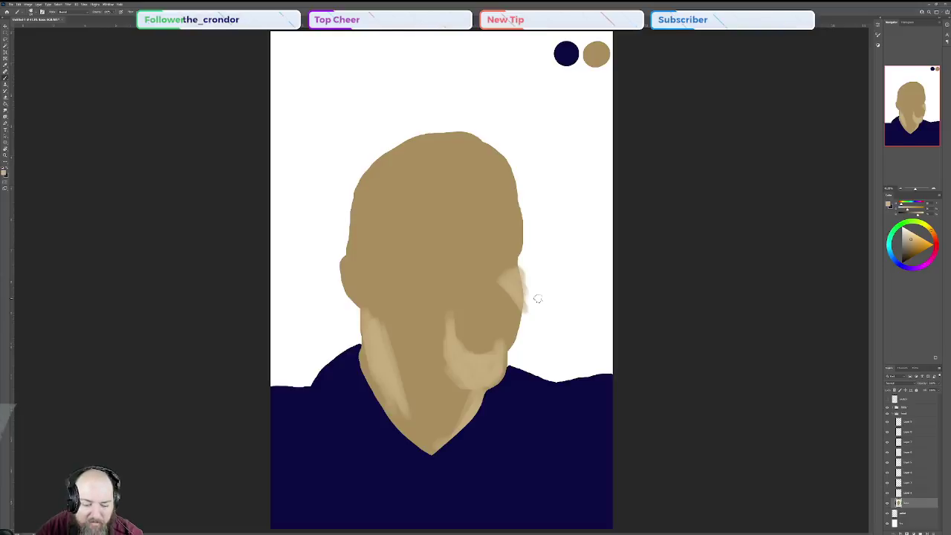
# - Undo the lighter cheek, neck and mouth strokes, and paint the base tan back over the chin patch
pyautogui.hotkey('ctrl', 'z')
pyautogui.hotkey('ctrl', 'z')
pyautogui.hotkey('ctrl', 'z')
pyautogui.hotkey('ctrl', 'z')
pyautogui.hotkey('ctrl', 'z')
pyautogui.hotkey('ctrl', 'z')
pyautogui.hotkey('ctrl', 'z')
pyautogui.hotkey('ctrl', 'z')
pyautogui.hotkey('ctrl', 'z')
pyautogui.hotkey('ctrl', 'z')
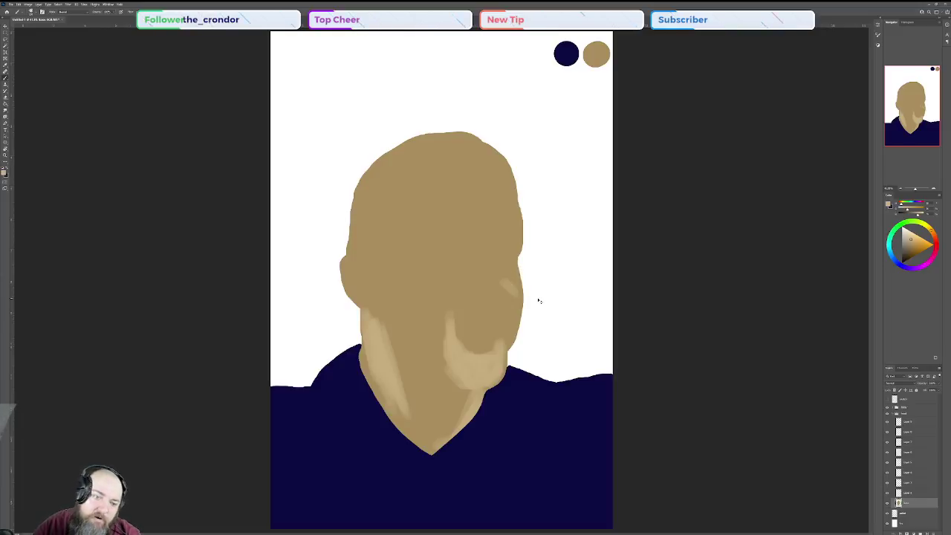
pyautogui.hotkey('ctrl', 'z')
pyautogui.hotkey('ctrl', 'z')
pyautogui.hotkey('ctrl', 'z')
pyautogui.hotkey('ctrl', 'z')
pyautogui.hotkey('ctrl', 'z')
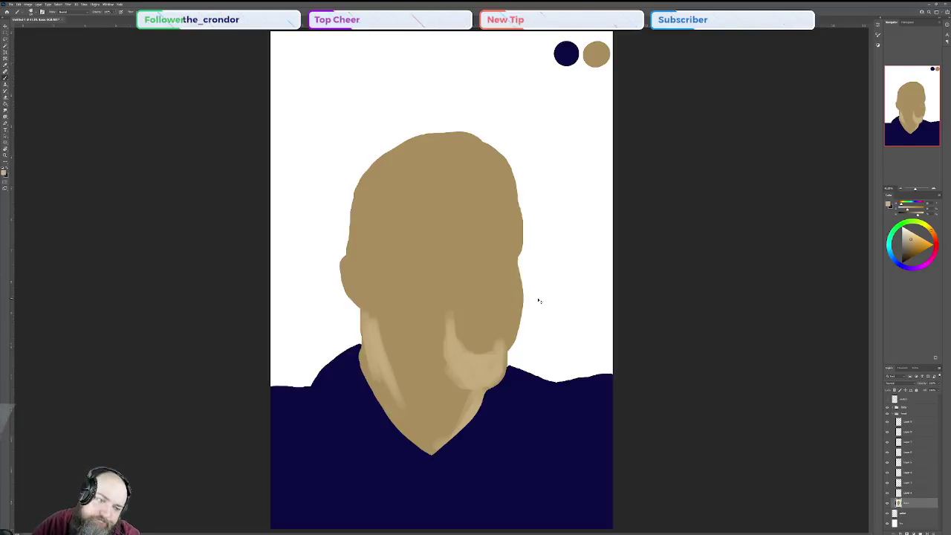
pyautogui.hotkey('ctrl', 'z')
pyautogui.hotkey('ctrl', 'z')
pyautogui.hotkey('ctrl', 'z')
pyautogui.hotkey('ctrl', 'z')
pyautogui.hotkey('ctrl', 'z')
pyautogui.hotkey('ctrl', 'z')
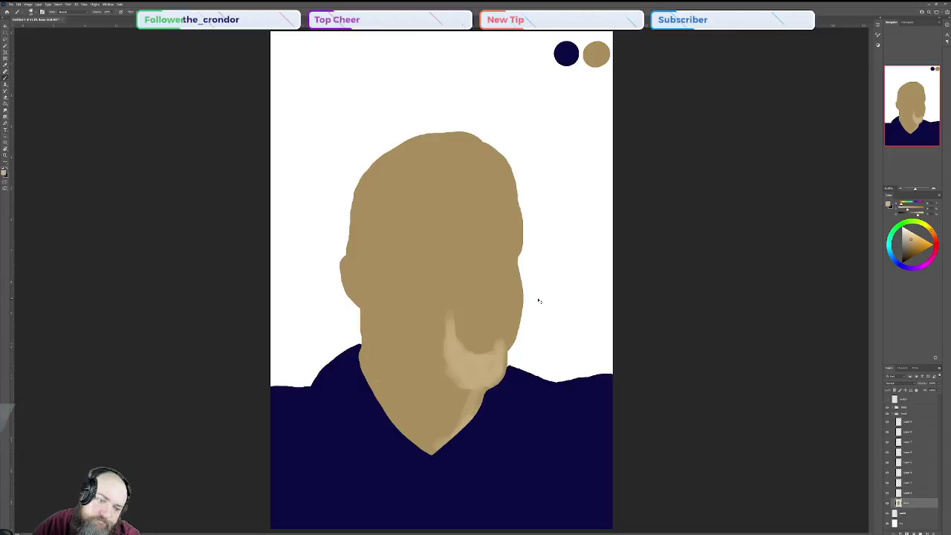
pyautogui.hotkey('ctrl', 'z')
pyautogui.hotkey('ctrl', 'z')
pyautogui.hotkey('ctrl', 'z')
pyautogui.hotkey('ctrl', 'z')
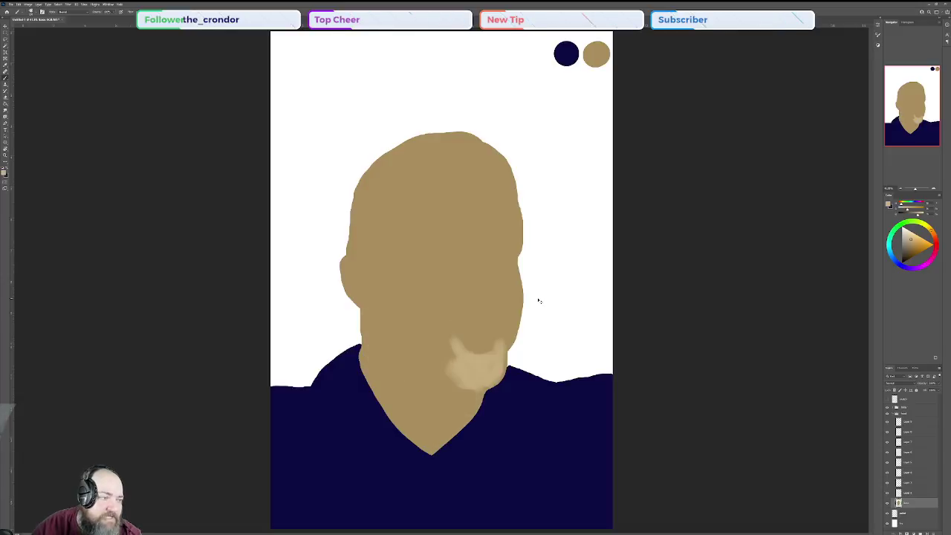
pyautogui.hotkey('ctrl', 'z')
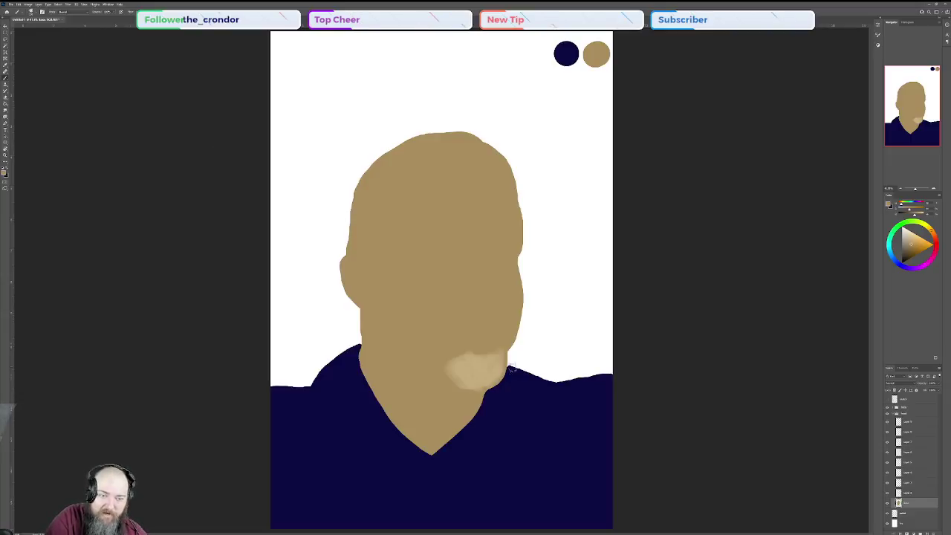
pyautogui.moveTo(482, 359)
pyautogui.mouseDown()
pyautogui.moveTo(466, 390)
pyautogui.moveTo(478, 346)
pyautogui.moveTo(462, 395)
pyautogui.moveTo(467, 346)
pyautogui.moveTo(468, 373)
pyautogui.moveTo(452, 356)
pyautogui.moveTo(444, 384)
pyautogui.moveTo(462, 354)
pyautogui.moveTo(454, 388)
pyautogui.moveTo(450, 349)
pyautogui.moveTo(461, 390)
pyautogui.moveTo(454, 369)
pyautogui.moveTo(453, 383)
pyautogui.moveTo(468, 336)
pyautogui.moveTo(465, 396)
pyautogui.moveTo(475, 334)
pyautogui.moveTo(451, 392)
pyautogui.moveTo(465, 358)
pyautogui.moveTo(471, 393)
pyautogui.moveTo(503, 352)
pyautogui.moveTo(482, 365)
pyautogui.mouseUp()
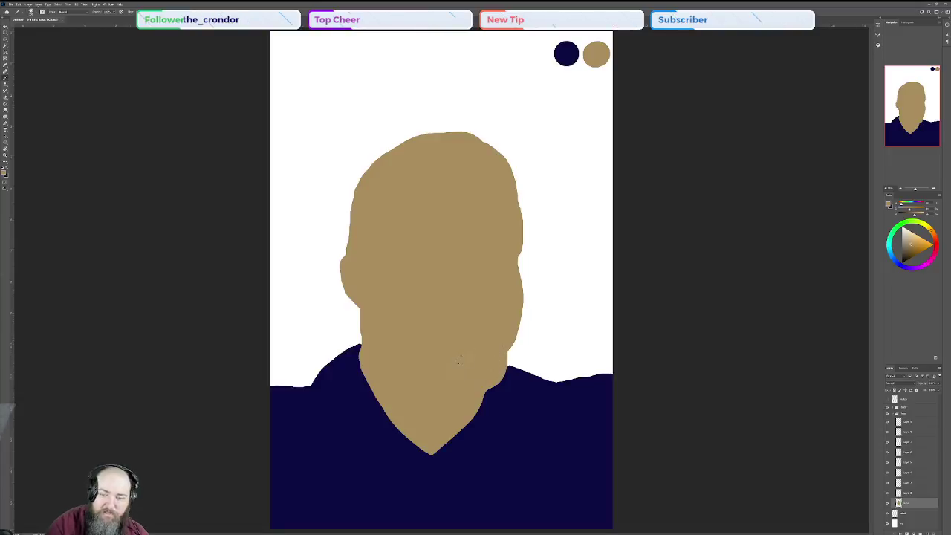
# - Clip the layer directly above the head's Base layer to it and rename that layer
pyautogui.click(907, 493)
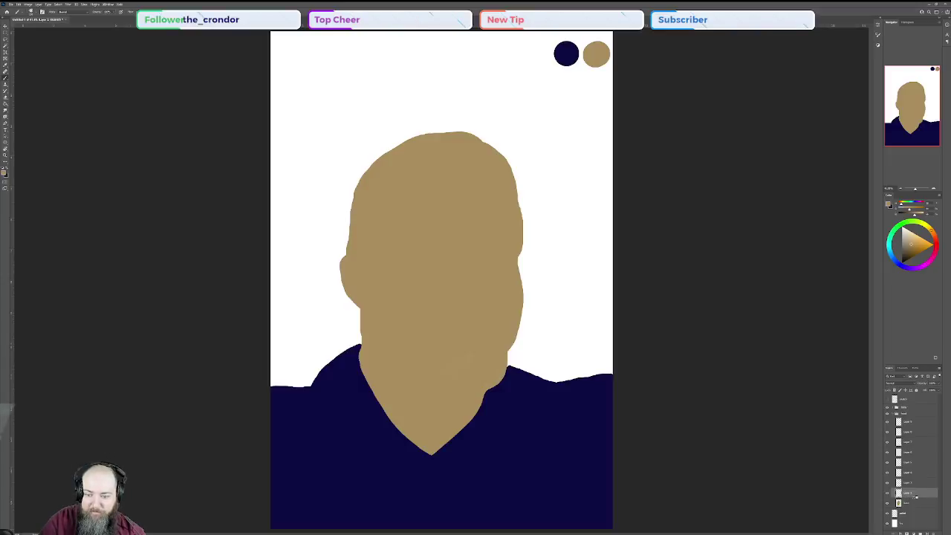
pyautogui.doubleClick(910, 492)
pyautogui.press('BackSpace')
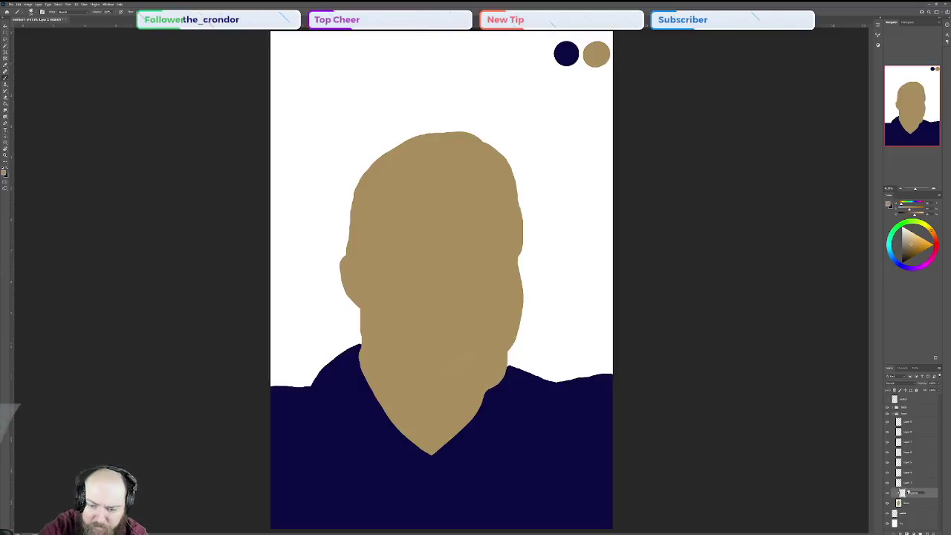
pyautogui.click(828, 476)
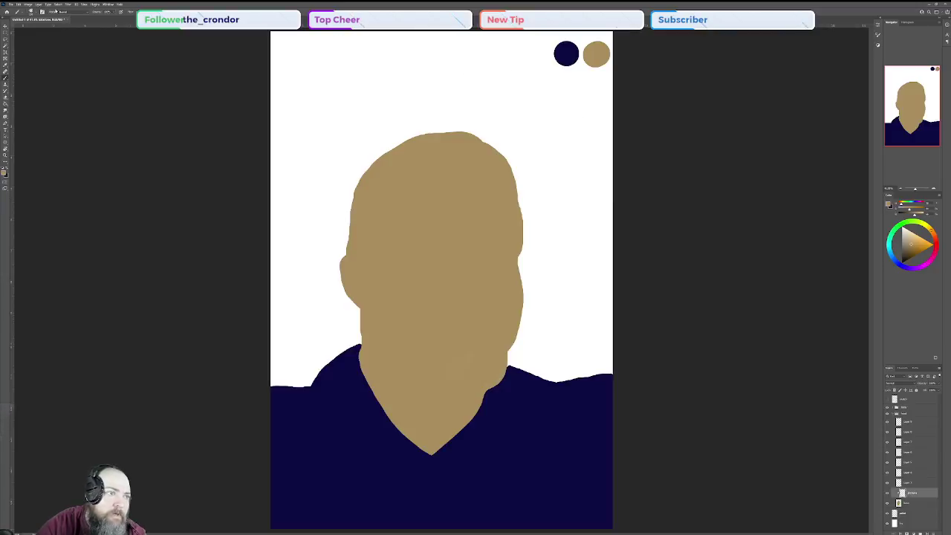
pyautogui.click(34, 12)
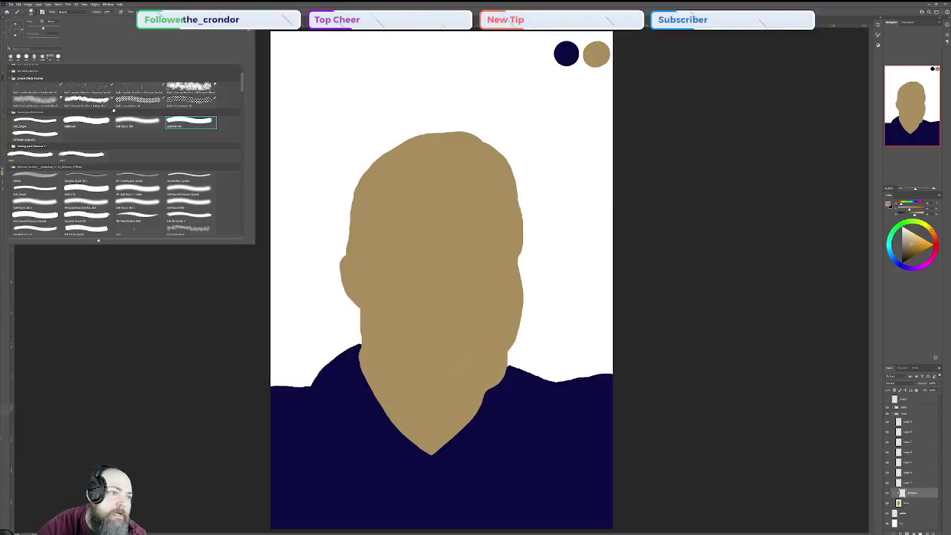
pyautogui.click(87, 121)
pyautogui.click(37, 14)
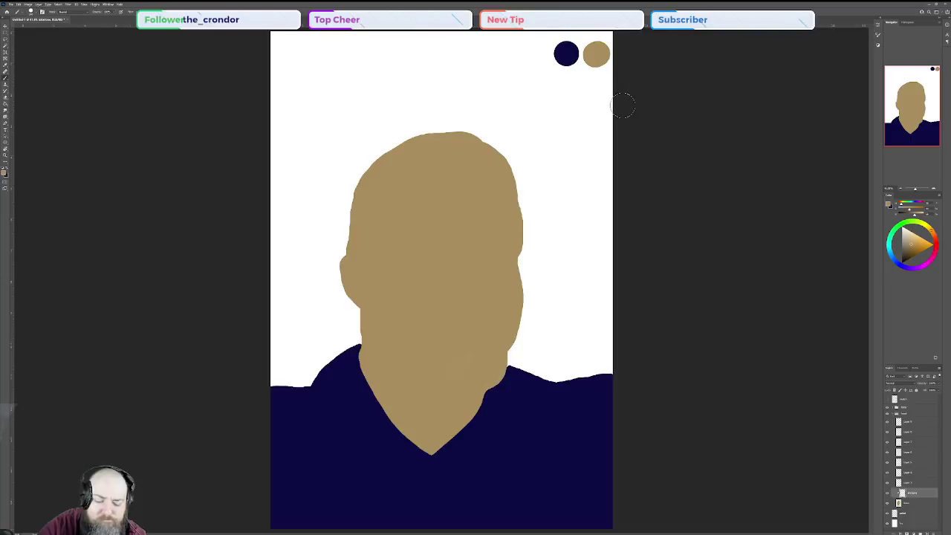
pyautogui.click(903, 512)
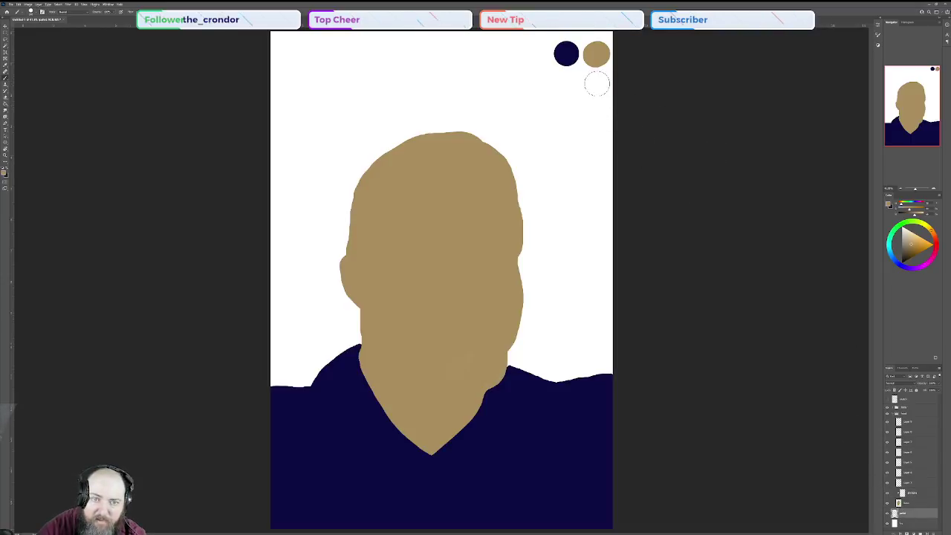
pyautogui.click(597, 84)
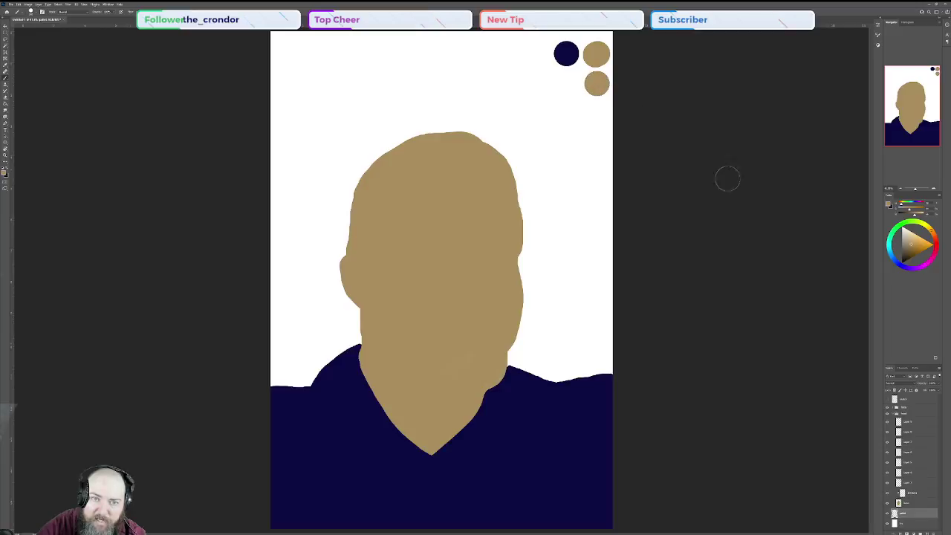
pyautogui.click(914, 494)
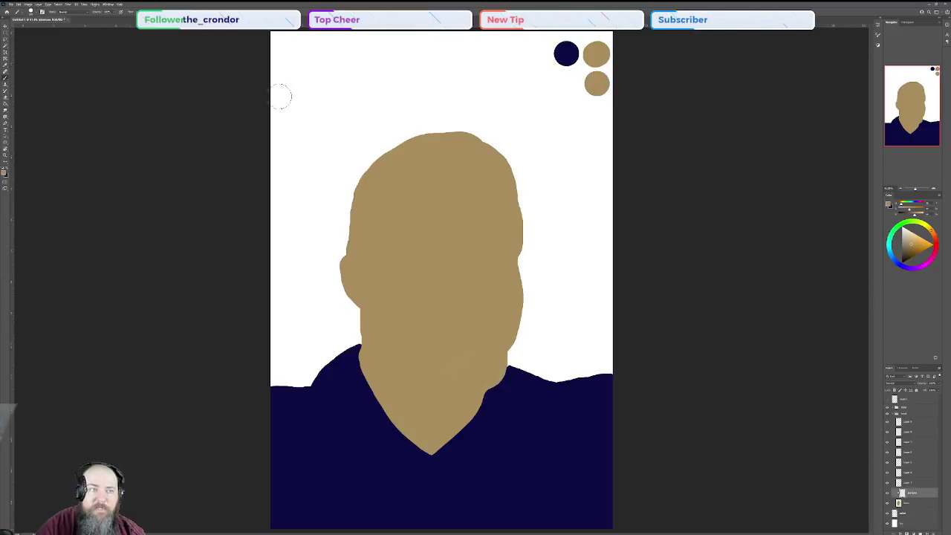
pyautogui.click(38, 13)
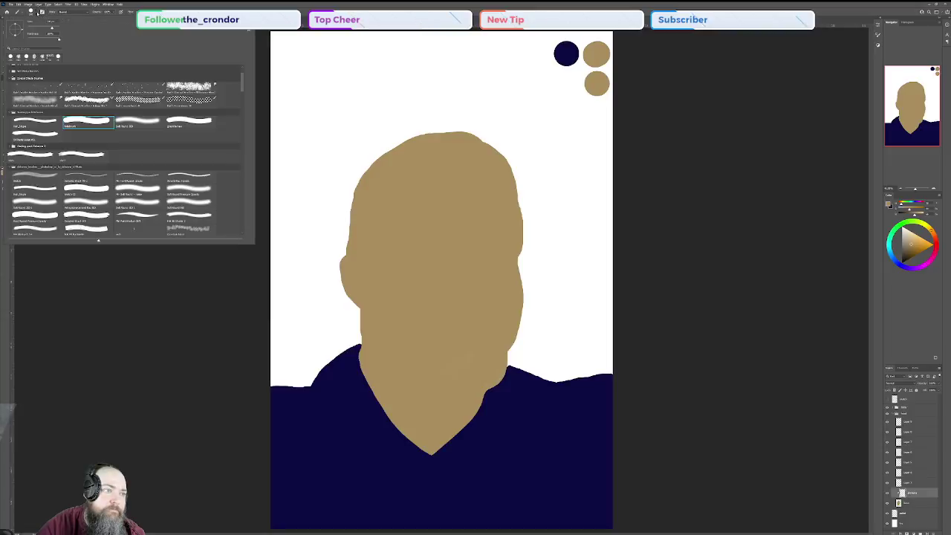
pyautogui.click(168, 128)
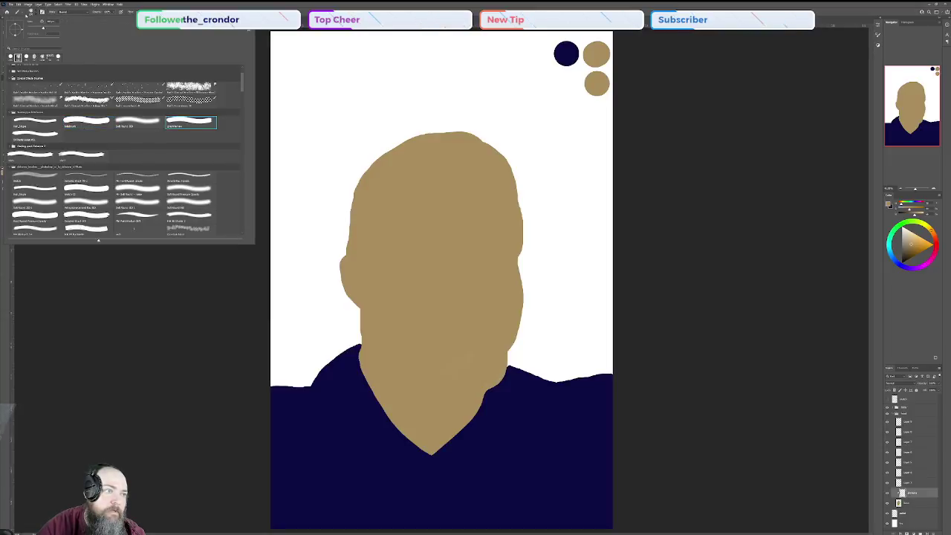
pyautogui.click(35, 14)
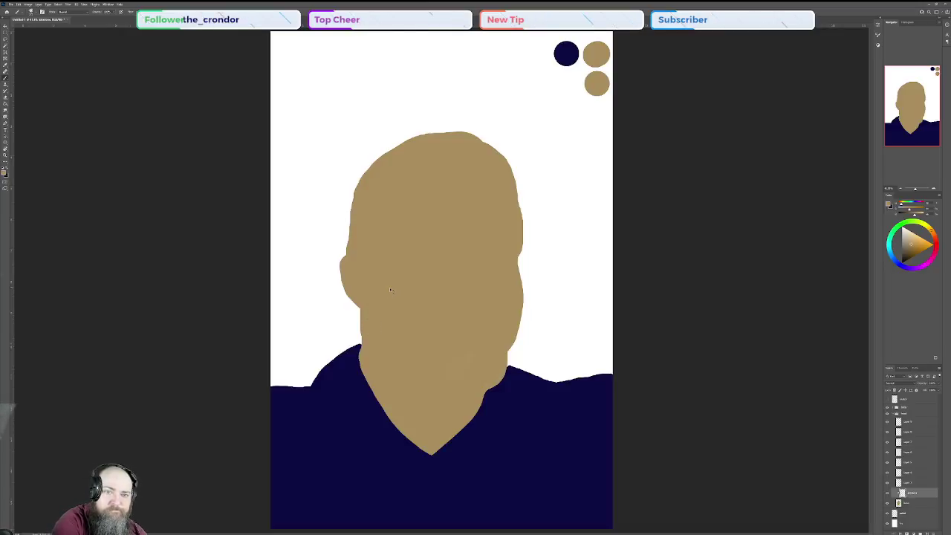
pyautogui.hotkey('ctrl', 'z')
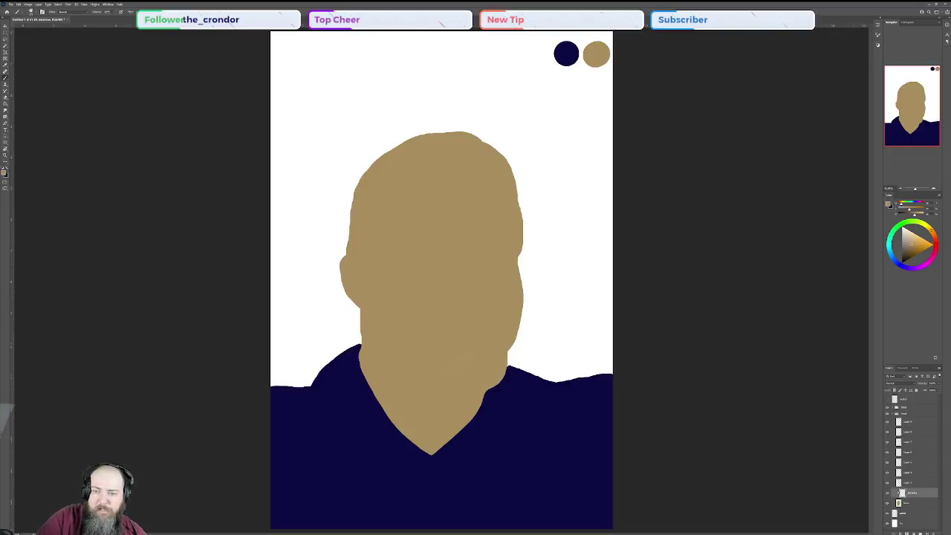
# - Choose a lighter tan and add it with the hard-edged brush as a swatch below the base tan on the palette layer
pyautogui.click(910, 238)
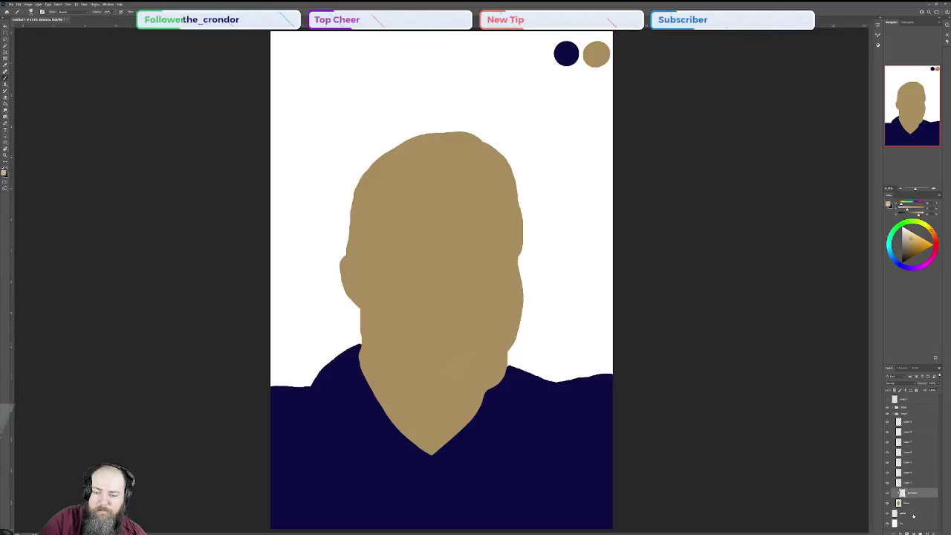
pyautogui.click(913, 514)
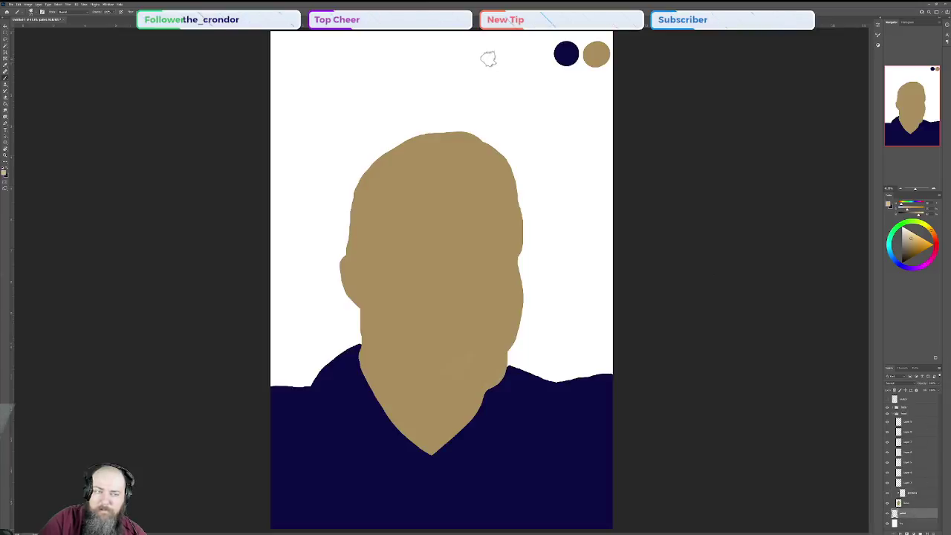
pyautogui.click(36, 13)
pyautogui.click(87, 121)
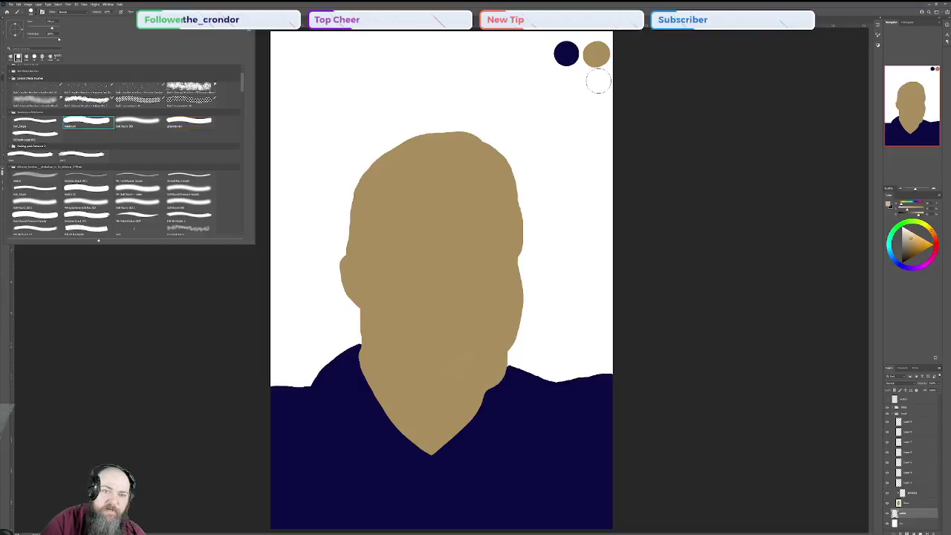
pyautogui.click(598, 82)
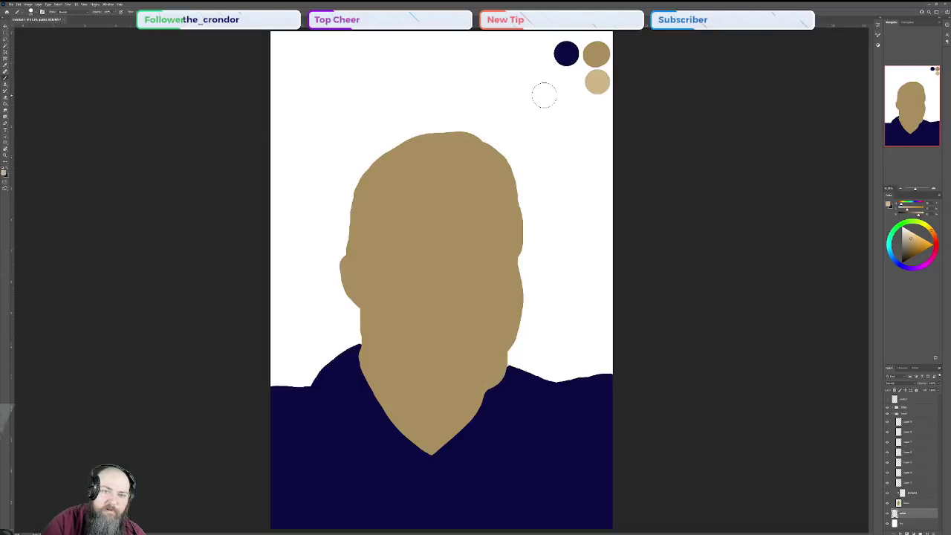
# - On the clipped head layer, use an enlarged soft-edged brush to paint lighter tan on both neck sides, the chin and the right-hand cheek
pyautogui.click(913, 493)
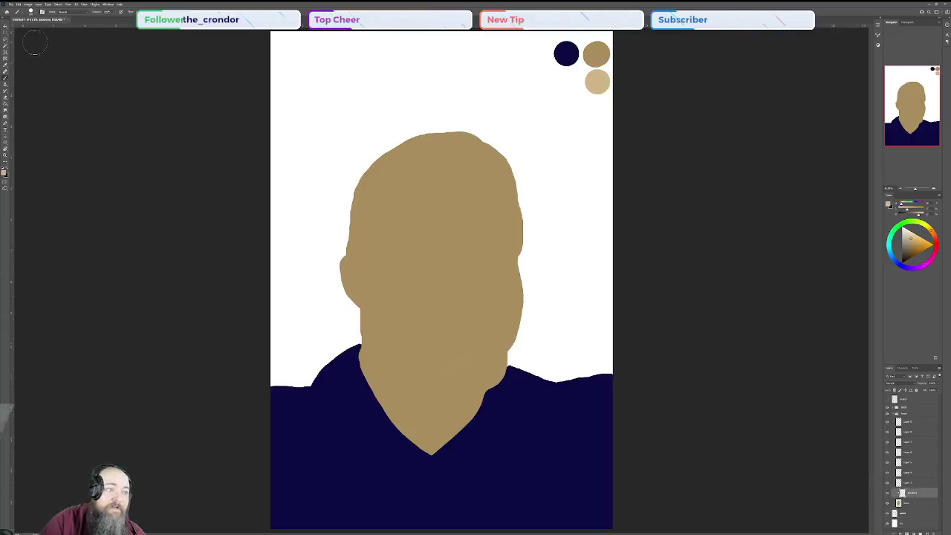
pyautogui.click(35, 12)
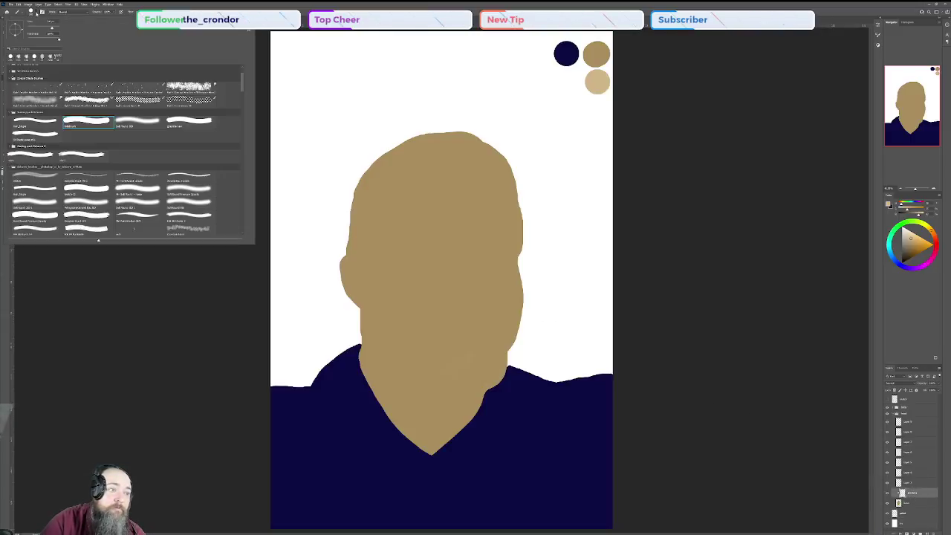
pyautogui.click(180, 125)
pyautogui.click(38, 13)
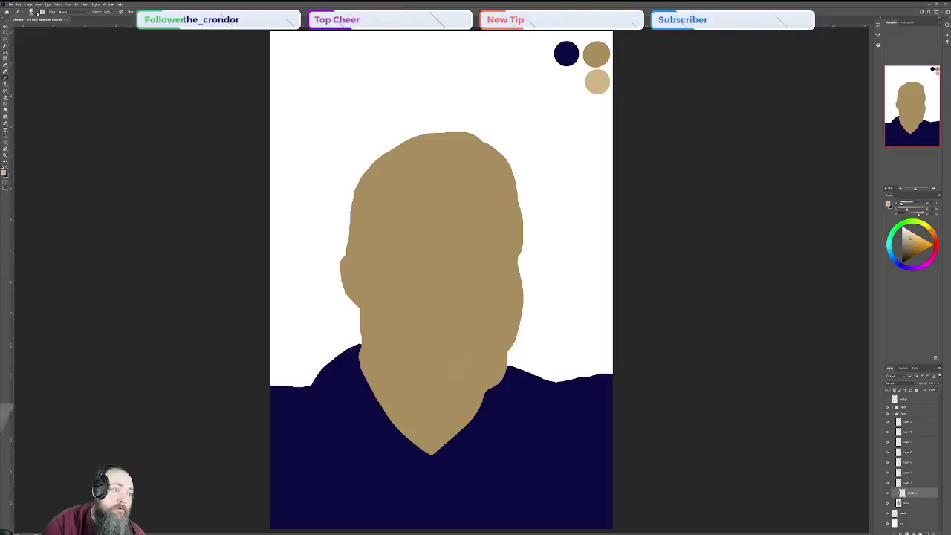
pyautogui.press(']')
pyautogui.press(']')
pyautogui.press(']')
pyautogui.press(']')
pyautogui.press(']')
pyautogui.press(']')
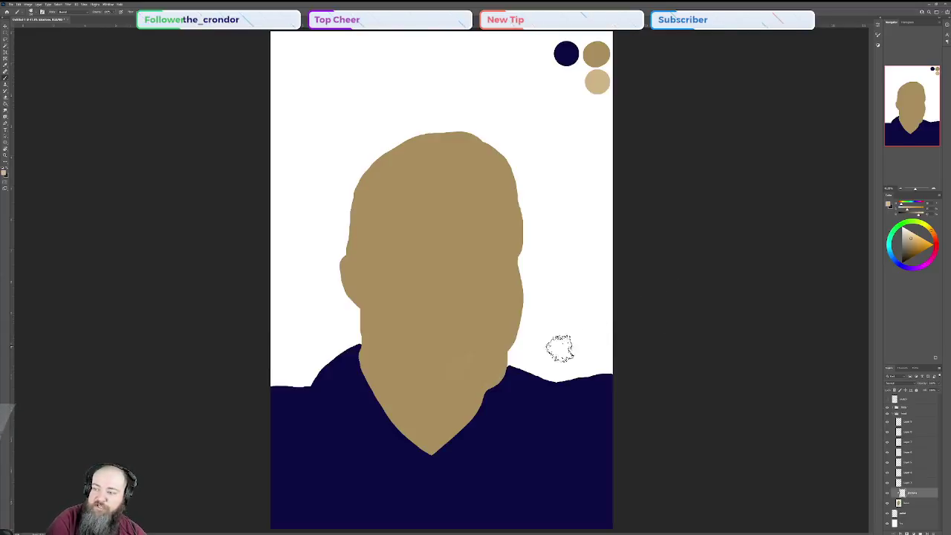
pyautogui.moveTo(382, 315)
pyautogui.mouseDown()
pyautogui.moveTo(375, 364)
pyautogui.moveTo(372, 315)
pyautogui.moveTo(406, 454)
pyautogui.moveTo(375, 343)
pyautogui.moveTo(388, 334)
pyautogui.moveTo(394, 401)
pyautogui.mouseUp()
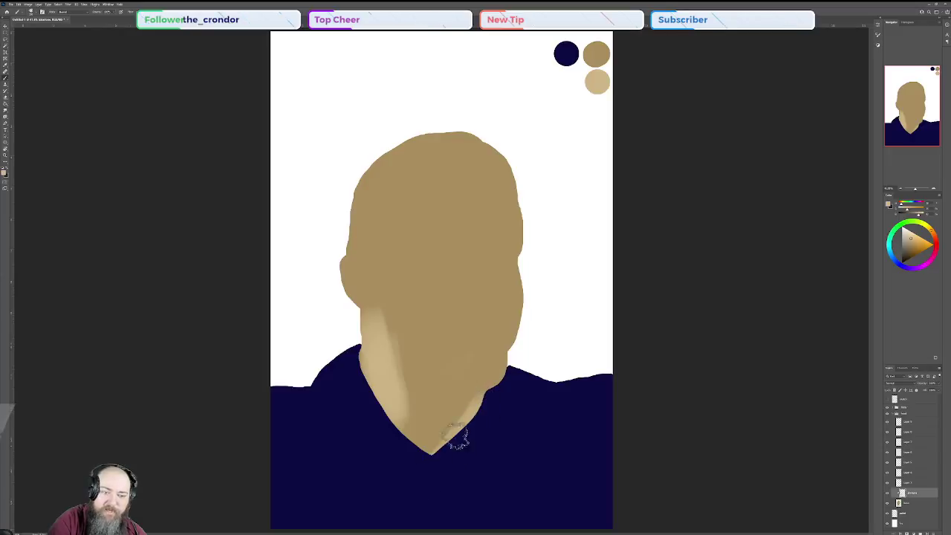
pyautogui.moveTo(495, 361)
pyautogui.mouseDown()
pyautogui.moveTo(467, 371)
pyautogui.moveTo(478, 364)
pyautogui.moveTo(451, 344)
pyautogui.moveTo(467, 364)
pyautogui.moveTo(459, 347)
pyautogui.mouseUp()
pyautogui.moveTo(496, 292)
pyautogui.mouseDown()
pyautogui.moveTo(509, 282)
pyautogui.moveTo(527, 310)
pyautogui.mouseUp()
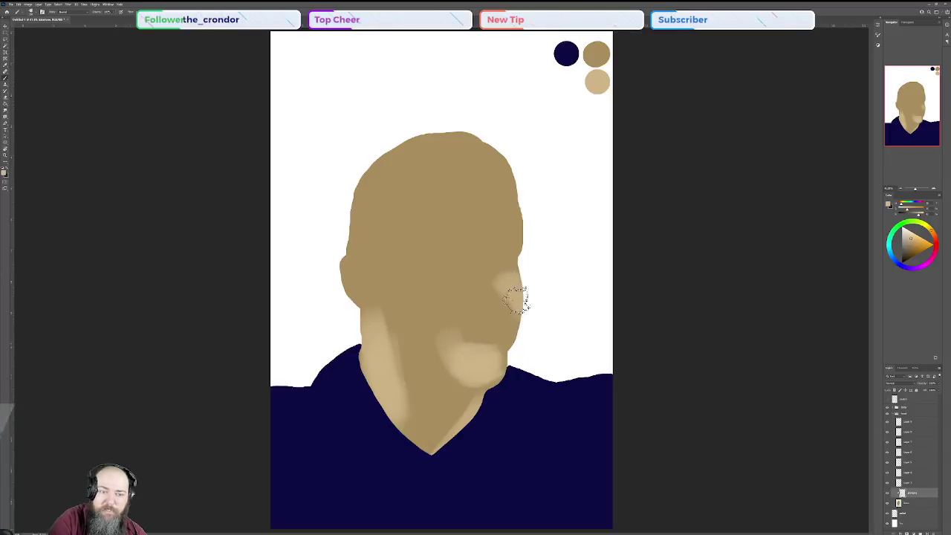
# - Paint the lighter tan around the mouth, along the nose, over the forehead, across the left-hand eye area and down that cheek
pyautogui.moveTo(475, 304)
pyautogui.mouseDown()
pyautogui.moveTo(448, 316)
pyautogui.moveTo(481, 301)
pyautogui.moveTo(484, 279)
pyautogui.moveTo(471, 281)
pyautogui.moveTo(484, 276)
pyautogui.moveTo(486, 257)
pyautogui.moveTo(483, 283)
pyautogui.moveTo(483, 246)
pyautogui.moveTo(487, 267)
pyautogui.moveTo(460, 233)
pyautogui.moveTo(458, 276)
pyautogui.moveTo(455, 240)
pyautogui.mouseUp()
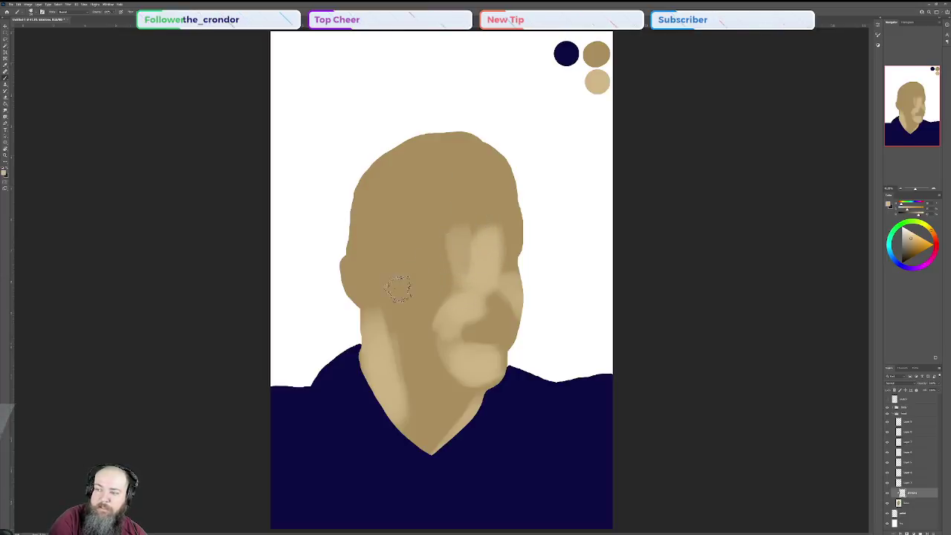
pyautogui.moveTo(446, 170)
pyautogui.mouseDown()
pyautogui.moveTo(457, 207)
pyautogui.moveTo(491, 221)
pyautogui.moveTo(508, 215)
pyautogui.moveTo(505, 156)
pyautogui.moveTo(480, 148)
pyautogui.moveTo(478, 134)
pyautogui.moveTo(440, 167)
pyautogui.moveTo(409, 158)
pyautogui.moveTo(458, 197)
pyautogui.mouseUp()
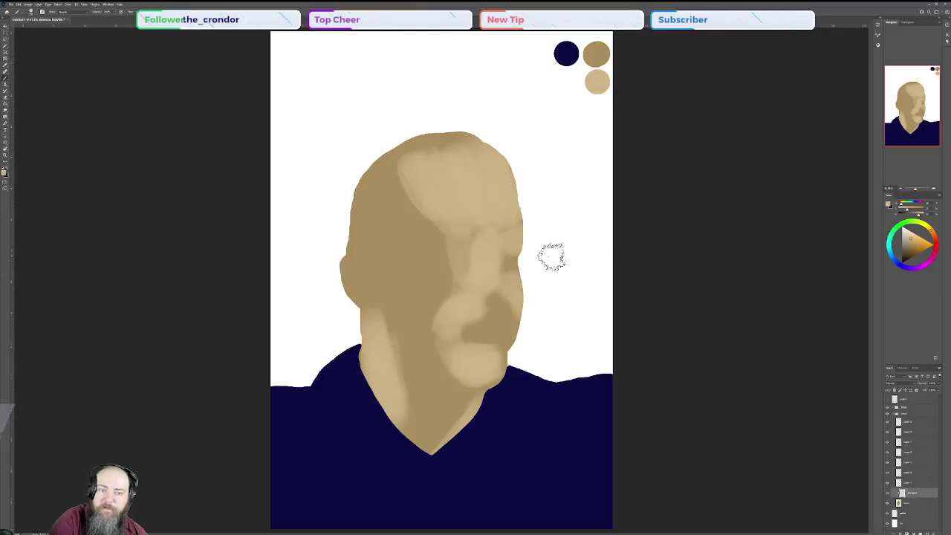
pyautogui.moveTo(470, 256)
pyautogui.mouseDown()
pyautogui.moveTo(396, 250)
pyautogui.moveTo(429, 256)
pyautogui.moveTo(405, 249)
pyautogui.moveTo(446, 272)
pyautogui.mouseUp()
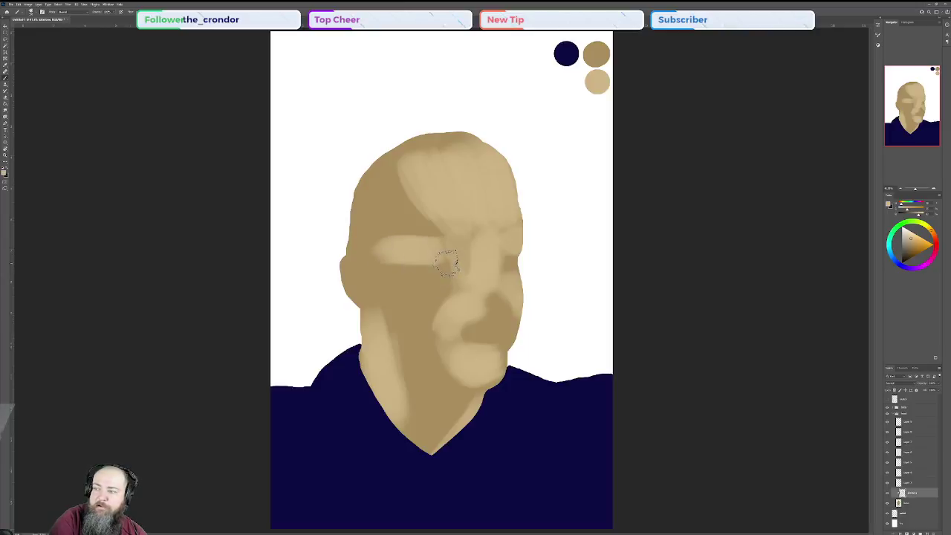
pyautogui.moveTo(404, 286)
pyautogui.mouseDown()
pyautogui.moveTo(438, 373)
pyautogui.moveTo(447, 372)
pyautogui.moveTo(412, 282)
pyautogui.moveTo(413, 358)
pyautogui.moveTo(403, 321)
pyautogui.moveTo(419, 314)
pyautogui.moveTo(421, 275)
pyautogui.moveTo(433, 288)
pyautogui.moveTo(475, 249)
pyautogui.mouseUp()
pyautogui.moveTo(488, 325)
pyautogui.mouseDown()
pyautogui.moveTo(515, 323)
pyautogui.moveTo(495, 308)
pyautogui.moveTo(518, 311)
pyautogui.moveTo(482, 309)
pyautogui.moveTo(499, 300)
pyautogui.moveTo(528, 309)
pyautogui.moveTo(471, 331)
pyautogui.moveTo(536, 335)
pyautogui.moveTo(512, 343)
pyautogui.mouseUp()
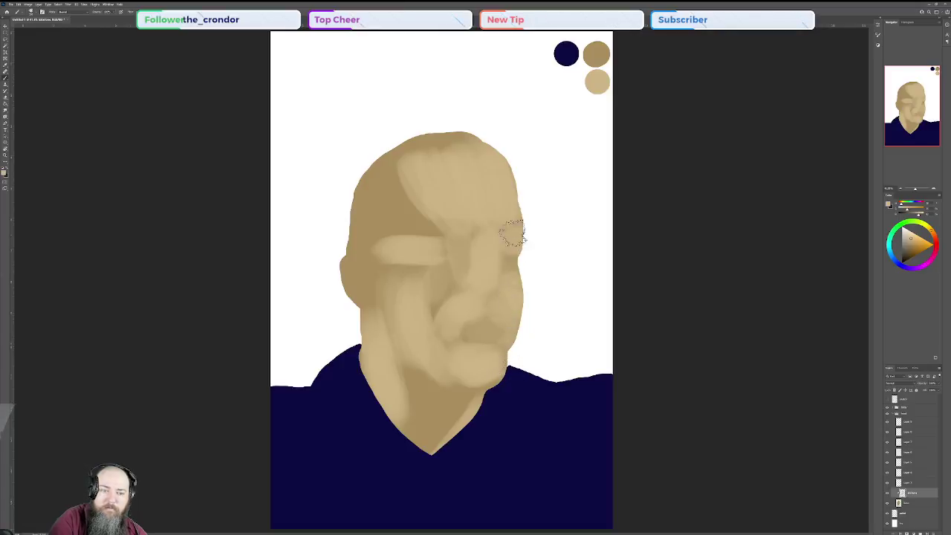
# - Cover the remaining darker areas of the neck, ear, left-hand side of the face and scalp with the lighter tan
pyautogui.moveTo(416, 361)
pyautogui.mouseDown()
pyautogui.moveTo(431, 463)
pyautogui.moveTo(422, 361)
pyautogui.moveTo(433, 432)
pyautogui.moveTo(458, 379)
pyautogui.moveTo(465, 389)
pyautogui.moveTo(435, 447)
pyautogui.moveTo(406, 369)
pyautogui.moveTo(422, 466)
pyautogui.mouseUp()
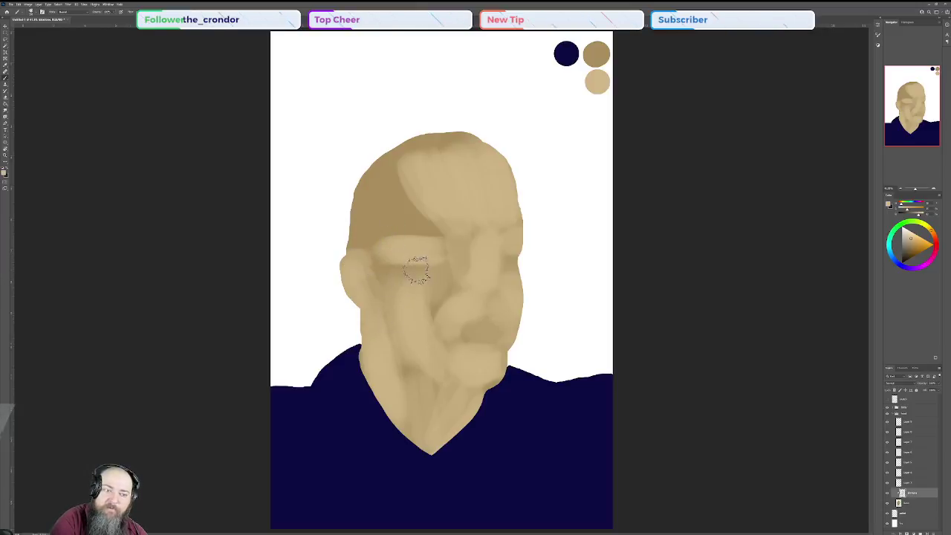
pyautogui.moveTo(420, 272); pyautogui.dragTo(369, 275)
pyautogui.moveTo(387, 162)
pyautogui.mouseDown()
pyautogui.moveTo(442, 238)
pyautogui.moveTo(400, 210)
pyautogui.moveTo(374, 158)
pyautogui.moveTo(398, 236)
pyautogui.moveTo(361, 162)
pyautogui.moveTo(361, 257)
pyautogui.moveTo(348, 202)
pyautogui.moveTo(387, 177)
pyautogui.moveTo(393, 140)
pyautogui.moveTo(433, 138)
pyautogui.mouseUp()
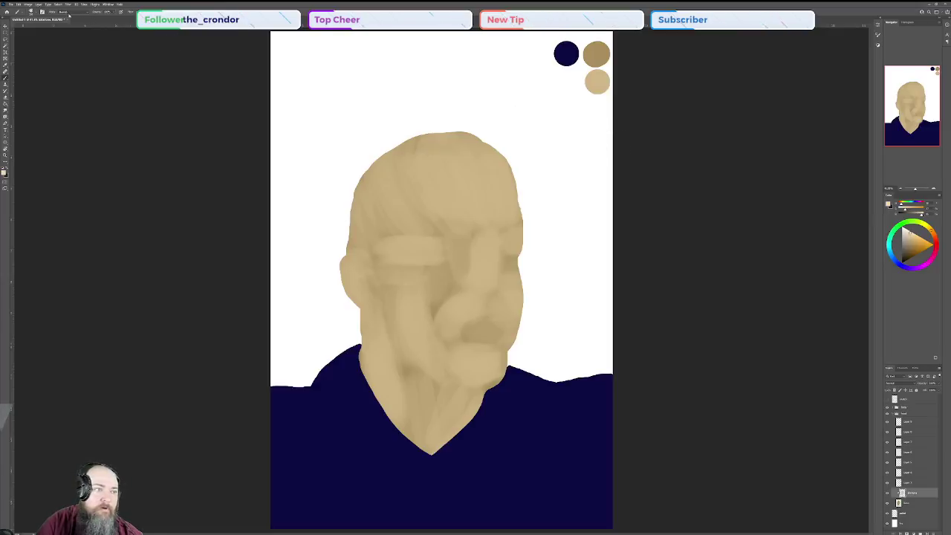
# - With the hard-edged brush, add a pale cream swatch and a dark brown swatch below the tan ones on the palette layer
pyautogui.click(39, 12)
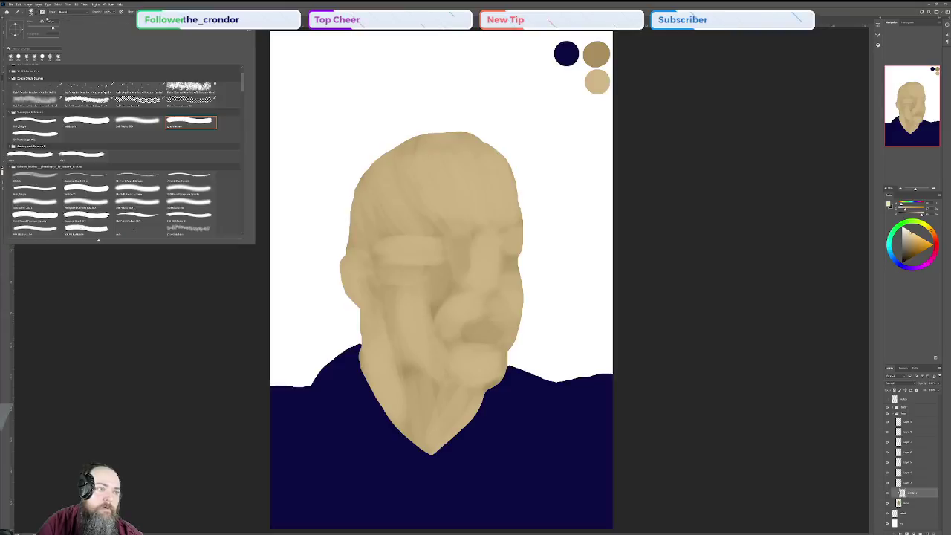
pyautogui.click(87, 122)
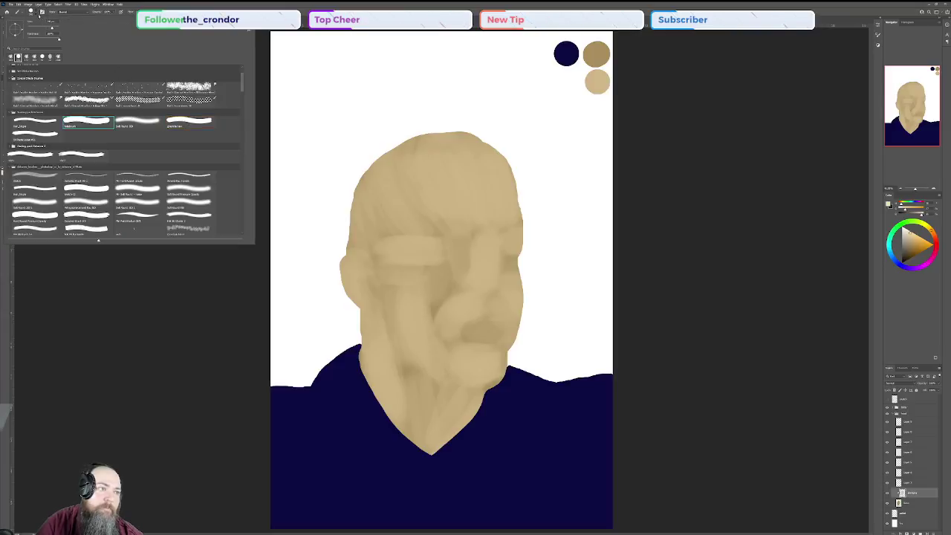
pyautogui.click(39, 13)
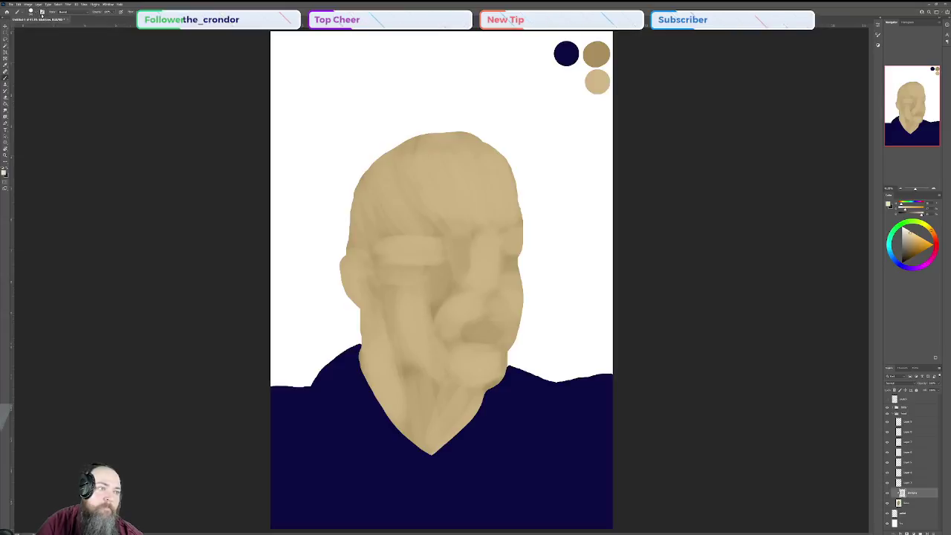
pyautogui.click(907, 513)
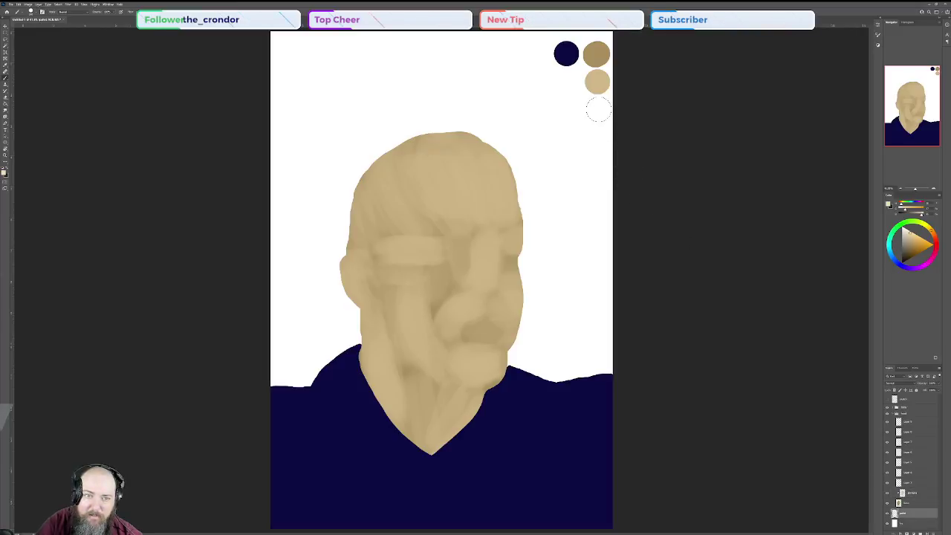
pyautogui.click(598, 110)
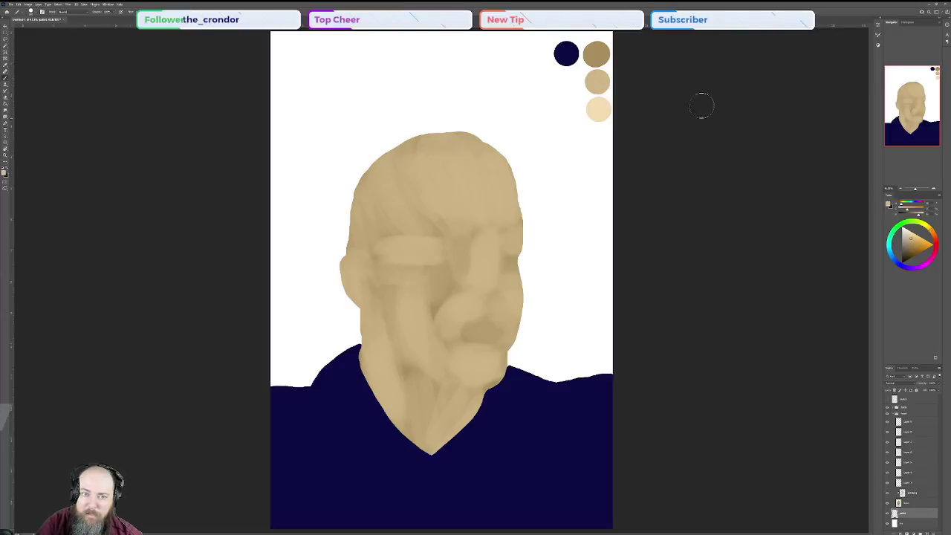
pyautogui.keyDown('alt'); pyautogui.click(596, 55); pyautogui.keyUp('alt')
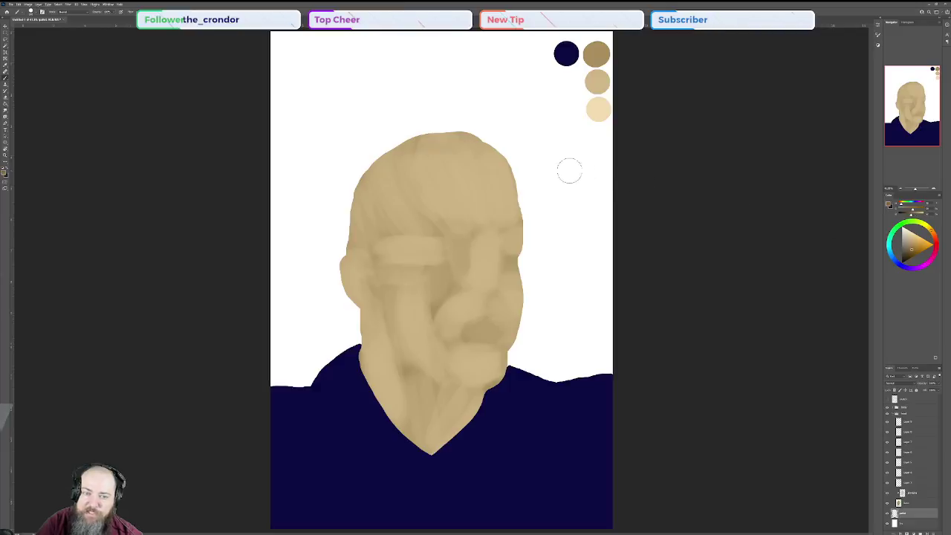
pyautogui.click(598, 137)
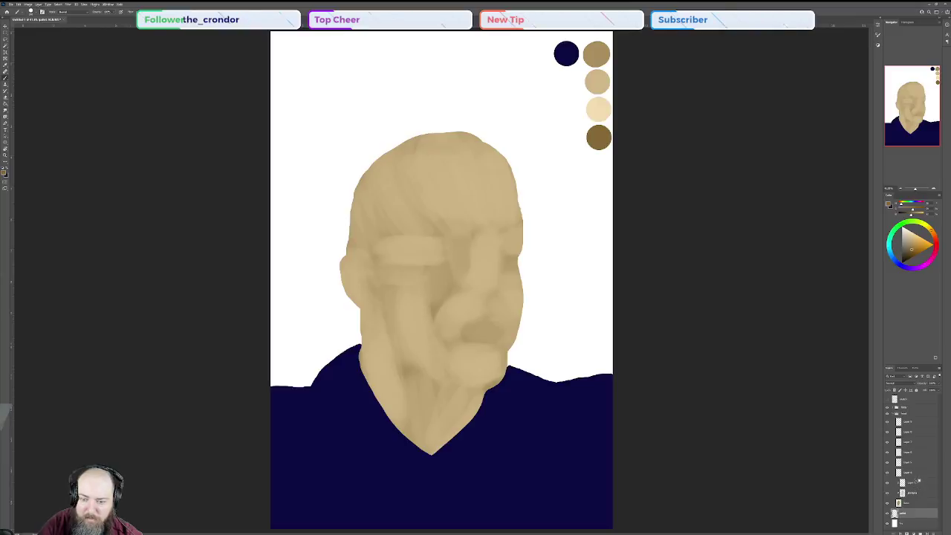
# - Clip another layer to the head stack and rename the two upper clipped layers for shadows and highlights
pyautogui.keyDown('alt'); pyautogui.click(918, 477); pyautogui.keyUp('alt')
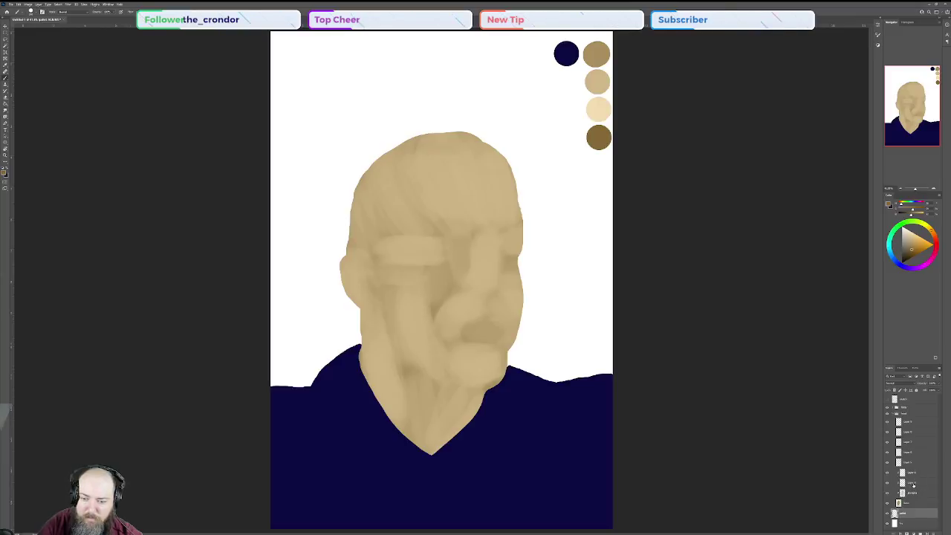
pyautogui.doubleClick(912, 482)
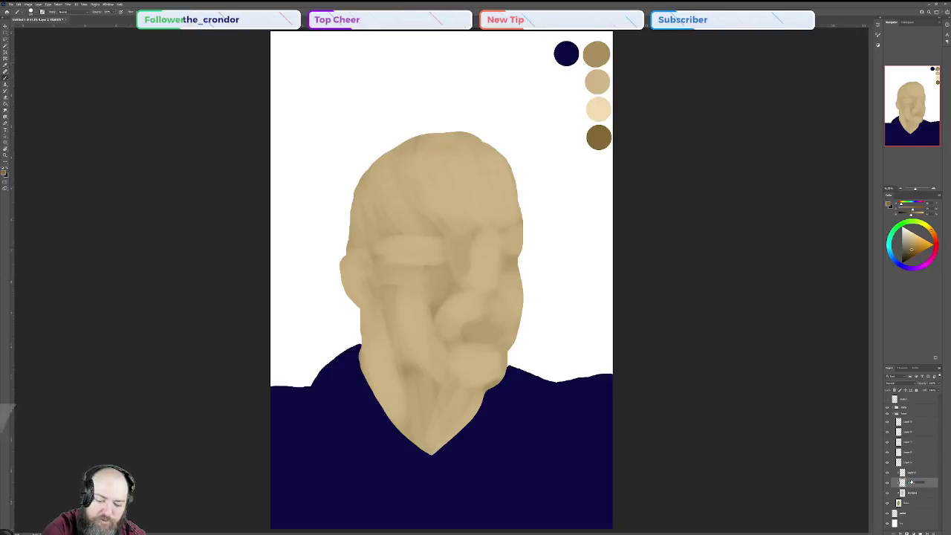
pyautogui.click(912, 473)
pyautogui.write('h')
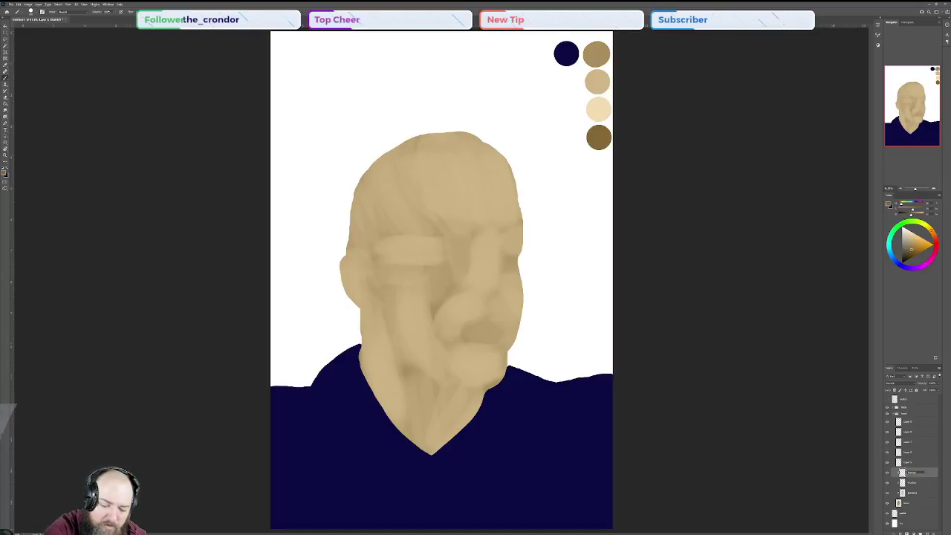
# - On the shadow layer, pick a brush preset and paint dark brown shadows on the neck below the ear and along the left-hand jawline
pyautogui.click(918, 483)
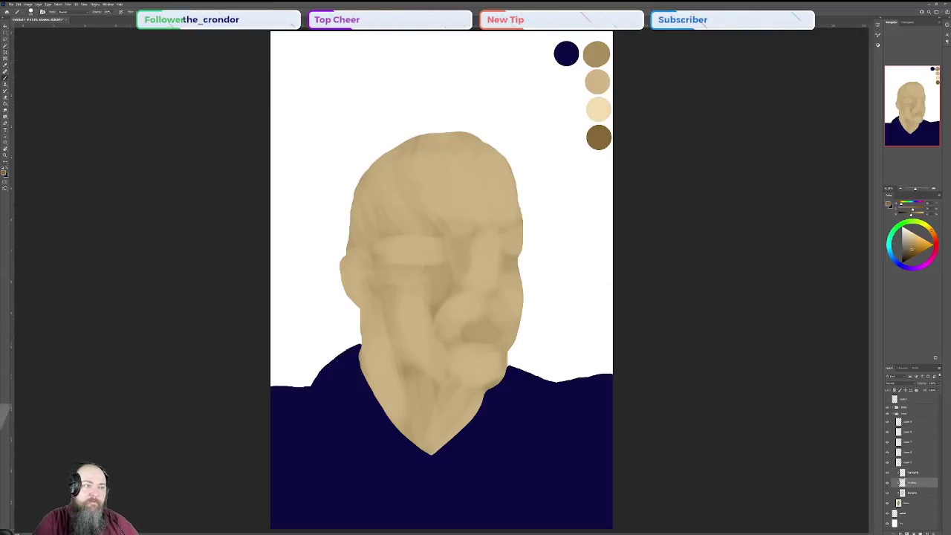
pyautogui.click(33, 12)
pyautogui.click(190, 126)
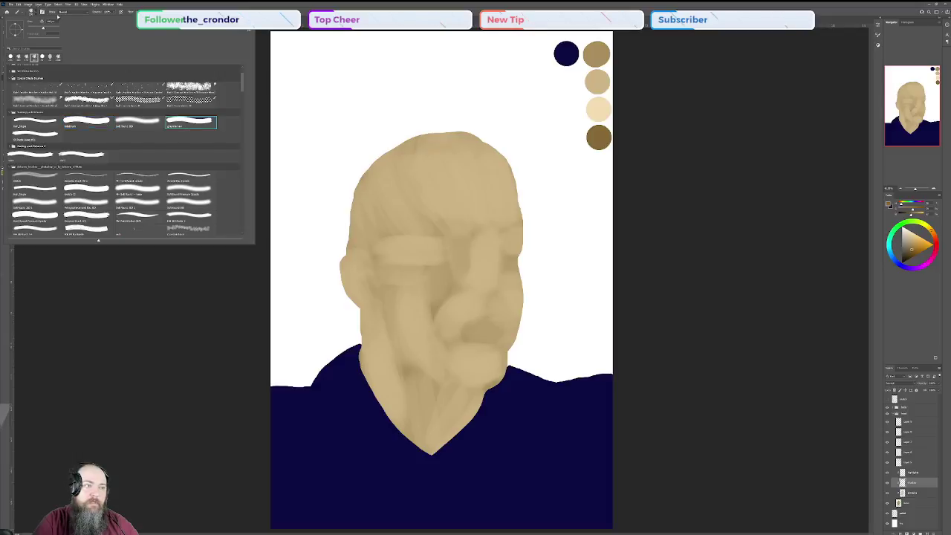
pyautogui.click(34, 12)
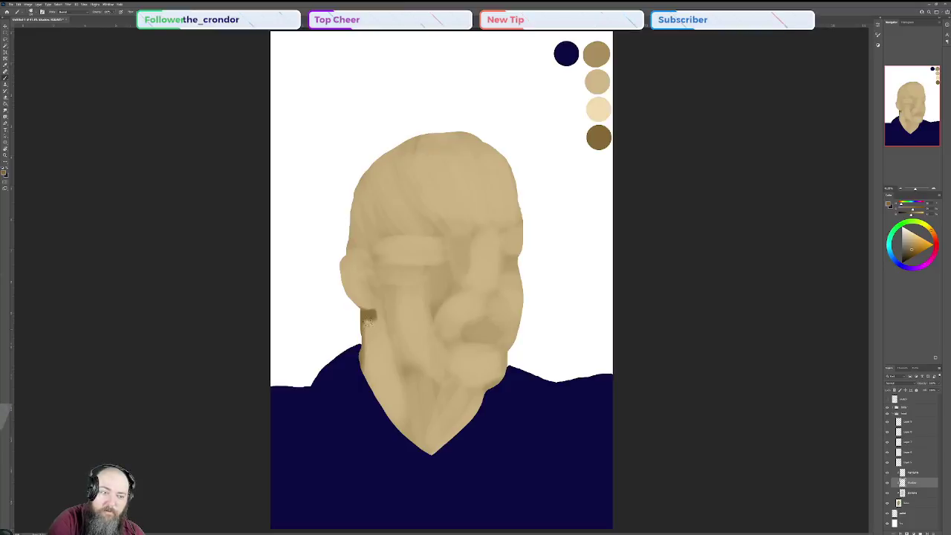
pyautogui.moveTo(369, 315); pyautogui.dragTo(368, 334)
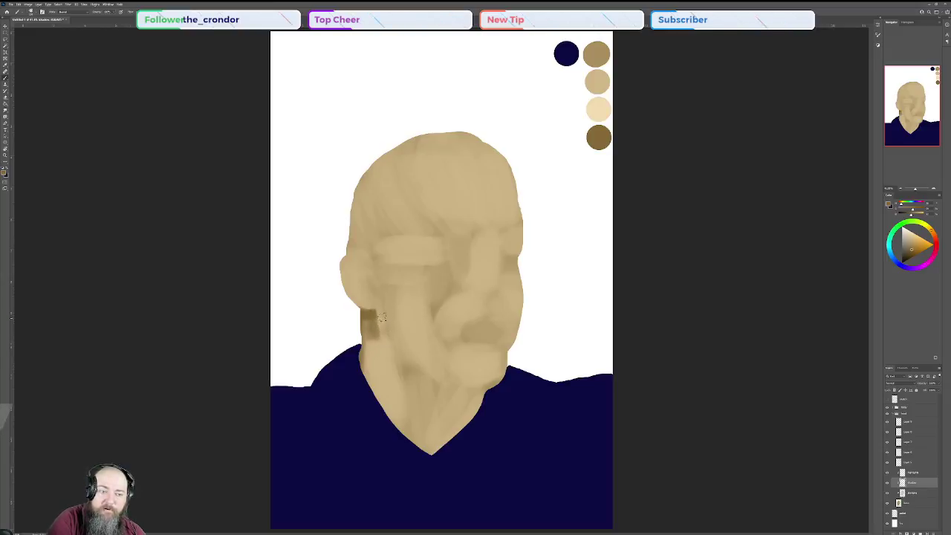
pyautogui.moveTo(385, 329); pyautogui.dragTo(415, 372)
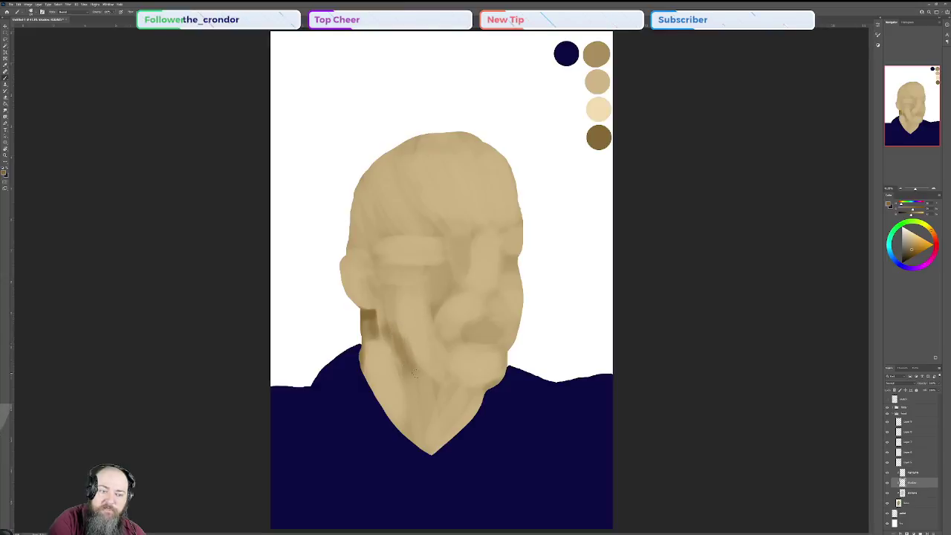
pyautogui.moveTo(411, 336); pyautogui.dragTo(426, 379)
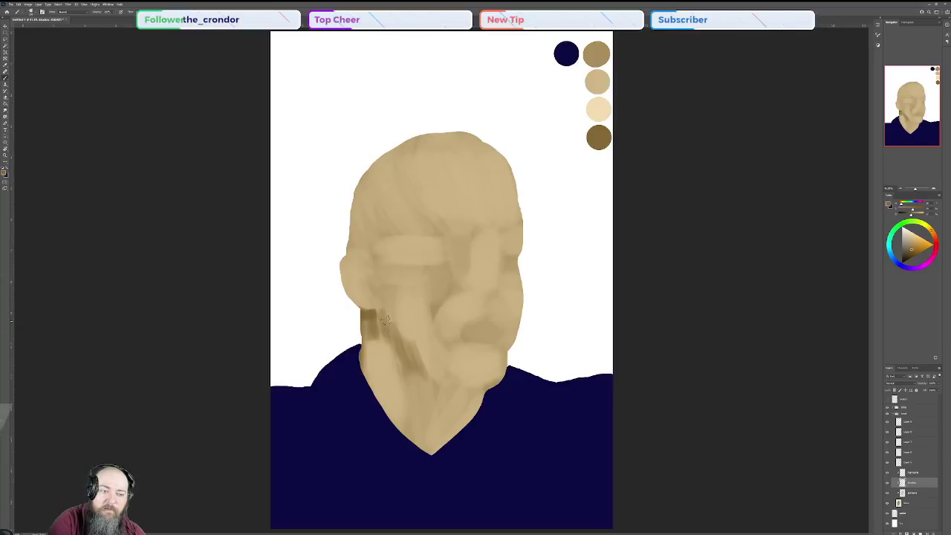
pyautogui.moveTo(377, 325)
pyautogui.mouseDown()
pyautogui.moveTo(399, 346)
pyautogui.moveTo(398, 321)
pyautogui.moveTo(434, 382)
pyautogui.mouseUp()
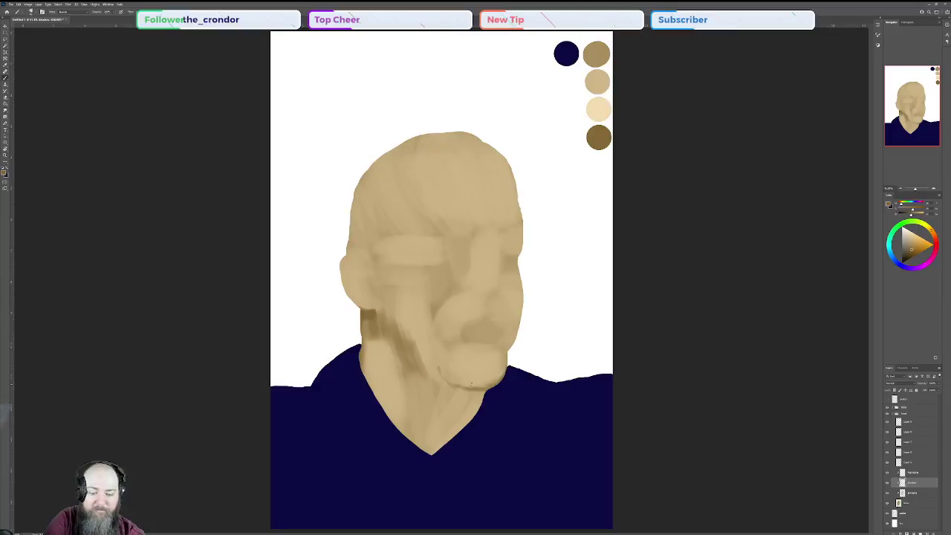
# - With the brush, paint a dark brown wedge of shadow on the neck directly under the chin
pyautogui.press('p')
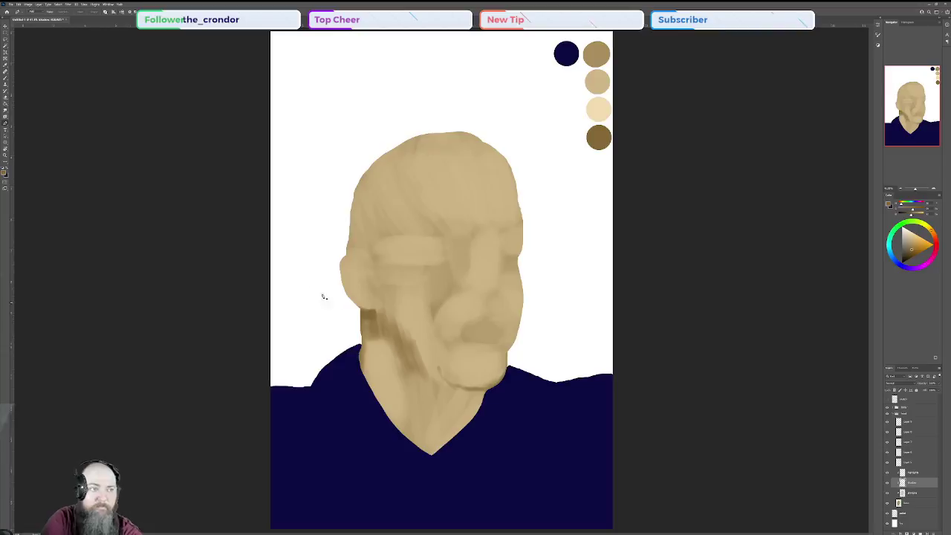
pyautogui.click(5, 80)
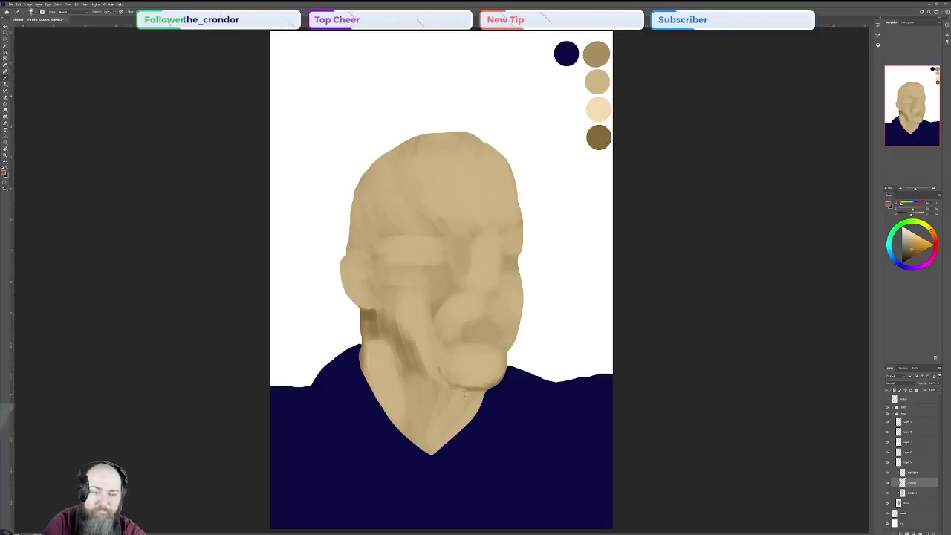
pyautogui.moveTo(463, 391); pyautogui.dragTo(478, 391)
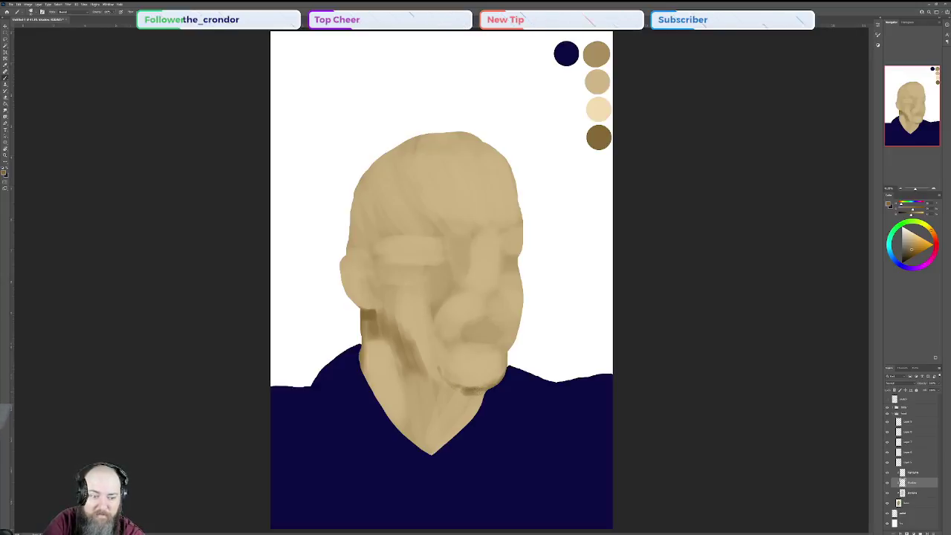
pyautogui.moveTo(476, 398); pyautogui.dragTo(468, 403)
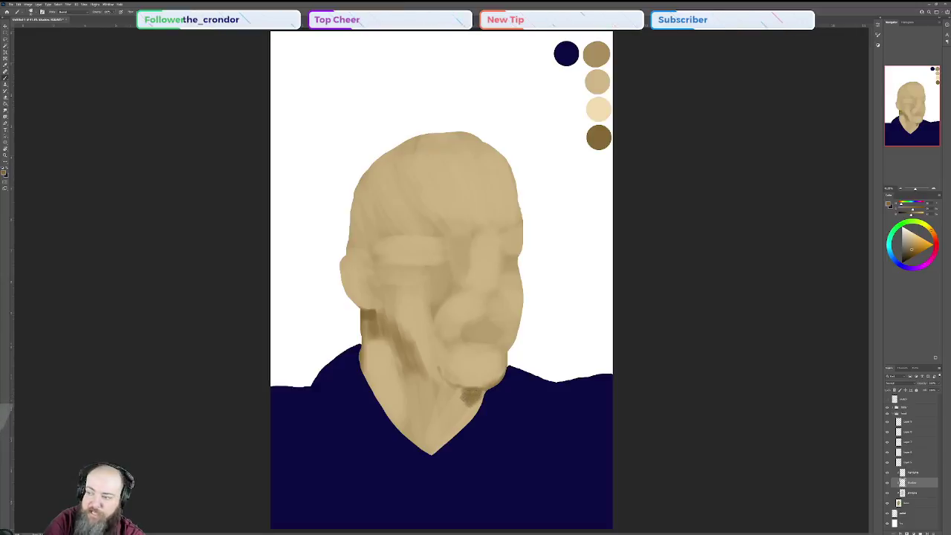
pyautogui.moveTo(470, 402); pyautogui.dragTo(453, 388)
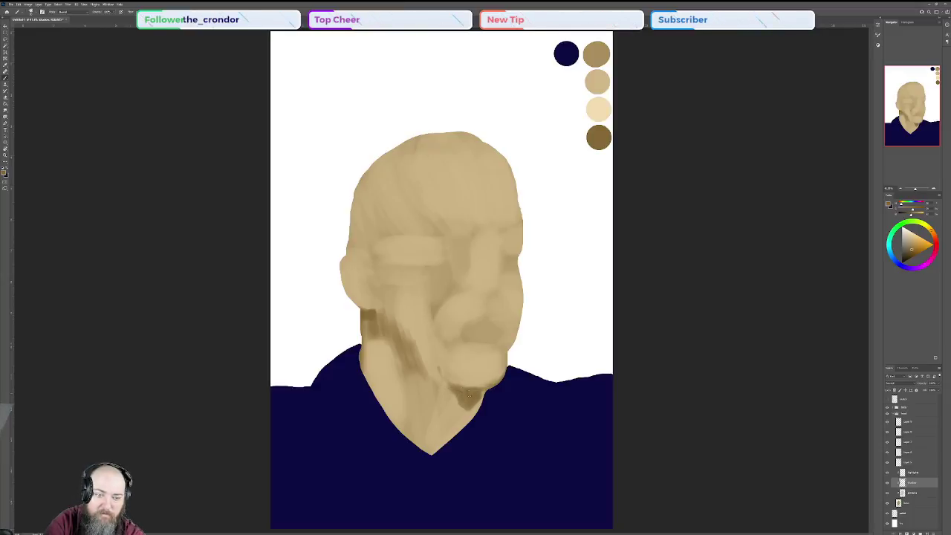
# - Extend the shadow from under the chin along the jaw and streak it up into the left-hand lower cheek
pyautogui.moveTo(451, 383)
pyautogui.mouseDown()
pyautogui.moveTo(436, 369)
pyautogui.moveTo(438, 381)
pyautogui.moveTo(413, 330)
pyautogui.mouseUp()
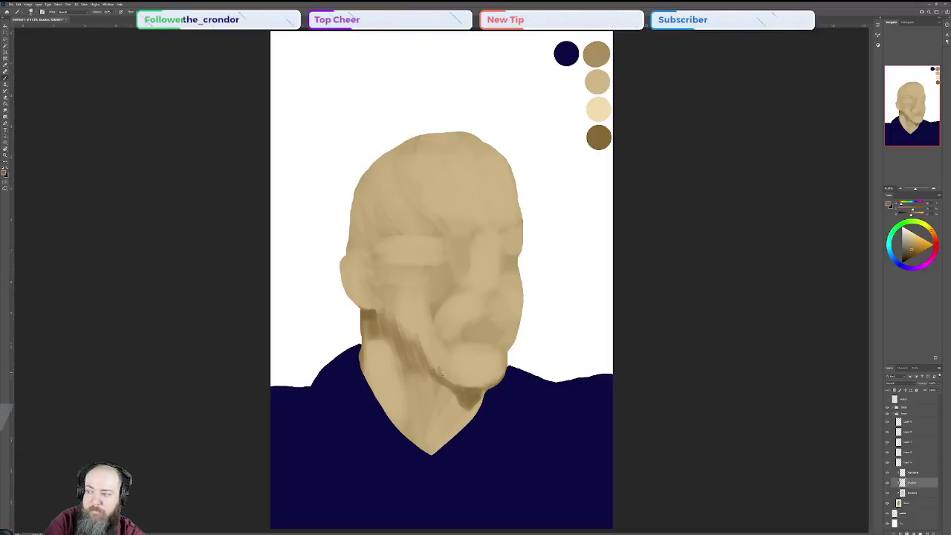
pyautogui.moveTo(442, 376); pyautogui.dragTo(432, 340)
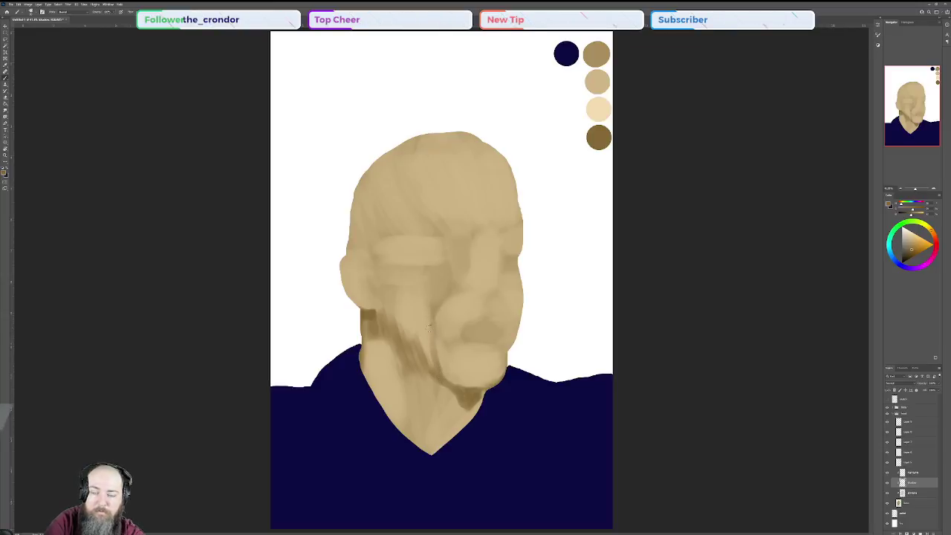
pyautogui.moveTo(427, 367)
pyautogui.mouseDown()
pyautogui.moveTo(416, 325)
pyautogui.moveTo(407, 327)
pyautogui.mouseUp()
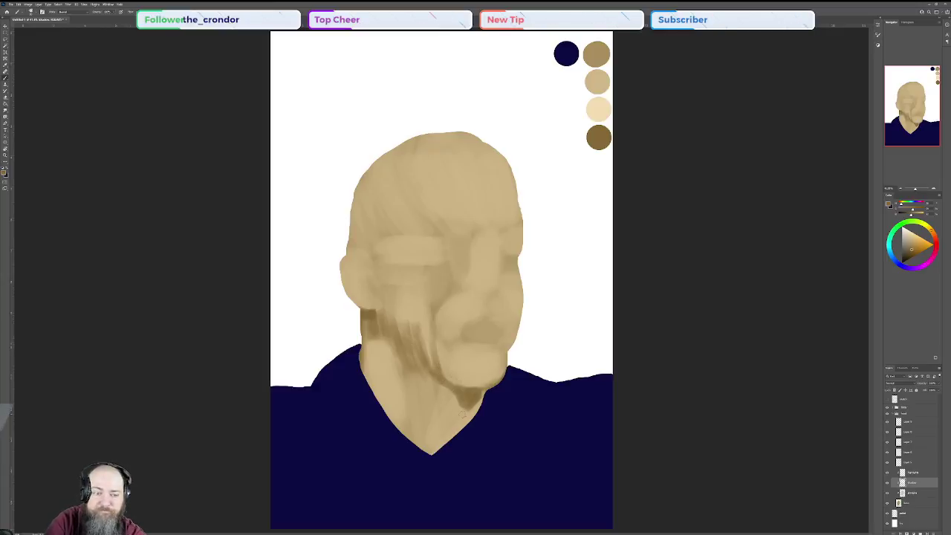
# - With a much larger brush, shade the neck and the left-hand side of the scalp down to the temple
pyautogui.press(']')
pyautogui.press(']')
pyautogui.press(']')
pyautogui.press(']')
pyautogui.press(']')
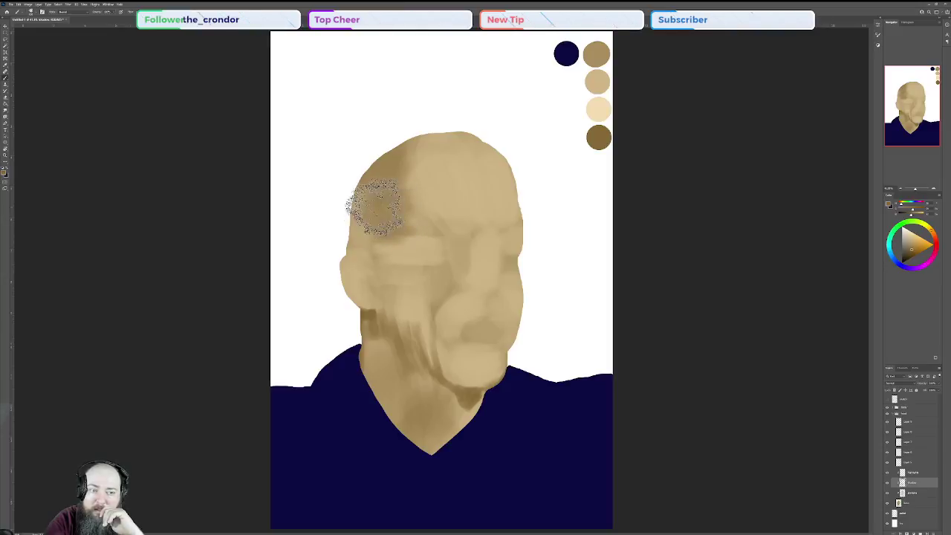
pyautogui.click(387, 208)
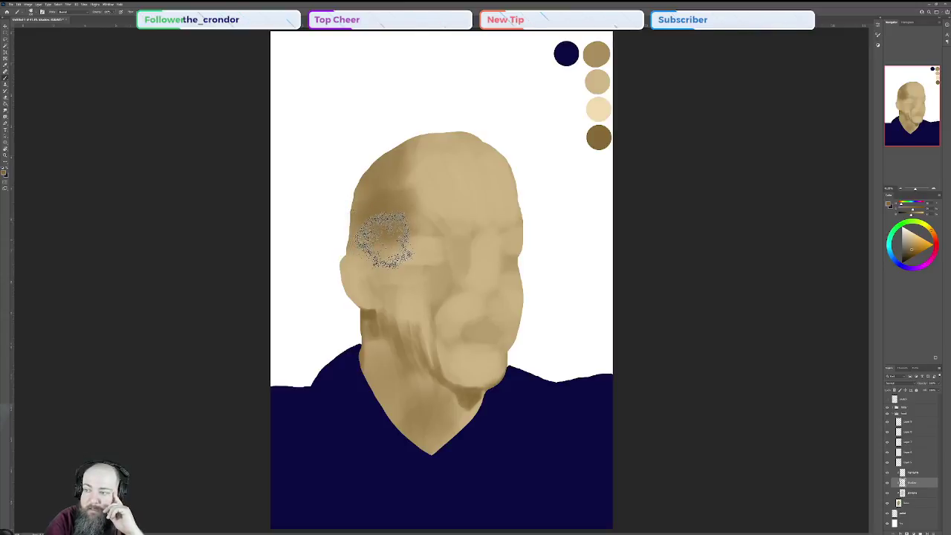
# - With a smaller brush, shade the left-hand cheek up to the temple, and the right-hand cheek, brow and forehead edge
pyautogui.press('[')
pyautogui.press('[')
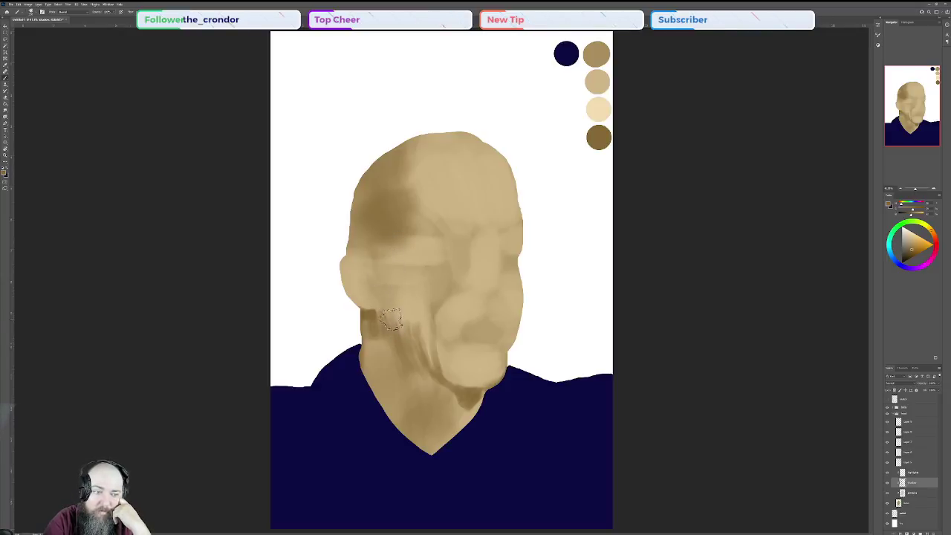
pyautogui.moveTo(406, 330)
pyautogui.mouseDown()
pyautogui.moveTo(394, 220)
pyautogui.moveTo(404, 260)
pyautogui.mouseUp()
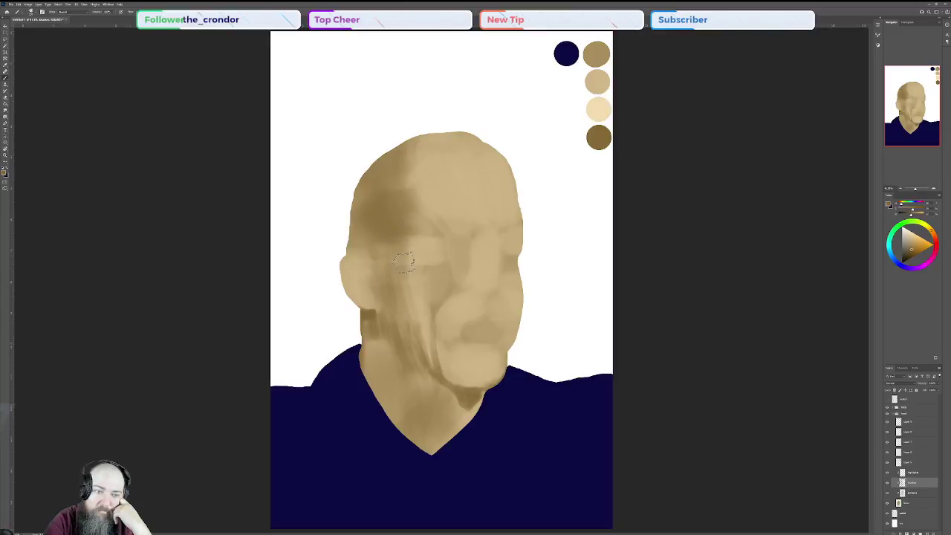
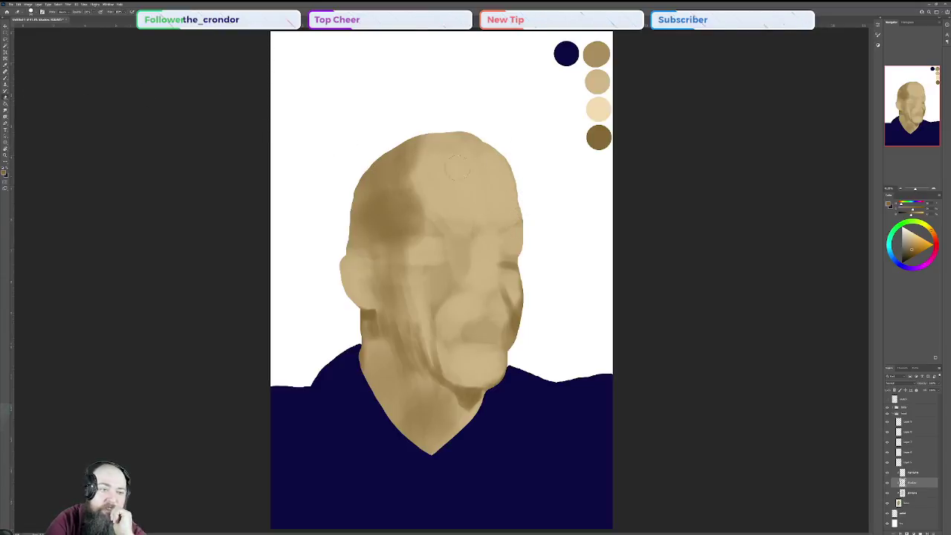
pyautogui.click(5, 78)
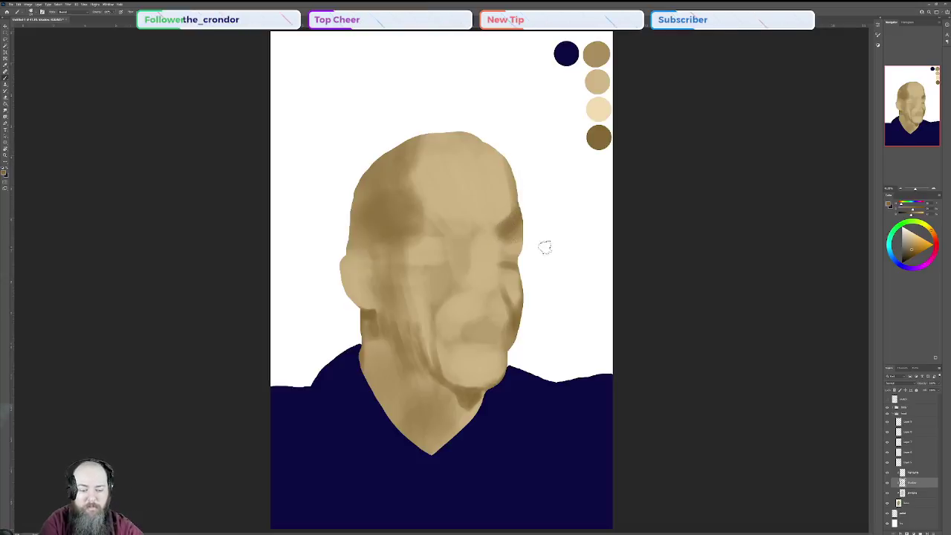
# - With a fine brush, paint the dark smile line curving from the left-hand side of the nose down past the mouth
pyautogui.press('[')
pyautogui.press('[')
pyautogui.press('[')
pyautogui.press('[')
pyautogui.press('[')
pyautogui.press('[')
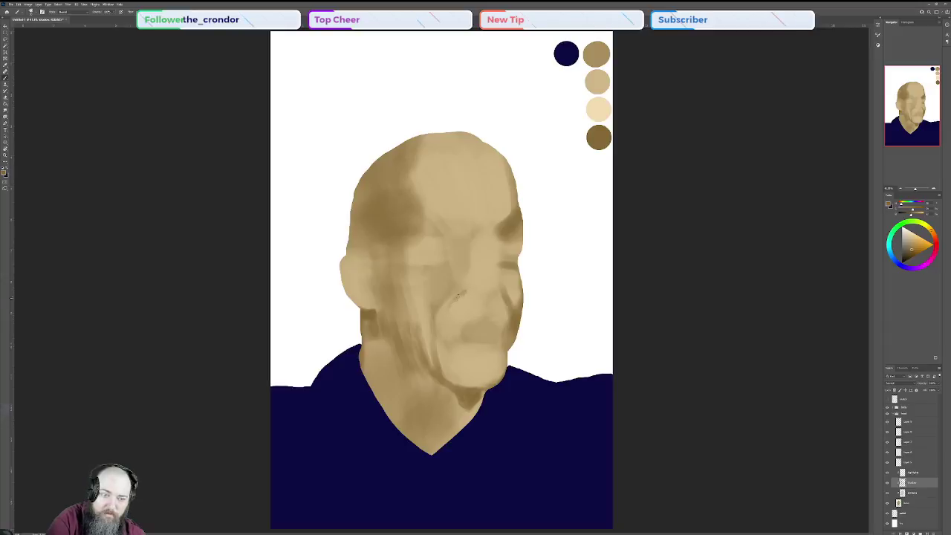
pyautogui.moveTo(452, 304); pyautogui.dragTo(440, 353)
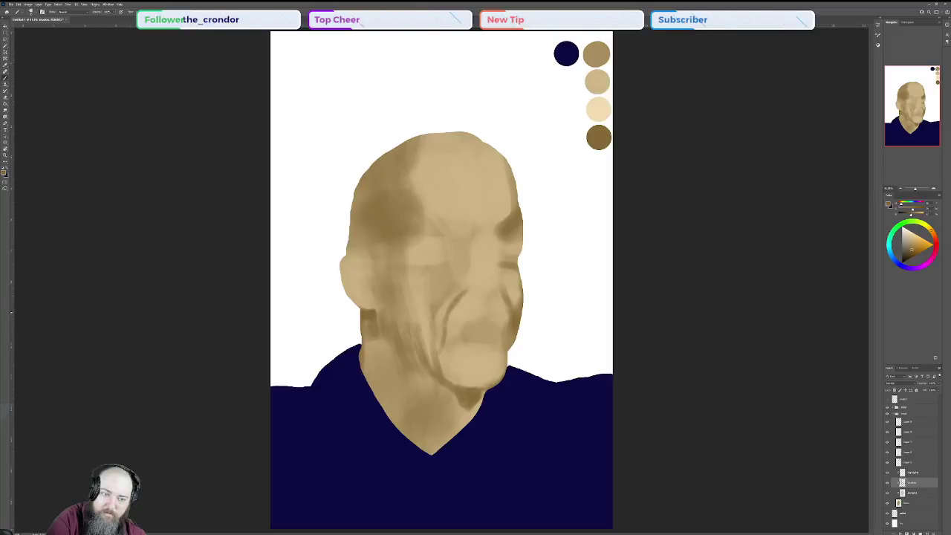
pyautogui.moveTo(465, 290); pyautogui.dragTo(454, 299)
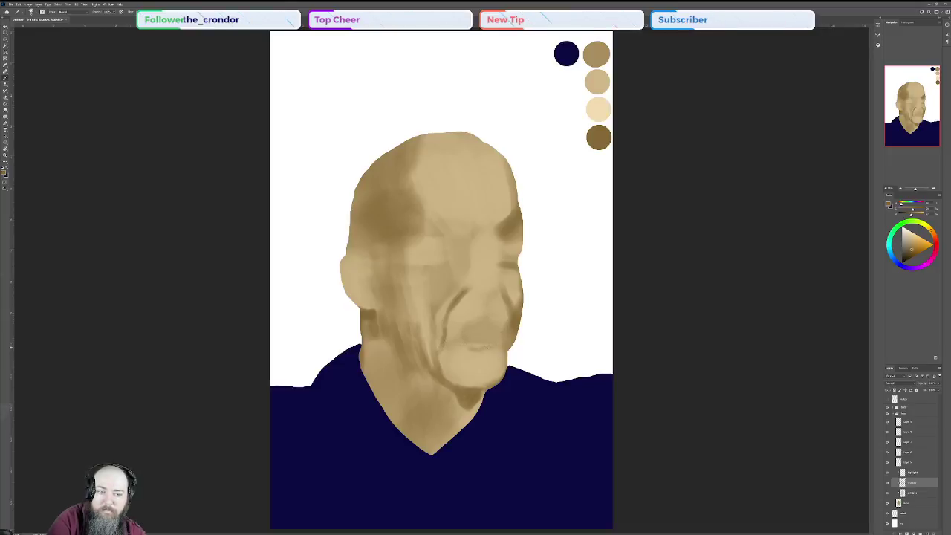
# - Paint a dark shadow line under the lower lip and another along the underside of the nose
pyautogui.moveTo(497, 345); pyautogui.dragTo(485, 349)
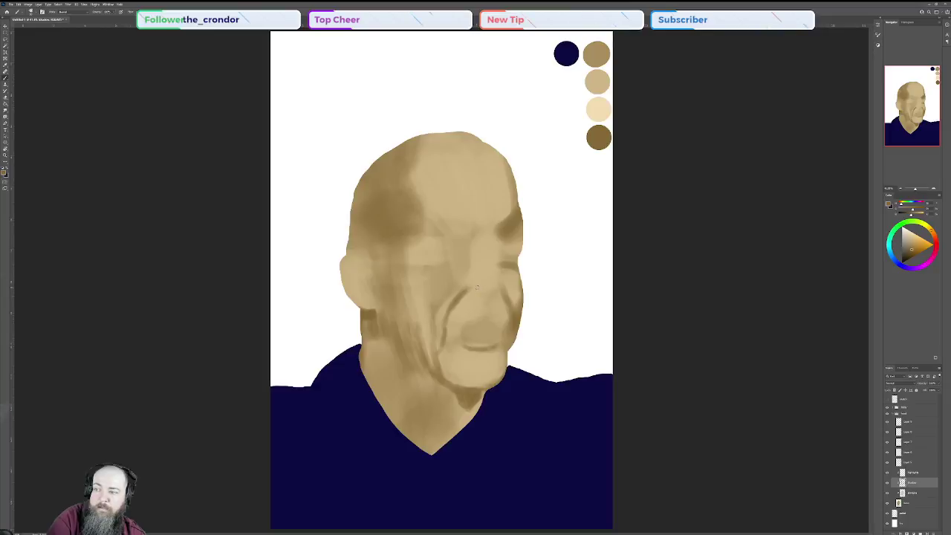
pyautogui.moveTo(472, 297); pyautogui.dragTo(476, 299)
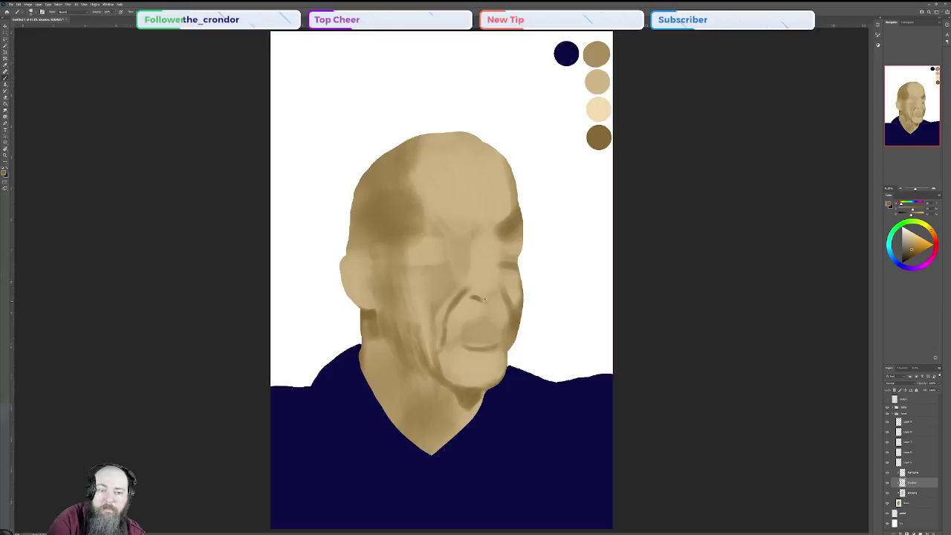
pyautogui.moveTo(485, 301); pyautogui.dragTo(491, 305)
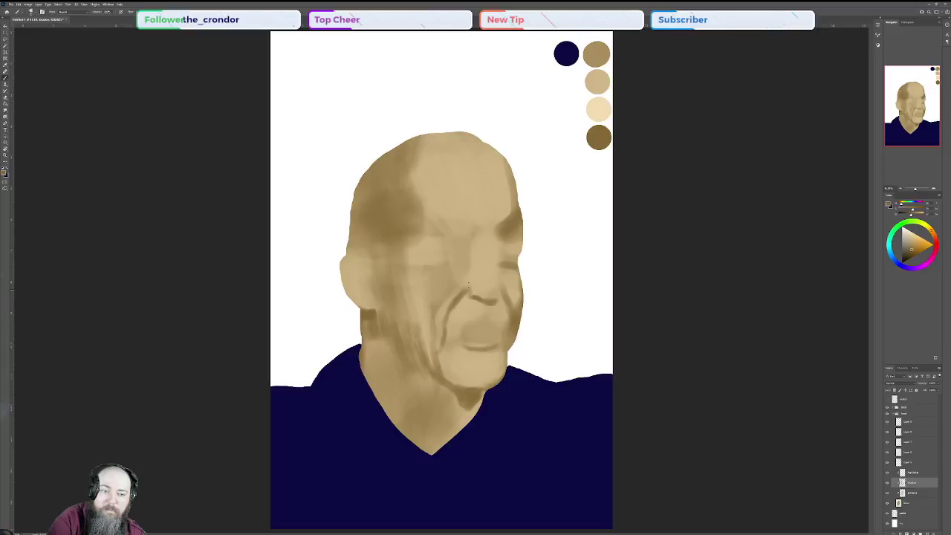
pyautogui.moveTo(473, 297); pyautogui.dragTo(483, 297)
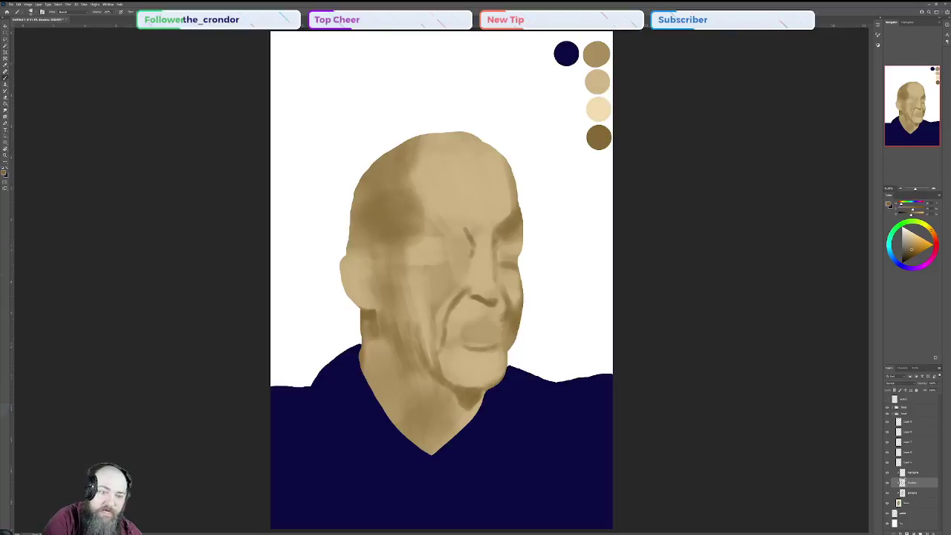
# - Darken the inner corner of the left-hand eye socket, and add a curved crease under that eye and a line down the cheek
pyautogui.moveTo(466, 231)
pyautogui.mouseDown()
pyautogui.moveTo(467, 245)
pyautogui.moveTo(462, 232)
pyautogui.mouseUp()
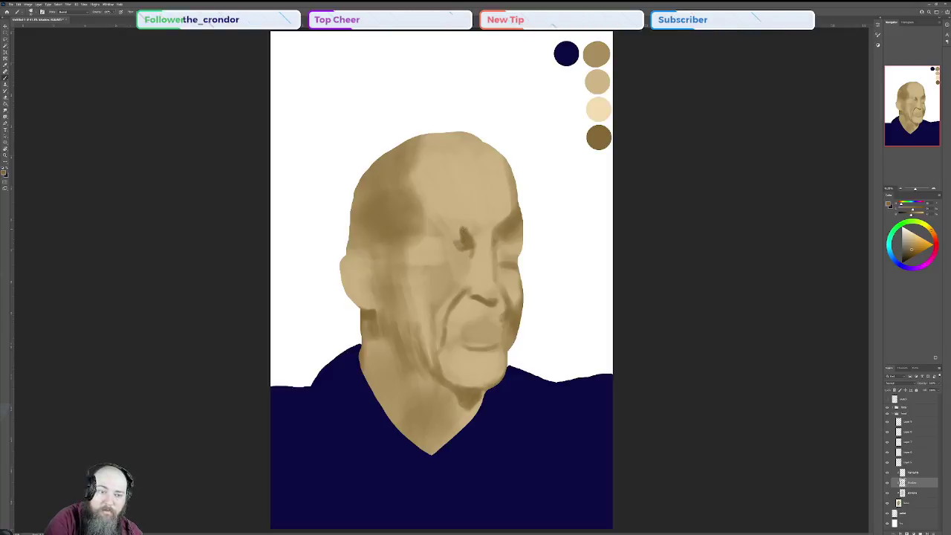
pyautogui.moveTo(462, 230)
pyautogui.mouseDown()
pyautogui.moveTo(450, 233)
pyautogui.moveTo(459, 239)
pyautogui.mouseUp()
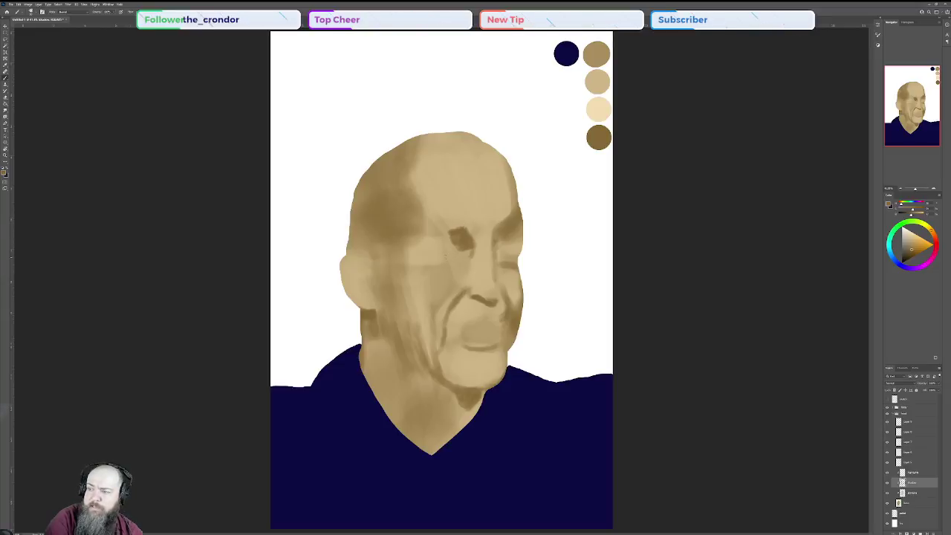
pyautogui.moveTo(445, 255)
pyautogui.mouseDown()
pyautogui.moveTo(461, 254)
pyautogui.moveTo(418, 255)
pyautogui.mouseUp()
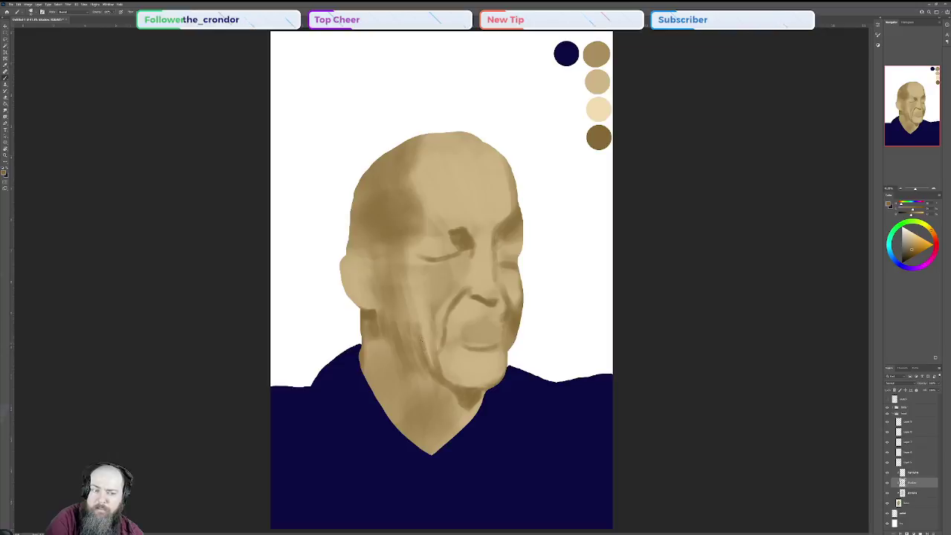
pyautogui.moveTo(422, 307); pyautogui.dragTo(424, 339)
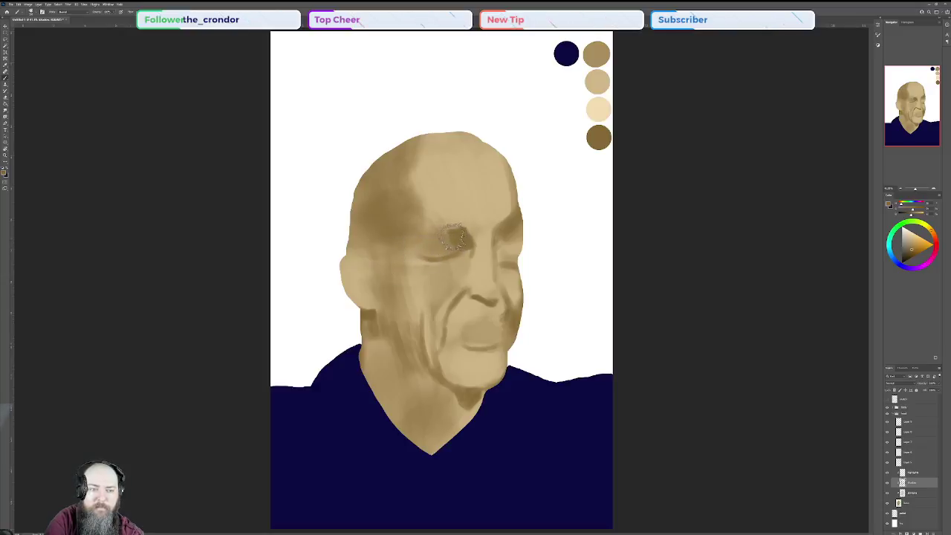
# - Darken the left-hand eye socket below the brow and blend shading into the lines on the left-hand cheek
pyautogui.moveTo(439, 239)
pyautogui.mouseDown()
pyautogui.moveTo(406, 251)
pyautogui.moveTo(456, 242)
pyautogui.moveTo(396, 246)
pyautogui.moveTo(407, 255)
pyautogui.moveTo(440, 250)
pyautogui.mouseUp()
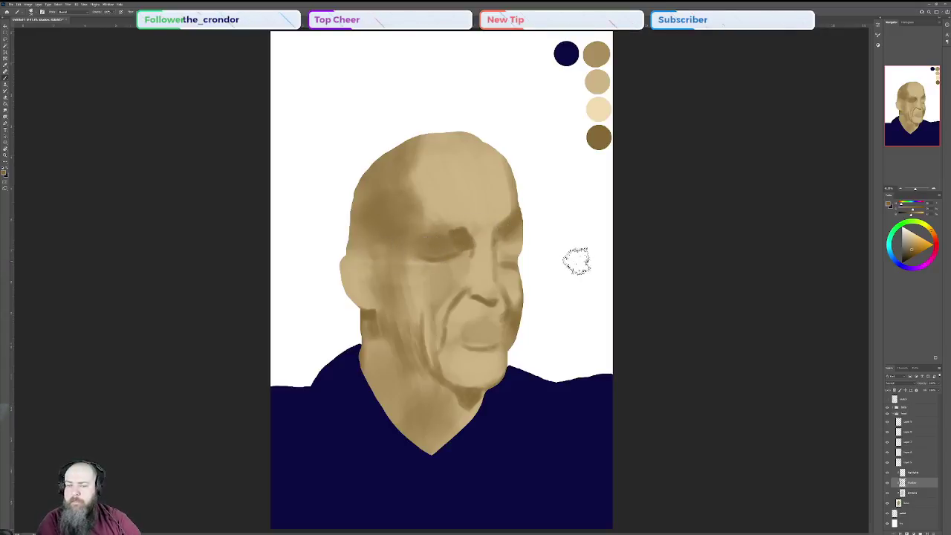
pyautogui.moveTo(417, 293)
pyautogui.mouseDown()
pyautogui.moveTo(419, 269)
pyautogui.moveTo(408, 298)
pyautogui.moveTo(417, 264)
pyautogui.moveTo(413, 322)
pyautogui.moveTo(424, 280)
pyautogui.moveTo(415, 345)
pyautogui.moveTo(428, 296)
pyautogui.moveTo(424, 339)
pyautogui.mouseUp()
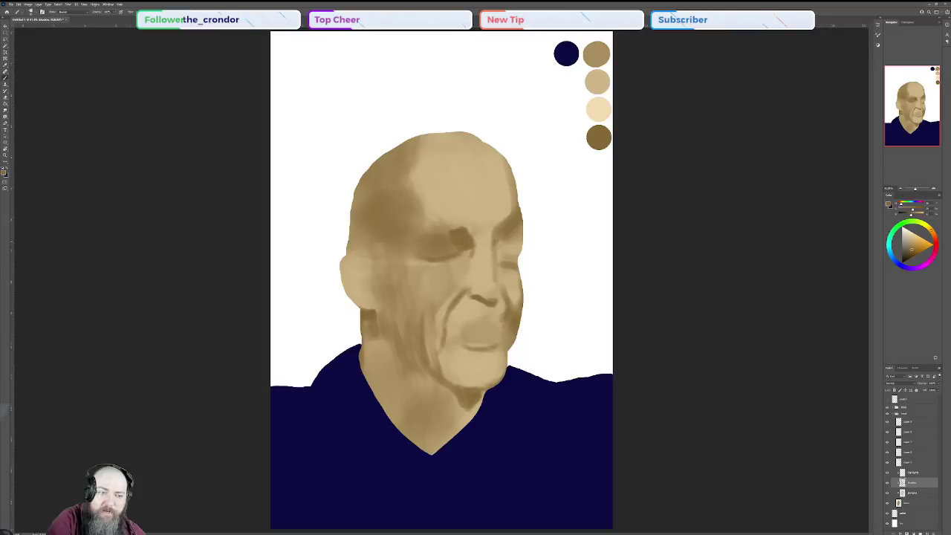
# - With a fine brush, shade the ear's upper fold, inner rim and inner hollow with the dark skin tone
pyautogui.moveTo(344, 265); pyautogui.dragTo(359, 265)
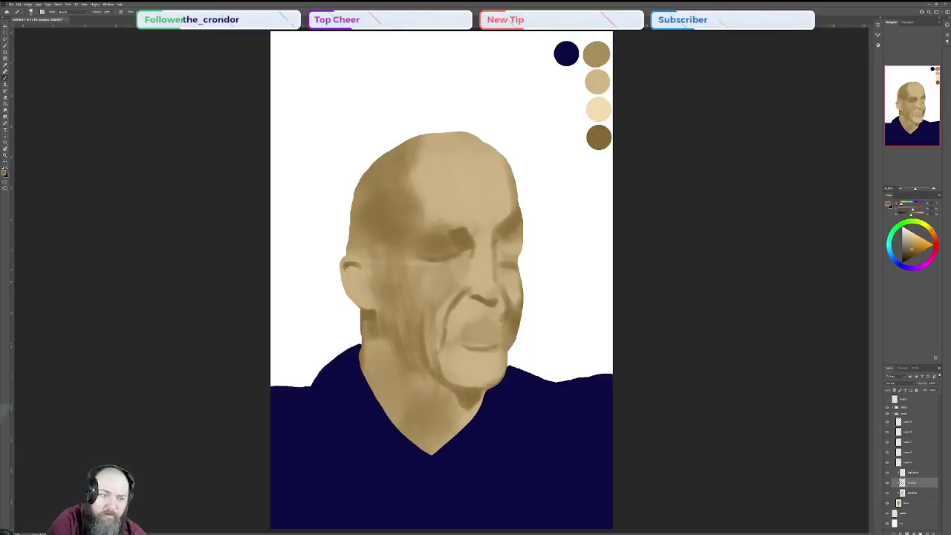
pyautogui.moveTo(345, 269); pyautogui.dragTo(352, 295)
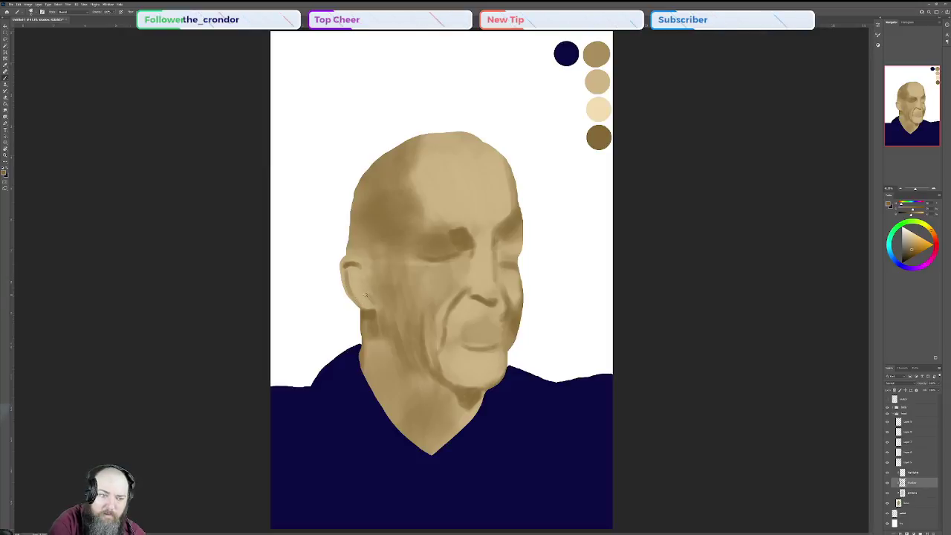
pyautogui.moveTo(366, 296); pyautogui.dragTo(369, 297)
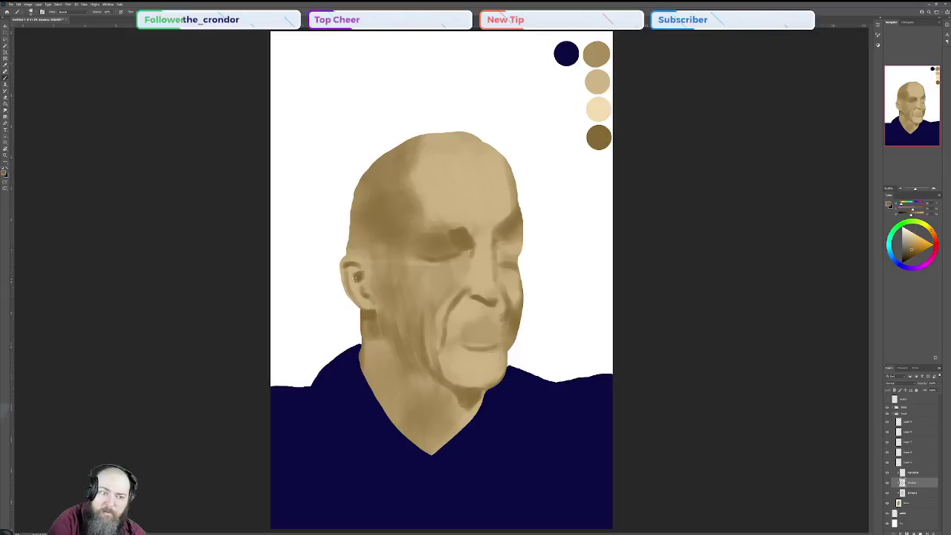
pyautogui.moveTo(359, 278)
pyautogui.mouseDown()
pyautogui.moveTo(356, 294)
pyautogui.moveTo(358, 273)
pyautogui.mouseUp()
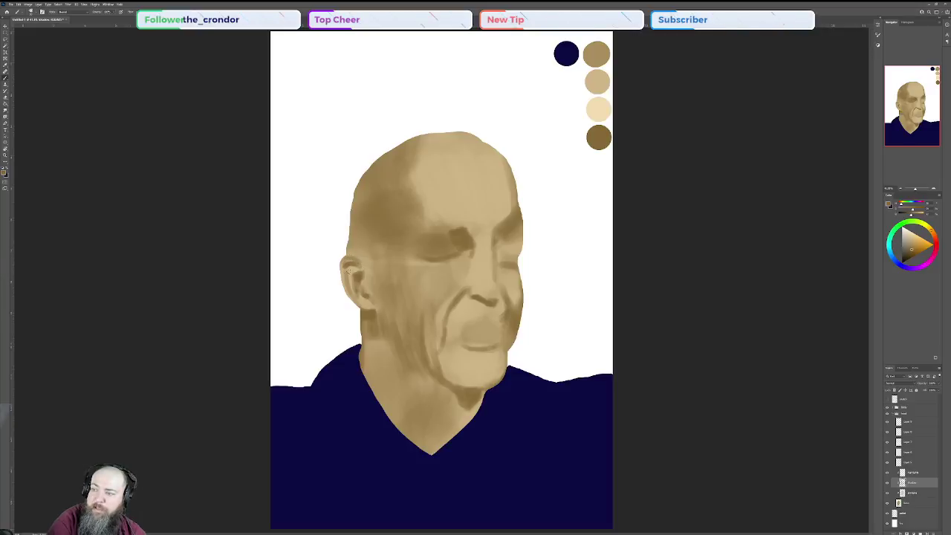
pyautogui.moveTo(344, 265); pyautogui.dragTo(351, 296)
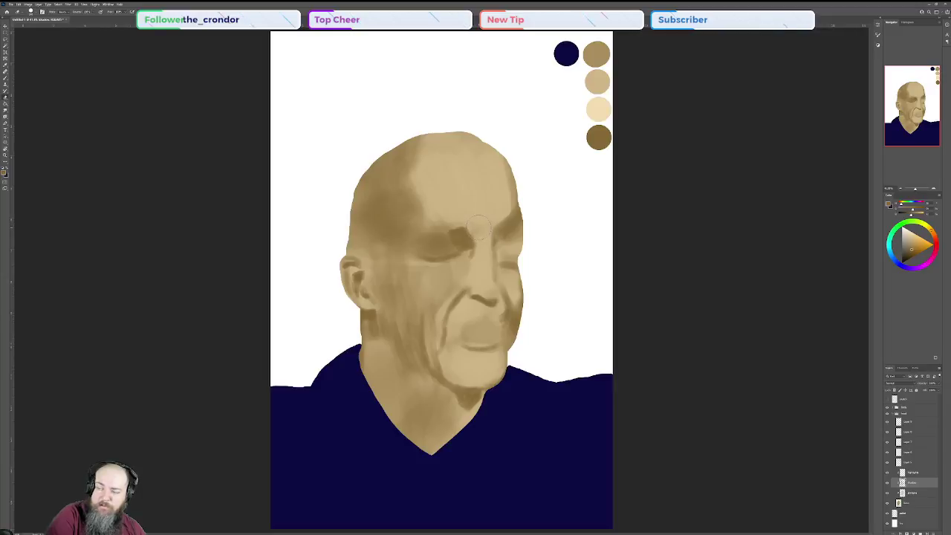
# - Try erasing the shadow along the left-hand brow, and undo the erasure
pyautogui.moveTo(478, 222); pyautogui.dragTo(435, 225)
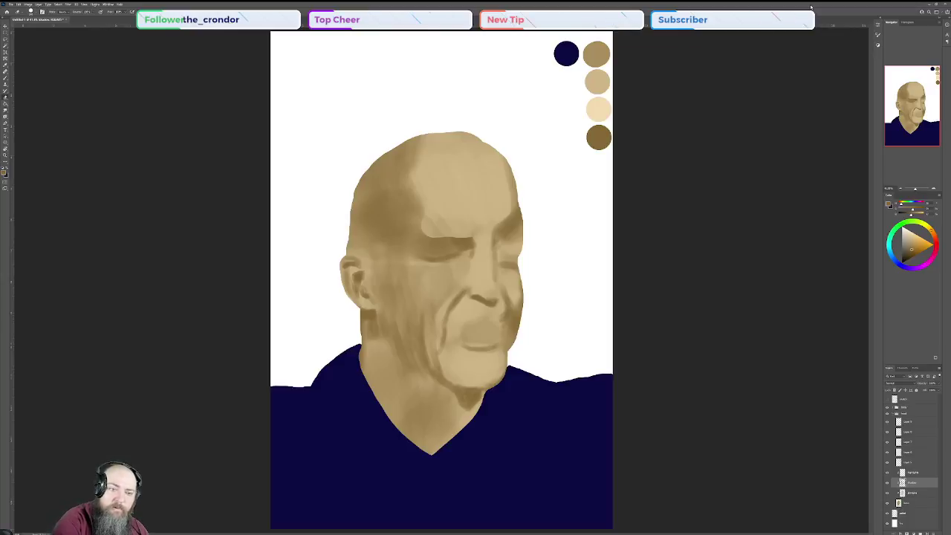
pyautogui.hotkey('ctrl', 'z')
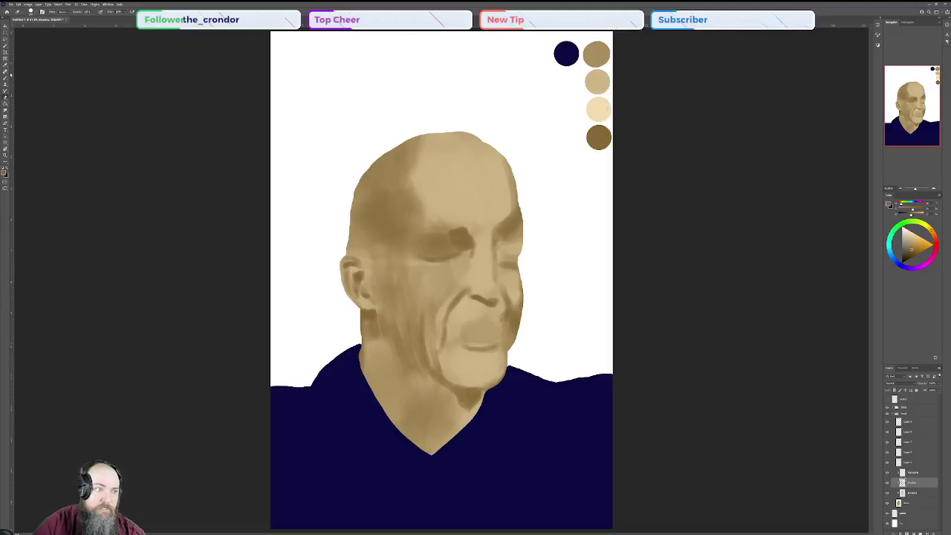
# - Sample the pale cream swatch and paint highlights on the chin, cheeks, eyelids and forehead on the highlights layer
pyautogui.keyDown('alt'); pyautogui.click(596, 108); pyautogui.keyUp('alt')
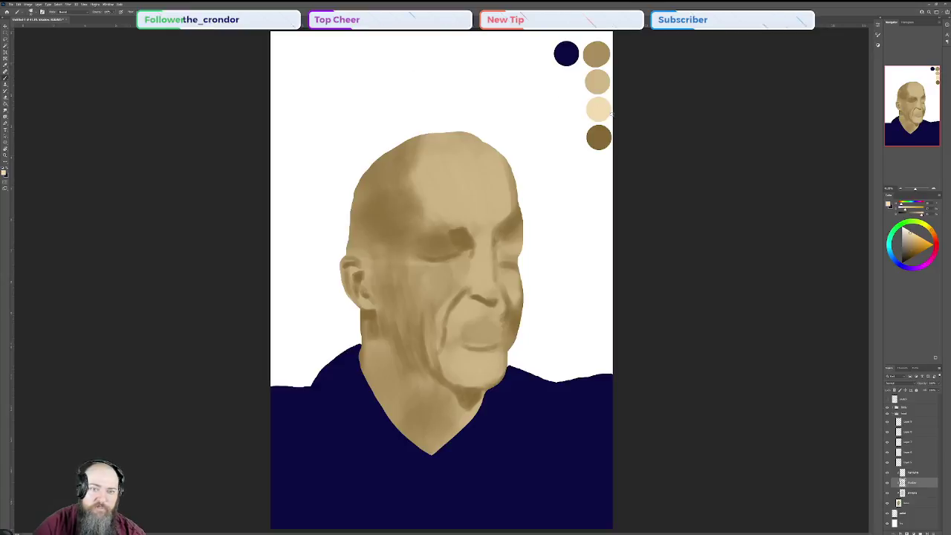
pyautogui.click(911, 472)
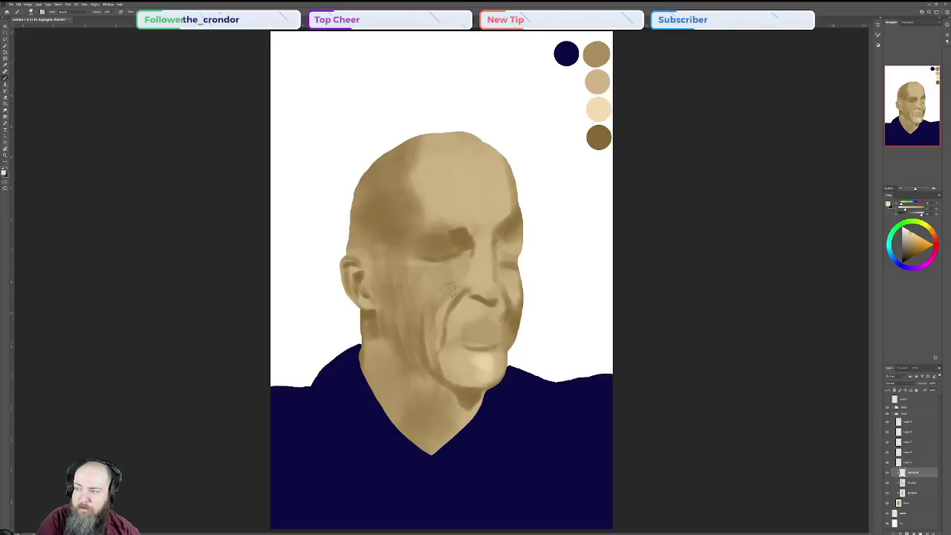
pyautogui.moveTo(451, 285)
pyautogui.mouseDown()
pyautogui.moveTo(444, 297)
pyautogui.moveTo(453, 282)
pyautogui.moveTo(443, 274)
pyautogui.moveTo(452, 274)
pyautogui.moveTo(427, 290)
pyautogui.moveTo(443, 293)
pyautogui.moveTo(442, 276)
pyautogui.mouseUp()
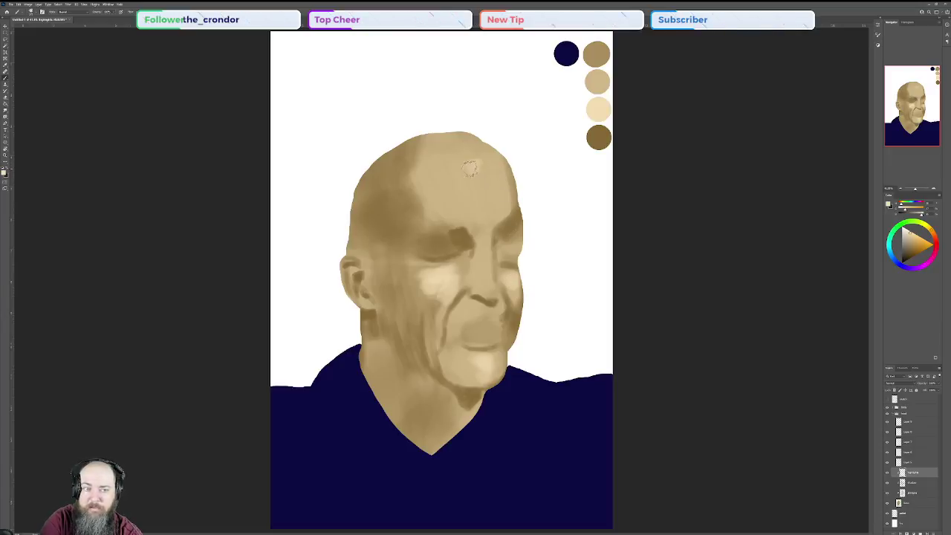
pyautogui.moveTo(472, 166)
pyautogui.mouseDown()
pyautogui.moveTo(488, 165)
pyautogui.moveTo(469, 167)
pyautogui.moveTo(483, 171)
pyautogui.moveTo(470, 175)
pyautogui.moveTo(464, 165)
pyautogui.moveTo(485, 161)
pyautogui.moveTo(461, 161)
pyautogui.moveTo(489, 172)
pyautogui.moveTo(474, 173)
pyautogui.mouseUp()
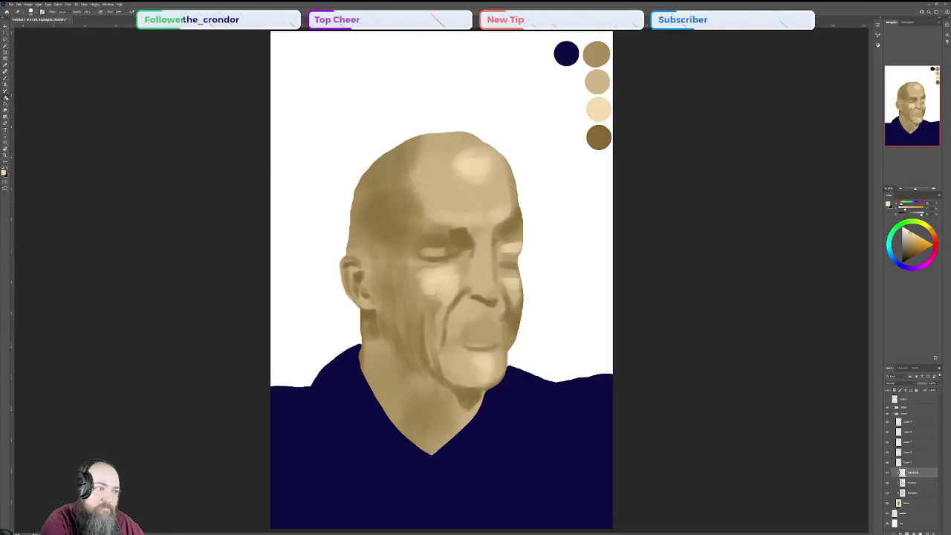
# - On the shadows layer, add dark brown shading around the right-hand eye using the darkest skin swatch
pyautogui.click(5, 78)
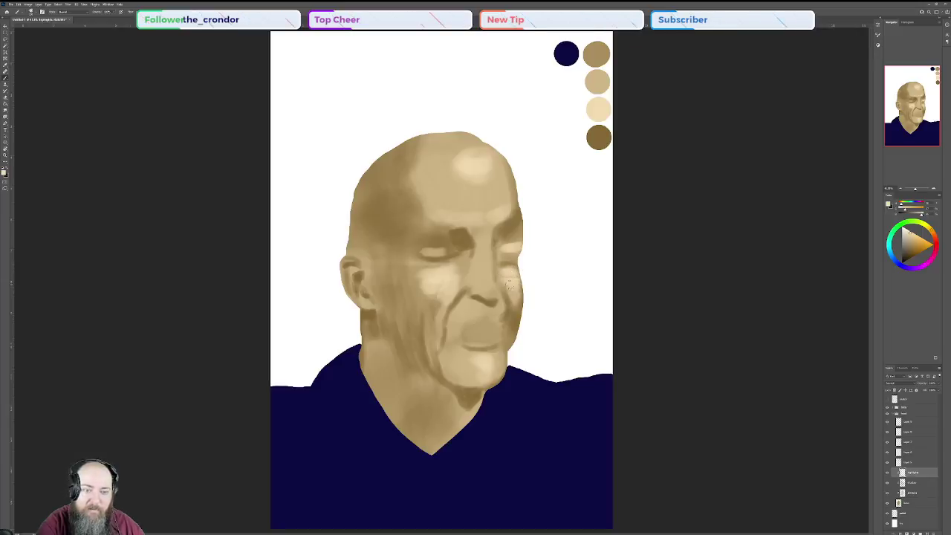
pyautogui.click(911, 483)
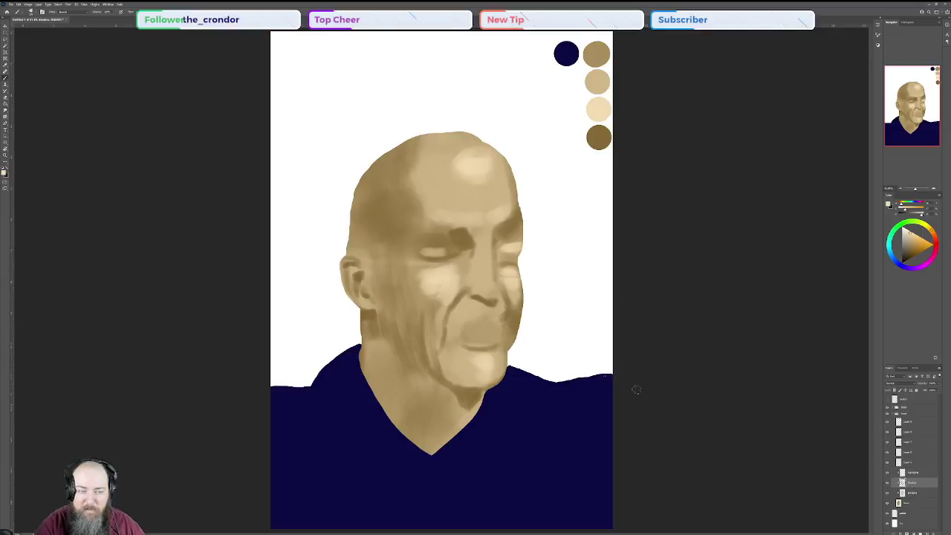
pyautogui.click(6, 105)
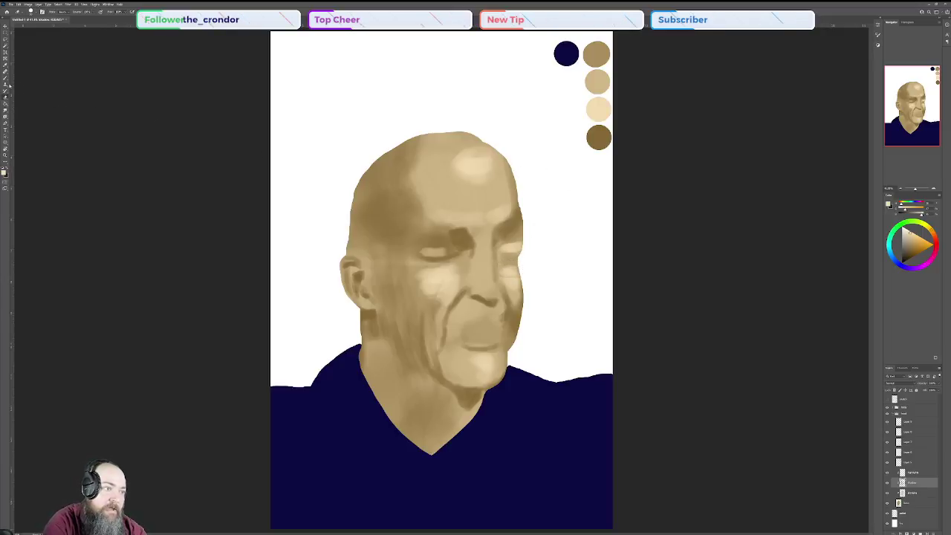
pyautogui.click(6, 78)
pyautogui.keyDown('alt'); pyautogui.click(599, 147); pyautogui.keyUp('alt')
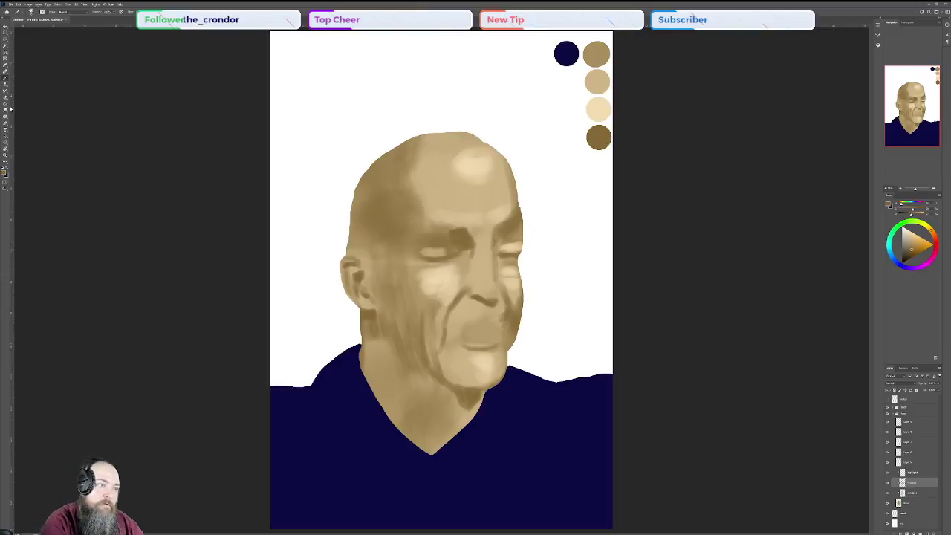
# - Give the eraser the soft painting brush tip and trim the left-hand eyelid highlight on the highlights layer
pyautogui.click(915, 494)
pyautogui.click(918, 474)
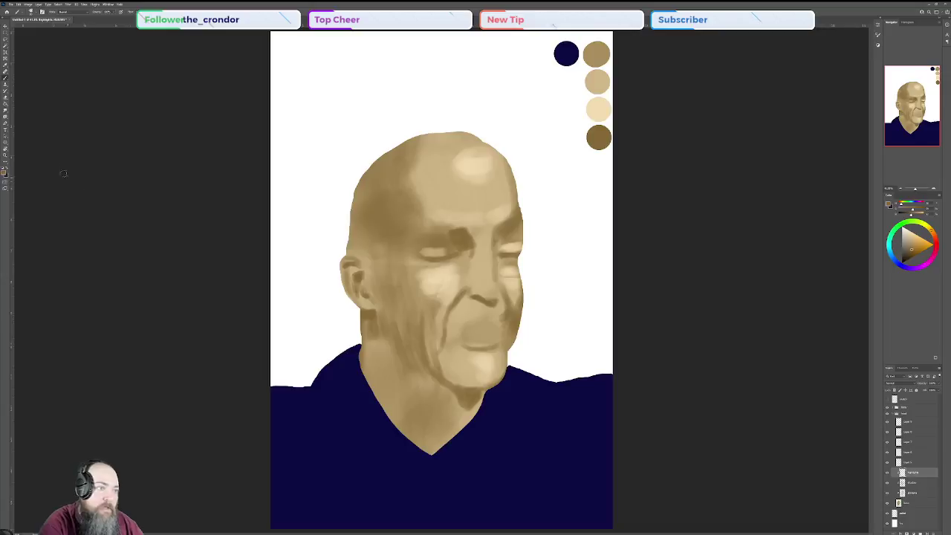
pyautogui.click(5, 98)
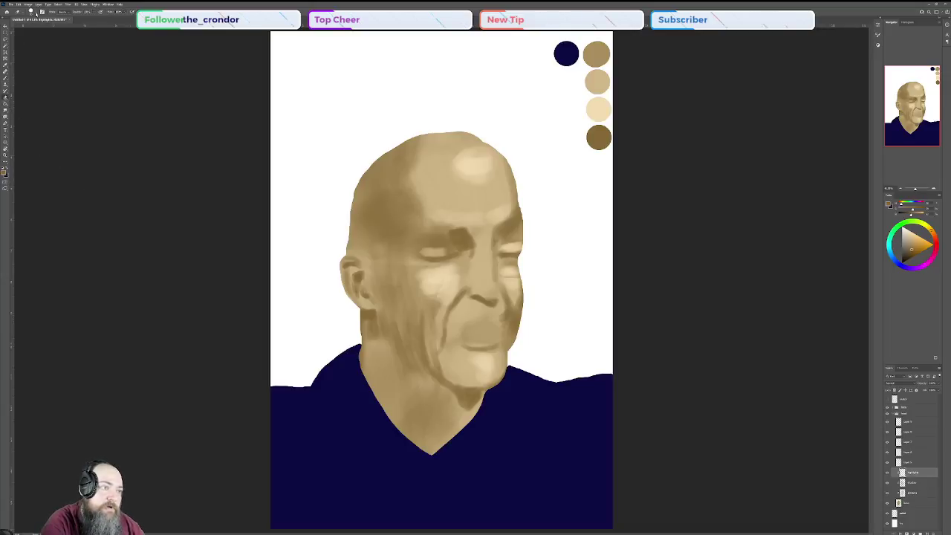
pyautogui.click(35, 13)
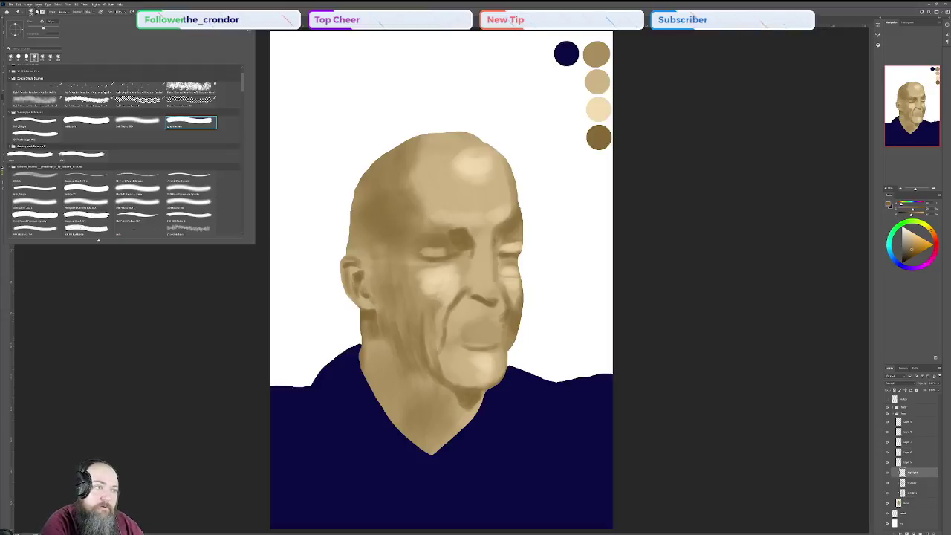
pyautogui.click(37, 12)
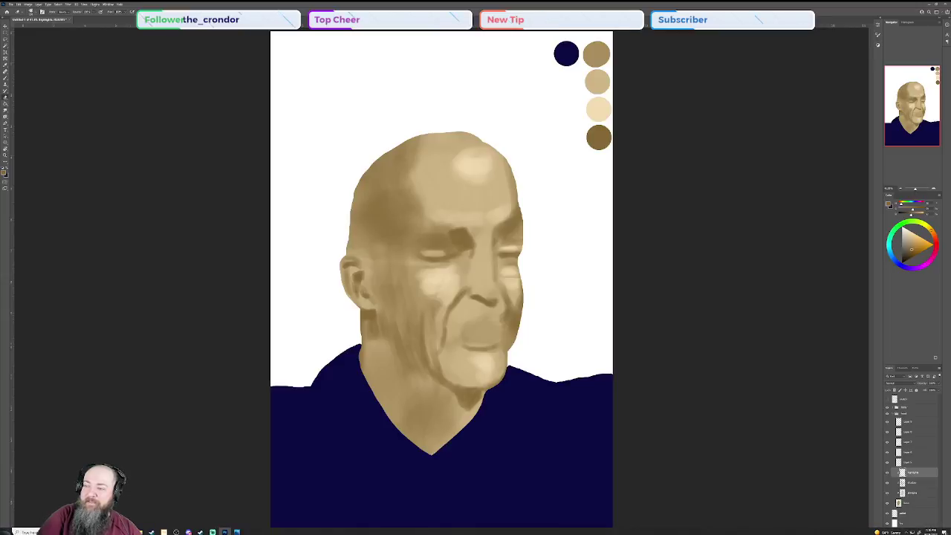
# - Rename the empty layer directly above the highlights layer as eyes
pyautogui.click(908, 463)
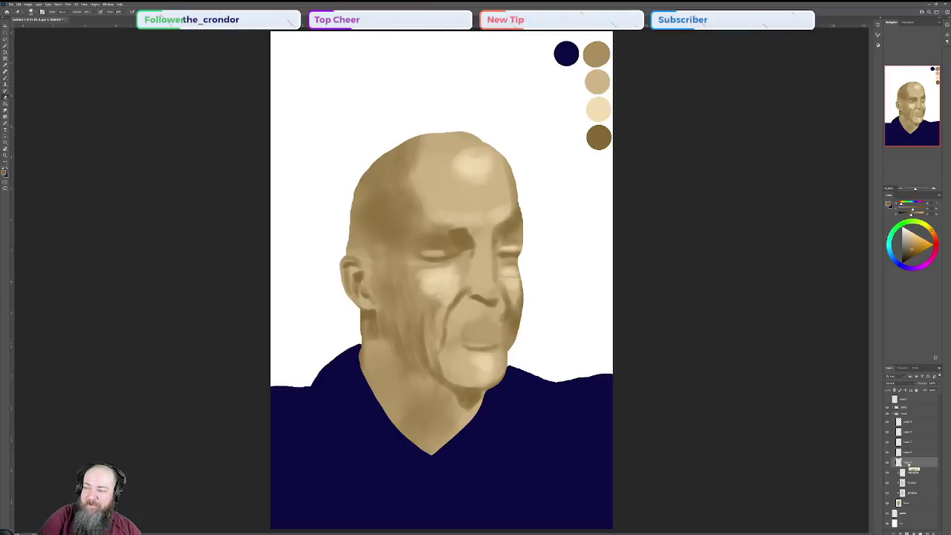
pyautogui.doubleClick(909, 462)
pyautogui.write('e')
pyautogui.press('Return')
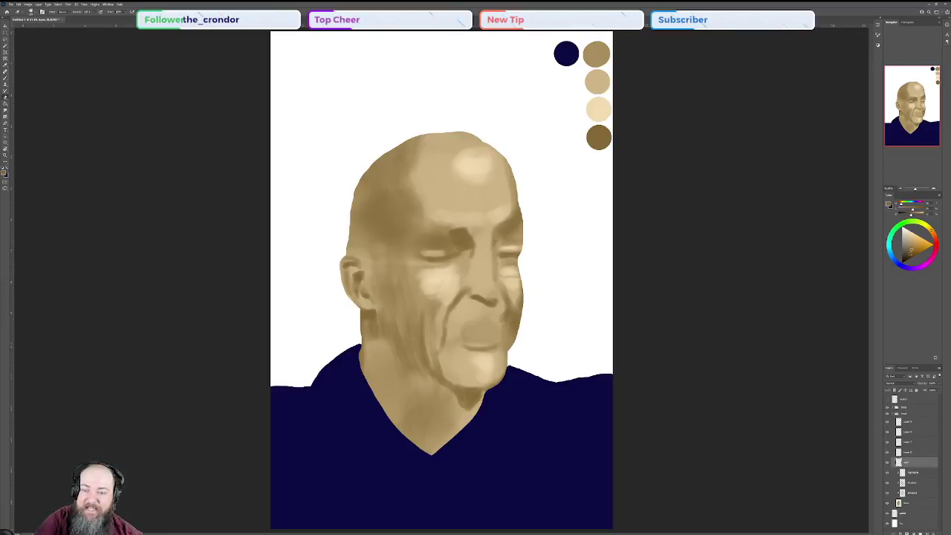
# - Choose a near-black brown and stamp it with a hard round brush as a new swatch below the palette column
pyautogui.click(907, 260)
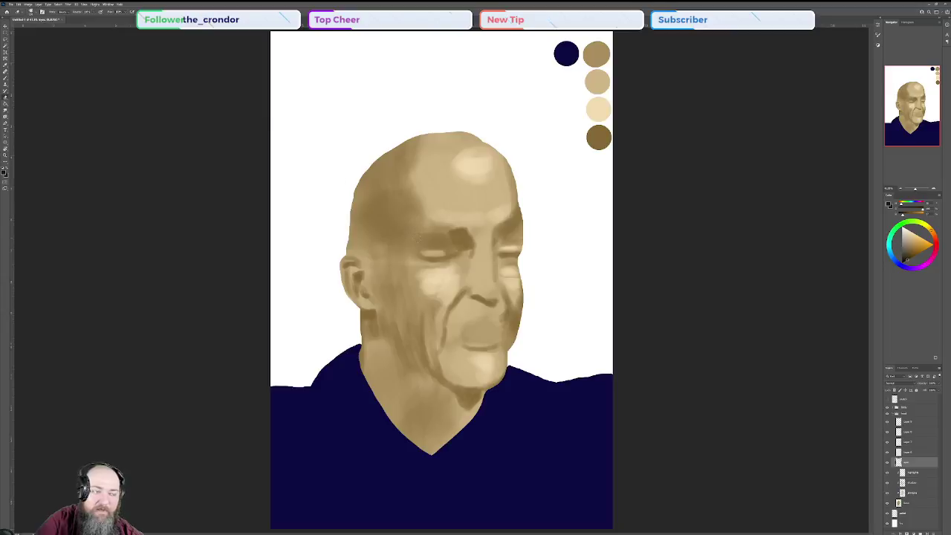
pyautogui.click(6, 78)
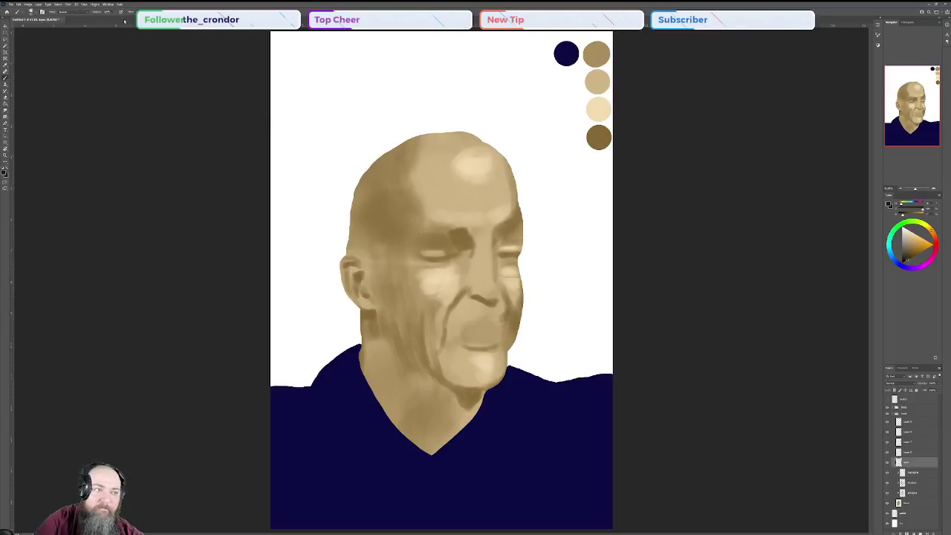
pyautogui.click(42, 13)
pyautogui.click(83, 125)
pyautogui.click(38, 14)
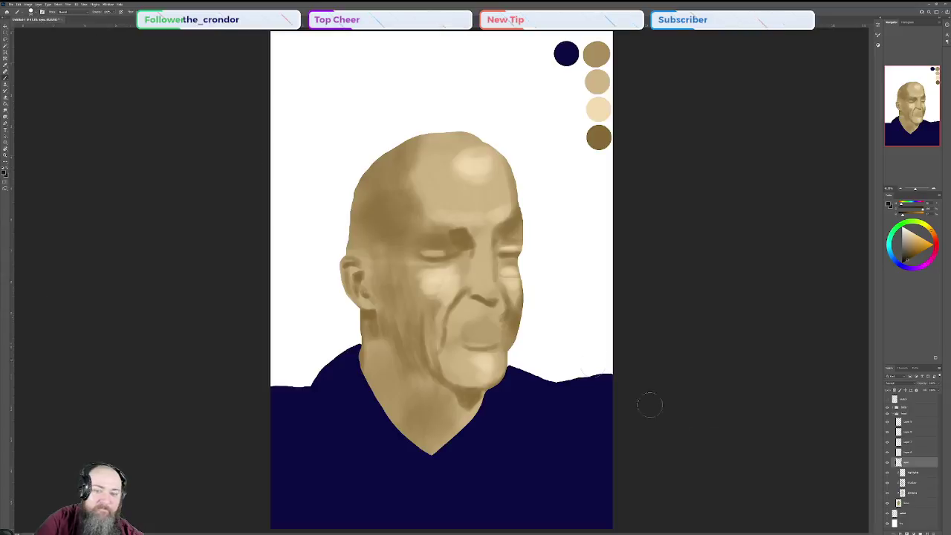
pyautogui.click(910, 513)
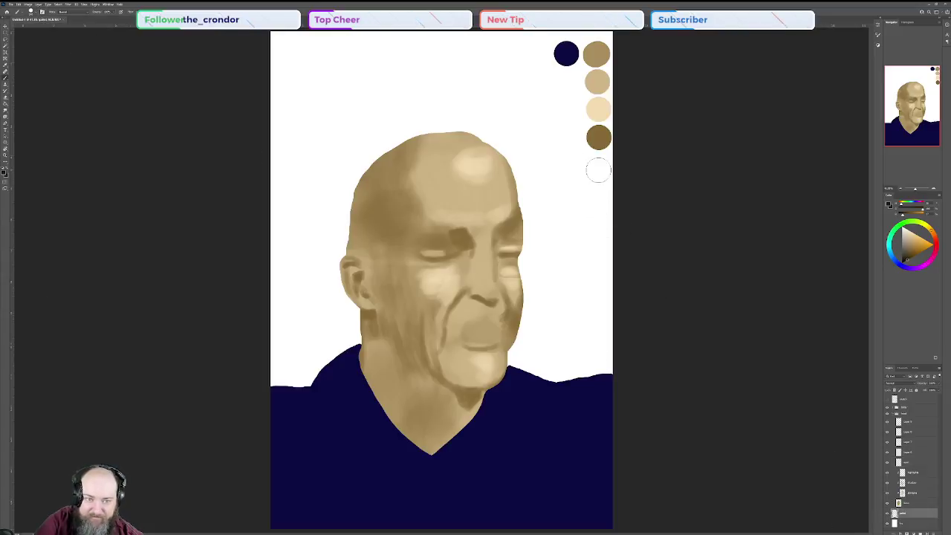
pyautogui.click(598, 165)
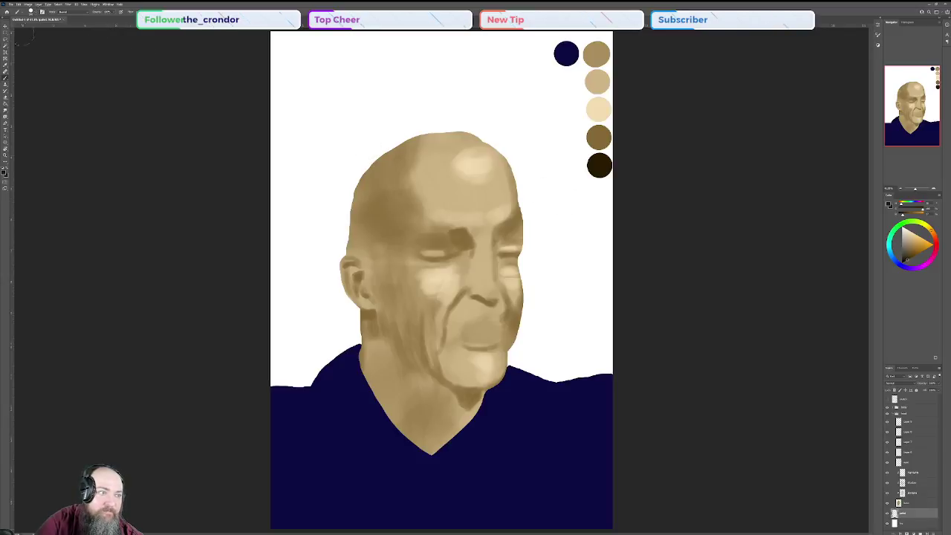
# - Switch back to the soft painting brush and clip the eyes layer to the head shape
pyautogui.click(35, 13)
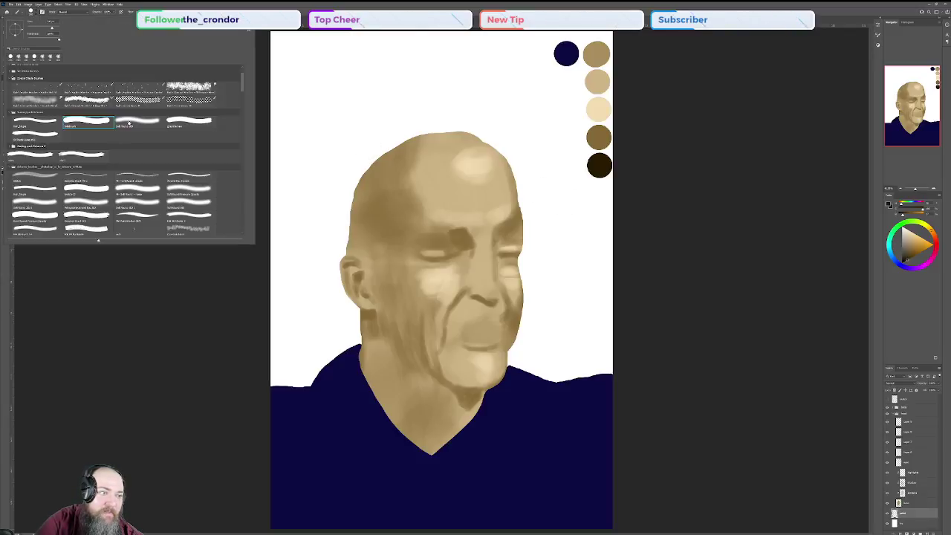
pyautogui.click(190, 122)
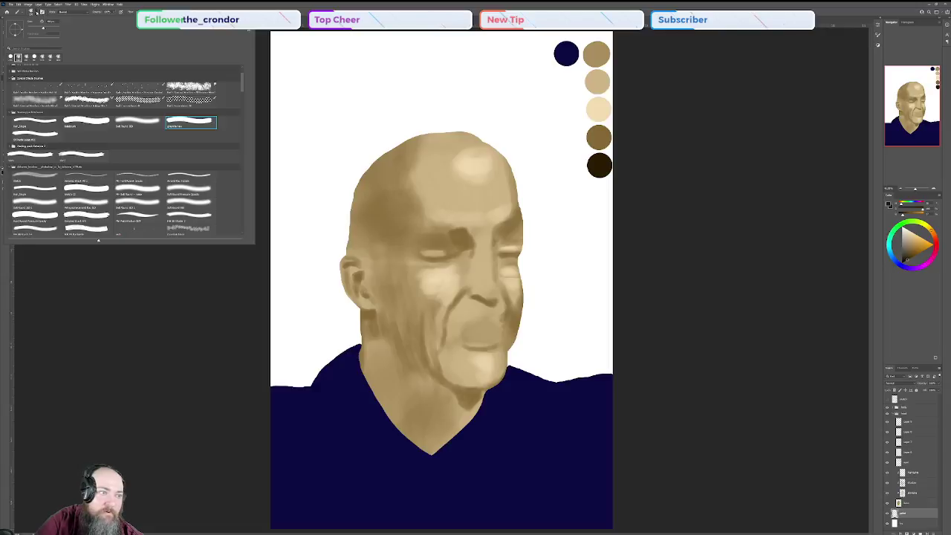
pyautogui.click(36, 12)
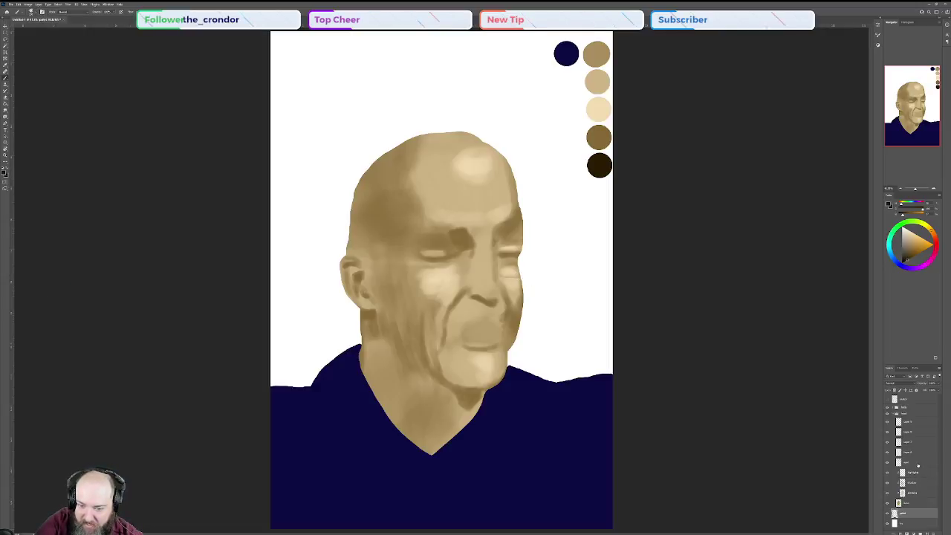
pyautogui.click(914, 463)
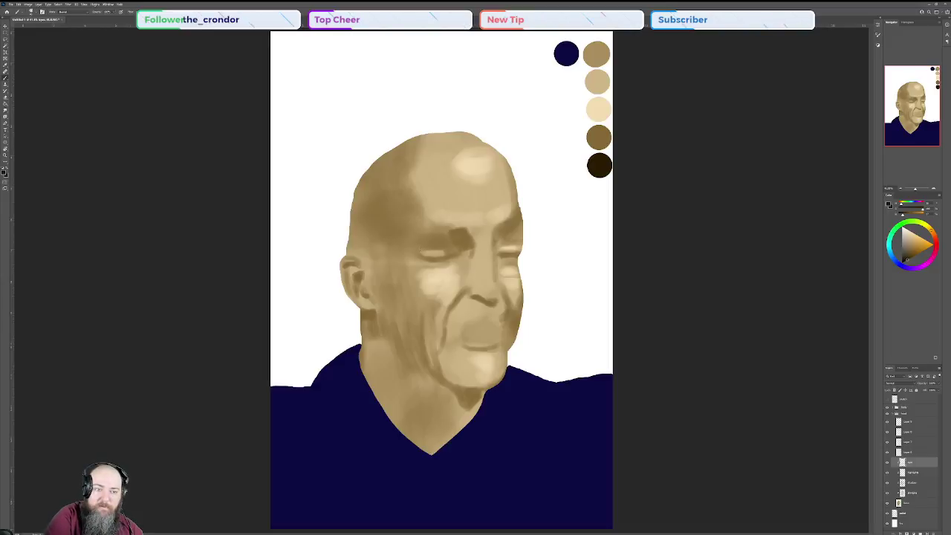
# - Paint the near-black upper lash line of the left-hand eye from the outer corner to the inner corner
pyautogui.moveTo(419, 253); pyautogui.dragTo(444, 248)
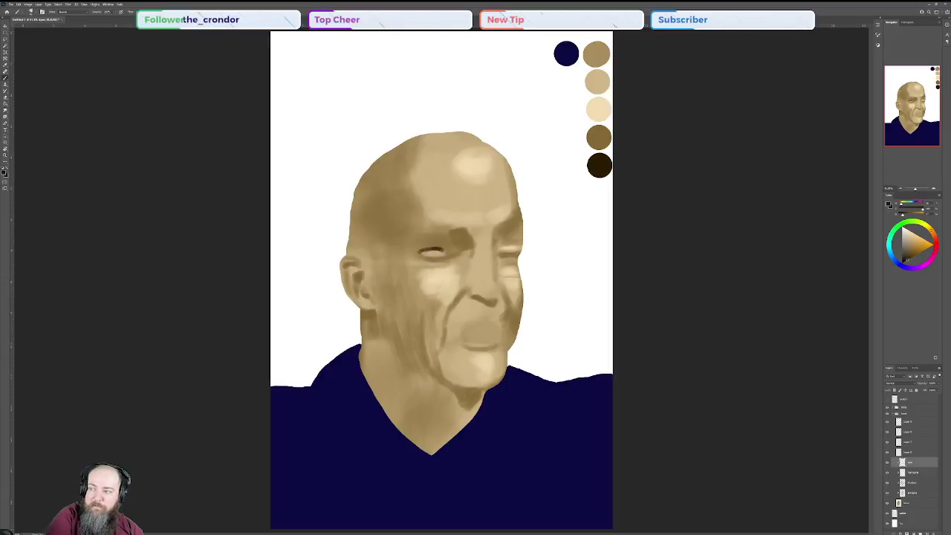
pyautogui.moveTo(422, 251); pyautogui.dragTo(450, 250)
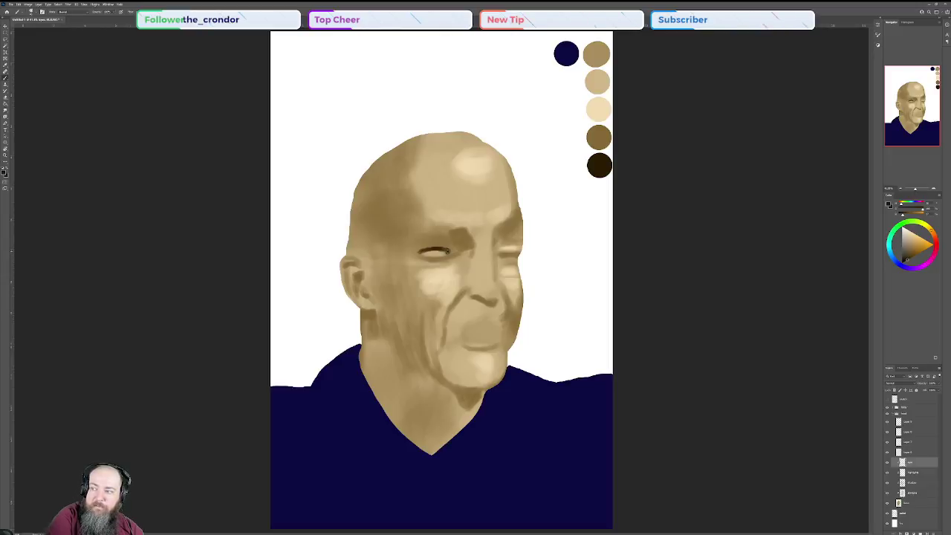
pyautogui.moveTo(448, 252); pyautogui.dragTo(451, 251)
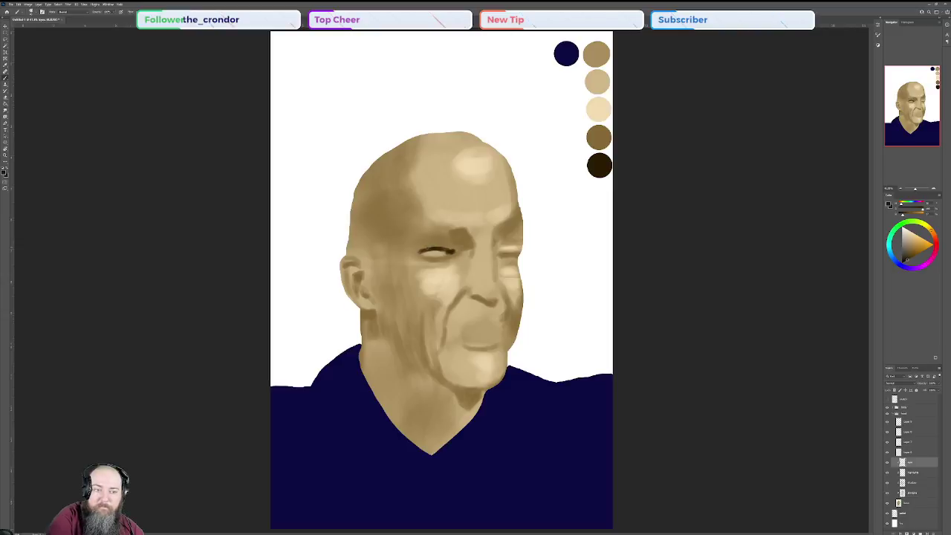
# - Fill in the near-black iris of the left-hand eye and paint the dark upper lash line of the right-hand eye
pyautogui.moveTo(427, 248); pyautogui.dragTo(452, 245)
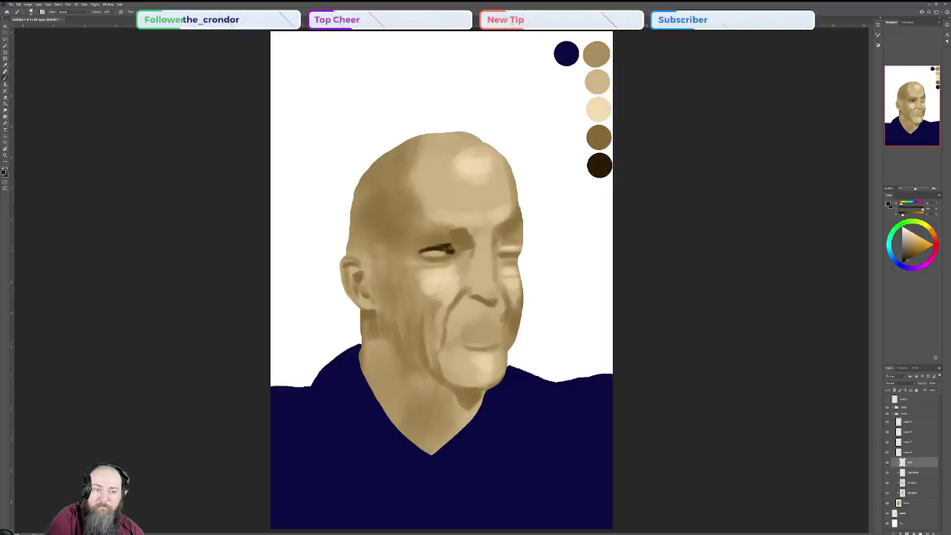
pyautogui.moveTo(451, 246); pyautogui.dragTo(446, 245)
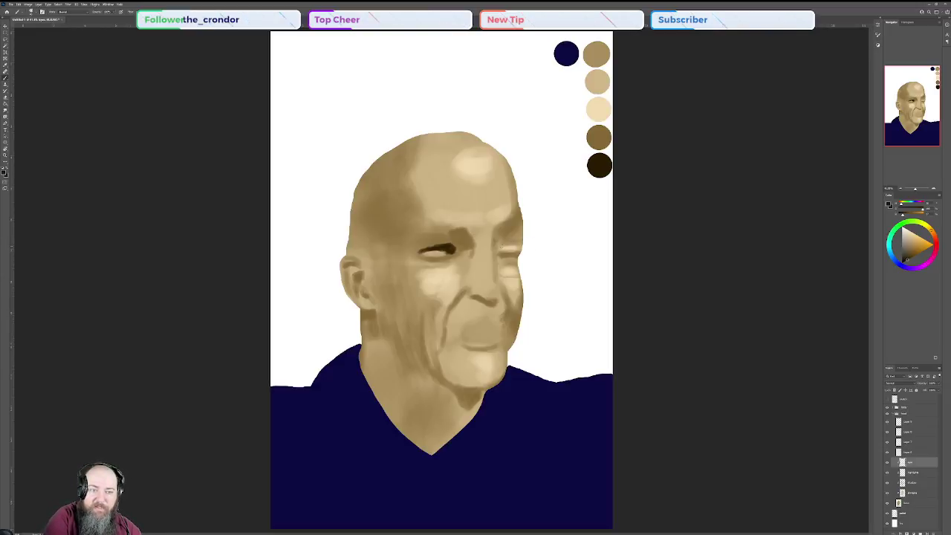
pyautogui.moveTo(499, 247); pyautogui.dragTo(522, 249)
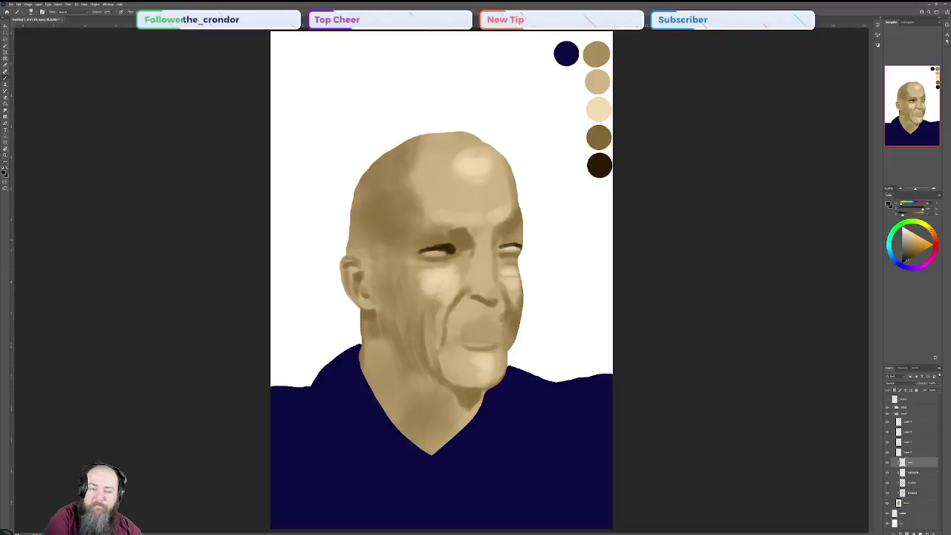
pyautogui.moveTo(505, 245); pyautogui.dragTo(514, 242)
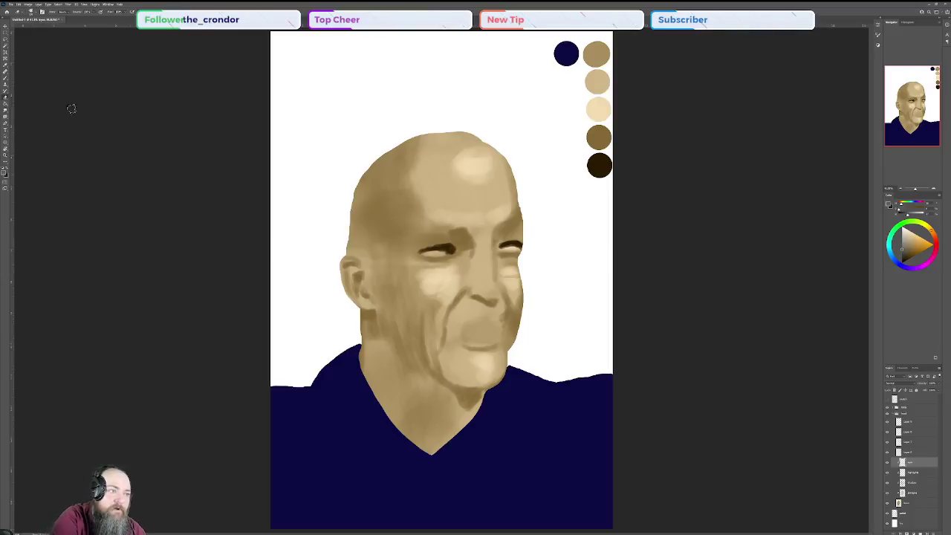
# - Brush grey accents over both lash lines and desaturate the eyes layer with a Black & White adjustment at its default settings
pyautogui.click(6, 79)
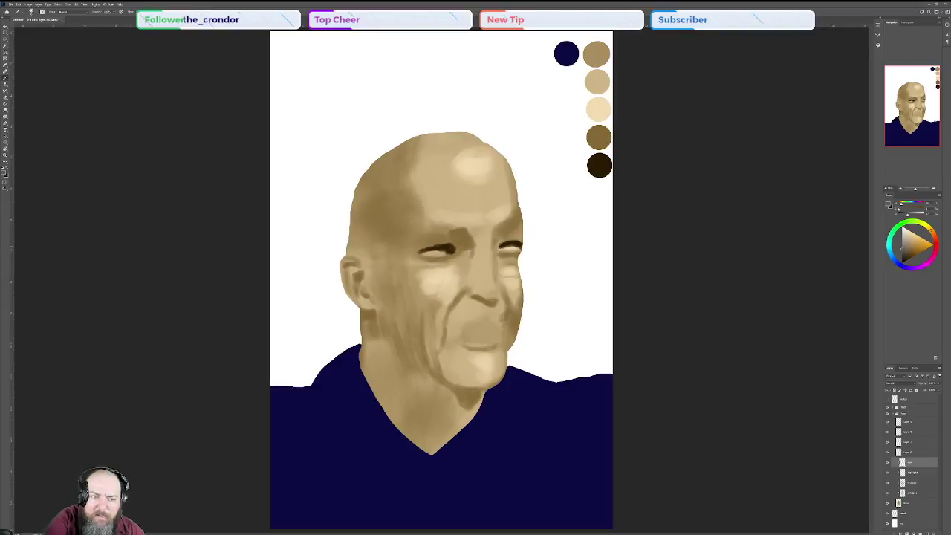
pyautogui.click(505, 246)
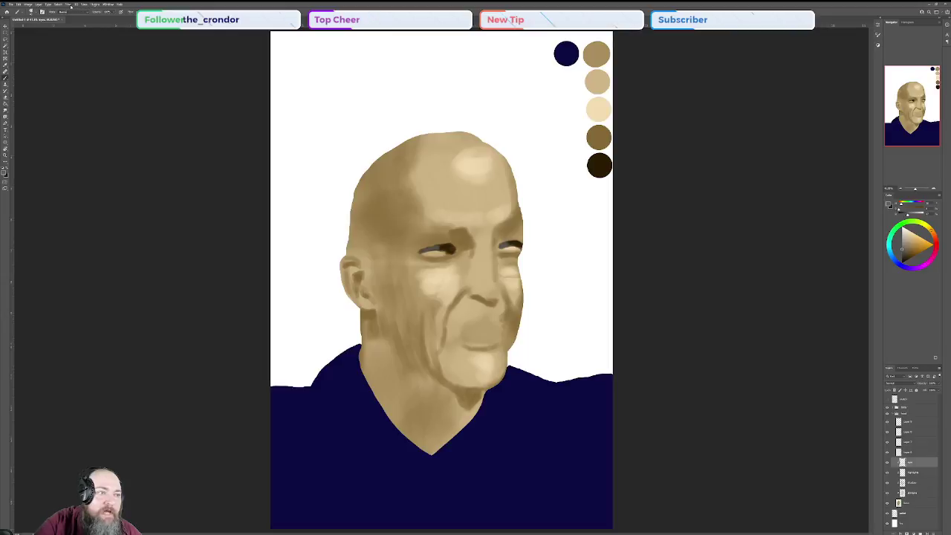
pyautogui.click(33, 4)
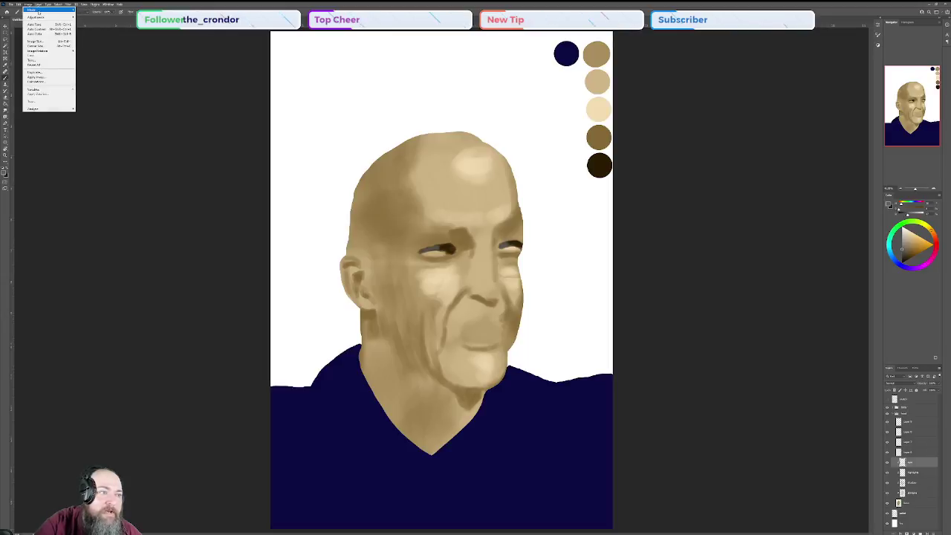
pyautogui.moveTo(55, 18)
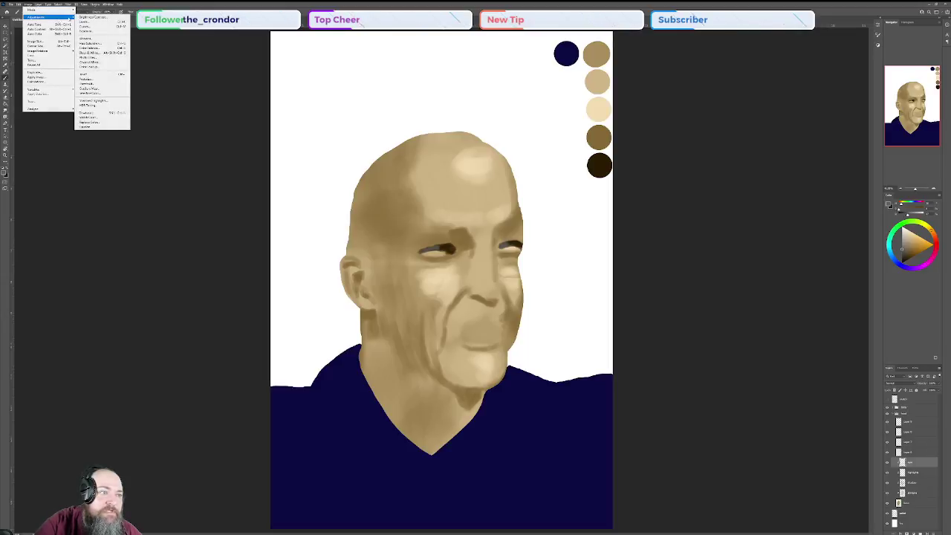
pyautogui.click(104, 52)
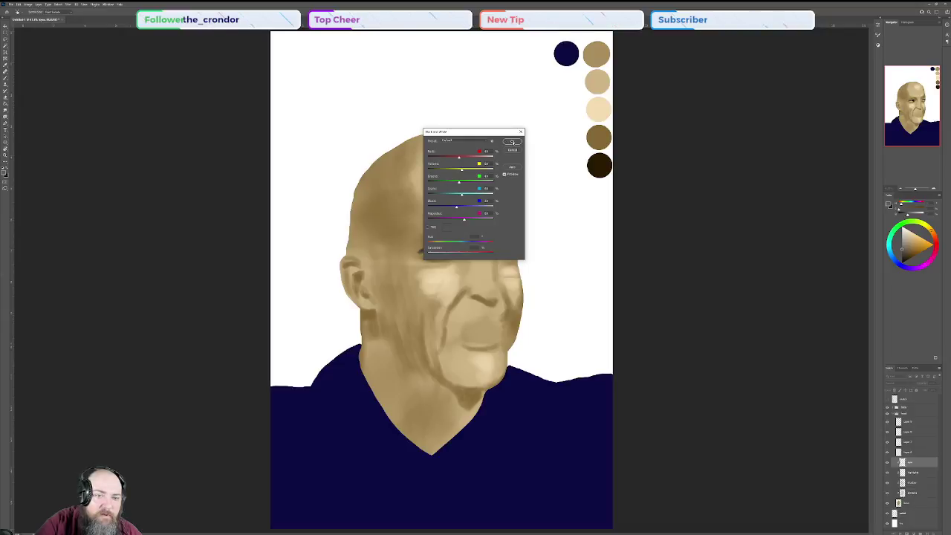
pyautogui.click(513, 141)
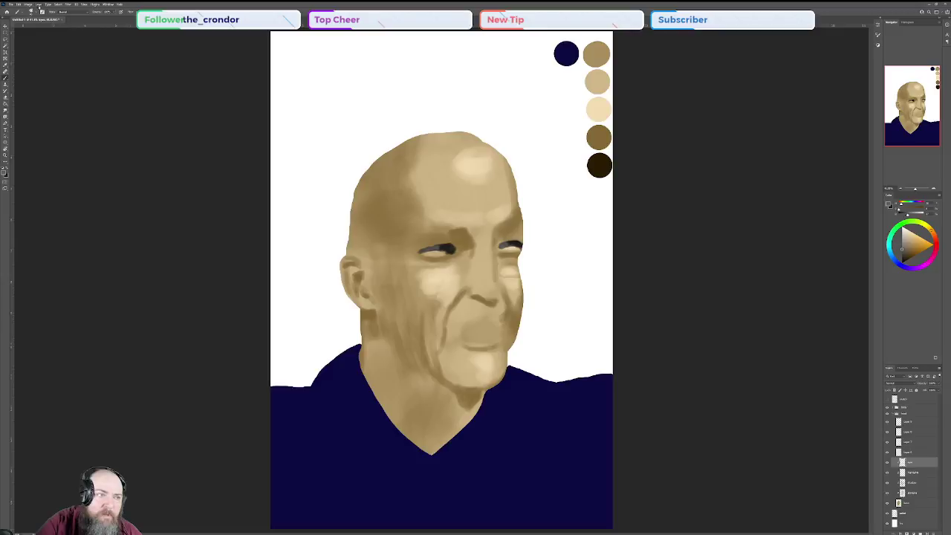
pyautogui.click(27, 6)
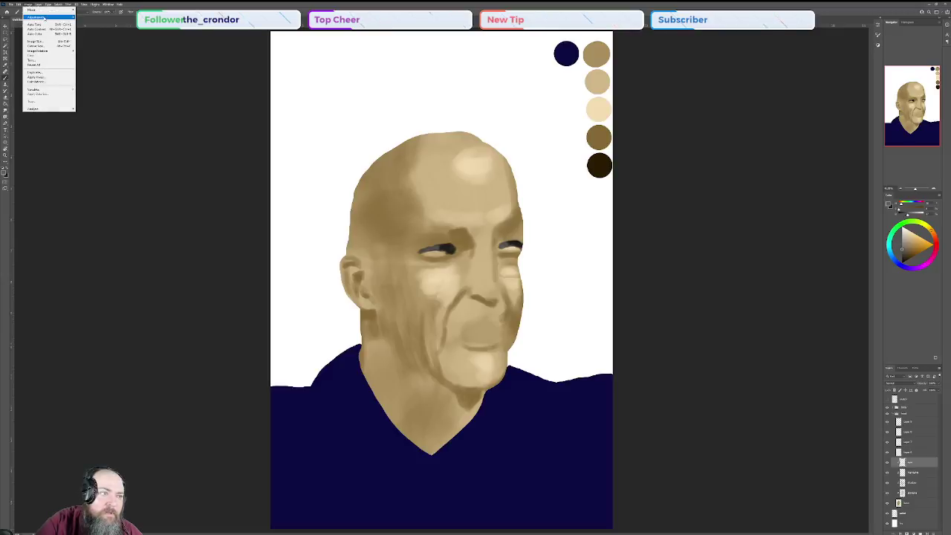
pyautogui.moveTo(50, 12)
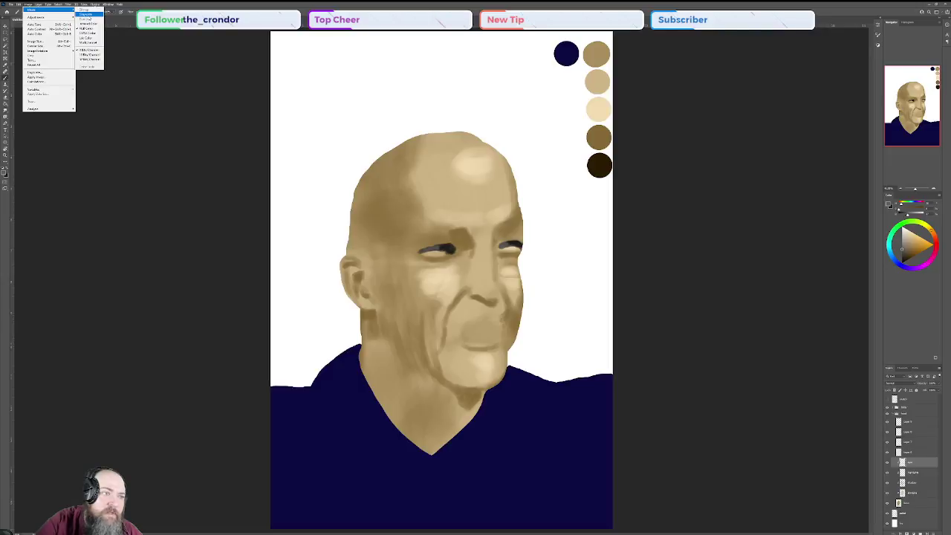
pyautogui.click(87, 14)
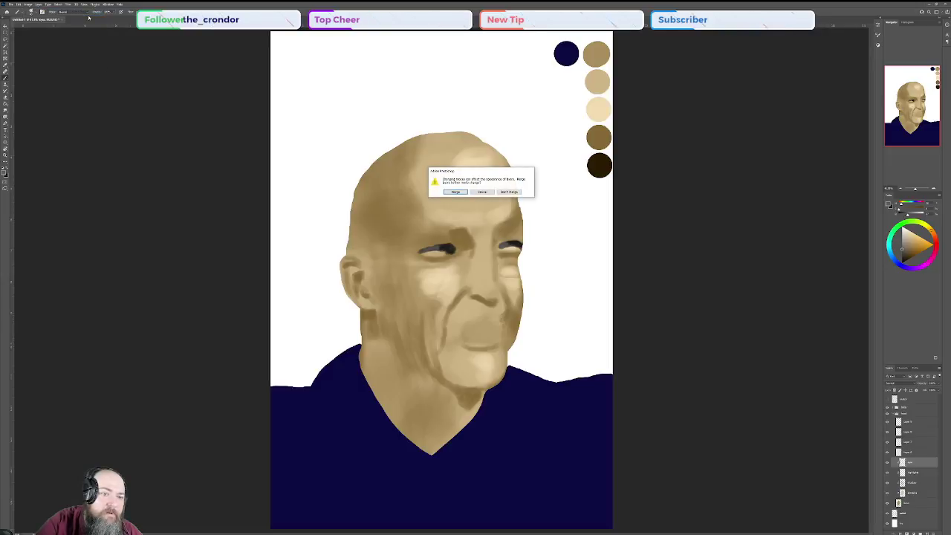
pyautogui.click(460, 192)
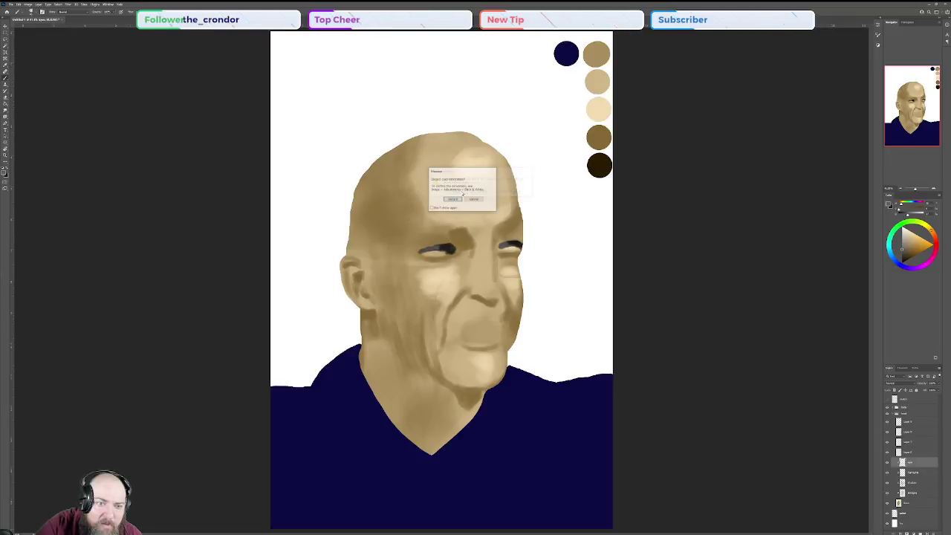
pyautogui.click(467, 199)
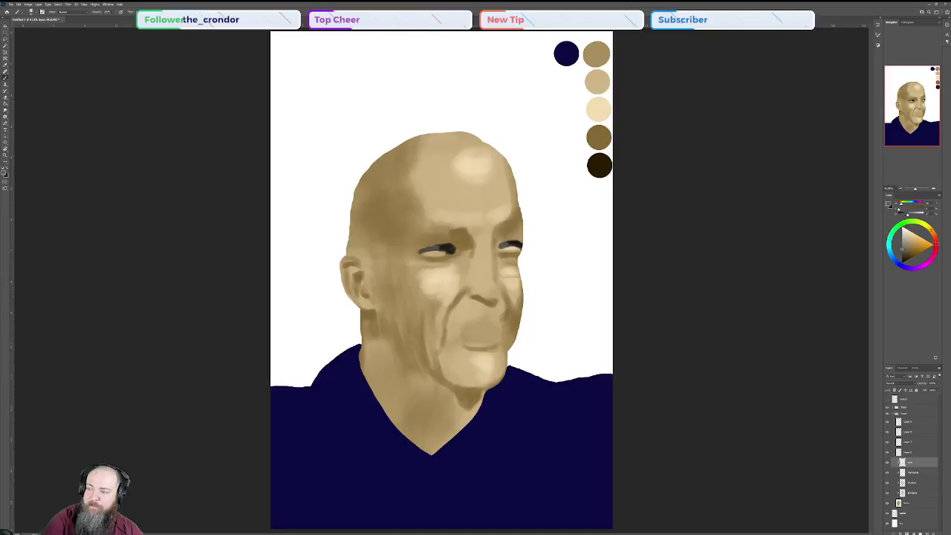
# - Choose a dusty pink and rename the empty layer directly above the eyes layer for the mouth
pyautogui.click(936, 244)
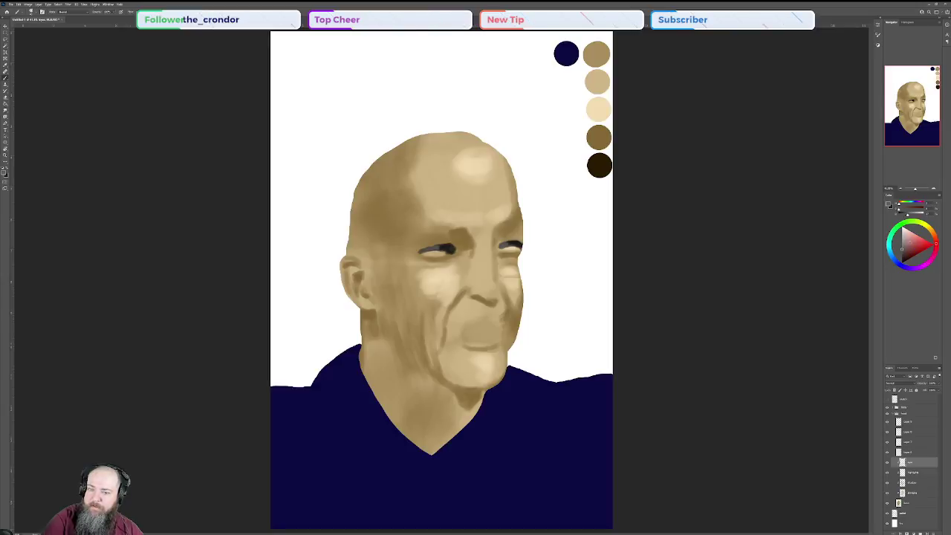
pyautogui.click(910, 240)
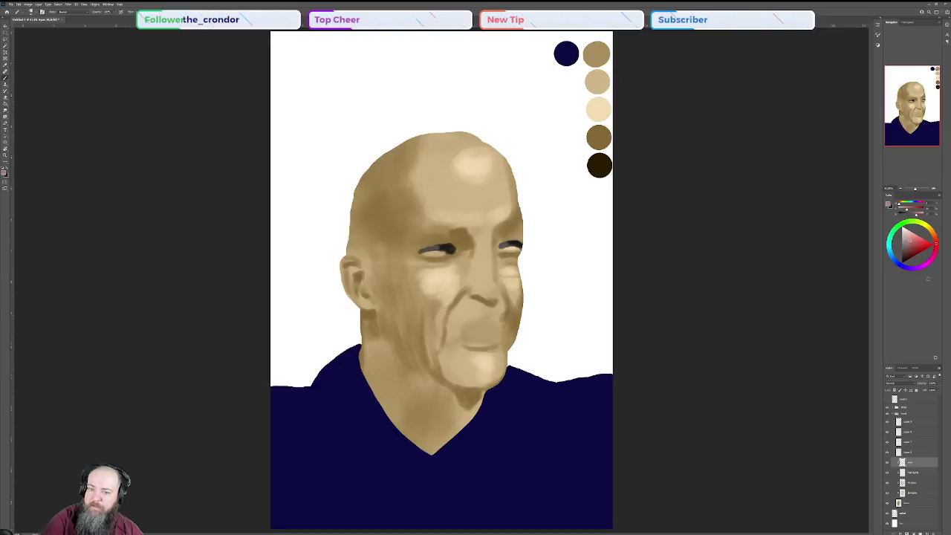
pyautogui.doubleClick(910, 454)
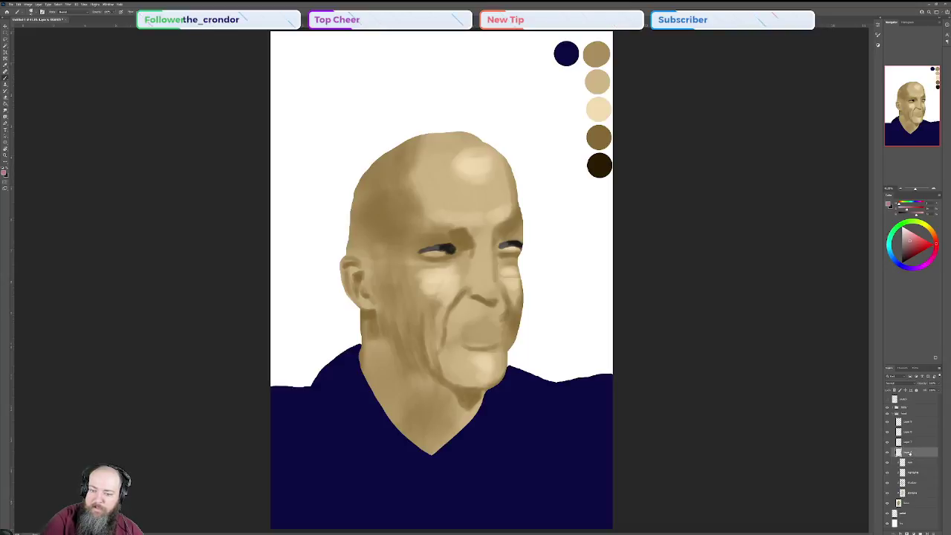
pyautogui.write('lips')
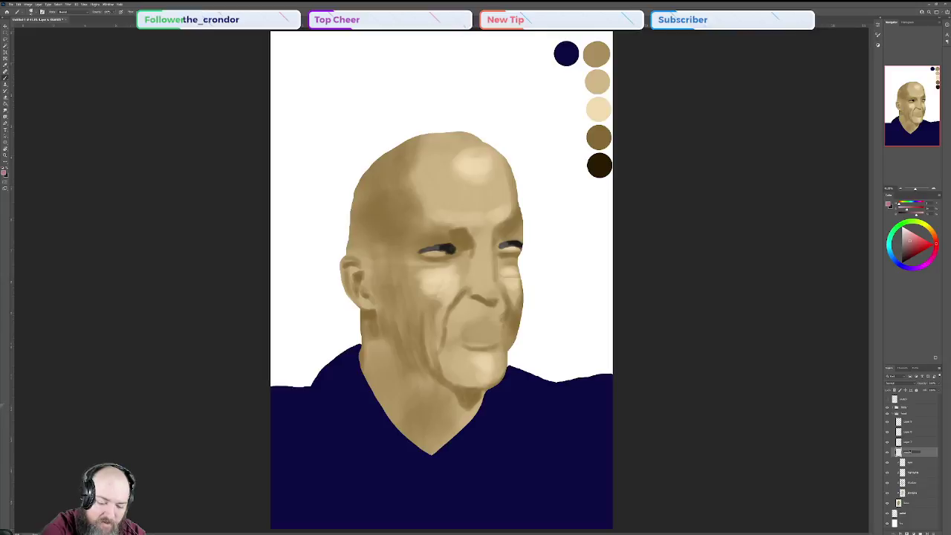
pyautogui.press('Return')
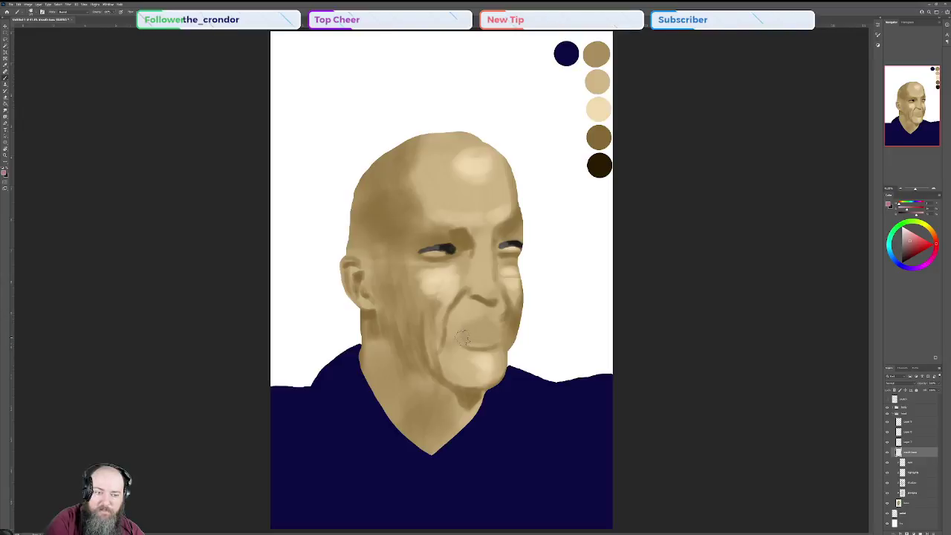
# - Paint the full lip shape in dusty pink and clip the two layers directly above to the mouth layer
pyautogui.moveTo(464, 338); pyautogui.dragTo(497, 336)
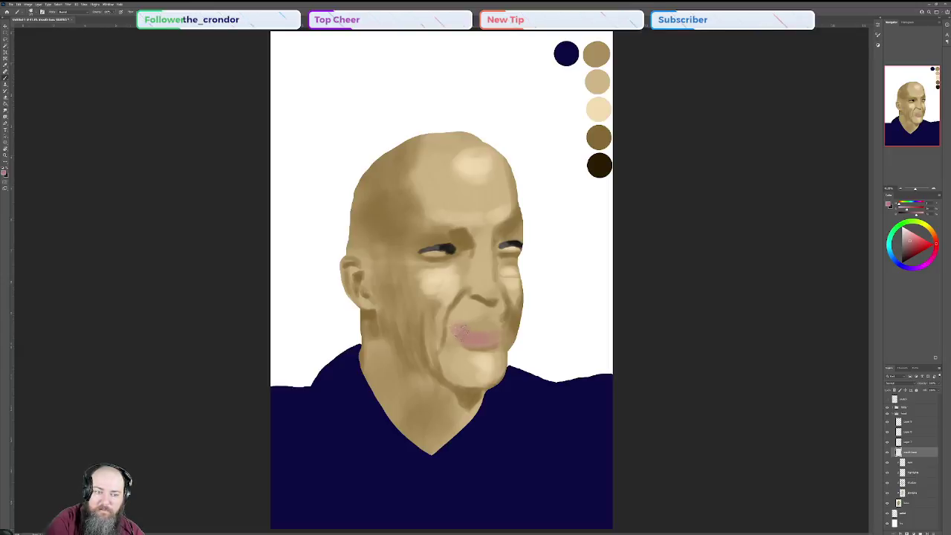
pyautogui.moveTo(460, 331); pyautogui.dragTo(493, 329)
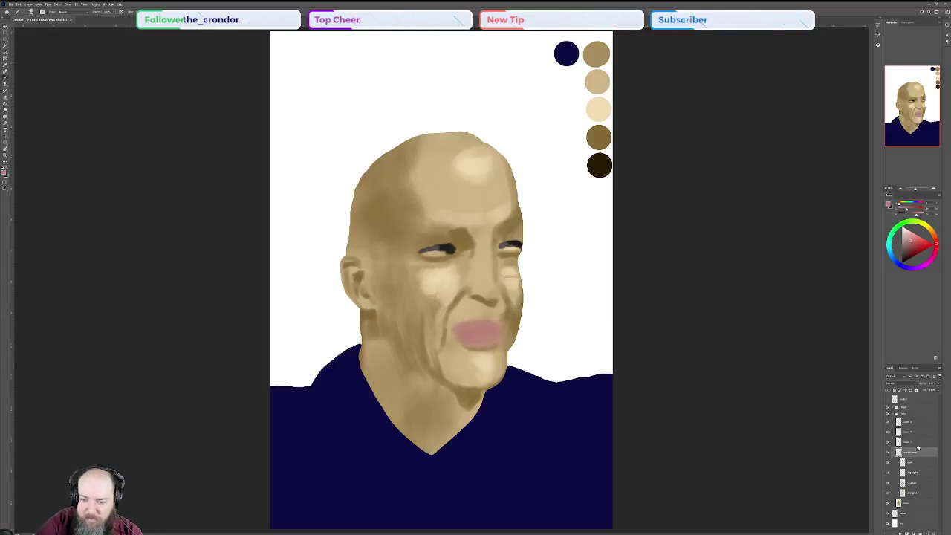
pyautogui.keyDown('alt'); pyautogui.click(923, 434); pyautogui.keyUp('alt')
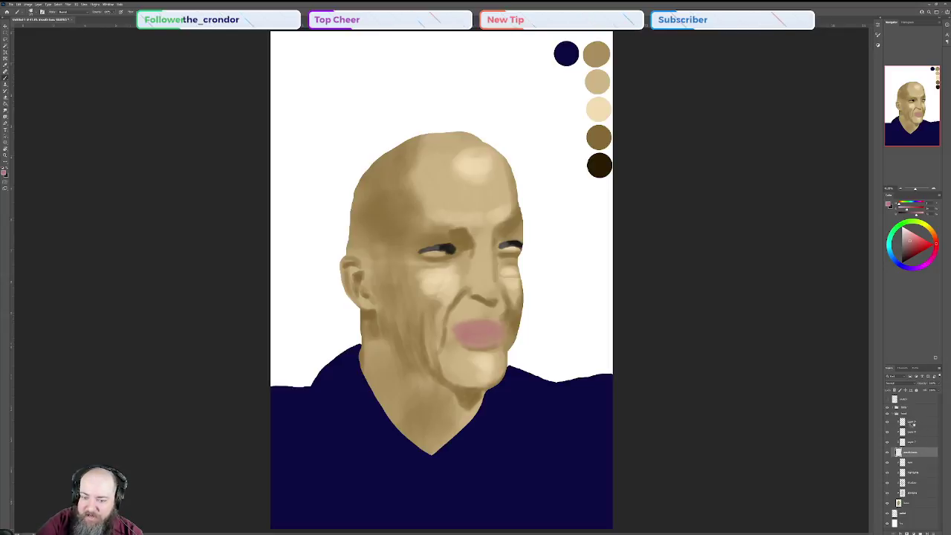
pyautogui.click(913, 423)
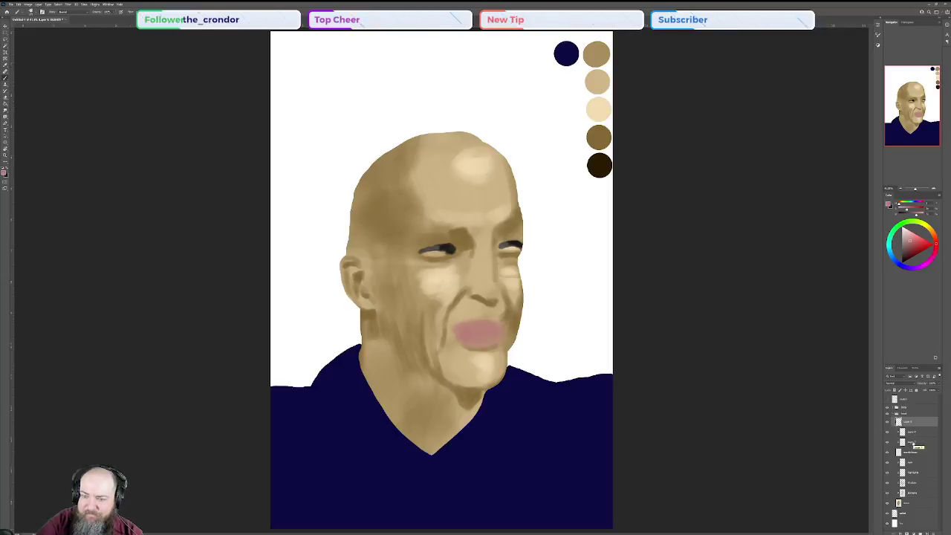
# - On the lower clipped layer, paint the mouth opening and upper lip shadow in dark red with a smaller brush
pyautogui.click(912, 442)
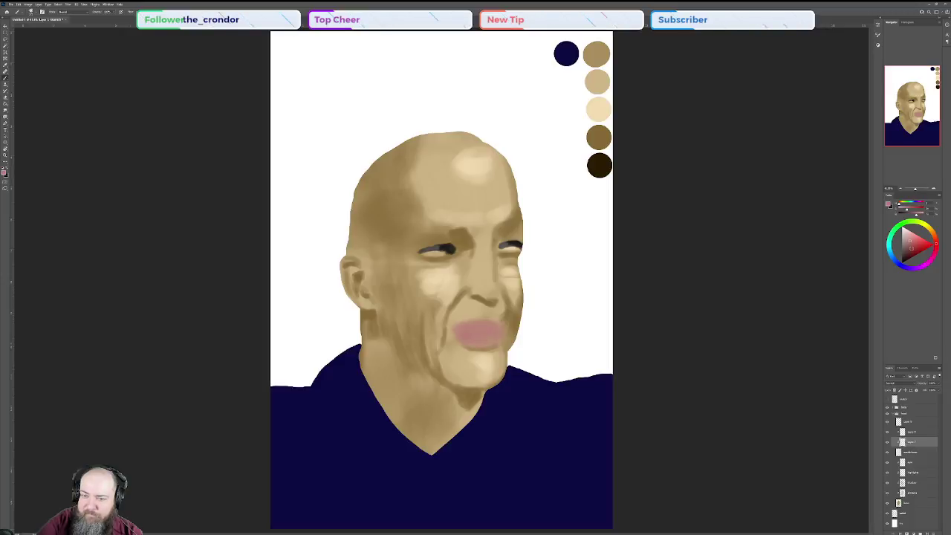
pyautogui.click(911, 252)
pyautogui.press('[')
pyautogui.press('[')
pyautogui.press('[')
pyautogui.press('[')
pyautogui.press('[')
pyautogui.press('[')
pyautogui.press('[')
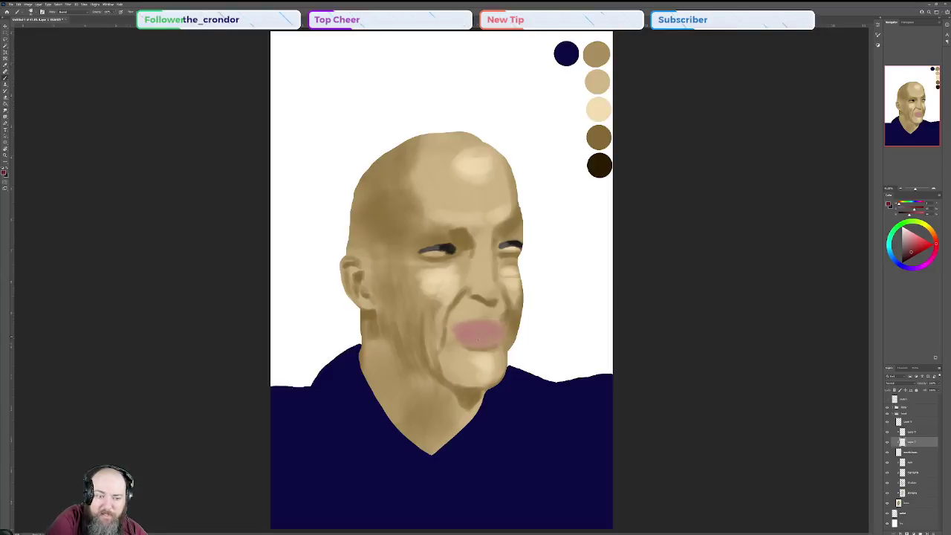
pyautogui.moveTo(485, 337)
pyautogui.mouseDown()
pyautogui.moveTo(495, 337)
pyautogui.moveTo(456, 328)
pyautogui.mouseUp()
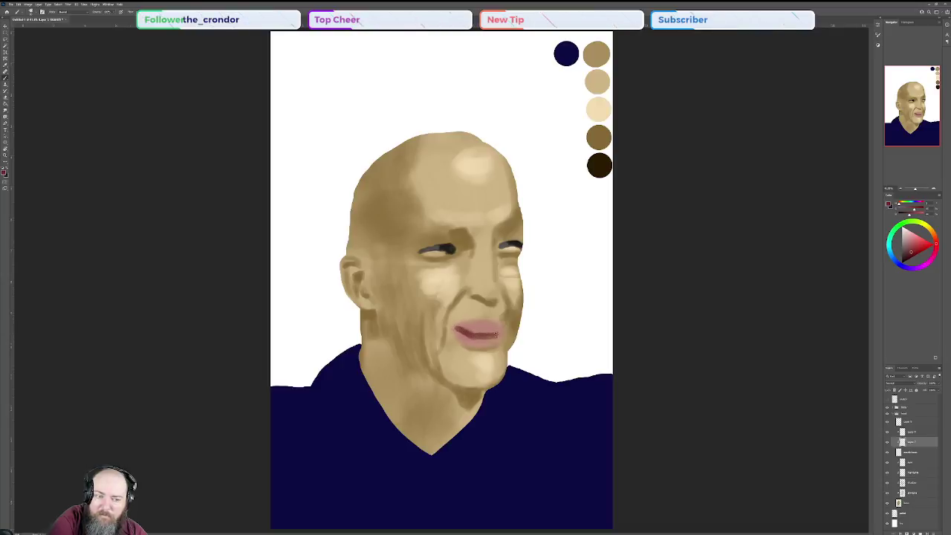
pyautogui.moveTo(490, 336); pyautogui.dragTo(481, 335)
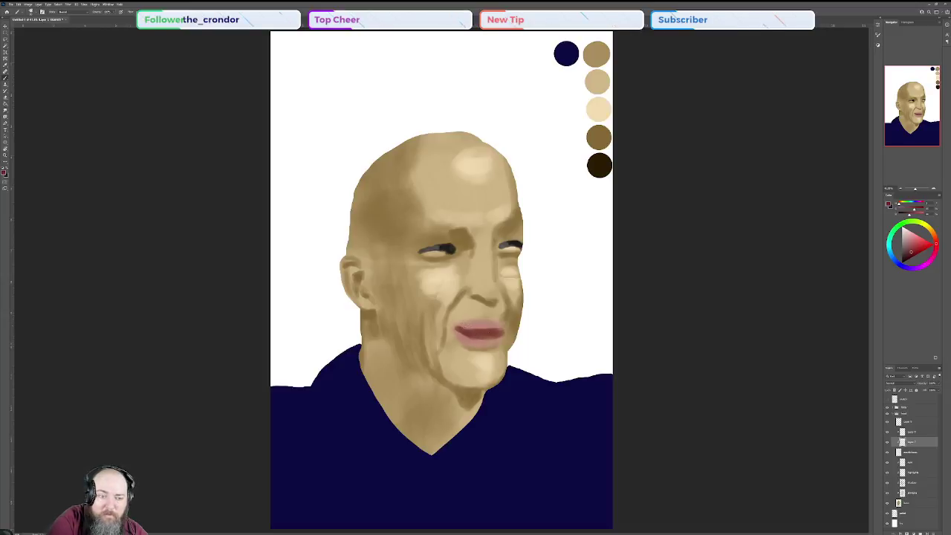
pyautogui.moveTo(461, 327); pyautogui.dragTo(497, 326)
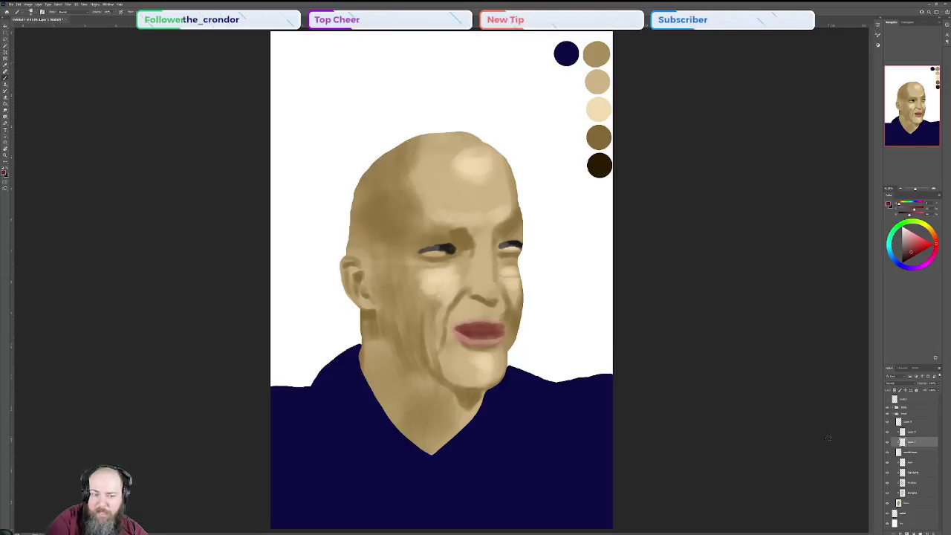
# - Rename the upper of the two clipped mouth layers as highlight and the lower one as shadow
pyautogui.click(913, 431)
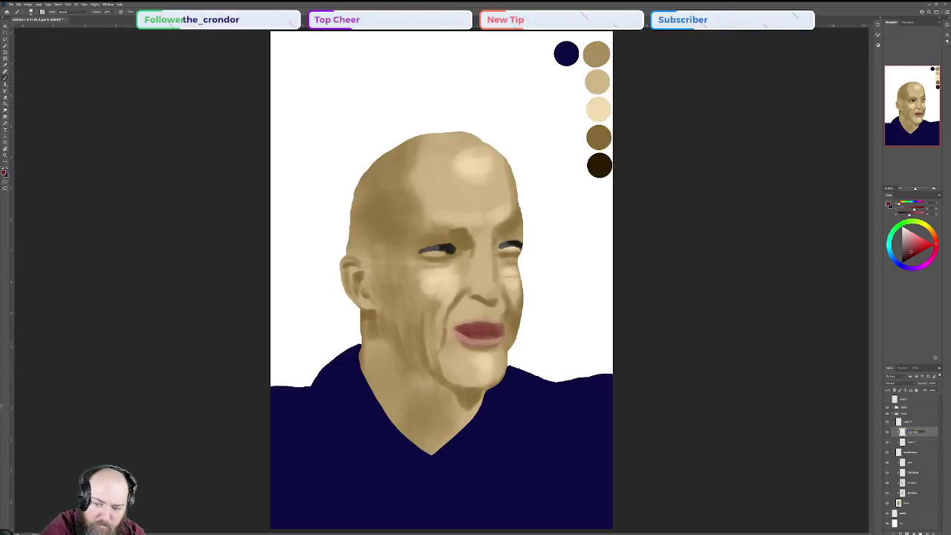
pyautogui.click(913, 442)
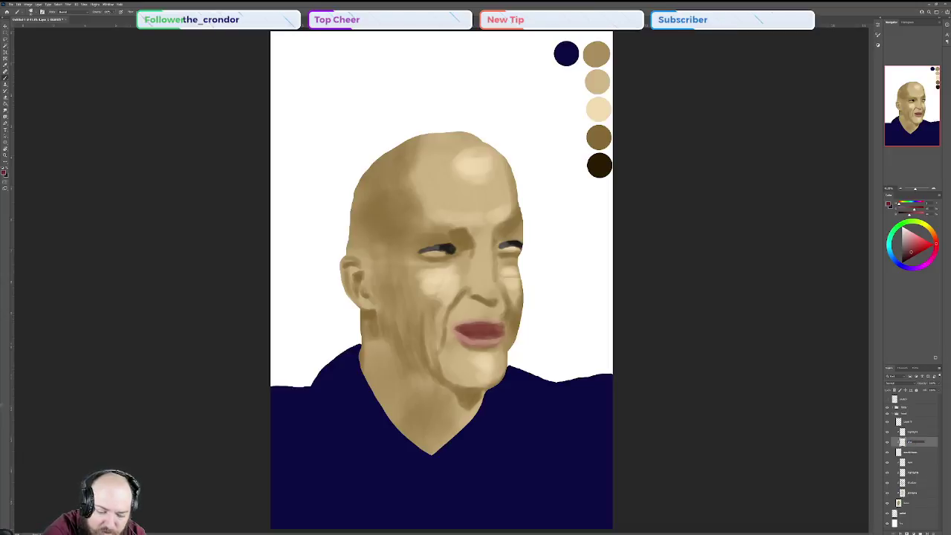
pyautogui.press('Return')
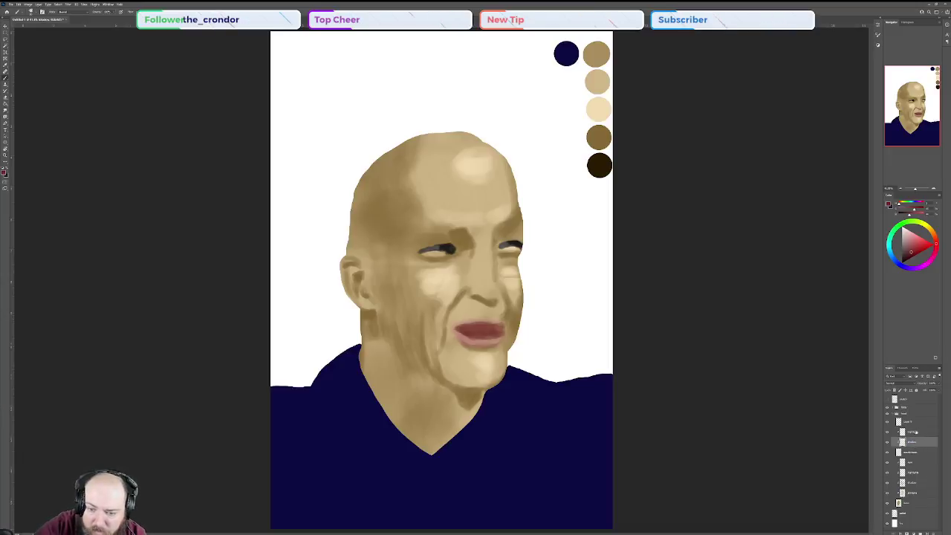
# - Paint pale pink highlights on the lower lip and the middle of the upper lip on the highlight layer
pyautogui.click(912, 432)
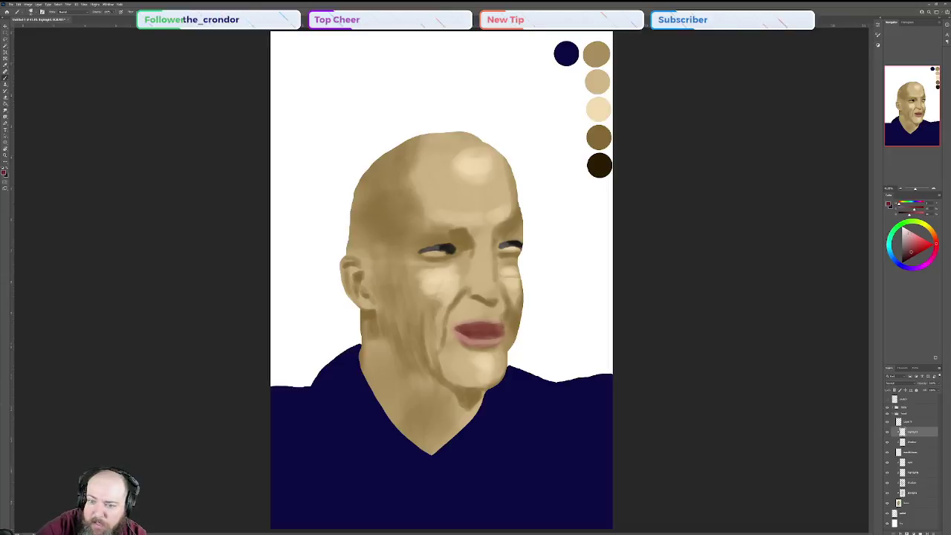
pyautogui.click(909, 234)
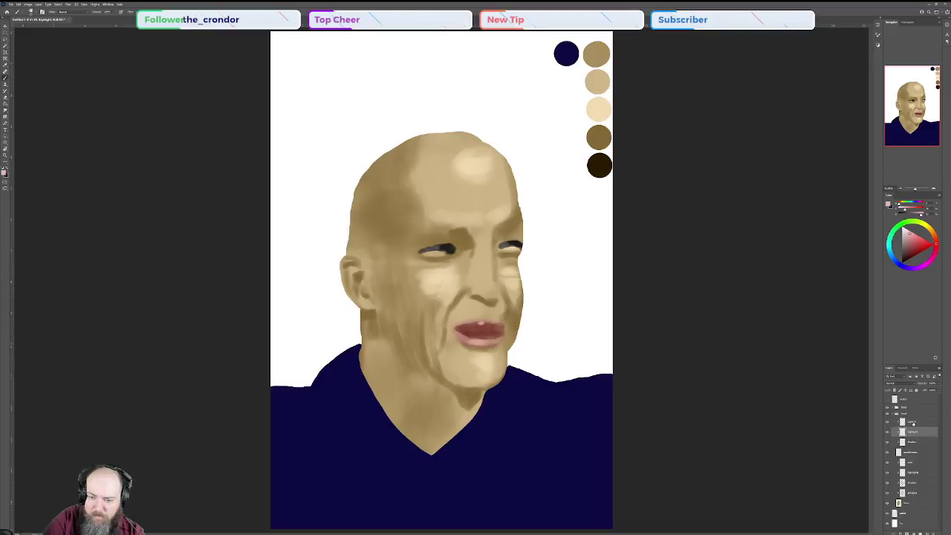
# - Rename the clipped layer directly above the highlight layer as teeth
pyautogui.doubleClick(912, 422)
pyautogui.write('teeth')
pyautogui.press('Return')
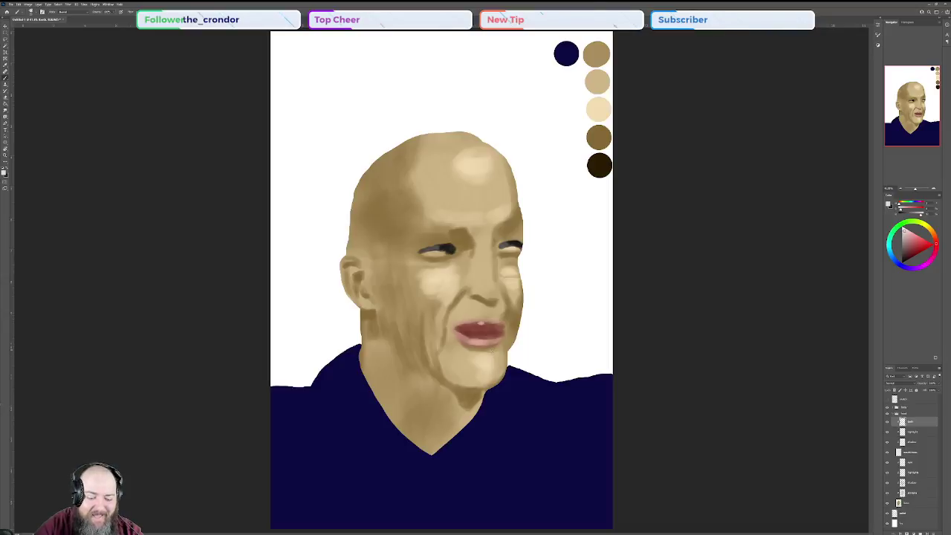
# - Paint a row of off-white upper teeth across the mouth opening on the teeth layer, and add a small bright accent on the upper lip's centre
pyautogui.scroll(6, 483, 332)
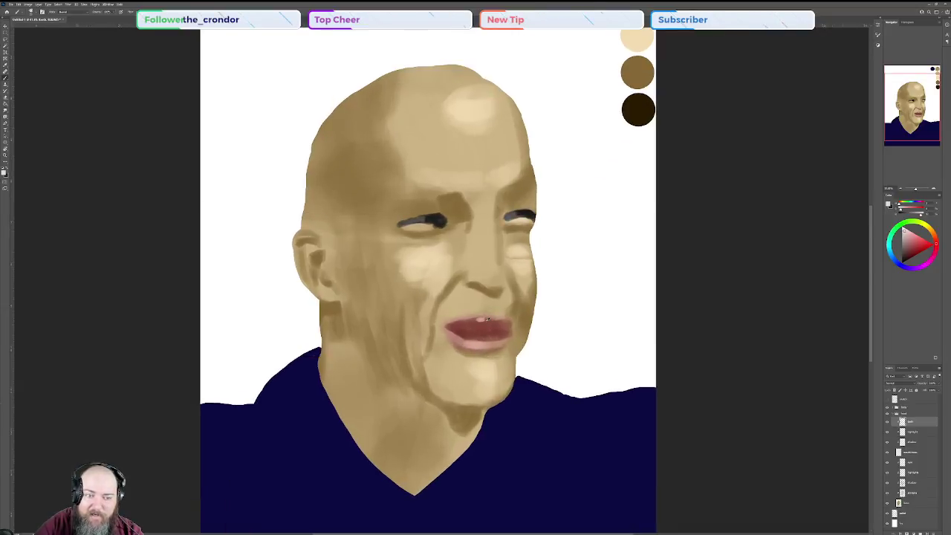
pyautogui.scroll(2, 486, 320)
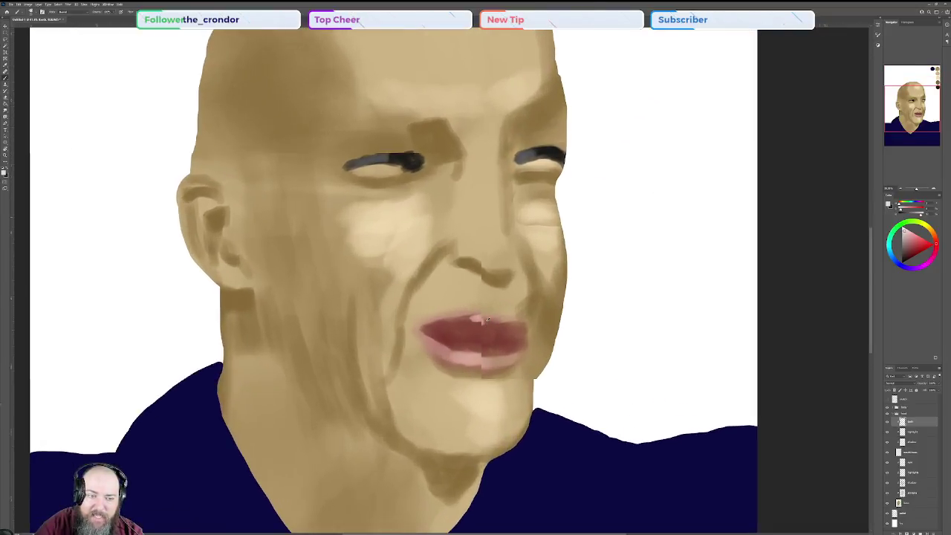
pyautogui.scroll(2, 487, 322)
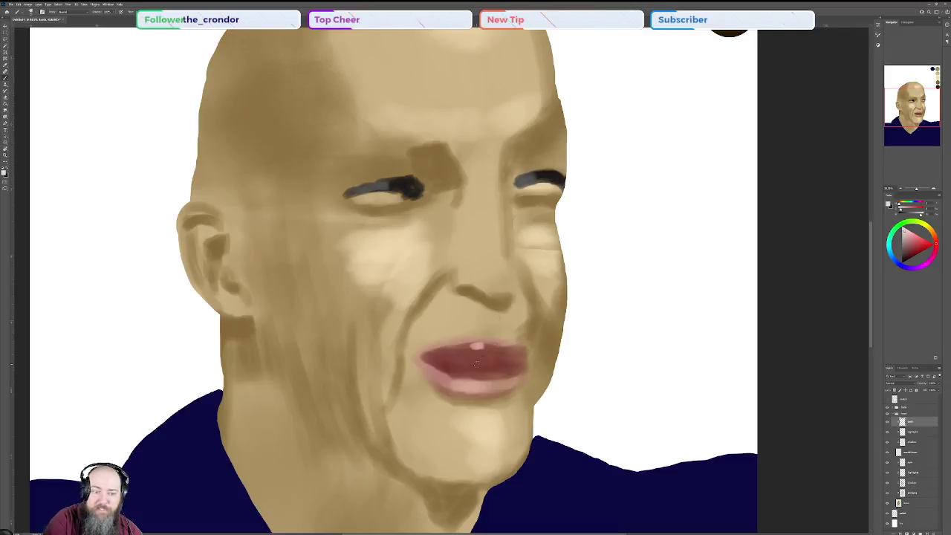
pyautogui.moveTo(477, 363); pyautogui.dragTo(522, 362)
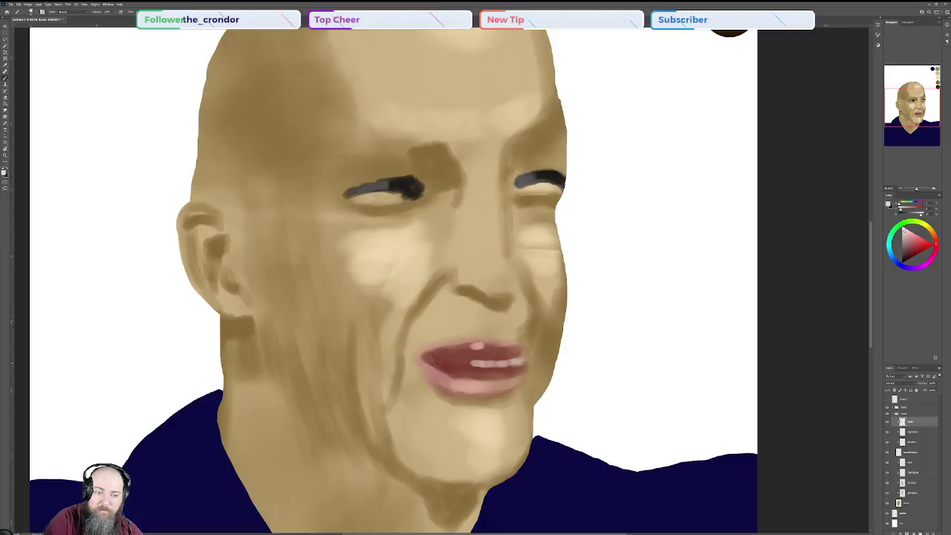
pyautogui.moveTo(450, 365)
pyautogui.mouseDown()
pyautogui.moveTo(501, 364)
pyautogui.moveTo(432, 364)
pyautogui.moveTo(478, 363)
pyautogui.moveTo(434, 355)
pyautogui.moveTo(520, 354)
pyautogui.moveTo(459, 366)
pyautogui.moveTo(513, 365)
pyautogui.mouseUp()
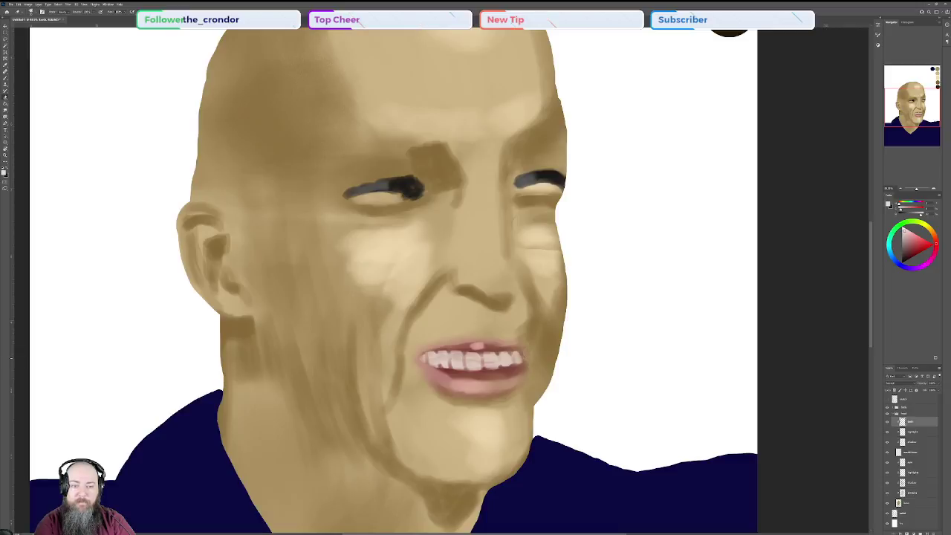
pyautogui.click(912, 432)
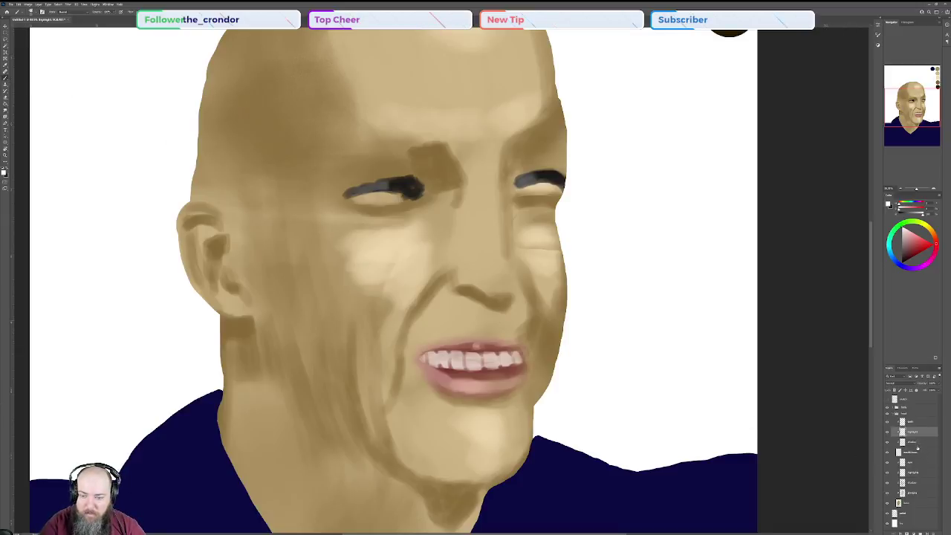
pyautogui.click(920, 423)
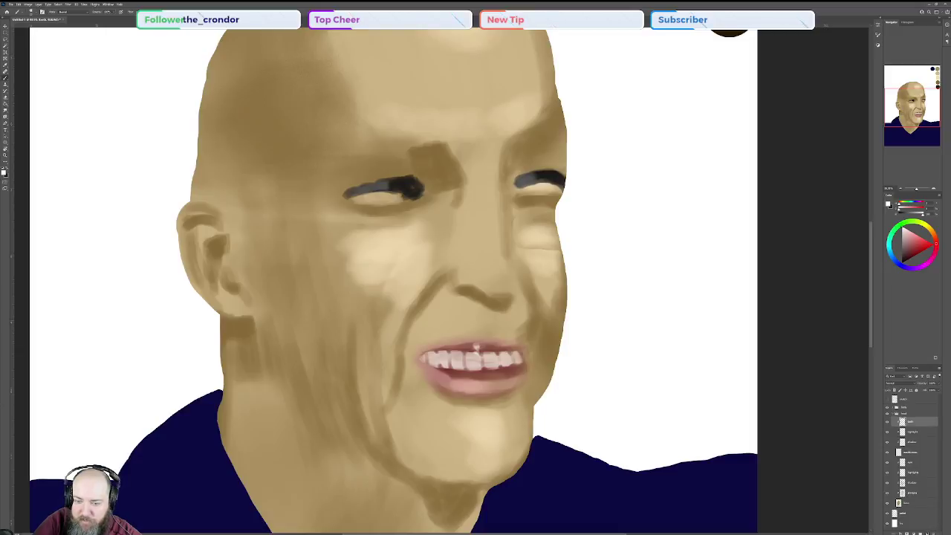
# - Add three new layers above teeth, rename the lowest one eyebrows, and move it into the clipped face layers directly below the mouth's base layer
pyautogui.hotkey('ctrl', 'shift', 'alt', 'n')
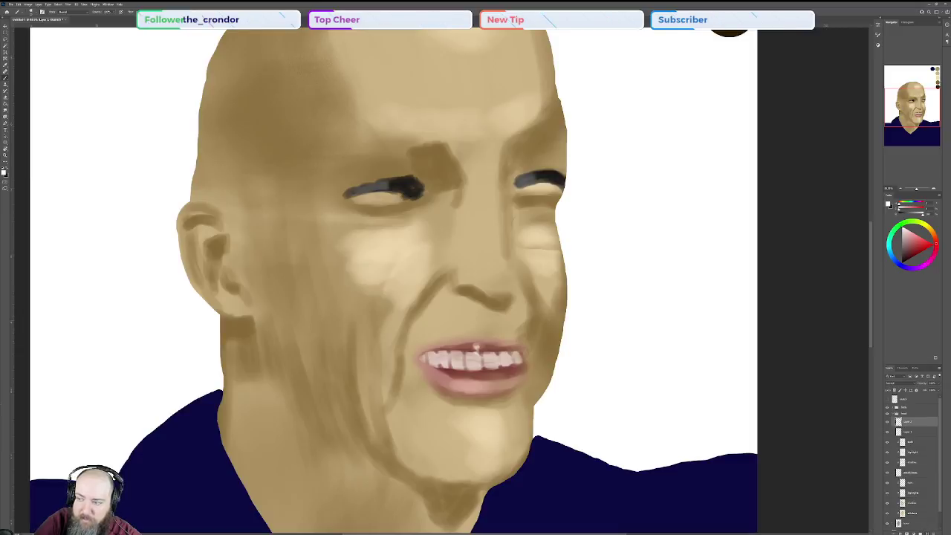
pyautogui.click(927, 532)
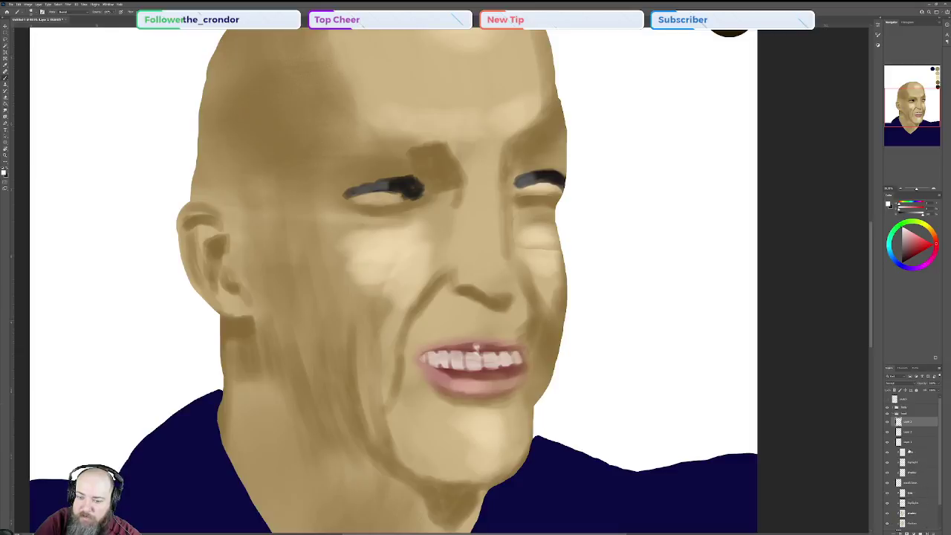
pyautogui.doubleClick(906, 442)
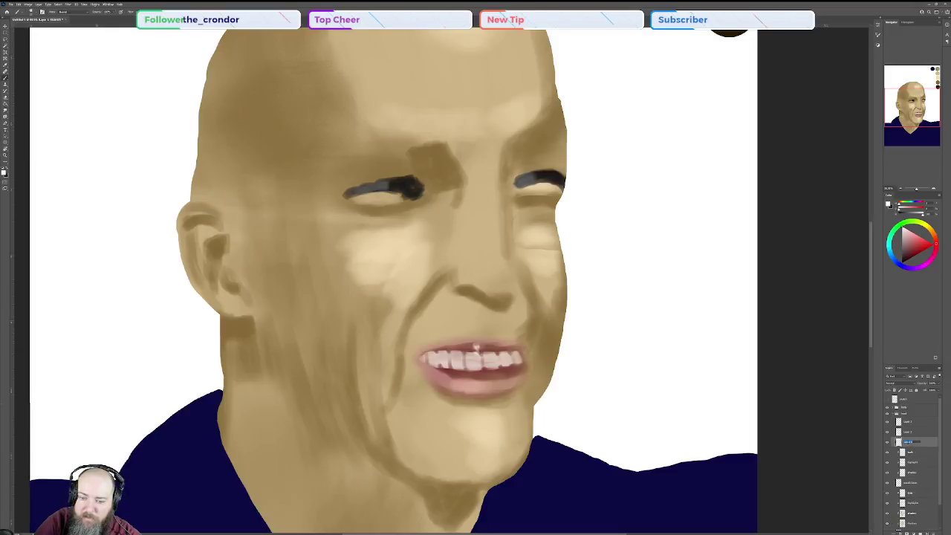
pyautogui.write('mouthws')
pyautogui.press('Return')
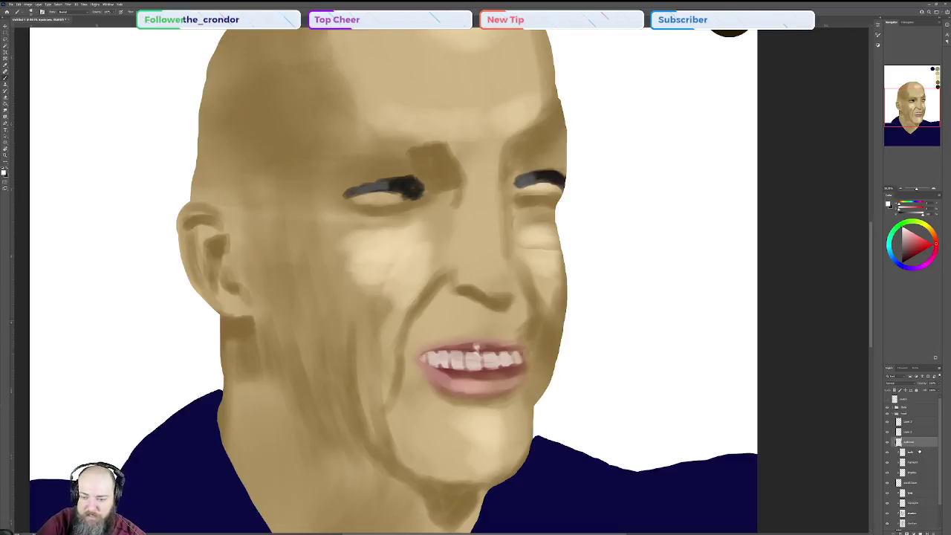
pyautogui.moveTo(914, 444); pyautogui.dragTo(916, 489)
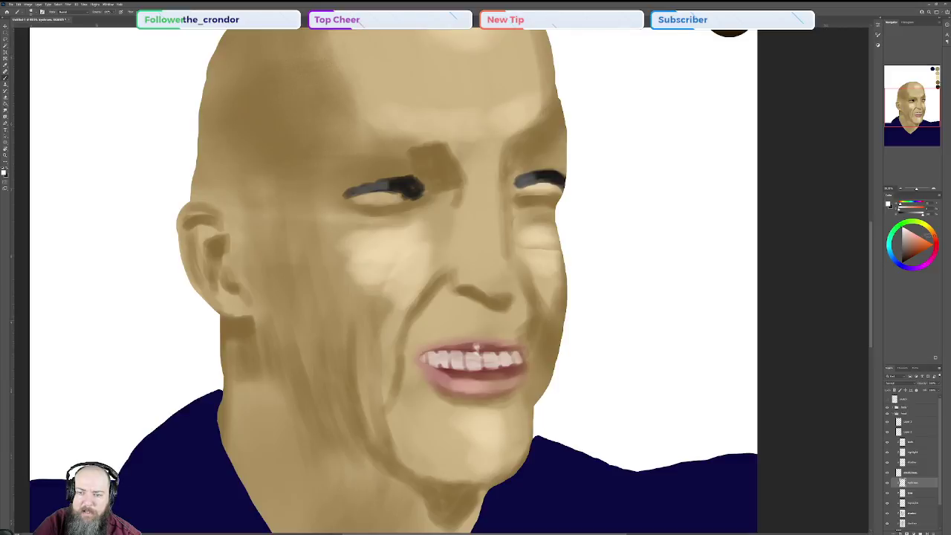
# - Choose a very dark brown and sketch a thin guide line for each eyebrow above both eyes on the eyebrows layer
pyautogui.moveTo(907, 250); pyautogui.dragTo(908, 260)
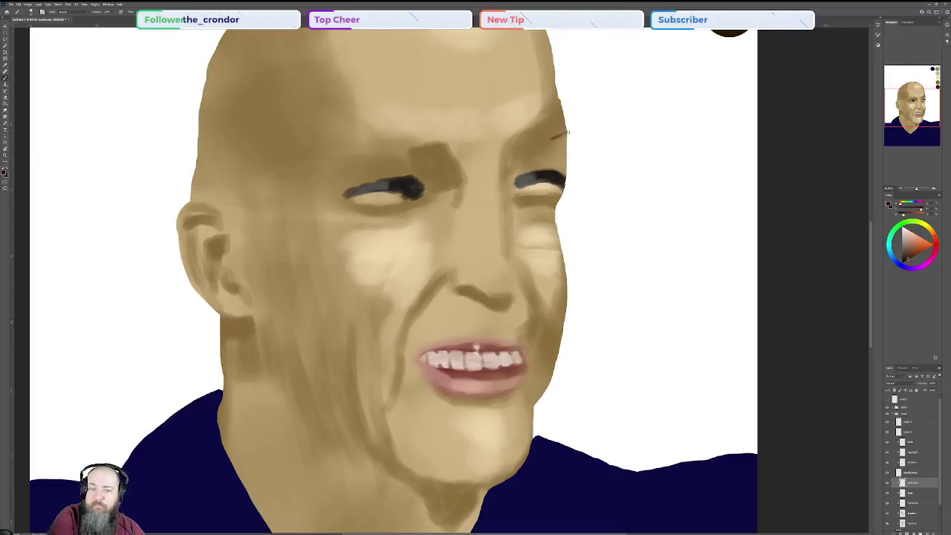
pyautogui.moveTo(566, 134); pyautogui.dragTo(512, 153)
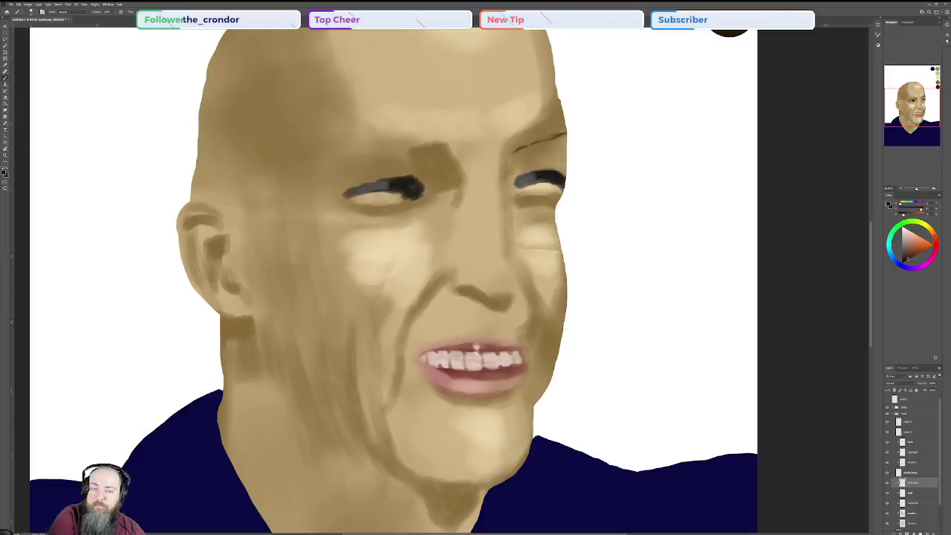
pyautogui.moveTo(511, 152); pyautogui.dragTo(564, 134)
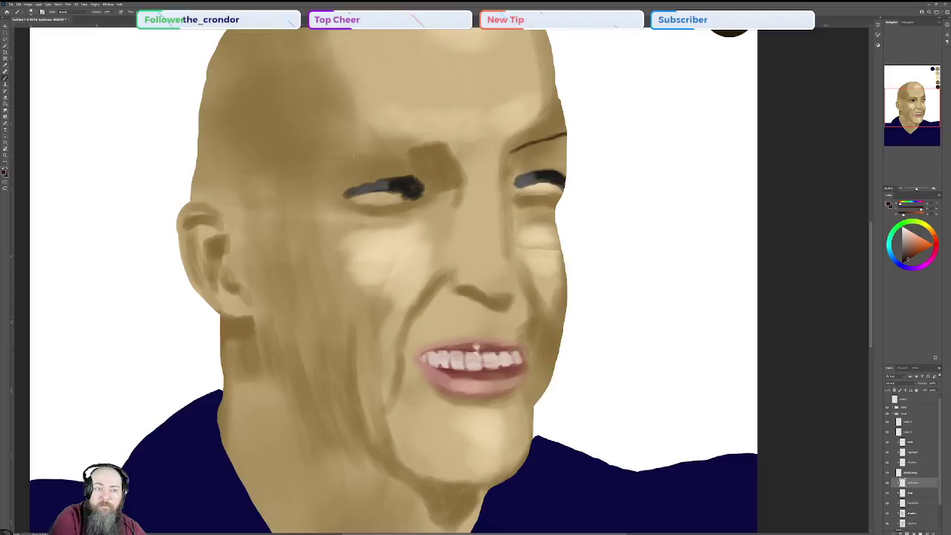
pyautogui.moveTo(355, 156); pyautogui.dragTo(406, 160)
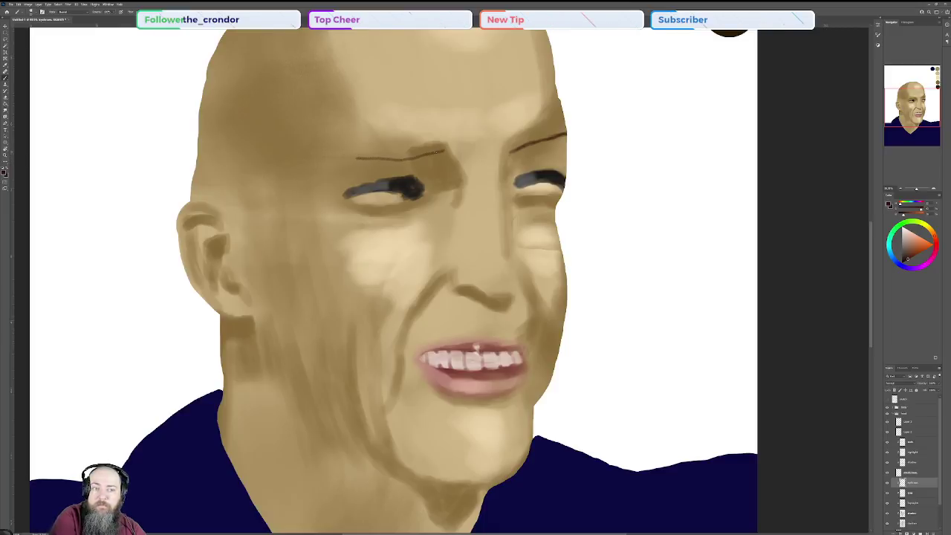
pyautogui.moveTo(413, 158); pyautogui.dragTo(451, 150)
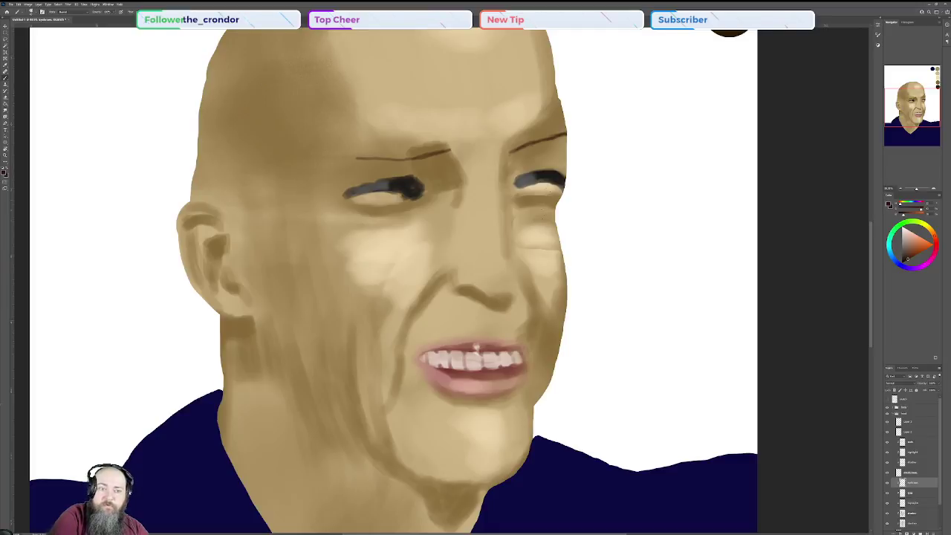
# - Thicken both eyebrows into solid dark brown shapes with broader strokes along their guide lines
pyautogui.moveTo(508, 150); pyautogui.dragTo(571, 126)
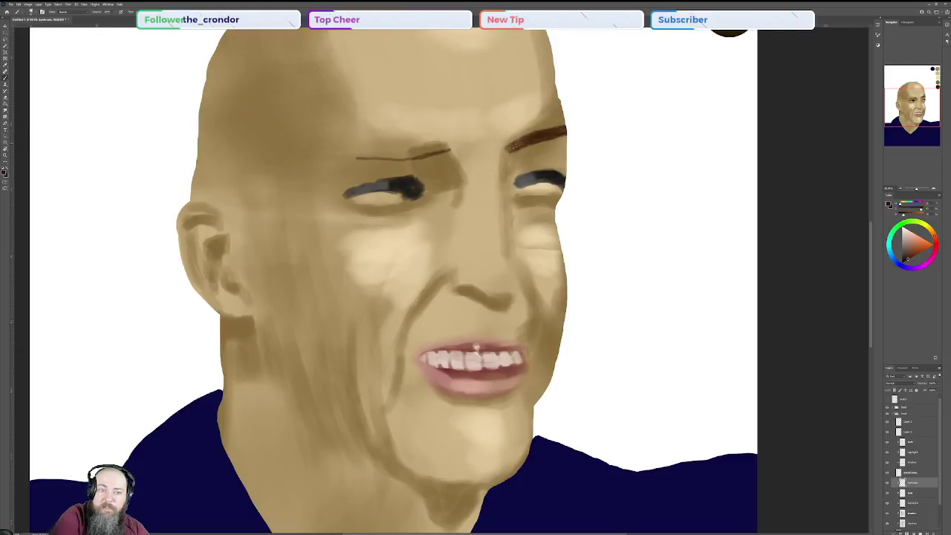
pyautogui.moveTo(511, 148)
pyautogui.mouseDown()
pyautogui.moveTo(560, 128)
pyautogui.moveTo(536, 132)
pyautogui.moveTo(574, 137)
pyautogui.mouseUp()
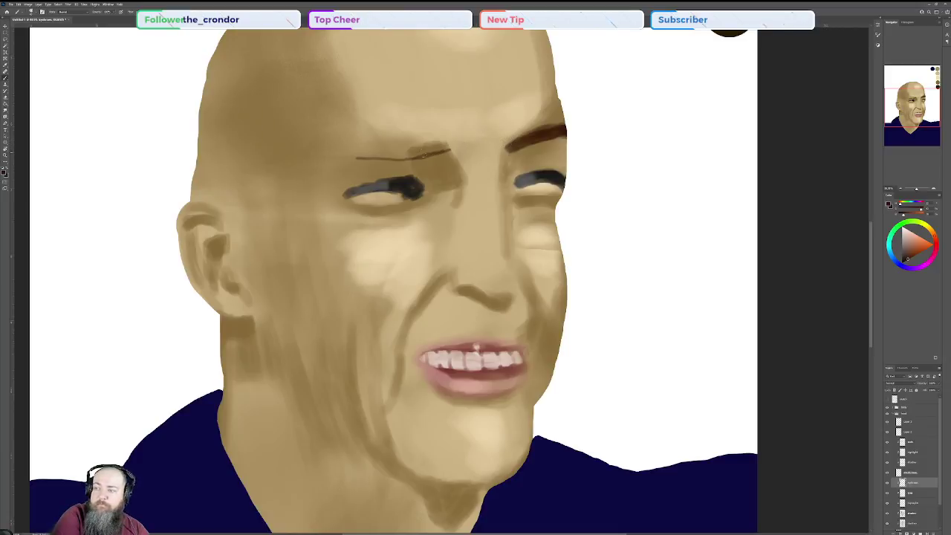
pyautogui.moveTo(359, 151); pyautogui.dragTo(446, 149)
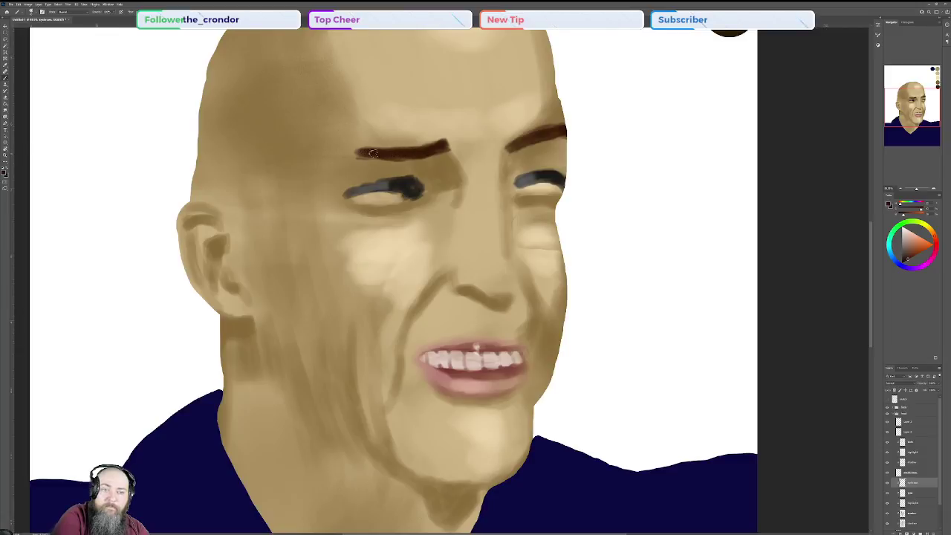
pyautogui.moveTo(365, 155); pyautogui.dragTo(407, 157)
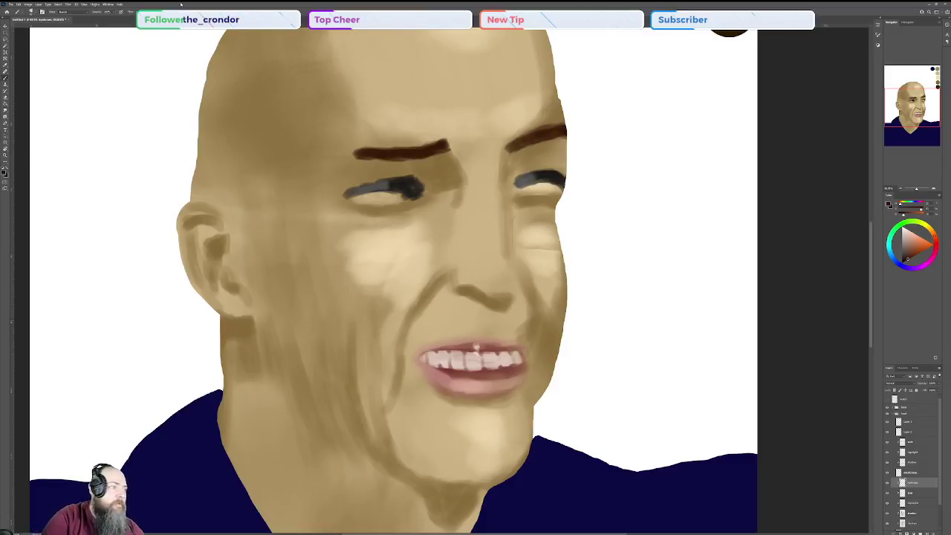
# - Look through the brush preset collection for a textured brush to use on the eyebrows
pyautogui.click(30, 11)
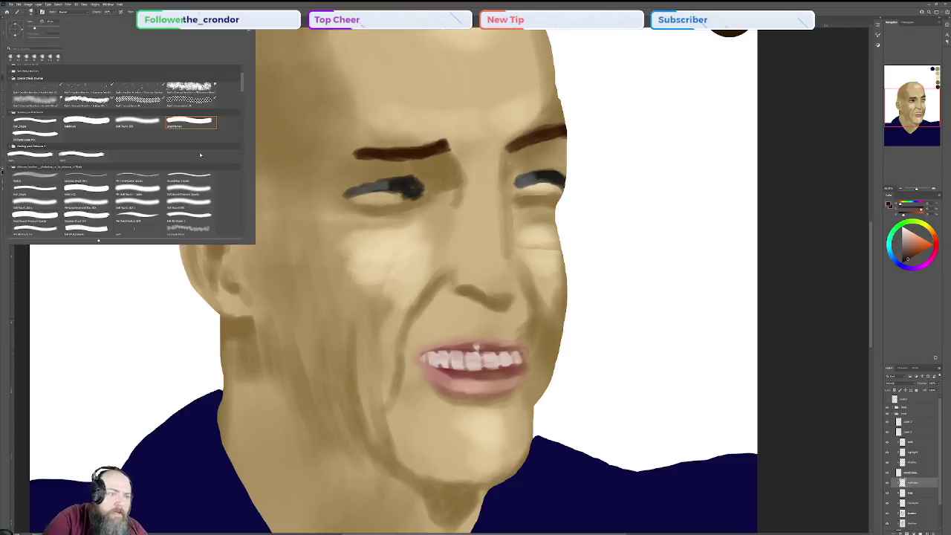
pyautogui.scroll(-4, 211, 169)
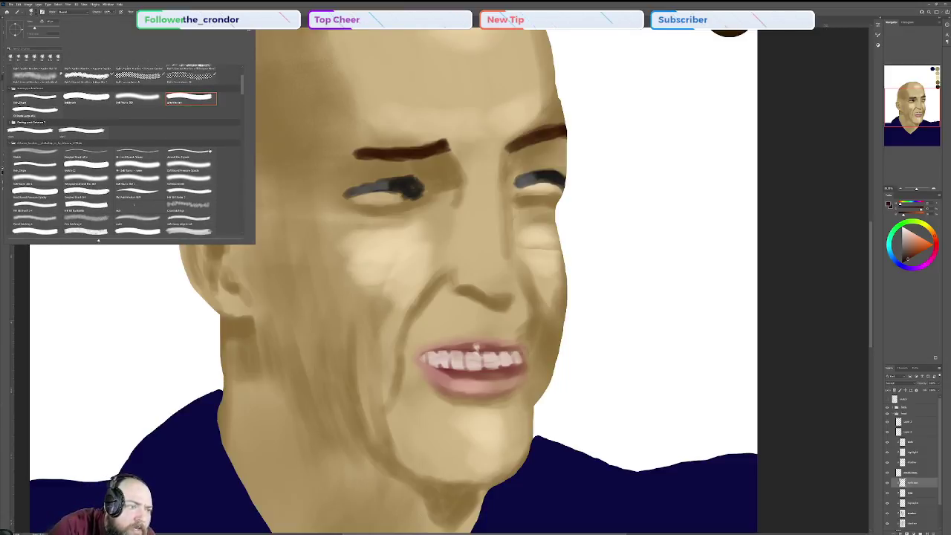
pyautogui.scroll(-2, 209, 151)
pyautogui.scroll(-3, 200, 164)
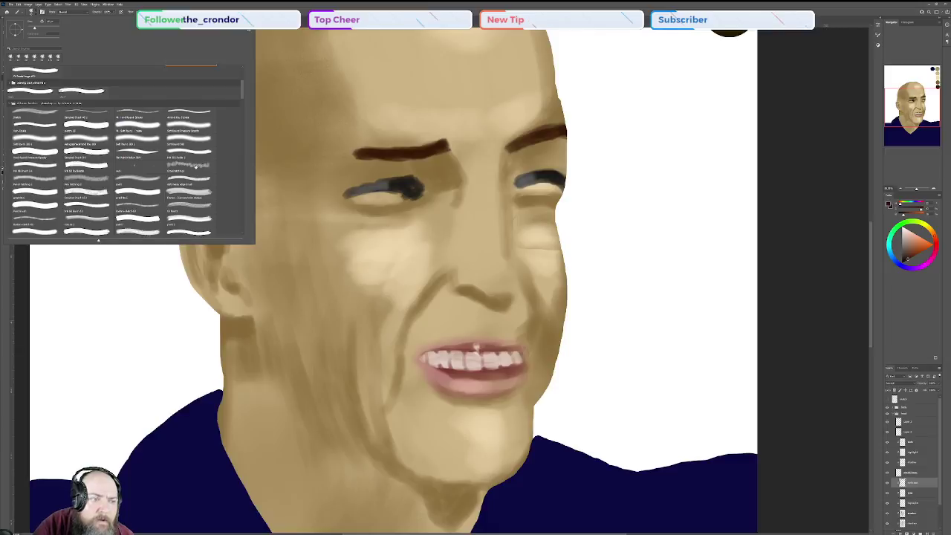
pyautogui.scroll(-4, 195, 168)
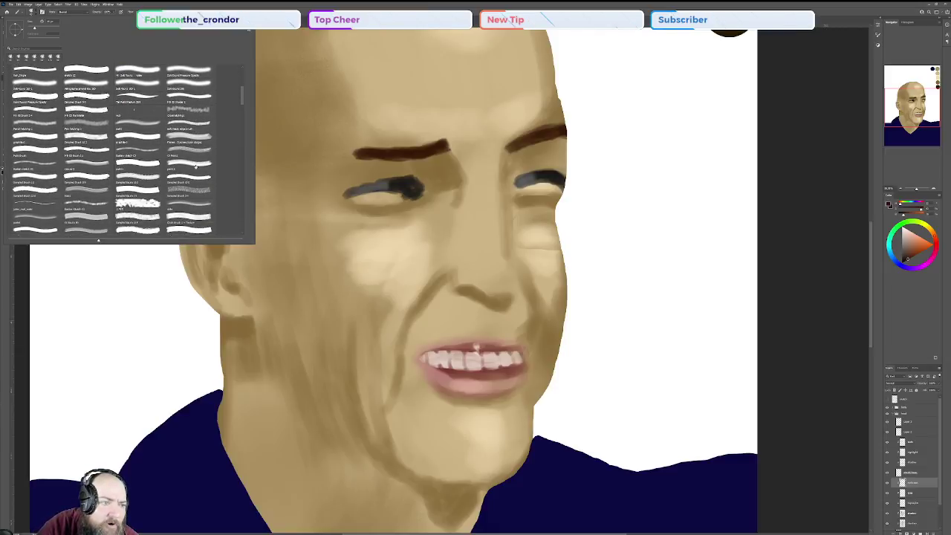
pyautogui.click(87, 191)
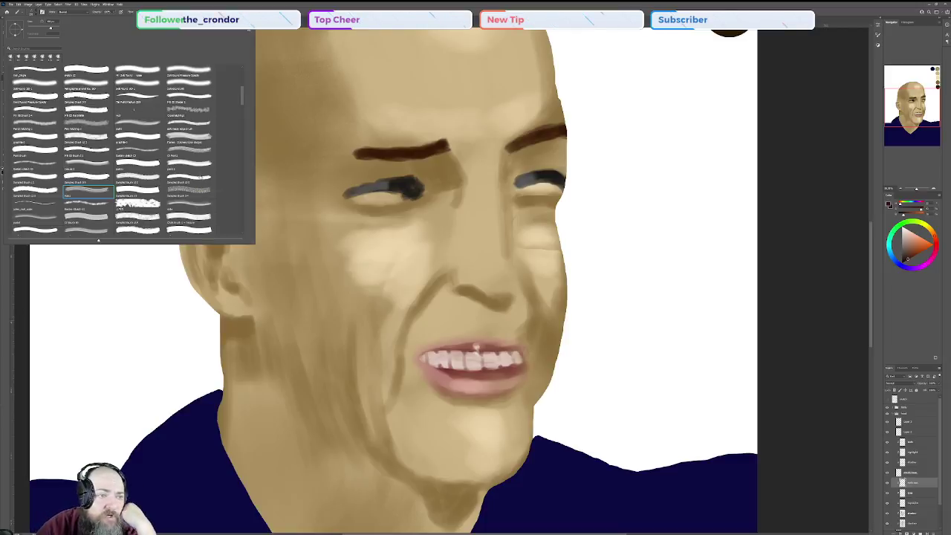
pyautogui.scroll(-5, 120, 209)
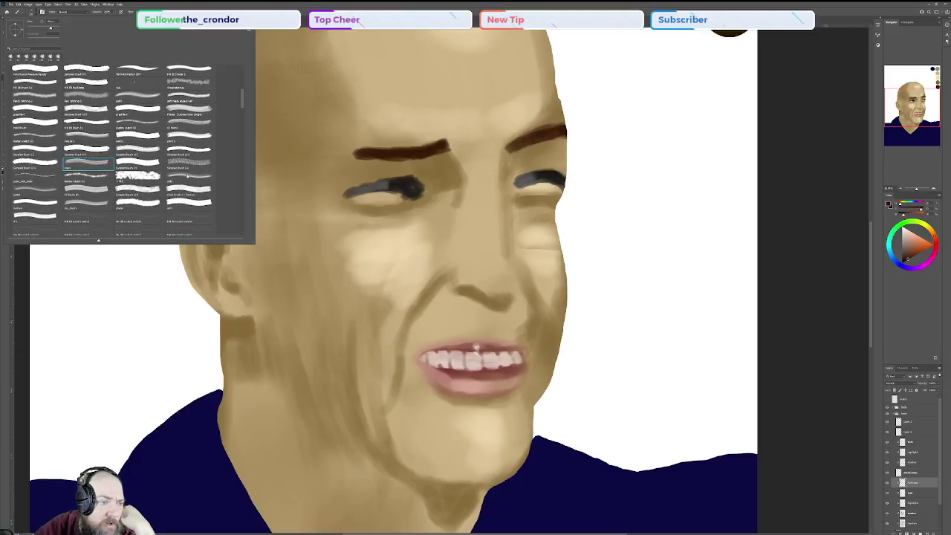
pyautogui.scroll(-1, 187, 176)
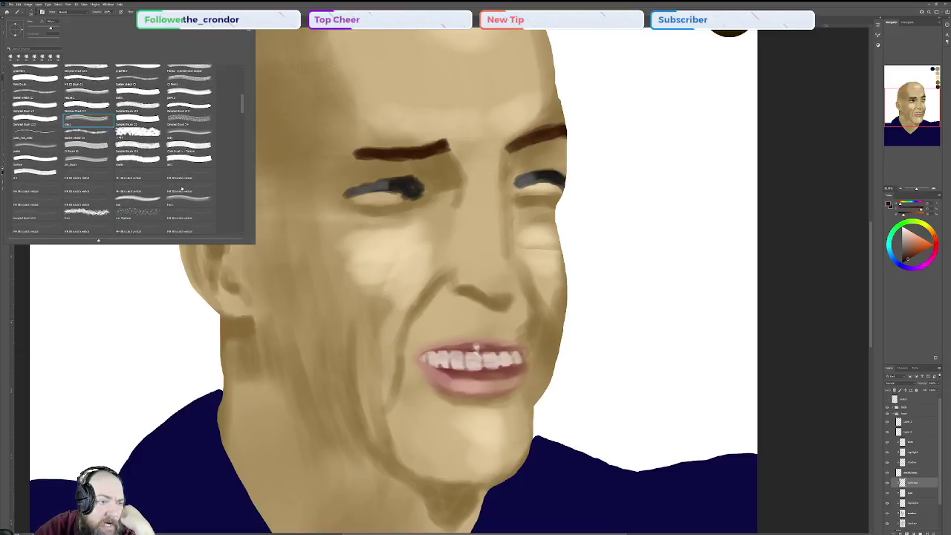
# - Try several brush presets and choose a textured bristle brush for painting fine eyebrow hairs
pyautogui.scroll(-1, 181, 189)
pyautogui.click(146, 191)
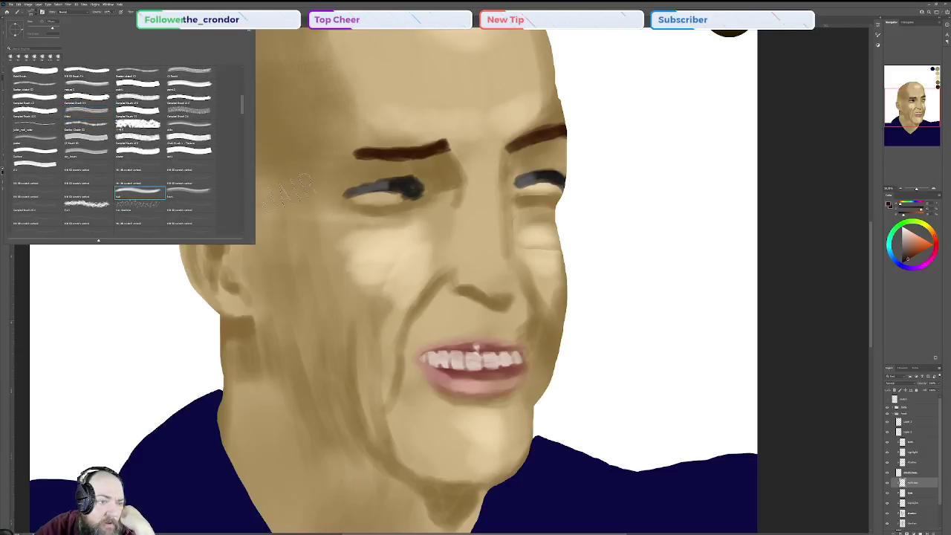
pyautogui.click(191, 192)
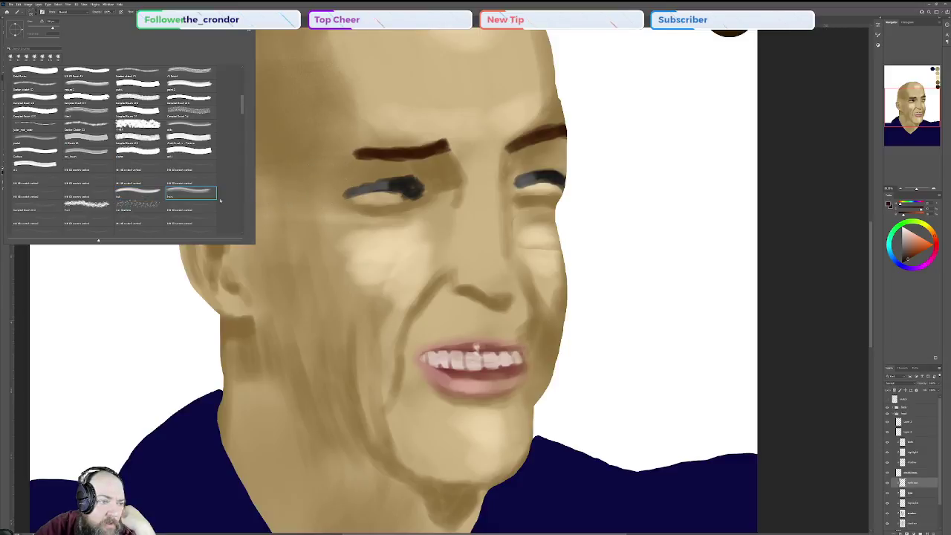
pyautogui.click(50, 205)
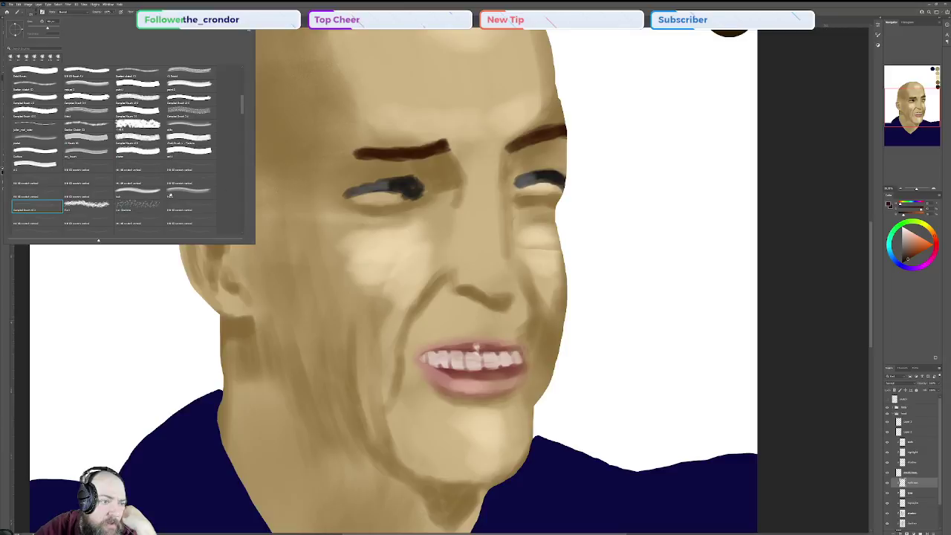
pyautogui.click(174, 193)
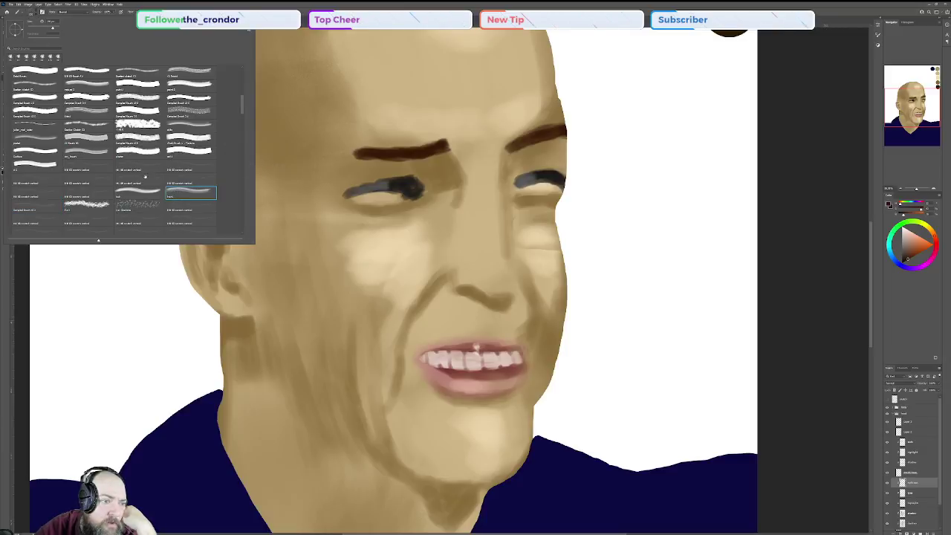
pyautogui.click(146, 207)
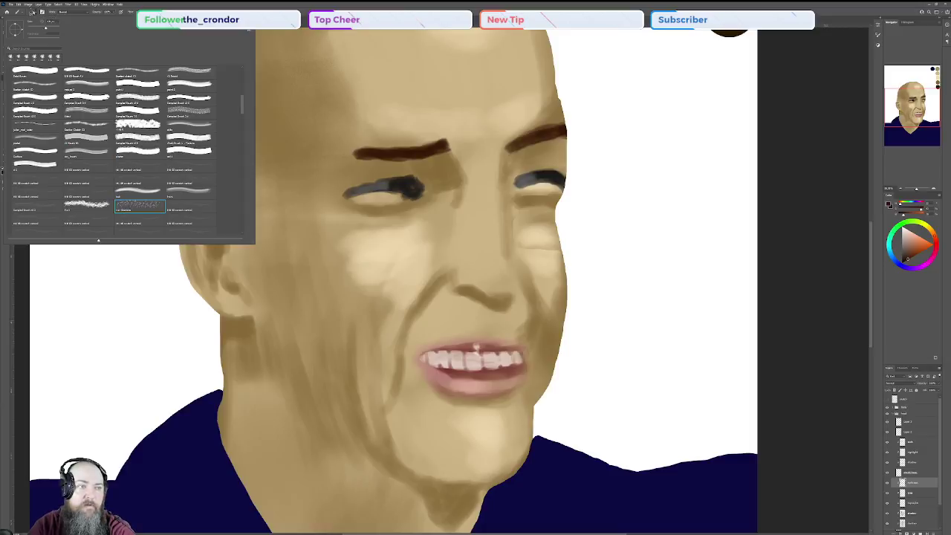
pyautogui.click(35, 13)
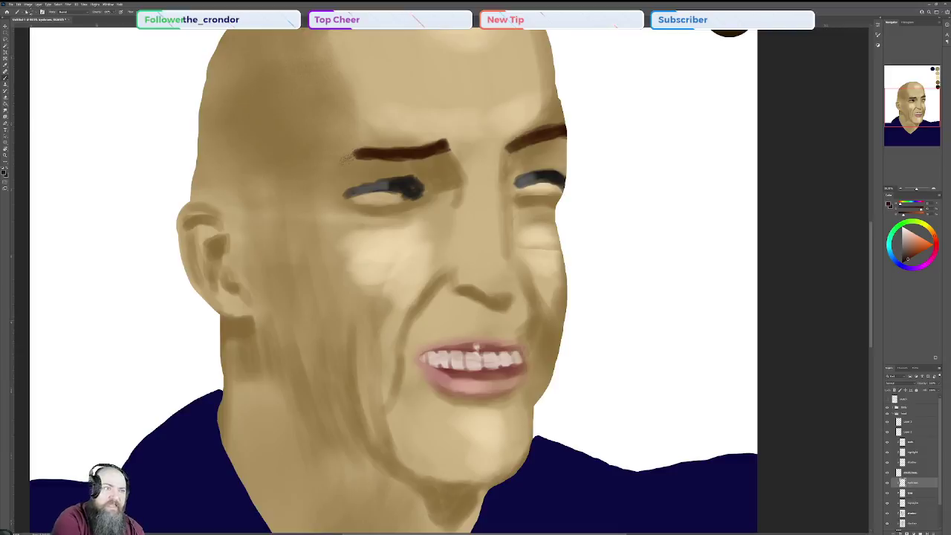
pyautogui.click(33, 12)
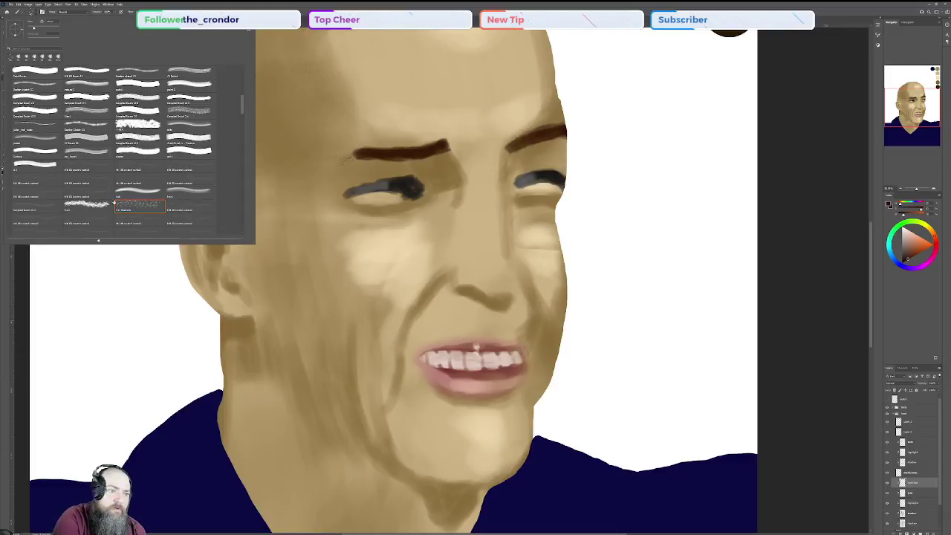
pyautogui.click(182, 192)
pyautogui.click(36, 14)
pyautogui.click(37, 14)
pyautogui.click(39, 12)
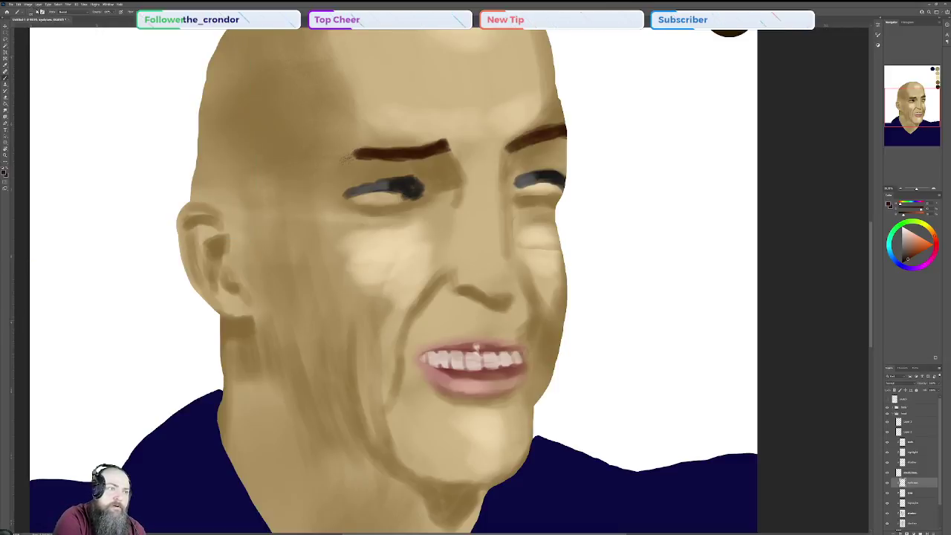
# - Paint short dark brown hair strokes along both eyebrows to roughen their edges and extend their tips
pyautogui.moveTo(357, 167); pyautogui.dragTo(368, 187)
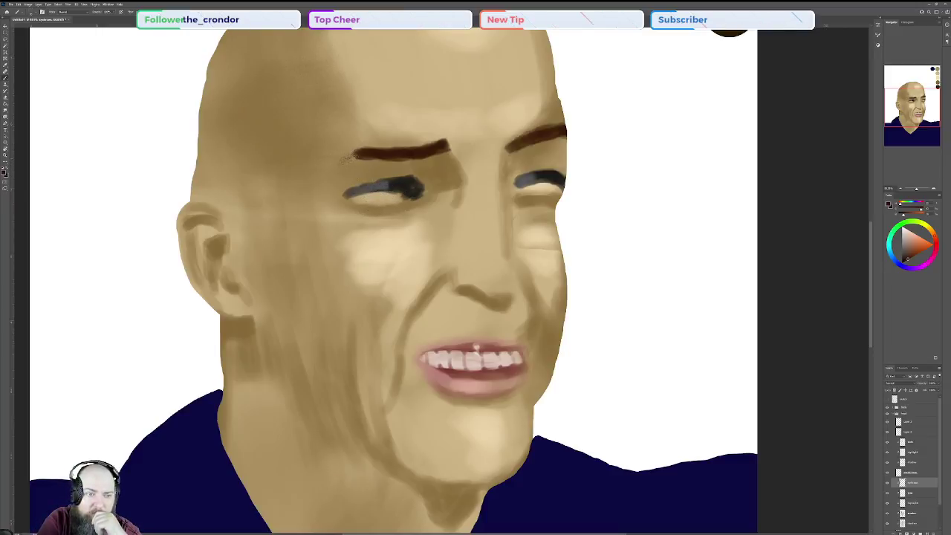
pyautogui.moveTo(348, 157)
pyautogui.mouseDown()
pyautogui.moveTo(339, 162)
pyautogui.moveTo(435, 140)
pyautogui.moveTo(397, 161)
pyautogui.mouseUp()
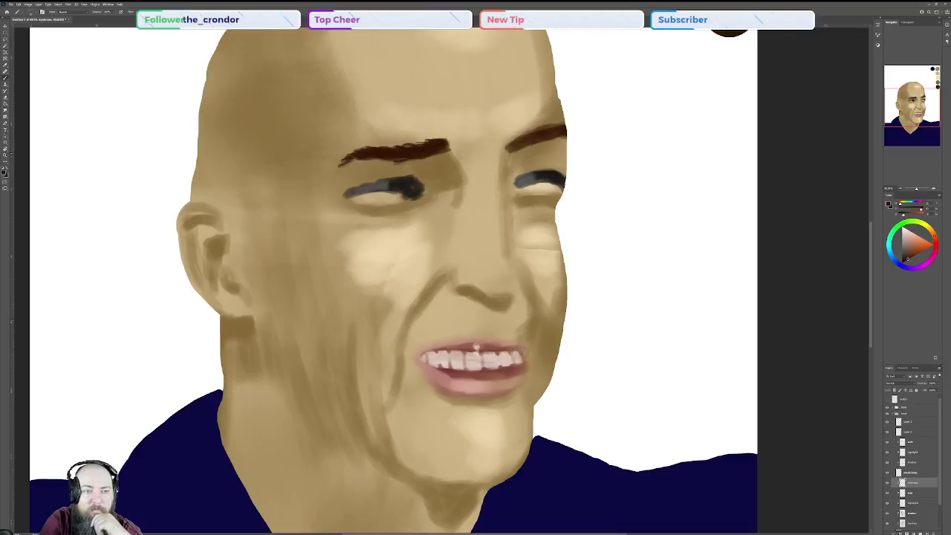
pyautogui.moveTo(519, 141); pyautogui.dragTo(503, 151)
pyautogui.moveTo(519, 138)
pyautogui.mouseDown()
pyautogui.moveTo(505, 146)
pyautogui.moveTo(554, 125)
pyautogui.mouseUp()
pyautogui.moveTo(557, 127)
pyautogui.mouseDown()
pyautogui.moveTo(534, 135)
pyautogui.moveTo(563, 130)
pyautogui.mouseUp()
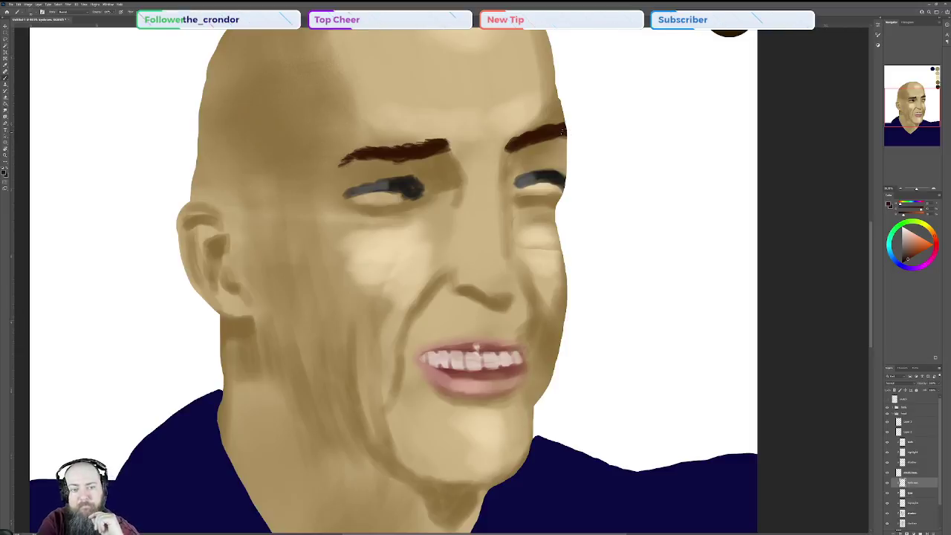
pyautogui.moveTo(553, 138); pyautogui.dragTo(569, 139)
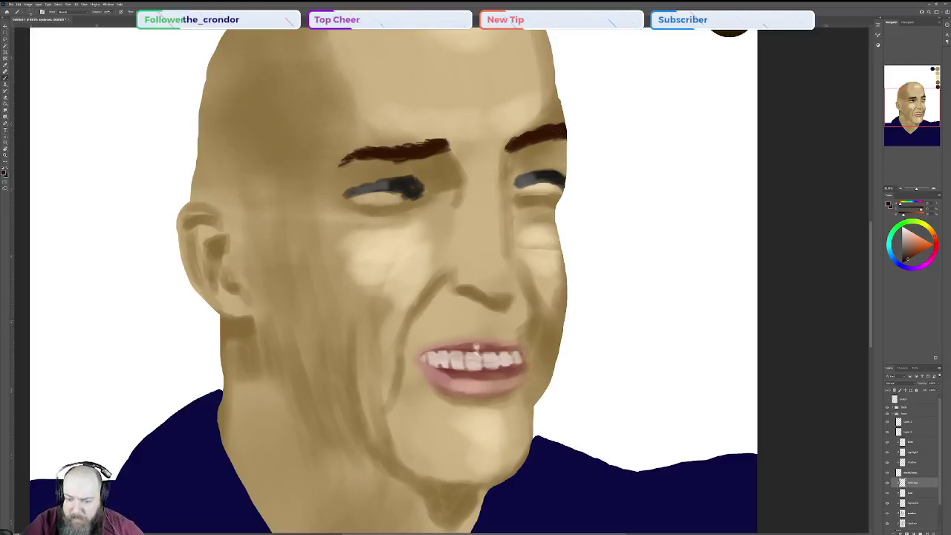
# - Switch to the Smudge tool on the eyes layer
pyautogui.click(914, 493)
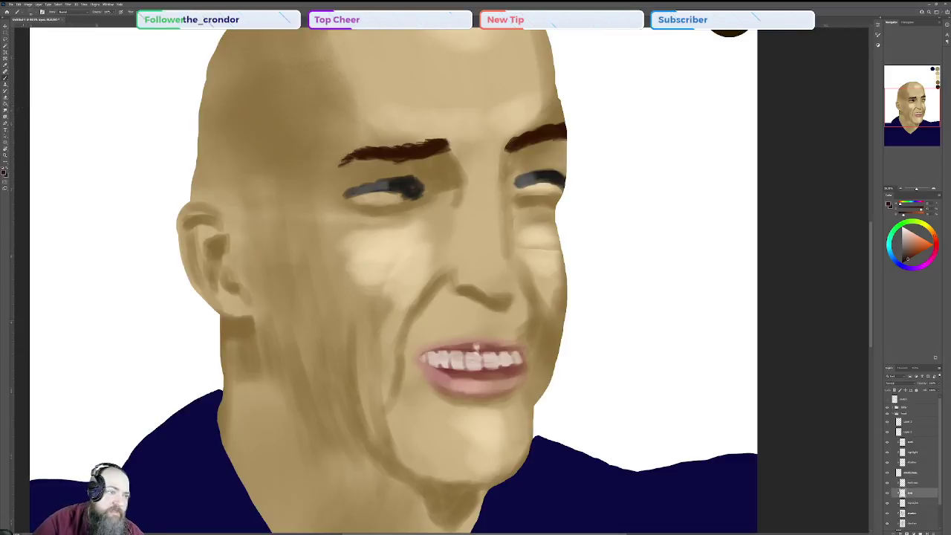
pyautogui.click(6, 111)
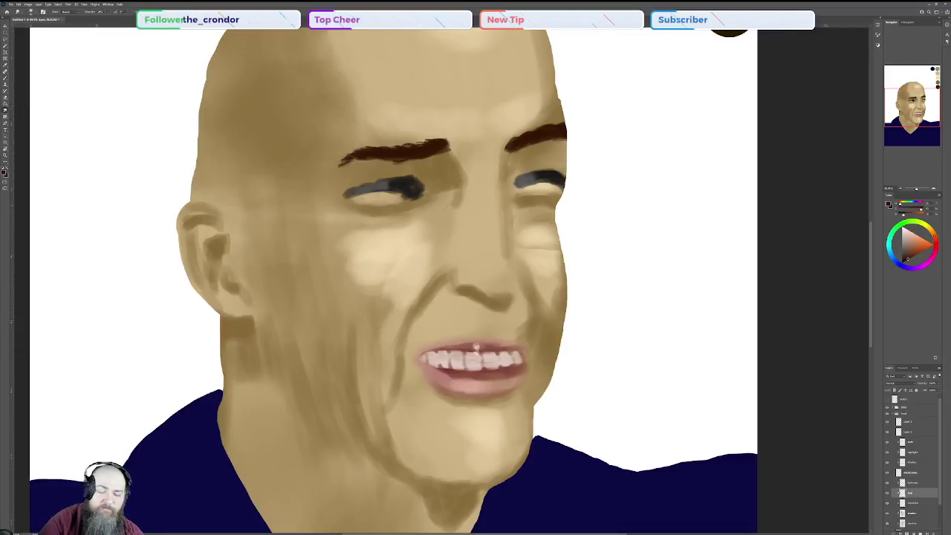
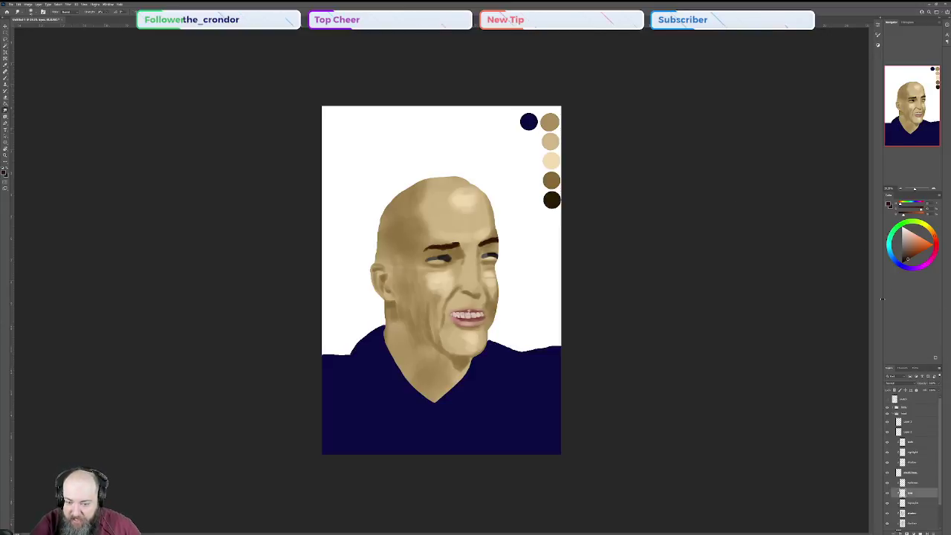
# - Move the mouth and teeth layers together slightly up toward the nose and enlarge them with Free Transform
pyautogui.click(922, 473)
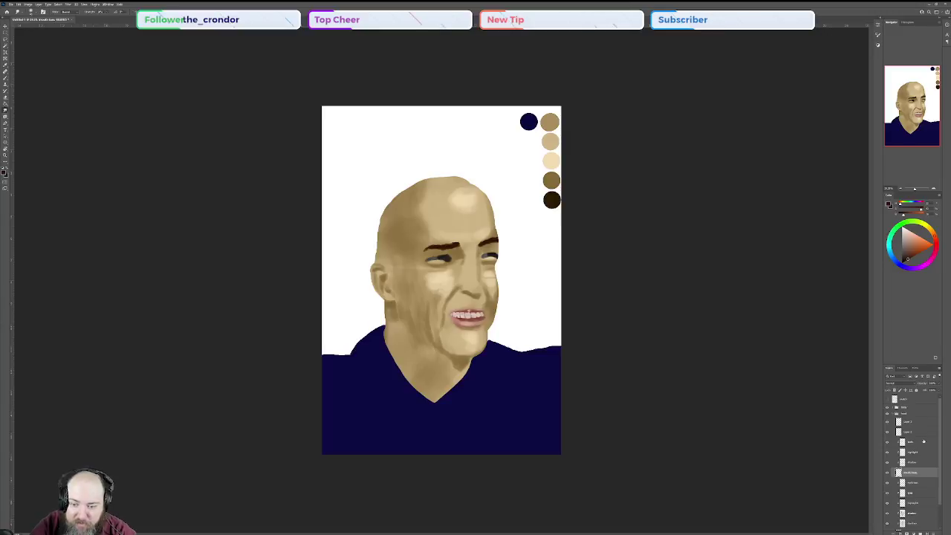
pyautogui.keyDown('ctrl'); pyautogui.click(923, 442); pyautogui.keyUp('ctrl')
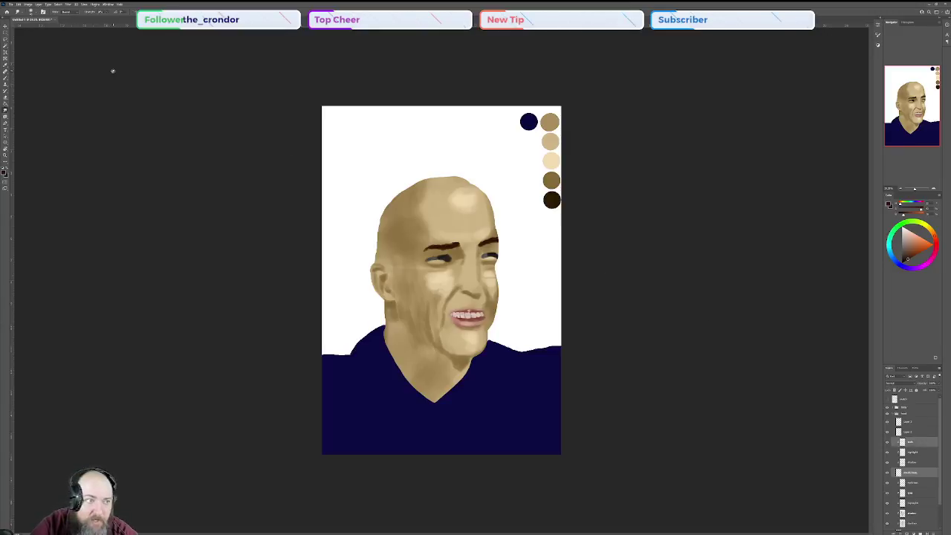
pyautogui.click(5, 27)
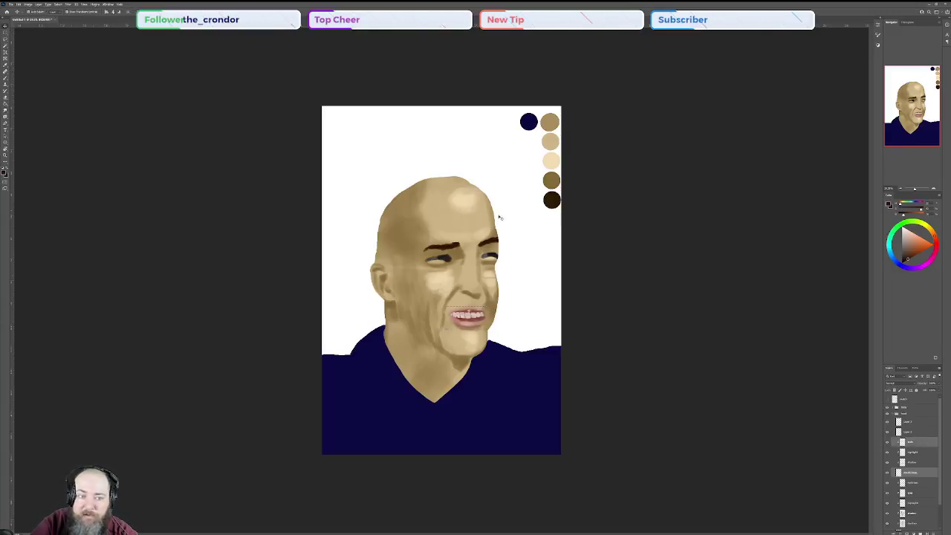
pyautogui.moveTo(469, 316)
pyautogui.mouseDown()
pyautogui.moveTo(459, 317)
pyautogui.moveTo(465, 311)
pyautogui.mouseUp()
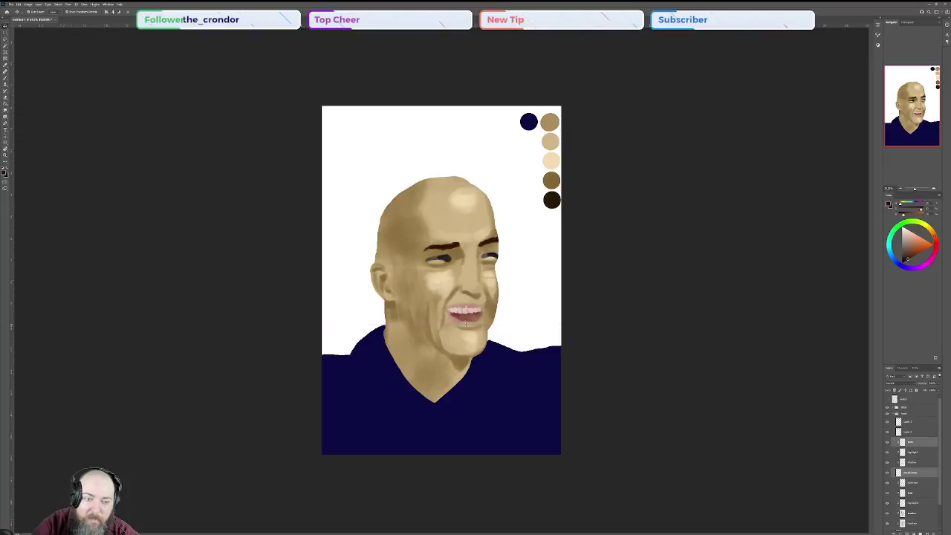
pyautogui.hotkey('ctrl', 't')
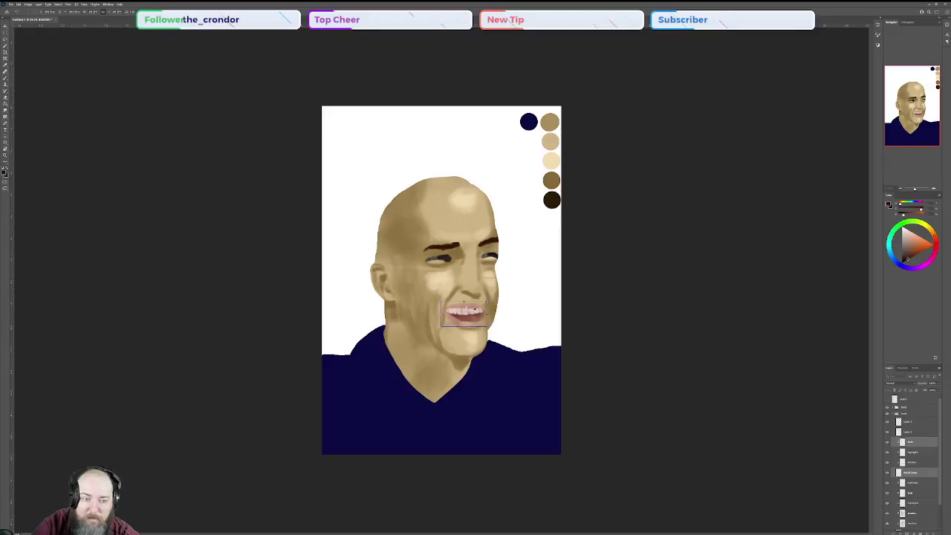
pyautogui.press('Return')
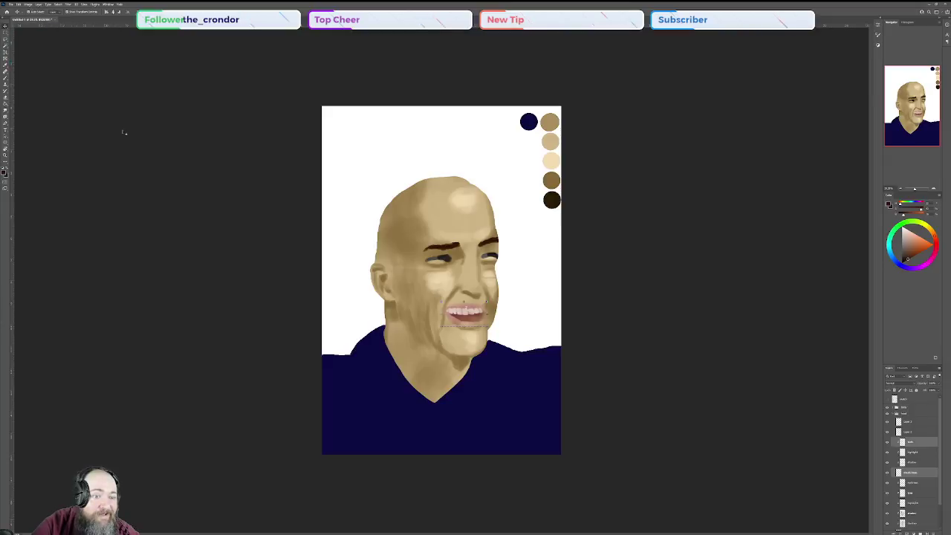
pyautogui.hotkey('ctrl', 'd')
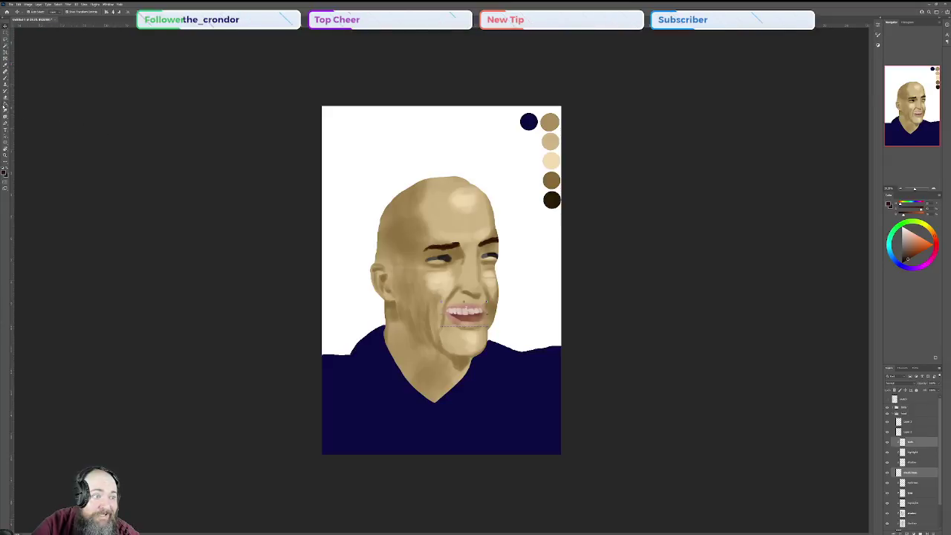
# - Move only the teeth layer down and slightly toward the far cheek so the teeth fill the mouth opening
pyautogui.click(6, 78)
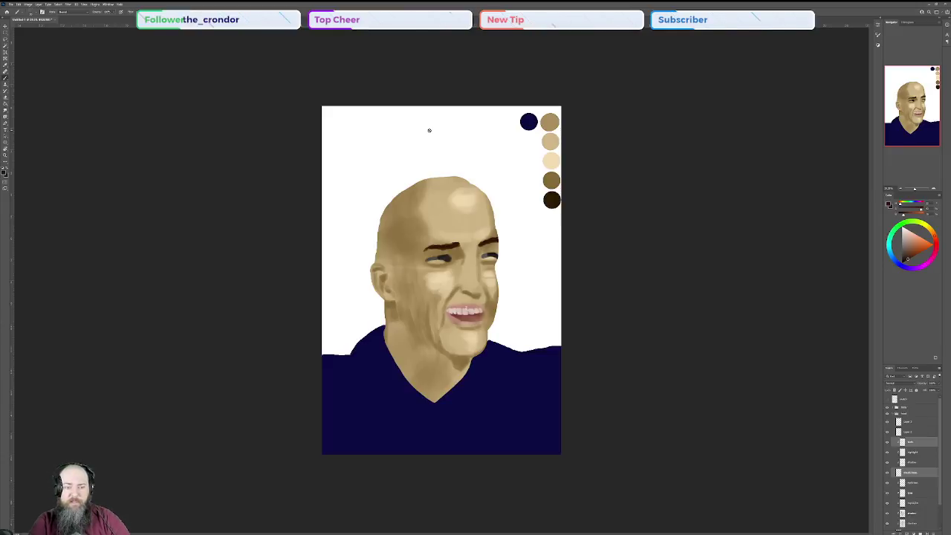
pyautogui.click(913, 442)
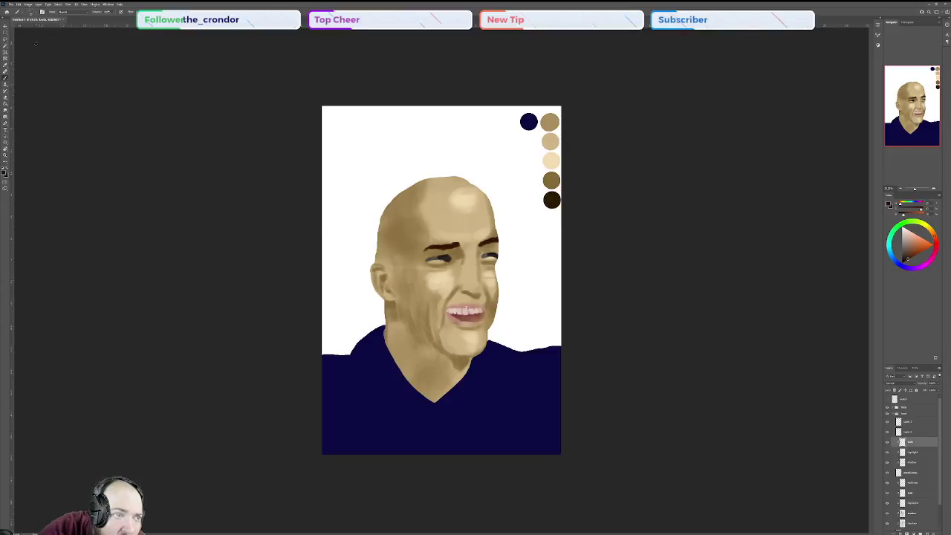
pyautogui.press('v')
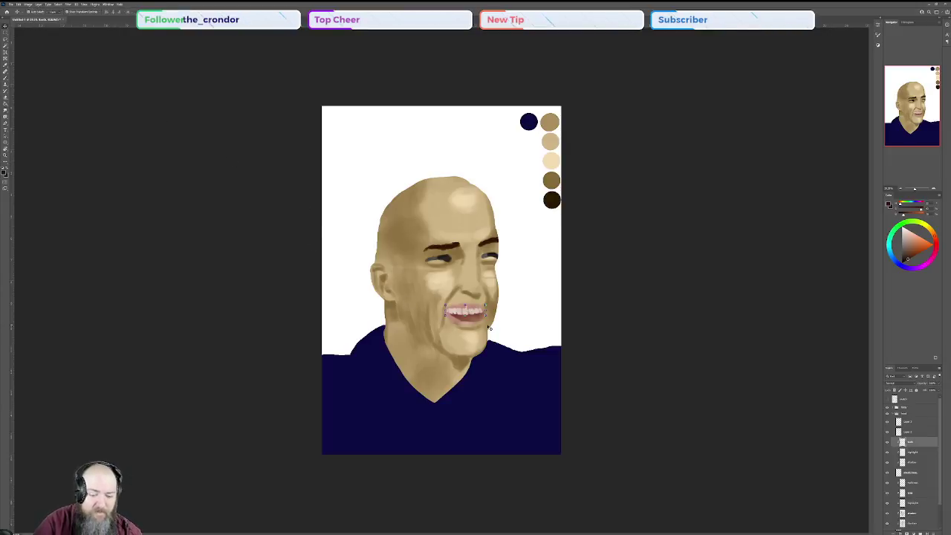
pyautogui.scroll(8, 458, 300)
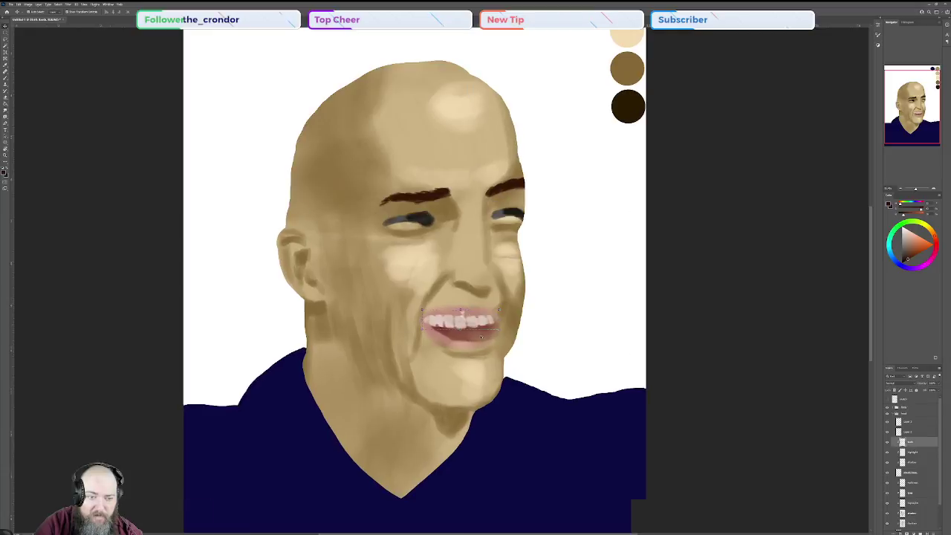
pyautogui.scroll(1, 478, 338)
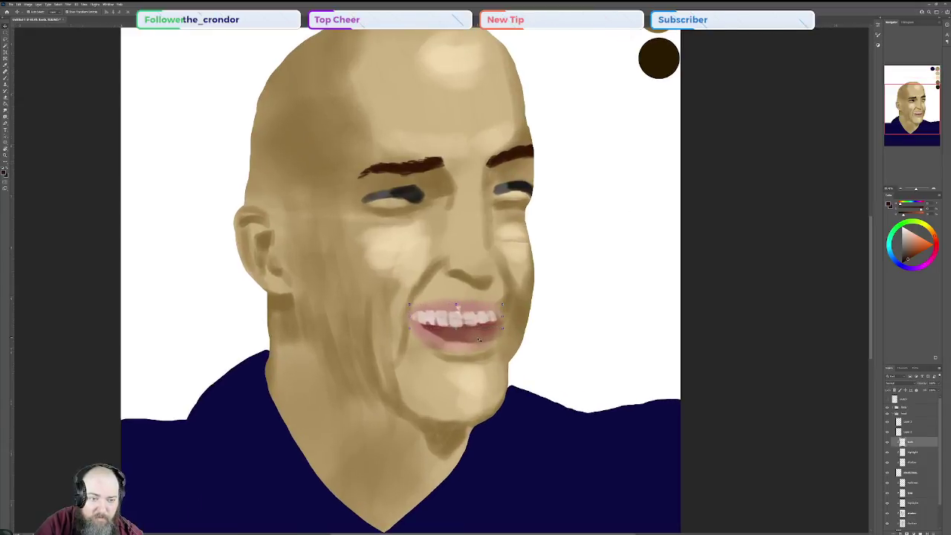
pyautogui.moveTo(456, 323); pyautogui.dragTo(476, 323)
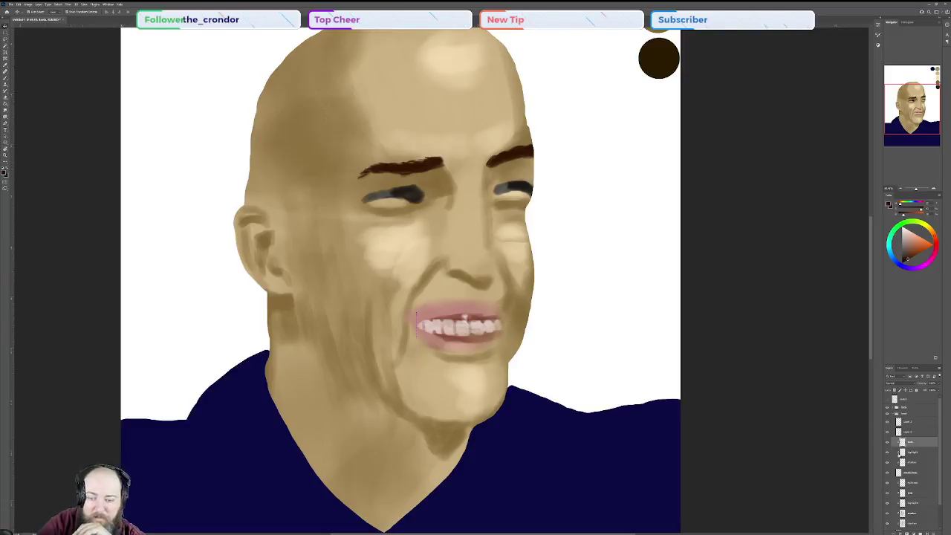
# - Erase the excess pink around the lips on the mouth layer with the Eraser tool
pyautogui.click(914, 472)
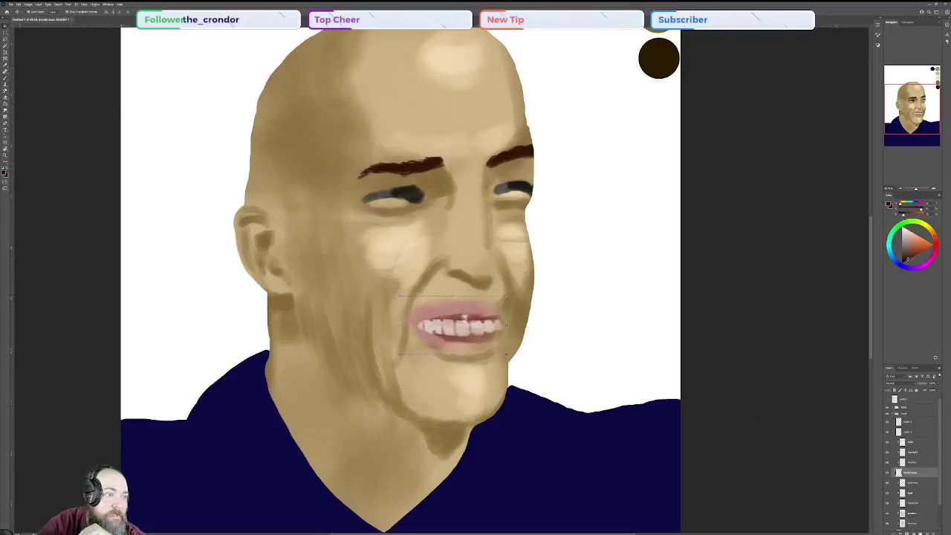
pyautogui.click(5, 98)
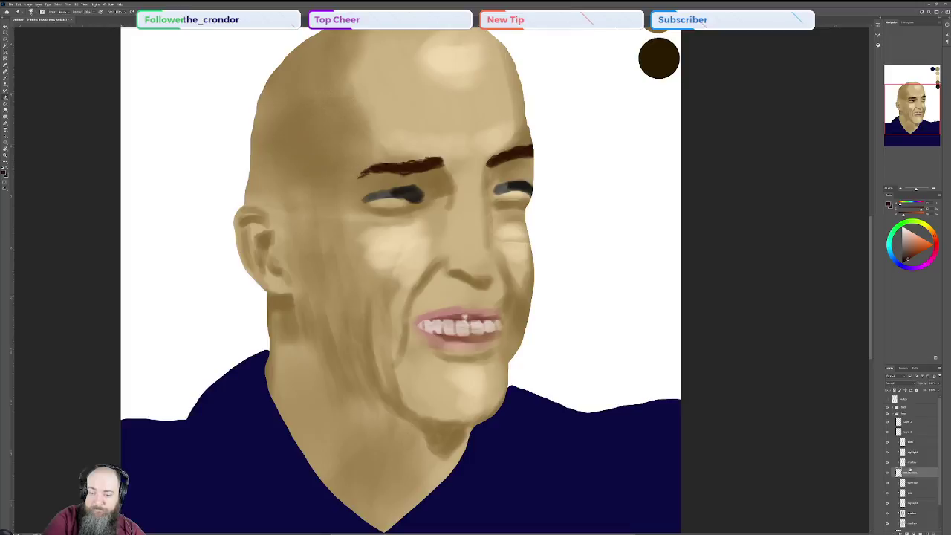
# - Rename the layer directly above the teeth layer as lips base
pyautogui.click(910, 431)
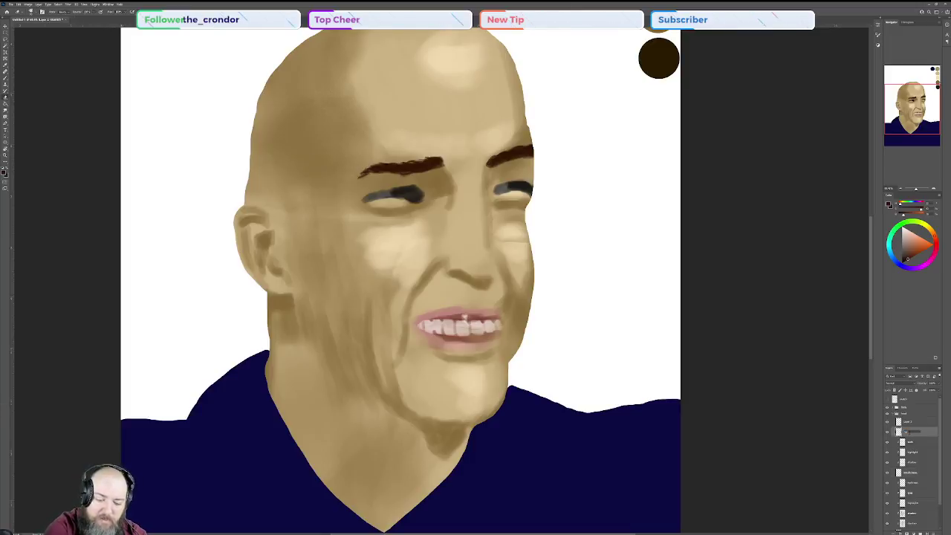
pyautogui.write('lips base')
pyautogui.press('Return')
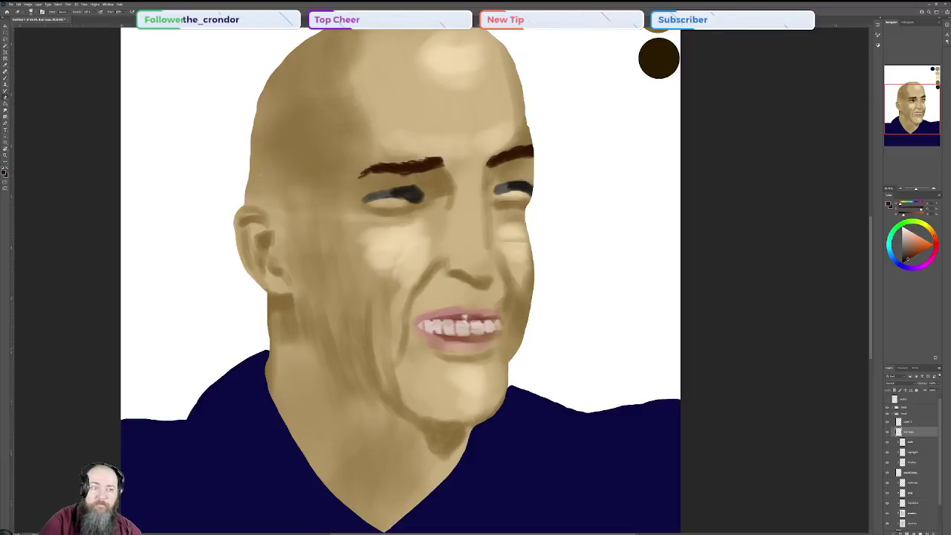
# - Choose a textured, bristly hair-strand brush preset for the Eraser tool
pyautogui.click(32, 12)
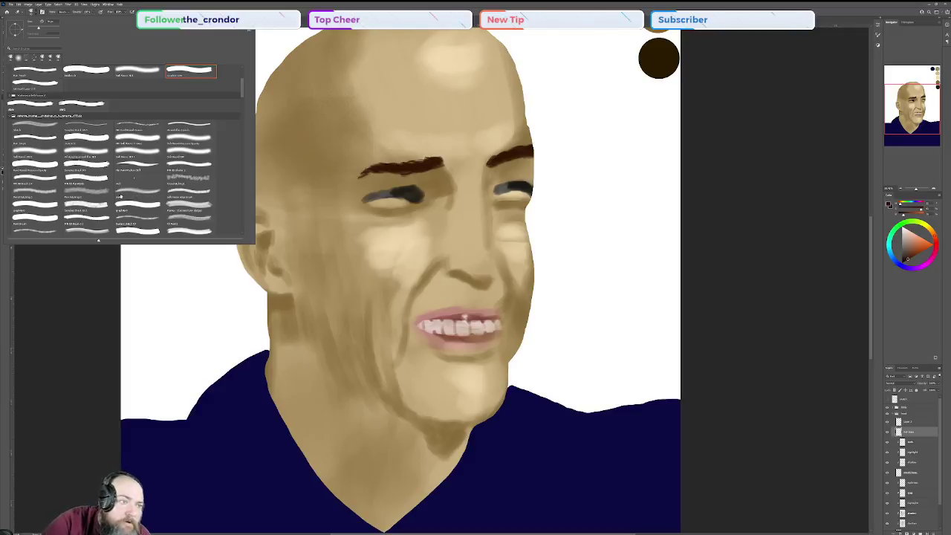
pyautogui.scroll(-1, 135, 196)
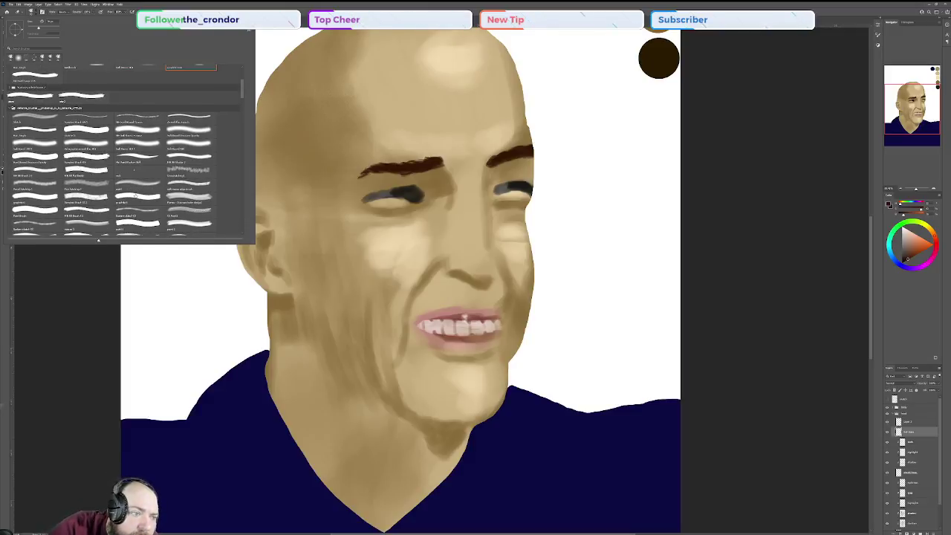
pyautogui.scroll(-2, 134, 195)
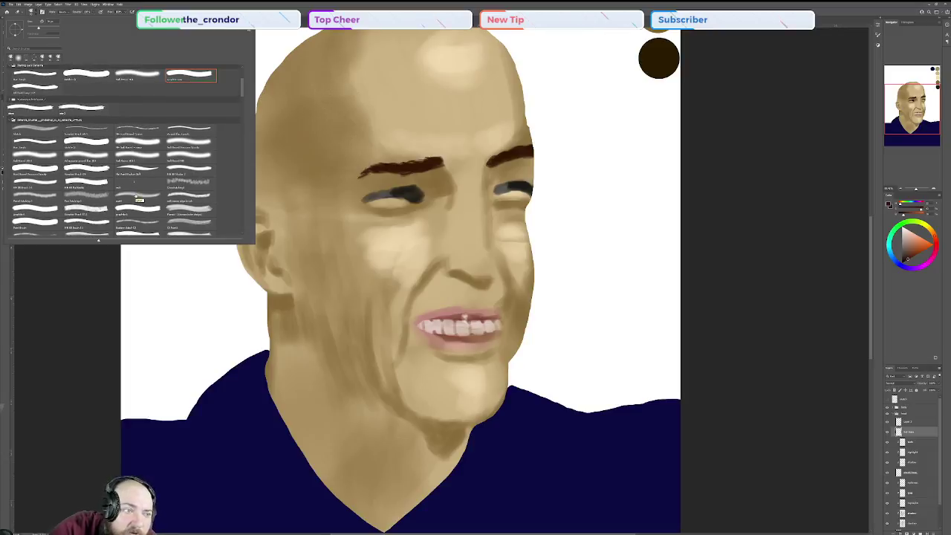
pyautogui.scroll(-5, 135, 196)
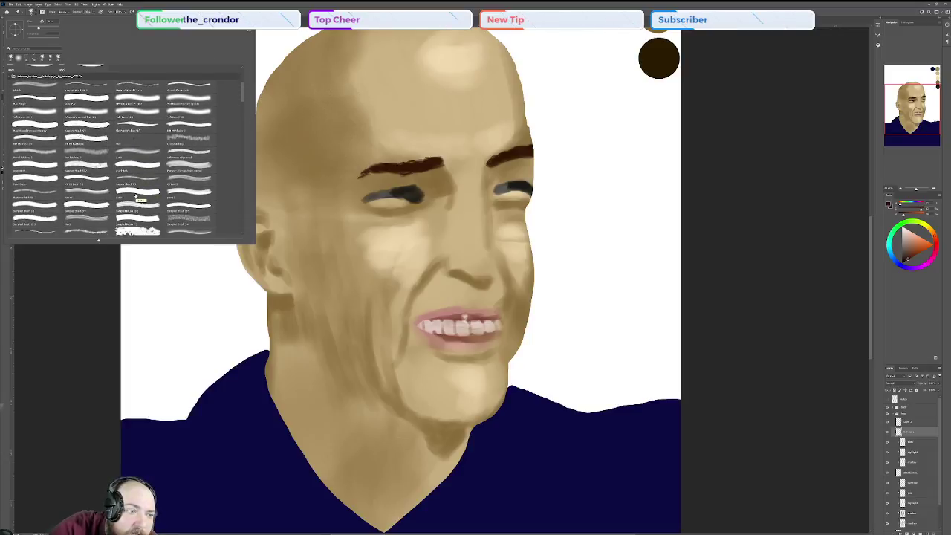
pyautogui.scroll(-5, 139, 198)
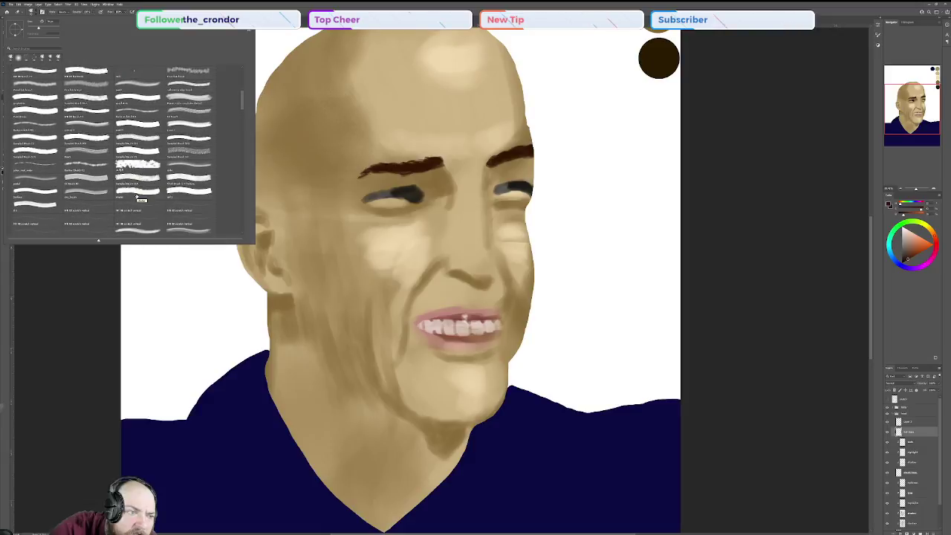
pyautogui.click(182, 214)
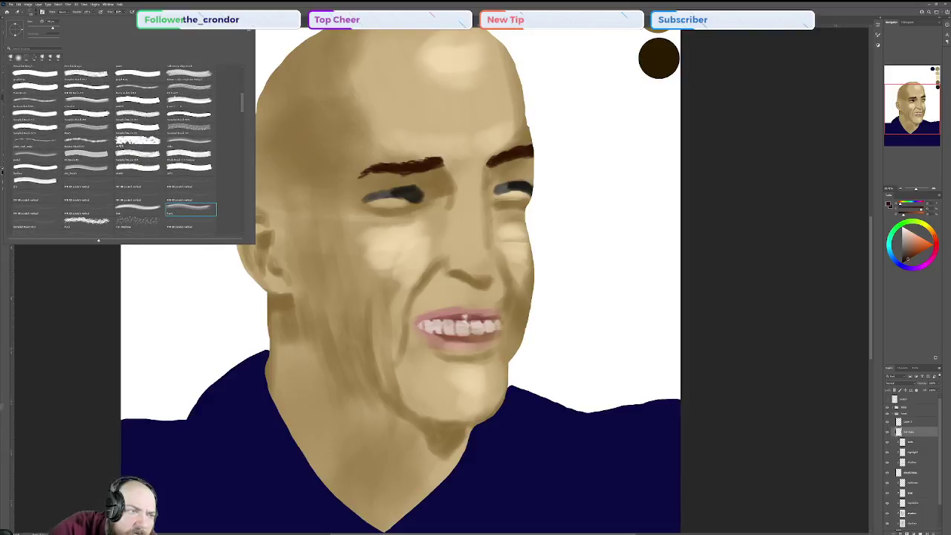
pyautogui.click(38, 12)
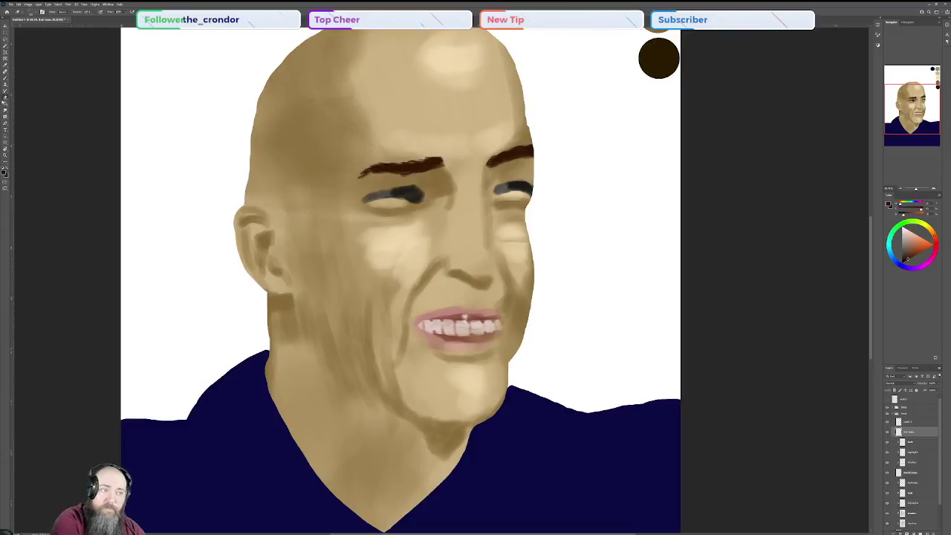
# - Paint a dark brown sideburn in front of the ear with the Brush tool
pyautogui.click(6, 78)
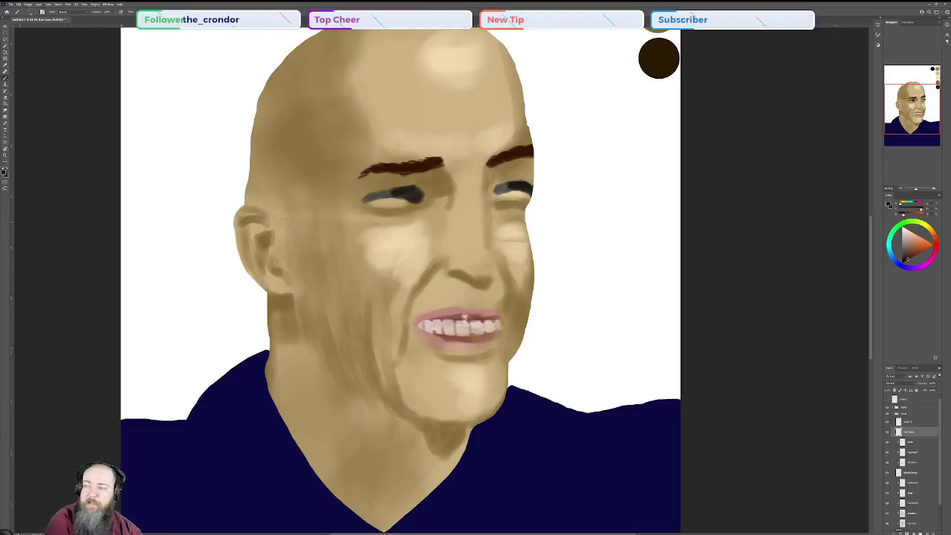
pyautogui.moveTo(276, 207); pyautogui.dragTo(284, 227)
pyautogui.moveTo(266, 204); pyautogui.dragTo(272, 215)
pyautogui.moveTo(261, 196); pyautogui.dragTo(297, 239)
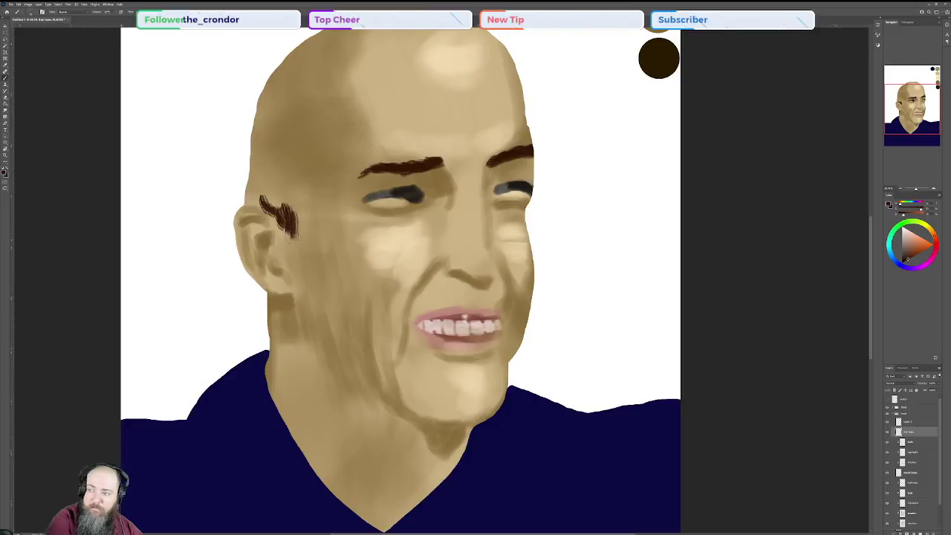
pyautogui.moveTo(285, 228)
pyautogui.mouseDown()
pyautogui.moveTo(293, 247)
pyautogui.moveTo(302, 243)
pyautogui.mouseUp()
pyautogui.moveTo(294, 209)
pyautogui.mouseDown()
pyautogui.moveTo(304, 245)
pyautogui.moveTo(299, 212)
pyautogui.moveTo(273, 200)
pyautogui.mouseUp()
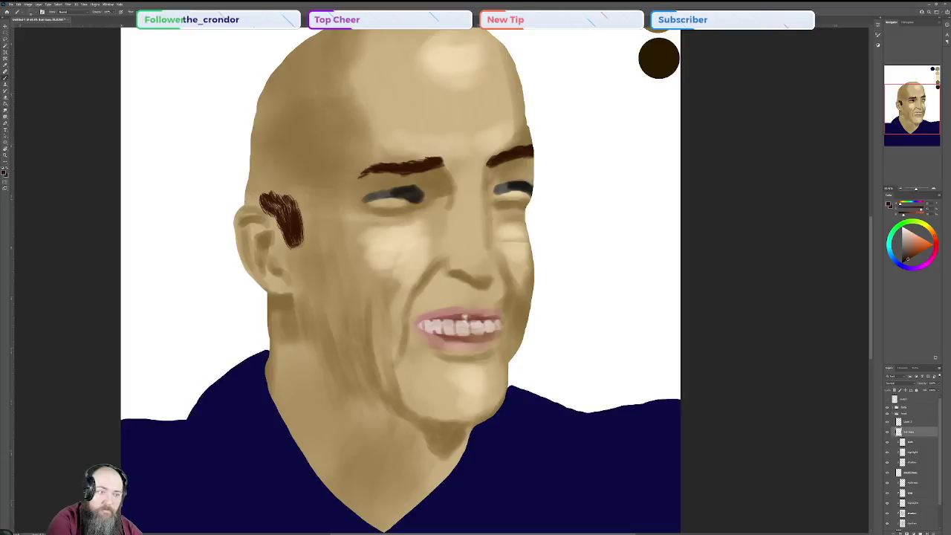
# - Widen the sideburn and extend the dark brown hair over the ear and up the back edge of the head
pyautogui.moveTo(245, 198)
pyautogui.mouseDown()
pyautogui.moveTo(277, 176)
pyautogui.moveTo(304, 253)
pyautogui.mouseUp()
pyautogui.moveTo(305, 218)
pyautogui.mouseDown()
pyautogui.moveTo(312, 248)
pyautogui.moveTo(309, 238)
pyautogui.mouseUp()
pyautogui.moveTo(296, 199)
pyautogui.mouseDown()
pyautogui.moveTo(304, 220)
pyautogui.moveTo(305, 209)
pyautogui.mouseUp()
pyautogui.moveTo(280, 162)
pyautogui.mouseDown()
pyautogui.moveTo(297, 195)
pyautogui.moveTo(284, 185)
pyautogui.mouseUp()
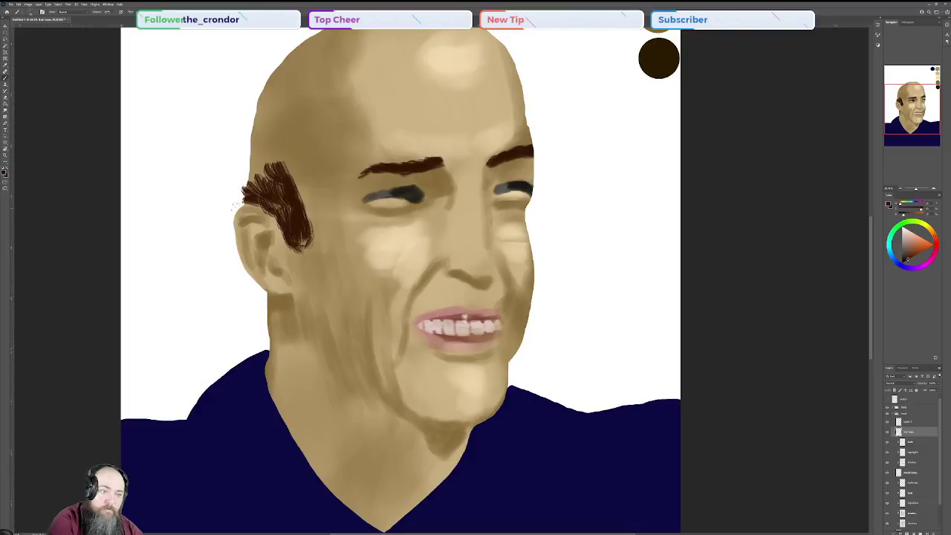
pyautogui.moveTo(237, 202)
pyautogui.mouseDown()
pyautogui.moveTo(248, 196)
pyautogui.moveTo(242, 201)
pyautogui.mouseUp()
pyautogui.moveTo(230, 178)
pyautogui.mouseDown()
pyautogui.moveTo(245, 197)
pyautogui.moveTo(233, 169)
pyautogui.moveTo(245, 151)
pyautogui.mouseUp()
pyautogui.moveTo(269, 189)
pyautogui.mouseDown()
pyautogui.moveTo(247, 143)
pyautogui.moveTo(251, 130)
pyautogui.mouseUp()
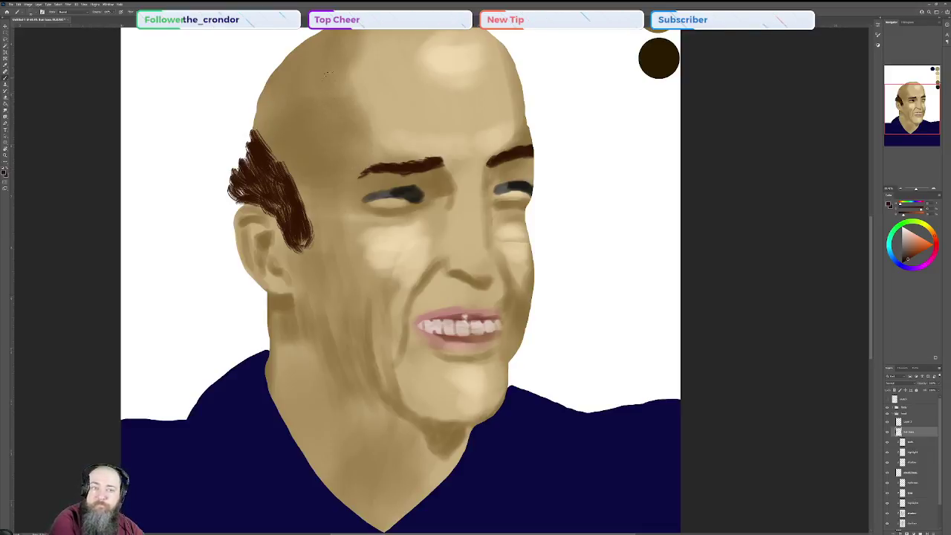
# - Paint short upright dark brown hair strokes along the top of the forehead, rising above the skull's outline
pyautogui.scroll(2, 401, 282)
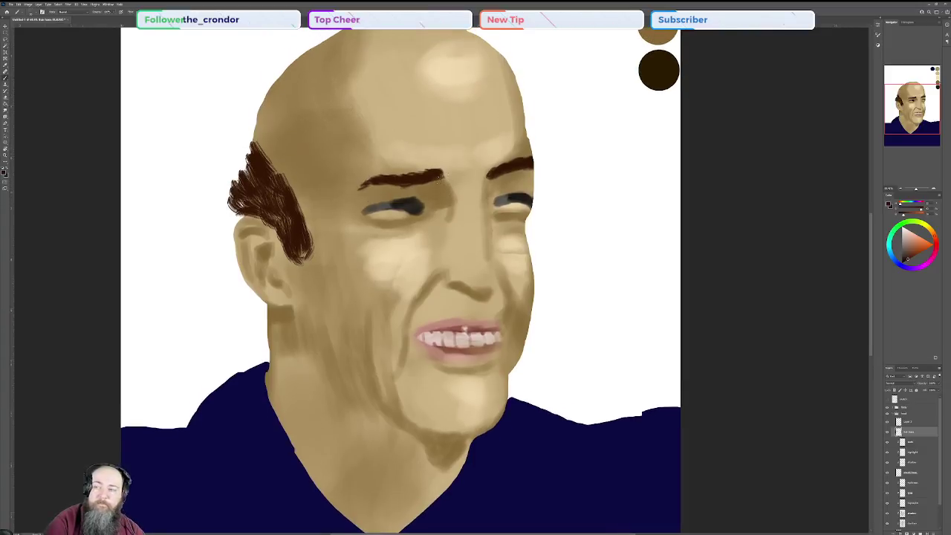
pyautogui.scroll(4, 442, 180)
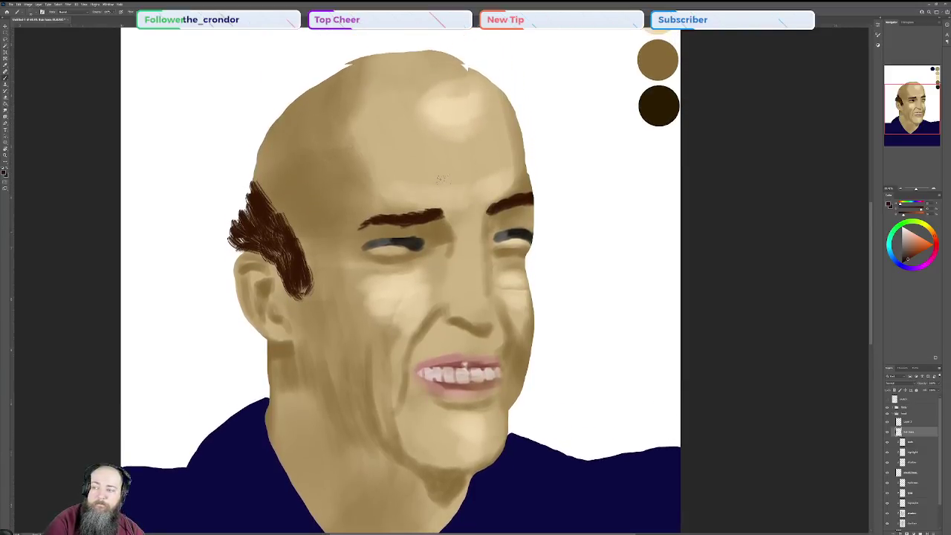
pyautogui.scroll(1, 442, 177)
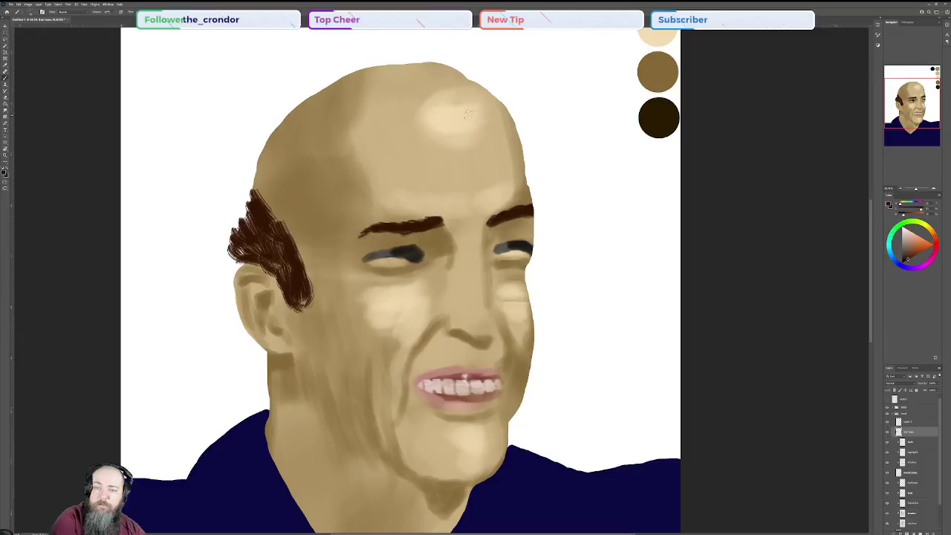
pyautogui.moveTo(468, 109)
pyautogui.mouseDown()
pyautogui.moveTo(477, 74)
pyautogui.moveTo(484, 109)
pyautogui.moveTo(488, 74)
pyautogui.moveTo(491, 104)
pyautogui.moveTo(500, 82)
pyautogui.moveTo(503, 111)
pyautogui.moveTo(510, 83)
pyautogui.moveTo(496, 77)
pyautogui.mouseUp()
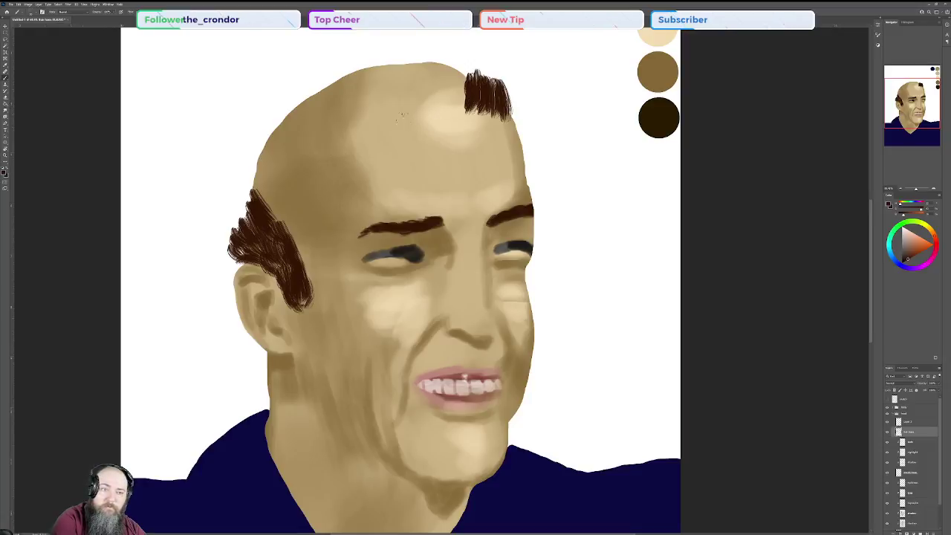
pyautogui.moveTo(391, 116)
pyautogui.mouseDown()
pyautogui.moveTo(382, 91)
pyautogui.moveTo(389, 112)
pyautogui.moveTo(404, 116)
pyautogui.moveTo(392, 77)
pyautogui.moveTo(413, 75)
pyautogui.moveTo(422, 117)
pyautogui.moveTo(425, 71)
pyautogui.mouseUp()
pyautogui.moveTo(426, 112); pyautogui.dragTo(432, 57)
pyautogui.moveTo(406, 118)
pyautogui.mouseDown()
pyautogui.moveTo(432, 107)
pyautogui.moveTo(414, 84)
pyautogui.moveTo(433, 121)
pyautogui.moveTo(429, 57)
pyautogui.mouseUp()
pyautogui.moveTo(438, 108)
pyautogui.mouseDown()
pyautogui.moveTo(440, 70)
pyautogui.moveTo(462, 56)
pyautogui.mouseUp()
pyautogui.moveTo(384, 111); pyautogui.dragTo(378, 55)
pyautogui.moveTo(382, 88)
pyautogui.mouseDown()
pyautogui.moveTo(376, 46)
pyautogui.moveTo(394, 37)
pyautogui.mouseUp()
pyautogui.moveTo(399, 107)
pyautogui.mouseDown()
pyautogui.moveTo(395, 39)
pyautogui.moveTo(407, 45)
pyautogui.mouseUp()
pyautogui.moveTo(407, 85)
pyautogui.mouseDown()
pyautogui.moveTo(401, 41)
pyautogui.moveTo(437, 48)
pyautogui.mouseUp()
pyautogui.moveTo(439, 83)
pyautogui.mouseDown()
pyautogui.moveTo(443, 45)
pyautogui.moveTo(465, 38)
pyautogui.mouseUp()
pyautogui.moveTo(472, 83); pyautogui.dragTo(487, 54)
pyautogui.moveTo(487, 91); pyautogui.dragTo(499, 63)
pyautogui.moveTo(501, 97); pyautogui.dragTo(503, 71)
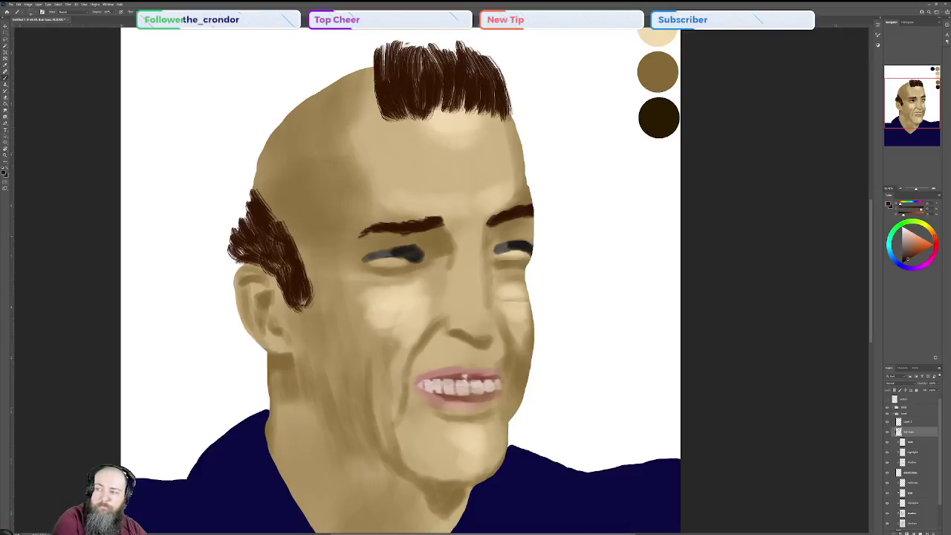
# - Extend the side hair upward above the ear, out to the temple and past the back edge of the head
pyautogui.moveTo(290, 236)
pyautogui.mouseDown()
pyautogui.moveTo(292, 212)
pyautogui.moveTo(315, 194)
pyautogui.moveTo(275, 170)
pyautogui.mouseUp()
pyautogui.moveTo(287, 224); pyautogui.dragTo(251, 180)
pyautogui.moveTo(289, 208)
pyautogui.mouseDown()
pyautogui.moveTo(256, 171)
pyautogui.moveTo(258, 138)
pyautogui.mouseUp()
pyautogui.moveTo(279, 178); pyautogui.dragTo(251, 147)
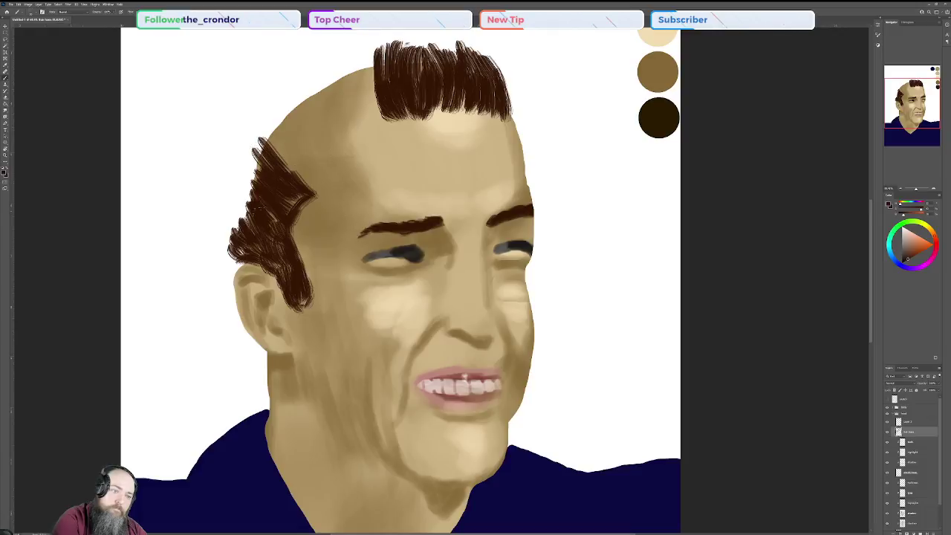
pyautogui.moveTo(248, 235)
pyautogui.mouseDown()
pyautogui.moveTo(231, 212)
pyautogui.moveTo(245, 129)
pyautogui.moveTo(247, 139)
pyautogui.mouseUp()
pyautogui.moveTo(263, 156)
pyautogui.mouseDown()
pyautogui.moveTo(236, 138)
pyautogui.moveTo(244, 149)
pyautogui.mouseUp()
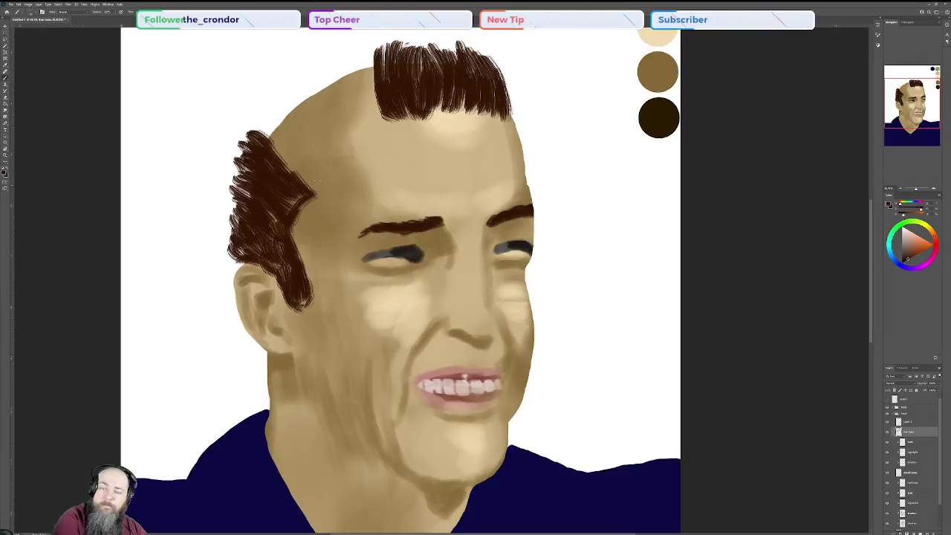
# - Draw a curved hairline from the temple toward the forehead and fill the area behind it with outward hair strokes
pyautogui.moveTo(312, 195)
pyautogui.mouseDown()
pyautogui.moveTo(332, 130)
pyautogui.moveTo(344, 121)
pyautogui.mouseUp()
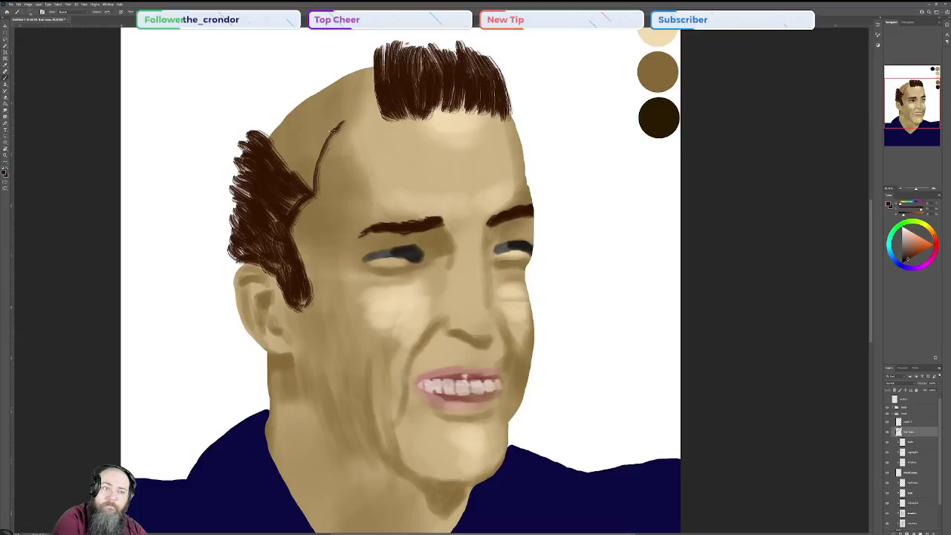
pyautogui.moveTo(343, 123)
pyautogui.mouseDown()
pyautogui.moveTo(305, 75)
pyautogui.moveTo(300, 88)
pyautogui.moveTo(336, 119)
pyautogui.moveTo(305, 106)
pyautogui.mouseUp()
pyautogui.moveTo(308, 111); pyautogui.dragTo(292, 90)
pyautogui.moveTo(332, 136)
pyautogui.mouseDown()
pyautogui.moveTo(291, 92)
pyautogui.moveTo(273, 100)
pyautogui.moveTo(284, 109)
pyautogui.mouseUp()
pyautogui.moveTo(319, 156); pyautogui.dragTo(268, 116)
pyautogui.moveTo(313, 172)
pyautogui.mouseDown()
pyautogui.moveTo(260, 114)
pyautogui.moveTo(264, 125)
pyautogui.mouseUp()
pyautogui.moveTo(312, 192)
pyautogui.mouseDown()
pyautogui.moveTo(257, 125)
pyautogui.moveTo(297, 140)
pyautogui.moveTo(243, 123)
pyautogui.moveTo(278, 84)
pyautogui.mouseUp()
pyautogui.moveTo(308, 92); pyautogui.dragTo(294, 78)
pyautogui.moveTo(312, 87); pyautogui.dragTo(299, 79)
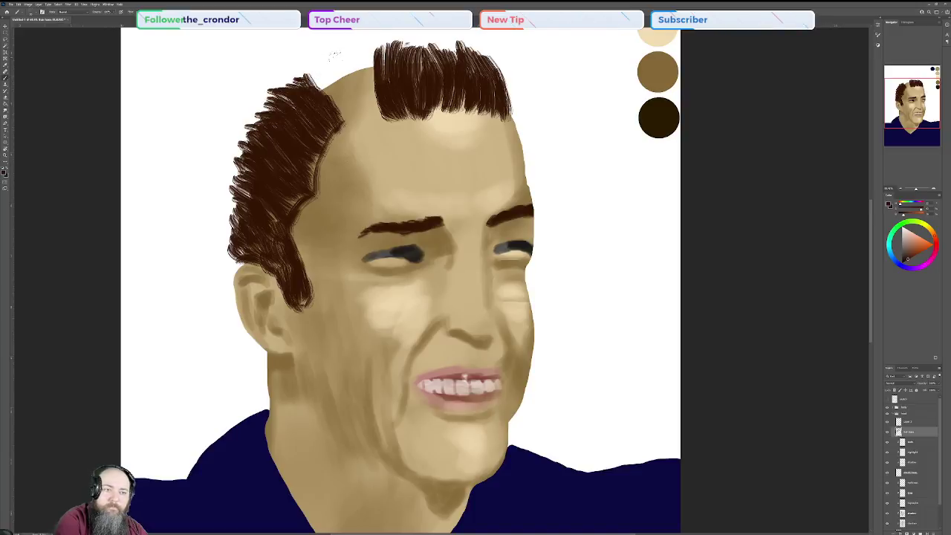
# - Fill the bare gap between the front hair and the side hair with dark brown strokes
pyautogui.moveTo(363, 134)
pyautogui.mouseDown()
pyautogui.moveTo(336, 84)
pyautogui.moveTo(336, 57)
pyautogui.mouseUp()
pyautogui.moveTo(356, 114)
pyautogui.mouseDown()
pyautogui.moveTo(335, 49)
pyautogui.moveTo(348, 63)
pyautogui.moveTo(352, 46)
pyautogui.moveTo(367, 52)
pyautogui.moveTo(359, 40)
pyautogui.mouseUp()
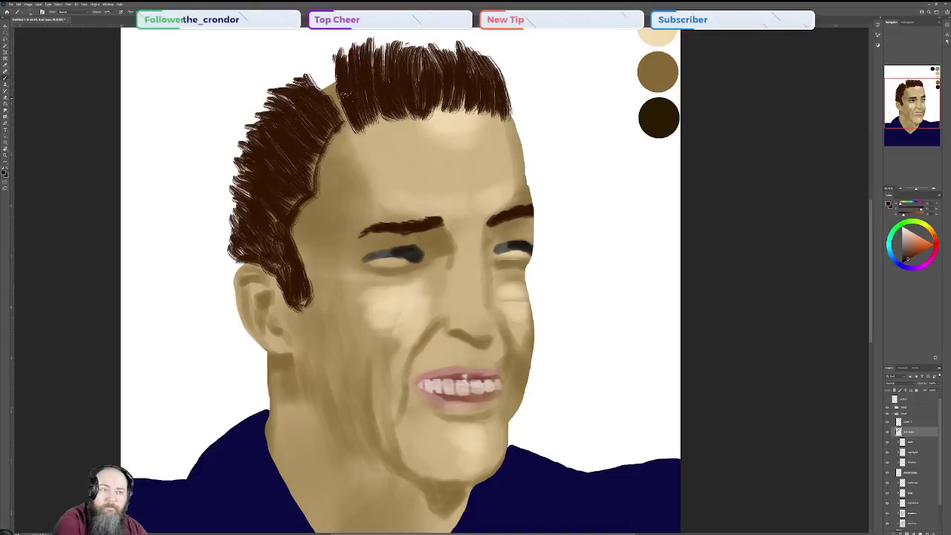
pyautogui.moveTo(345, 119)
pyautogui.mouseDown()
pyautogui.moveTo(308, 75)
pyautogui.moveTo(300, 78)
pyautogui.moveTo(312, 58)
pyautogui.moveTo(294, 70)
pyautogui.mouseUp()
pyautogui.moveTo(303, 88); pyautogui.dragTo(284, 75)
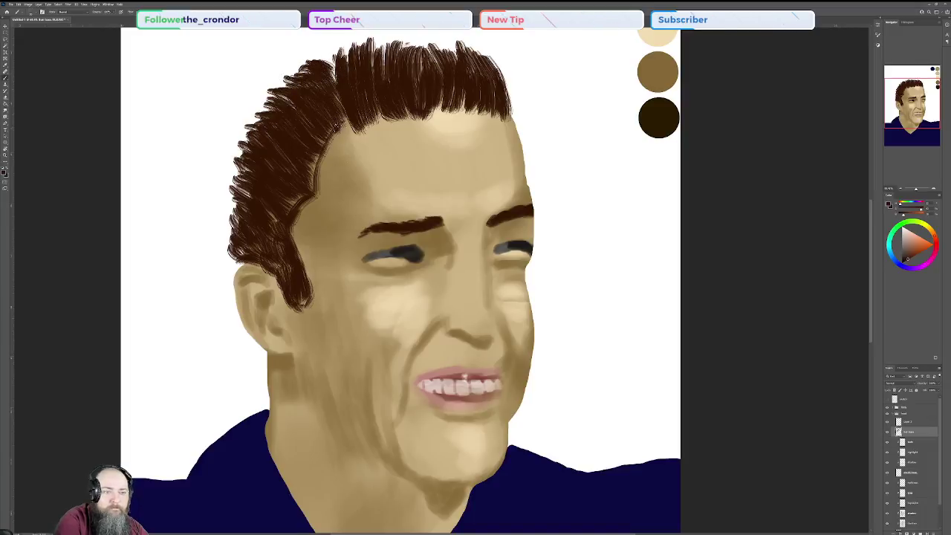
# - Erase the hard outline along the temple hairline to leave a softer, textured edge
pyautogui.moveTo(320, 162)
pyautogui.mouseDown()
pyautogui.moveTo(300, 156)
pyautogui.moveTo(291, 169)
pyautogui.mouseUp()
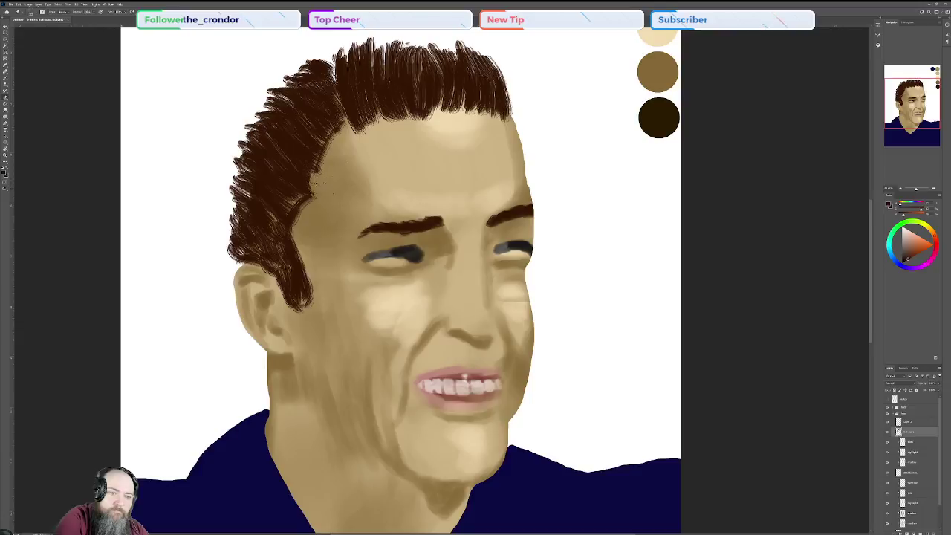
pyautogui.moveTo(328, 157); pyautogui.dragTo(344, 130)
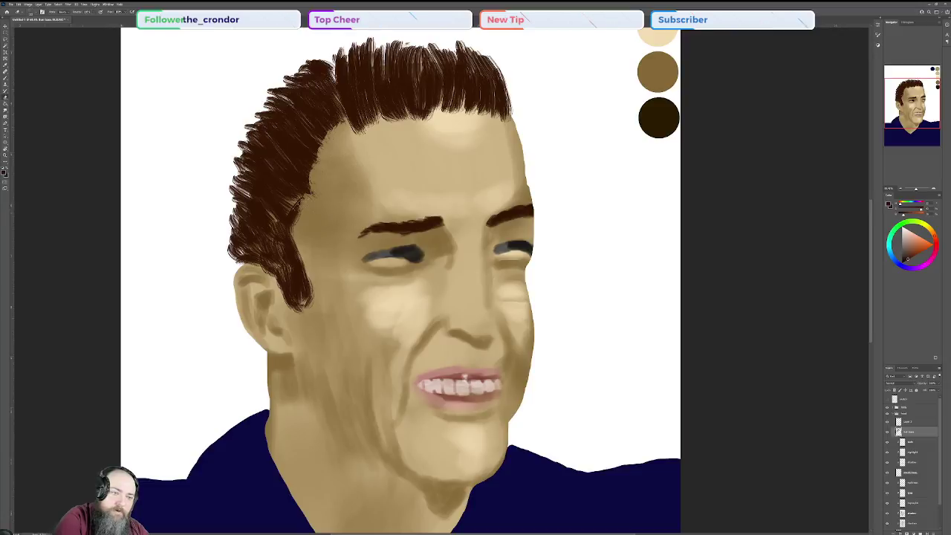
pyautogui.moveTo(288, 209)
pyautogui.mouseDown()
pyautogui.moveTo(290, 222)
pyautogui.moveTo(294, 207)
pyautogui.mouseUp()
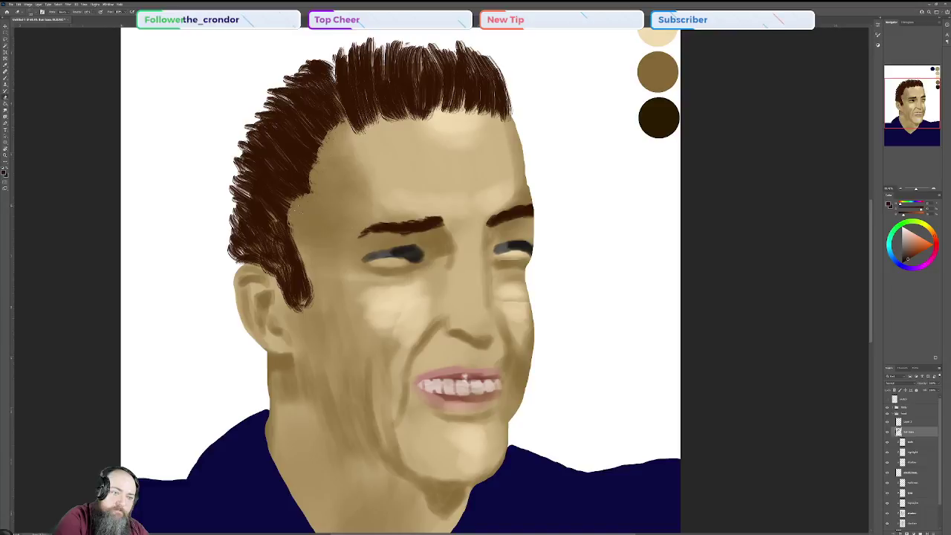
pyautogui.moveTo(313, 166); pyautogui.dragTo(315, 158)
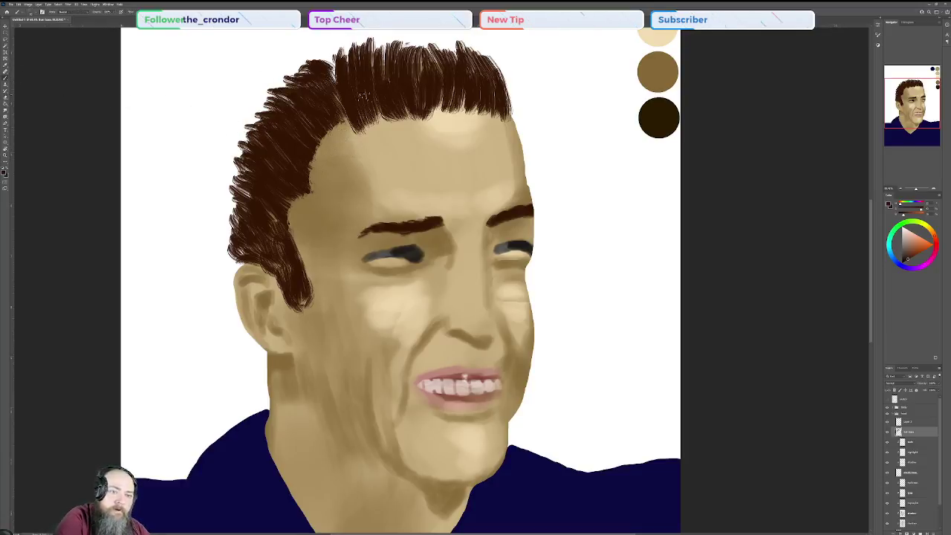
# - Even out the hairline across the forehead and down the temple with short, dense brush strokes
pyautogui.moveTo(359, 123)
pyautogui.mouseDown()
pyautogui.moveTo(461, 105)
pyautogui.moveTo(512, 111)
pyautogui.mouseUp()
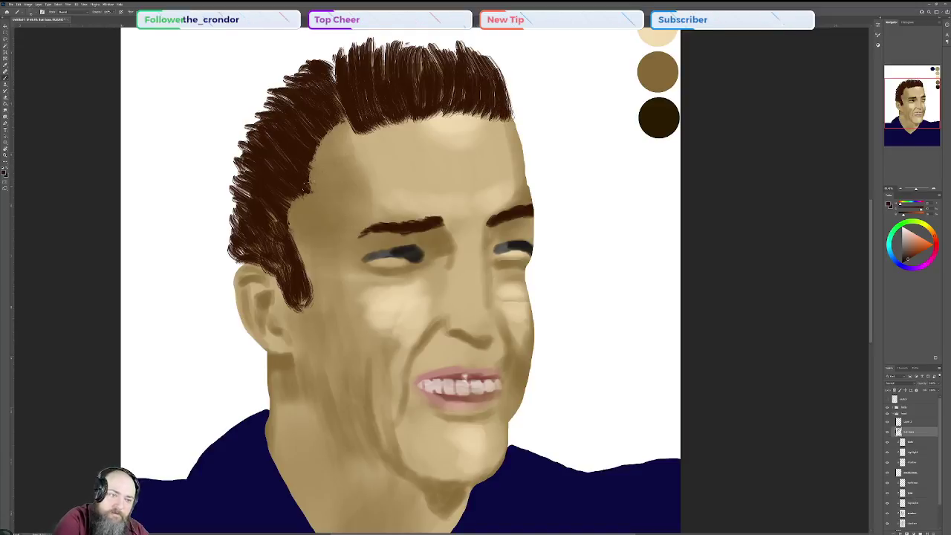
pyautogui.moveTo(312, 191)
pyautogui.mouseDown()
pyautogui.moveTo(318, 142)
pyautogui.moveTo(342, 116)
pyautogui.moveTo(336, 97)
pyautogui.mouseUp()
pyautogui.moveTo(291, 205)
pyautogui.mouseDown()
pyautogui.moveTo(312, 191)
pyautogui.moveTo(294, 204)
pyautogui.mouseUp()
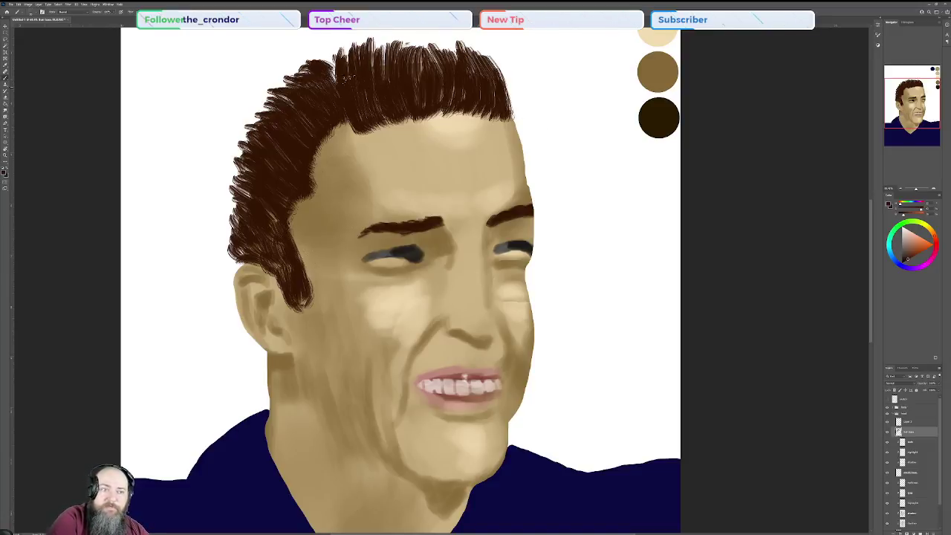
# - Thicken the hair above the forehead with upward strokes, adding a few taller tufts
pyautogui.moveTo(367, 97)
pyautogui.mouseDown()
pyautogui.moveTo(365, 43)
pyautogui.moveTo(376, 45)
pyautogui.mouseUp()
pyautogui.moveTo(382, 89); pyautogui.dragTo(386, 46)
pyautogui.moveTo(392, 80); pyautogui.dragTo(404, 40)
pyautogui.moveTo(414, 85)
pyautogui.mouseDown()
pyautogui.moveTo(416, 49)
pyautogui.moveTo(436, 47)
pyautogui.moveTo(446, 31)
pyautogui.mouseUp()
pyautogui.moveTo(445, 94); pyautogui.dragTo(460, 41)
pyautogui.moveTo(465, 79)
pyautogui.mouseDown()
pyautogui.moveTo(472, 43)
pyautogui.moveTo(489, 52)
pyautogui.mouseUp()
pyautogui.moveTo(493, 86)
pyautogui.mouseDown()
pyautogui.moveTo(496, 56)
pyautogui.moveTo(498, 92)
pyautogui.mouseUp()
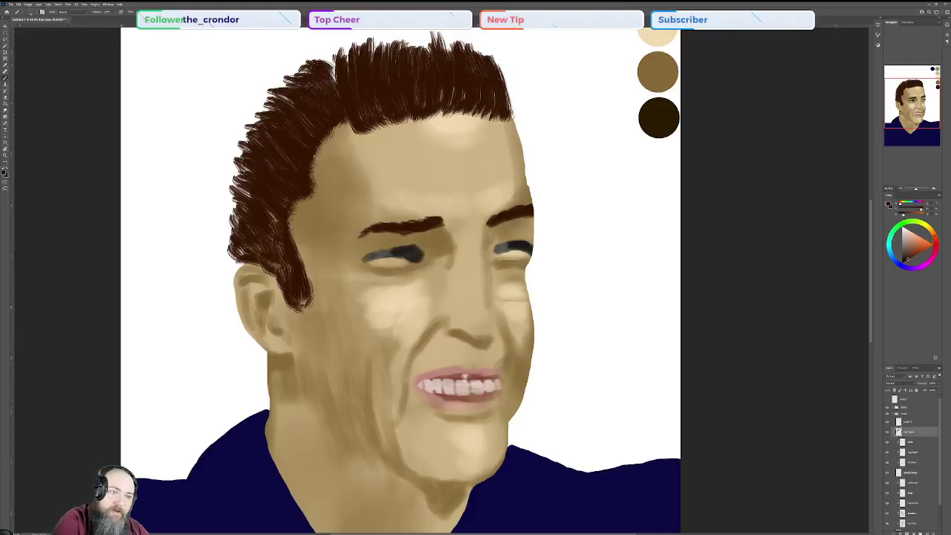
# - Fill the lighter gaps in the side hair, from the crown down to the area above the ear
pyautogui.moveTo(327, 75); pyautogui.dragTo(318, 68)
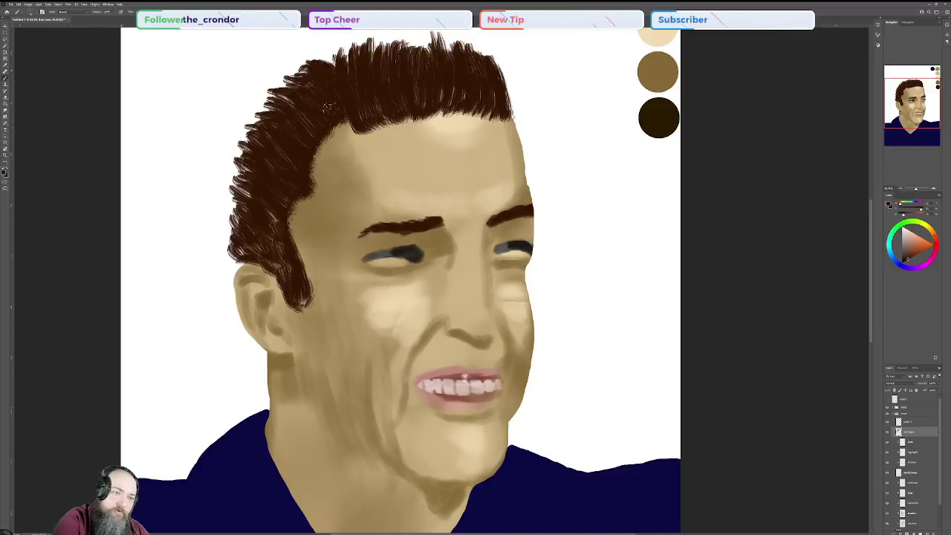
pyautogui.moveTo(297, 108)
pyautogui.mouseDown()
pyautogui.moveTo(280, 92)
pyautogui.moveTo(288, 79)
pyautogui.mouseUp()
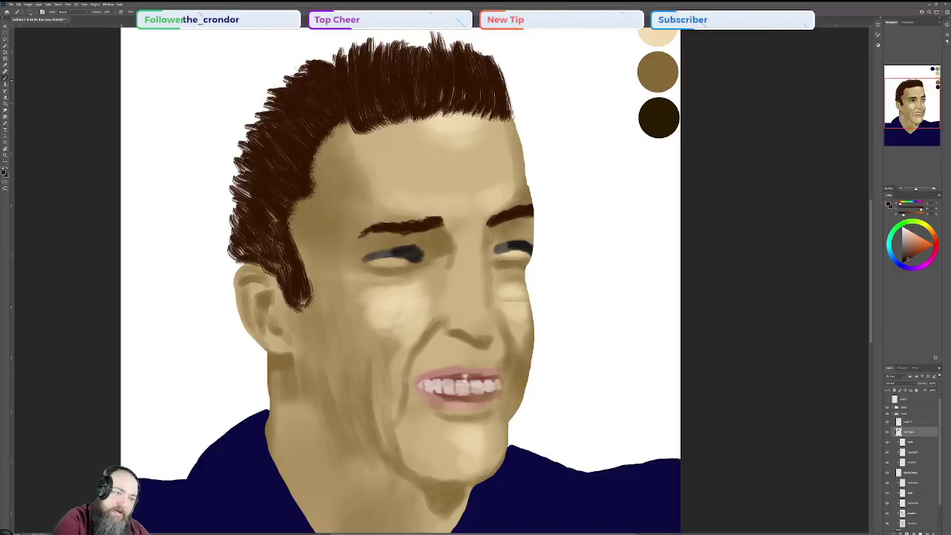
pyautogui.moveTo(287, 126); pyautogui.dragTo(260, 118)
pyautogui.moveTo(251, 199)
pyautogui.mouseDown()
pyautogui.moveTo(231, 184)
pyautogui.moveTo(241, 161)
pyautogui.mouseUp()
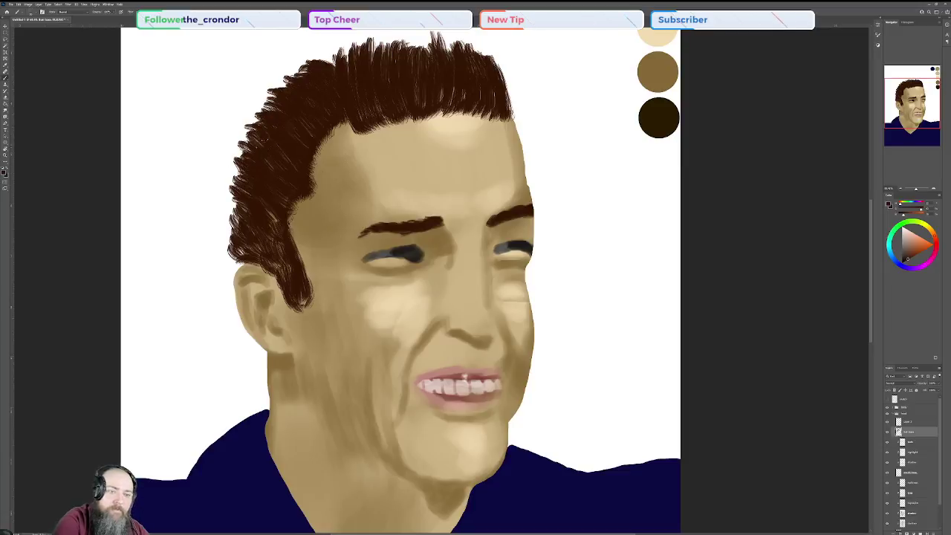
pyautogui.moveTo(245, 259); pyautogui.dragTo(236, 243)
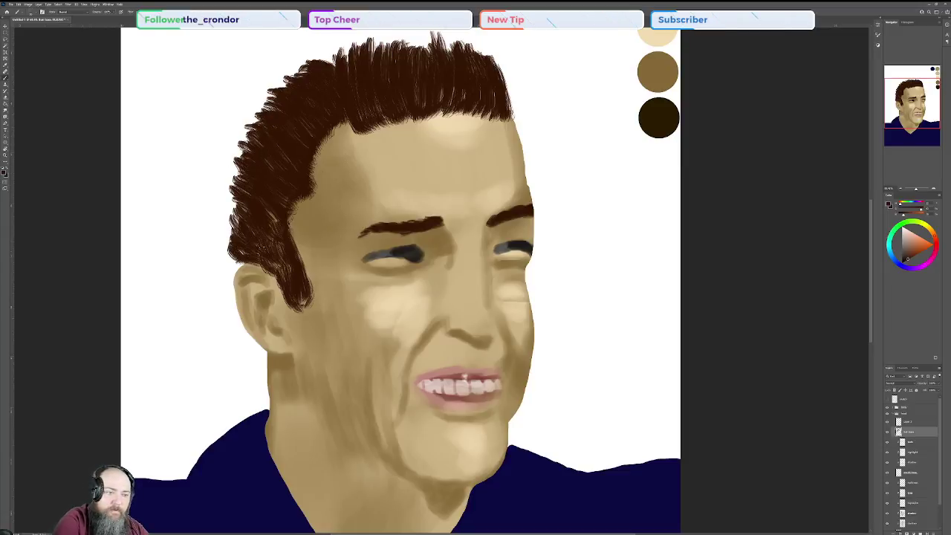
pyautogui.moveTo(285, 269)
pyautogui.mouseDown()
pyautogui.moveTo(267, 259)
pyautogui.moveTo(277, 253)
pyautogui.mouseUp()
pyautogui.moveTo(273, 247); pyautogui.dragTo(266, 209)
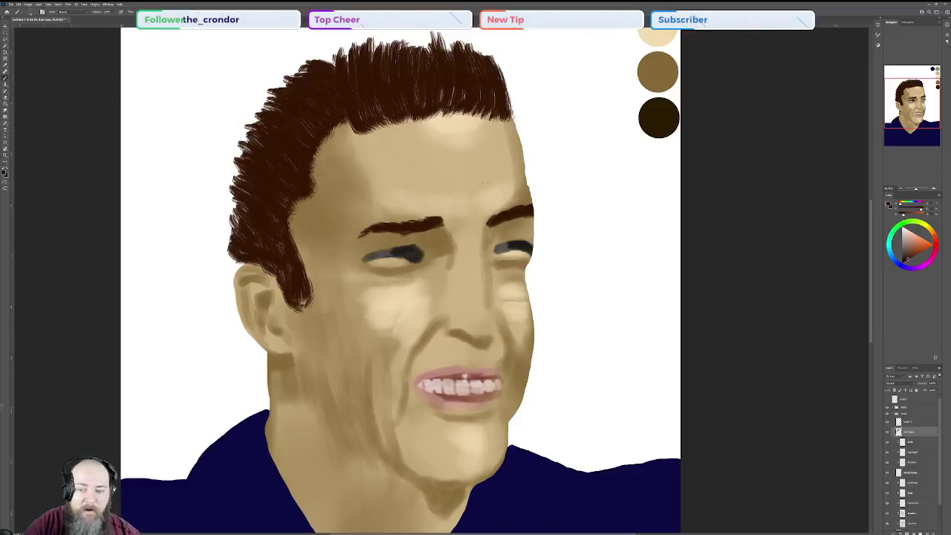
# - Move the new empty layer from above the hair layer to just below the face base layer
pyautogui.click(912, 422)
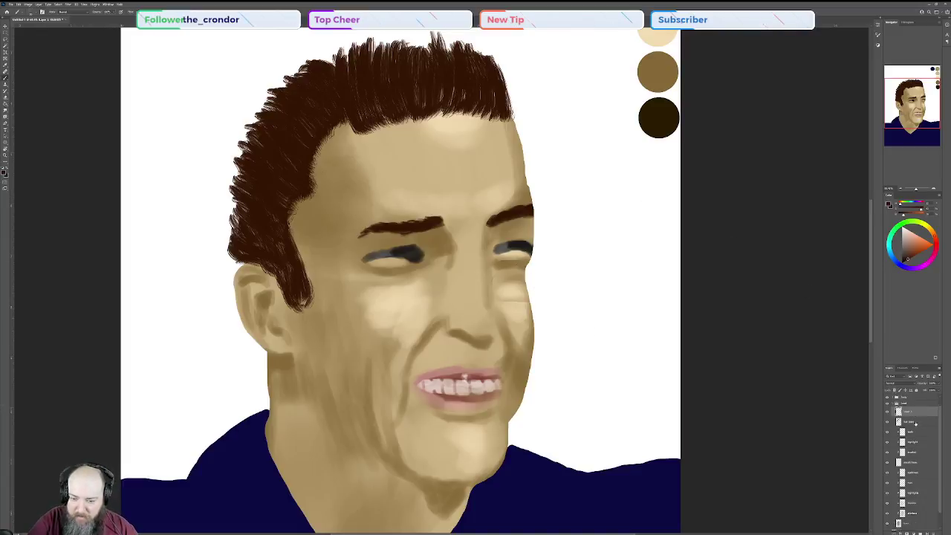
pyautogui.scroll(-1, 918, 419)
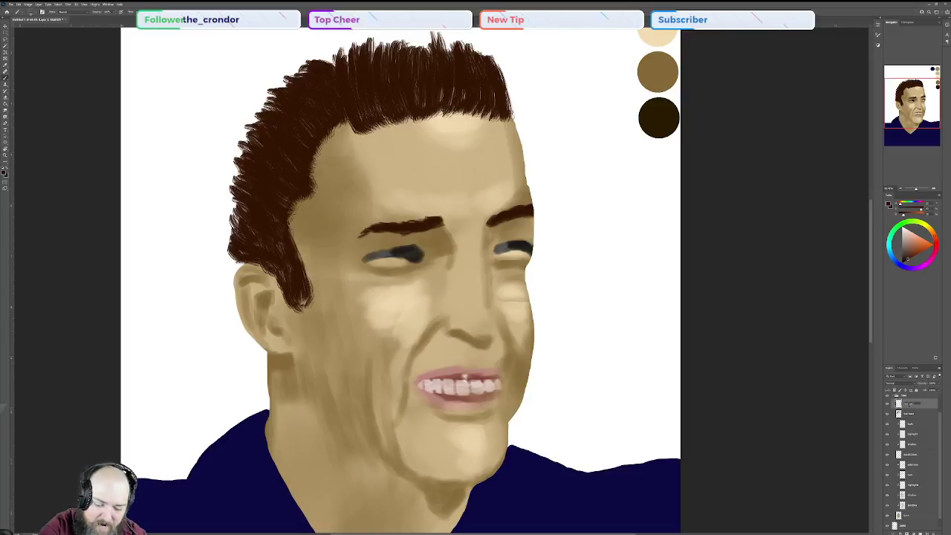
pyautogui.click(908, 404)
pyautogui.moveTo(908, 404); pyautogui.dragTo(916, 499)
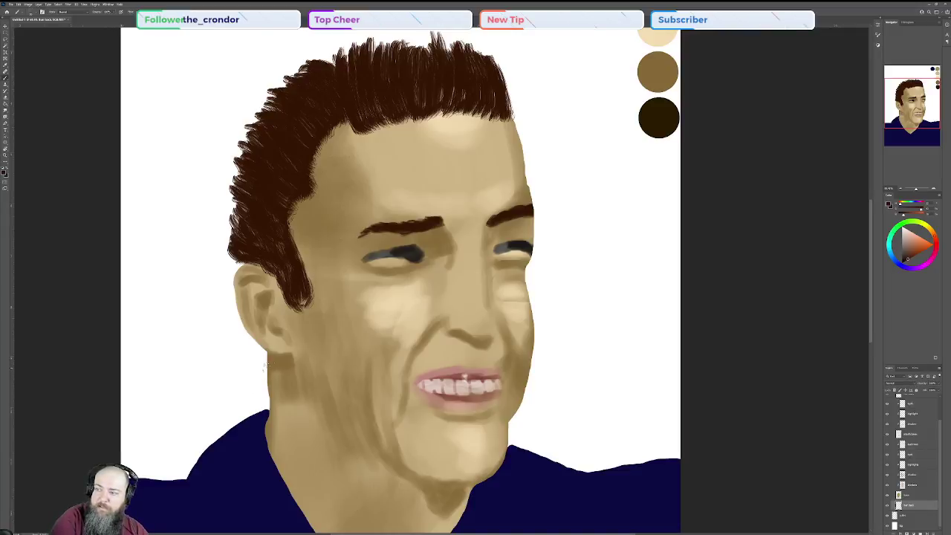
# - Paint dark brown hair behind the head, from the nape up behind the ear and along the back
pyautogui.moveTo(267, 380)
pyautogui.mouseDown()
pyautogui.moveTo(252, 339)
pyautogui.moveTo(242, 364)
pyautogui.moveTo(260, 367)
pyautogui.mouseUp()
pyautogui.moveTo(246, 335)
pyautogui.mouseDown()
pyautogui.moveTo(253, 364)
pyautogui.moveTo(225, 297)
pyautogui.moveTo(232, 336)
pyautogui.moveTo(224, 295)
pyautogui.moveTo(215, 311)
pyautogui.moveTo(230, 299)
pyautogui.moveTo(214, 288)
pyautogui.moveTo(227, 297)
pyautogui.moveTo(223, 246)
pyautogui.moveTo(238, 260)
pyautogui.mouseUp()
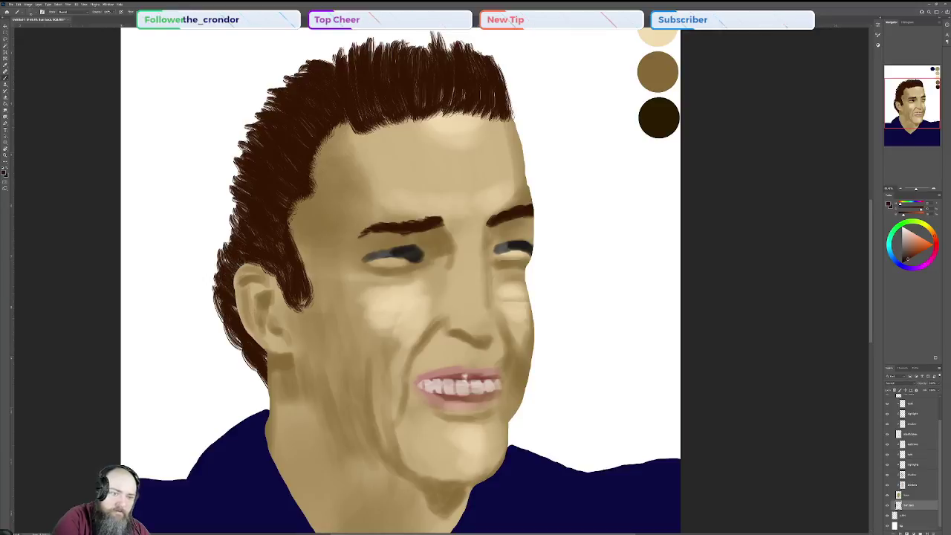
pyautogui.moveTo(215, 232)
pyautogui.mouseDown()
pyautogui.moveTo(217, 253)
pyautogui.moveTo(220, 237)
pyautogui.moveTo(223, 245)
pyautogui.moveTo(238, 230)
pyautogui.moveTo(216, 217)
pyautogui.moveTo(227, 223)
pyautogui.moveTo(230, 209)
pyautogui.moveTo(227, 239)
pyautogui.moveTo(215, 208)
pyautogui.moveTo(211, 223)
pyautogui.moveTo(217, 230)
pyautogui.moveTo(236, 200)
pyautogui.moveTo(217, 202)
pyautogui.moveTo(225, 188)
pyautogui.moveTo(243, 202)
pyautogui.moveTo(230, 167)
pyautogui.moveTo(242, 153)
pyautogui.moveTo(226, 139)
pyautogui.mouseUp()
pyautogui.moveTo(247, 193)
pyautogui.mouseDown()
pyautogui.moveTo(232, 132)
pyautogui.moveTo(223, 136)
pyautogui.moveTo(244, 125)
pyautogui.moveTo(237, 115)
pyautogui.mouseUp()
pyautogui.moveTo(222, 163); pyautogui.dragTo(223, 144)
# - Extend the back hair over the upper back of the head and across the crown with short curved strokes
pyautogui.moveTo(232, 141)
pyautogui.mouseDown()
pyautogui.moveTo(224, 128)
pyautogui.moveTo(251, 120)
pyautogui.mouseUp()
pyautogui.moveTo(255, 132); pyautogui.dragTo(230, 126)
pyautogui.moveTo(275, 104); pyautogui.dragTo(248, 116)
pyautogui.moveTo(268, 102); pyautogui.dragTo(248, 109)
pyautogui.moveTo(275, 92)
pyautogui.mouseDown()
pyautogui.moveTo(239, 111)
pyautogui.moveTo(246, 104)
pyautogui.mouseUp()
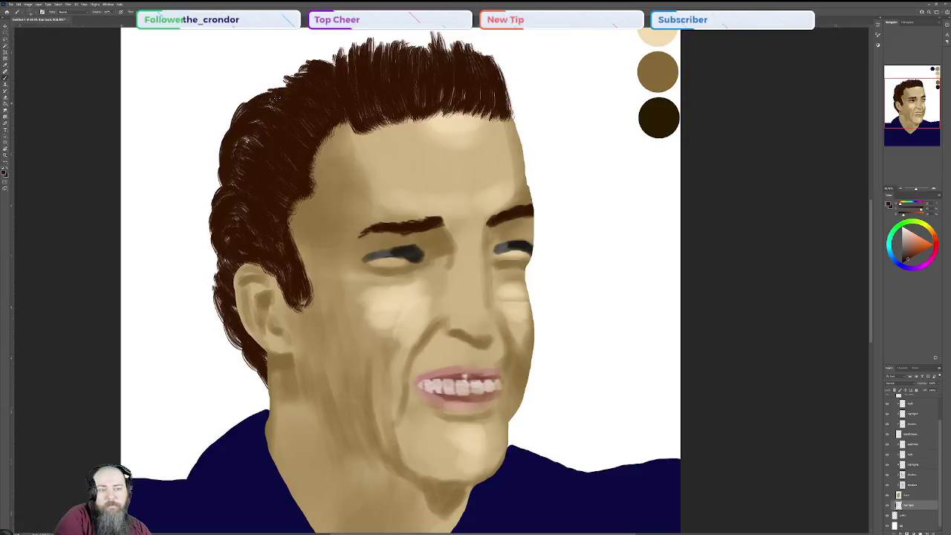
pyautogui.moveTo(272, 85)
pyautogui.mouseDown()
pyautogui.moveTo(250, 98)
pyautogui.moveTo(265, 63)
pyautogui.moveTo(321, 61)
pyautogui.moveTo(328, 52)
pyautogui.moveTo(287, 64)
pyautogui.moveTo(312, 46)
pyautogui.moveTo(331, 55)
pyautogui.moveTo(348, 52)
pyautogui.moveTo(339, 42)
pyautogui.moveTo(373, 40)
pyautogui.mouseUp()
pyautogui.moveTo(311, 49); pyautogui.dragTo(349, 41)
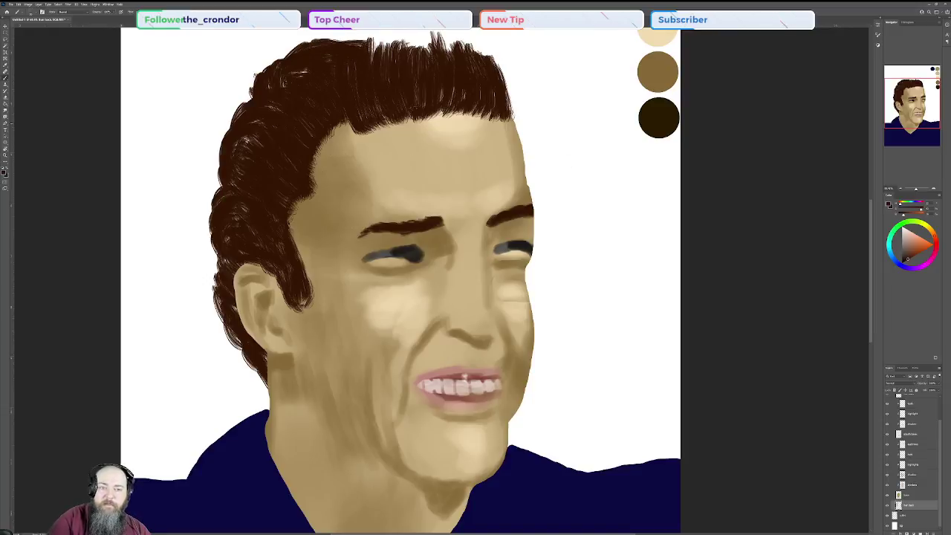
# - Extend the dark brown hair outward along the far temple, beyond the edge of the forehead
pyautogui.scroll(7, 600, 198)
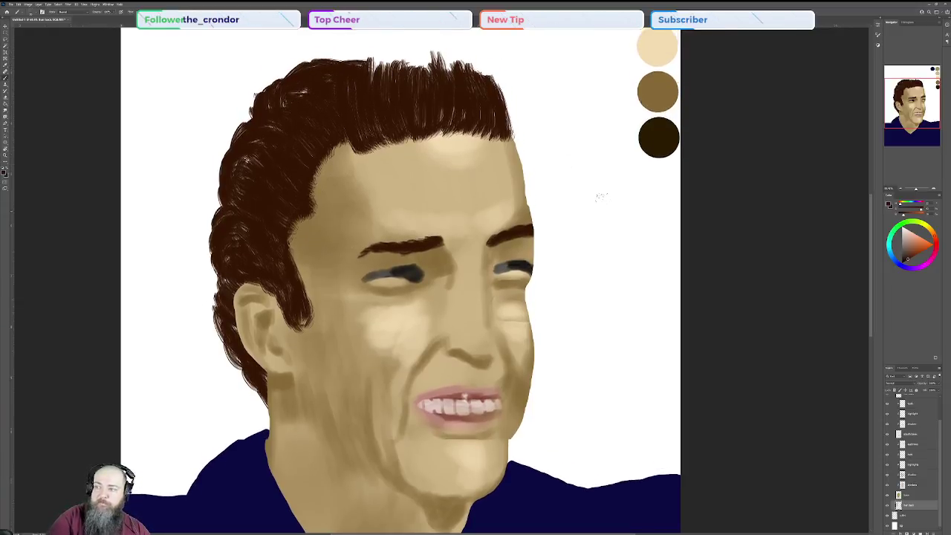
pyautogui.scroll(1, 600, 197)
pyautogui.scroll(4, 600, 197)
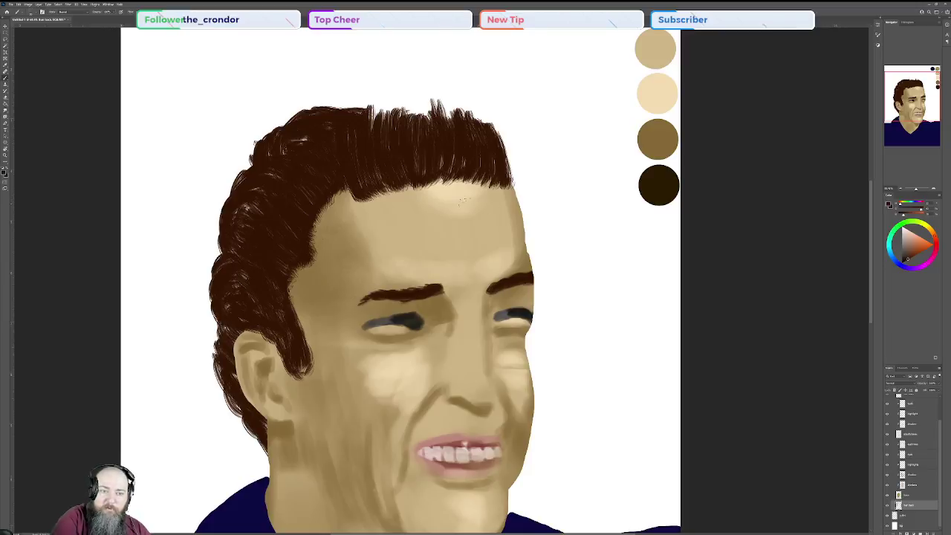
pyautogui.moveTo(522, 187)
pyautogui.mouseDown()
pyautogui.moveTo(522, 215)
pyautogui.moveTo(523, 175)
pyautogui.mouseUp()
pyautogui.moveTo(524, 210); pyautogui.dragTo(505, 151)
pyautogui.moveTo(524, 190); pyautogui.dragTo(500, 130)
pyautogui.moveTo(524, 168); pyautogui.dragTo(495, 128)
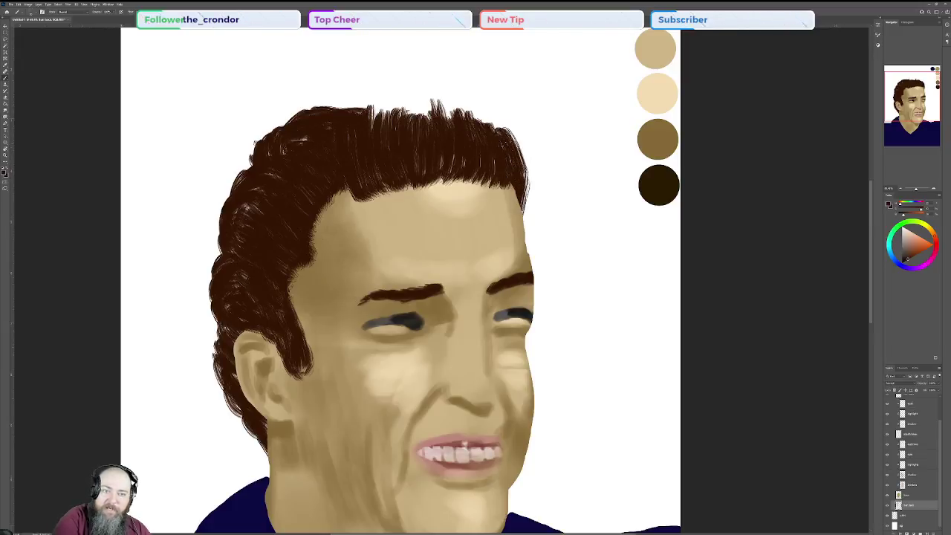
pyautogui.moveTo(532, 177); pyautogui.dragTo(517, 117)
pyautogui.moveTo(530, 159)
pyautogui.mouseDown()
pyautogui.moveTo(502, 113)
pyautogui.moveTo(514, 133)
pyautogui.moveTo(526, 123)
pyautogui.mouseUp()
# - Build up a raised, rounded quiff above the far side of the forehead with overlapping curved strokes
pyautogui.moveTo(521, 141)
pyautogui.mouseDown()
pyautogui.moveTo(514, 118)
pyautogui.moveTo(490, 115)
pyautogui.moveTo(500, 120)
pyautogui.moveTo(497, 98)
pyautogui.moveTo(480, 114)
pyautogui.moveTo(485, 103)
pyautogui.mouseUp()
pyautogui.moveTo(493, 130)
pyautogui.mouseDown()
pyautogui.moveTo(473, 114)
pyautogui.moveTo(494, 108)
pyautogui.mouseUp()
pyautogui.moveTo(508, 120); pyautogui.dragTo(475, 99)
pyautogui.moveTo(498, 105); pyautogui.dragTo(488, 90)
pyautogui.moveTo(498, 104); pyautogui.dragTo(471, 92)
pyautogui.moveTo(439, 121); pyautogui.dragTo(457, 95)
pyautogui.moveTo(434, 111); pyautogui.dragTo(457, 98)
pyautogui.moveTo(439, 119); pyautogui.dragTo(479, 102)
pyautogui.moveTo(441, 115); pyautogui.dragTo(486, 94)
pyautogui.moveTo(462, 113); pyautogui.dragTo(488, 107)
pyautogui.moveTo(471, 119)
pyautogui.mouseDown()
pyautogui.moveTo(488, 108)
pyautogui.moveTo(459, 114)
pyautogui.mouseUp()
pyautogui.moveTo(437, 127); pyautogui.dragTo(445, 116)
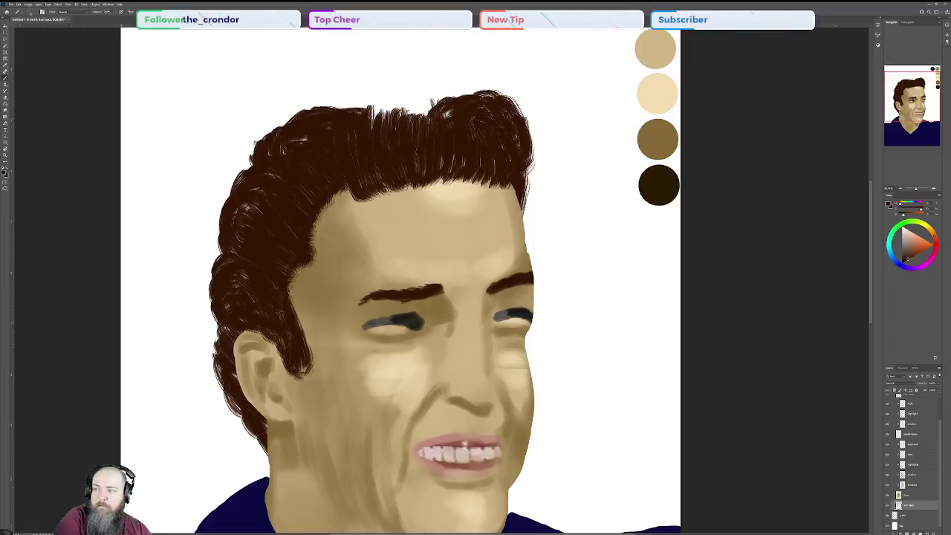
# - Raise the top hair between crown and quiff into one continuous rounded outline, thickening the quiff's far edge
pyautogui.moveTo(351, 117)
pyautogui.mouseDown()
pyautogui.moveTo(366, 108)
pyautogui.moveTo(357, 97)
pyautogui.moveTo(408, 90)
pyautogui.moveTo(364, 89)
pyautogui.moveTo(385, 79)
pyautogui.mouseUp()
pyautogui.moveTo(370, 95); pyautogui.dragTo(421, 77)
pyautogui.moveTo(383, 113)
pyautogui.mouseDown()
pyautogui.moveTo(422, 86)
pyautogui.moveTo(444, 93)
pyautogui.mouseUp()
pyautogui.moveTo(410, 122)
pyautogui.mouseDown()
pyautogui.moveTo(451, 108)
pyautogui.moveTo(454, 88)
pyautogui.mouseUp()
pyautogui.moveTo(427, 99); pyautogui.dragTo(462, 91)
pyautogui.moveTo(430, 106)
pyautogui.mouseDown()
pyautogui.moveTo(475, 90)
pyautogui.moveTo(465, 81)
pyautogui.moveTo(483, 82)
pyautogui.mouseUp()
pyautogui.moveTo(471, 99); pyautogui.dragTo(488, 86)
pyautogui.moveTo(406, 84); pyautogui.dragTo(444, 76)
pyautogui.moveTo(423, 92)
pyautogui.mouseDown()
pyautogui.moveTo(461, 79)
pyautogui.moveTo(529, 94)
pyautogui.mouseUp()
pyautogui.moveTo(361, 94); pyautogui.dragTo(382, 80)
pyautogui.moveTo(329, 112); pyautogui.dragTo(348, 92)
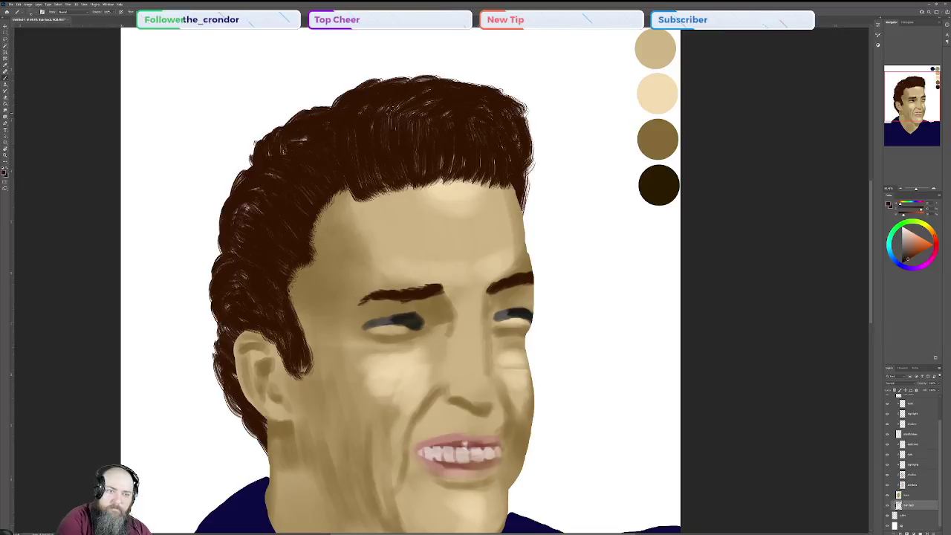
pyautogui.moveTo(512, 104)
pyautogui.mouseDown()
pyautogui.moveTo(533, 136)
pyautogui.moveTo(532, 159)
pyautogui.mouseUp()
pyautogui.moveTo(517, 119); pyautogui.dragTo(527, 160)
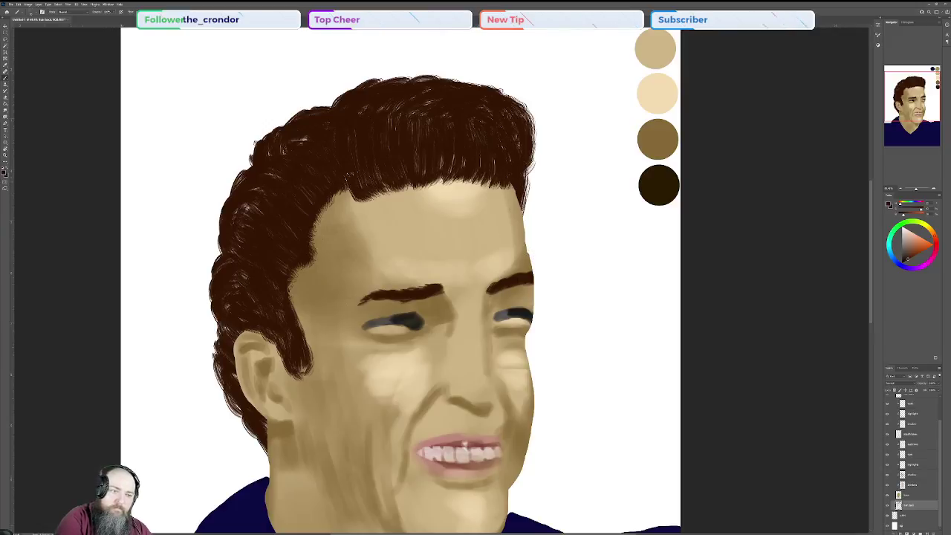
# - Thicken the crown's outer edge with short curved strokes to round out the back of the hair
pyautogui.moveTo(257, 149); pyautogui.dragTo(244, 169)
pyautogui.moveTo(271, 133); pyautogui.dragTo(255, 143)
pyautogui.moveTo(271, 123); pyautogui.dragTo(259, 134)
pyautogui.moveTo(296, 108); pyautogui.dragTo(284, 117)
pyautogui.moveTo(276, 125); pyautogui.dragTo(266, 135)
pyautogui.moveTo(298, 111); pyautogui.dragTo(274, 128)
pyautogui.moveTo(264, 134)
pyautogui.mouseDown()
pyautogui.moveTo(295, 113)
pyautogui.moveTo(331, 106)
pyautogui.mouseUp()
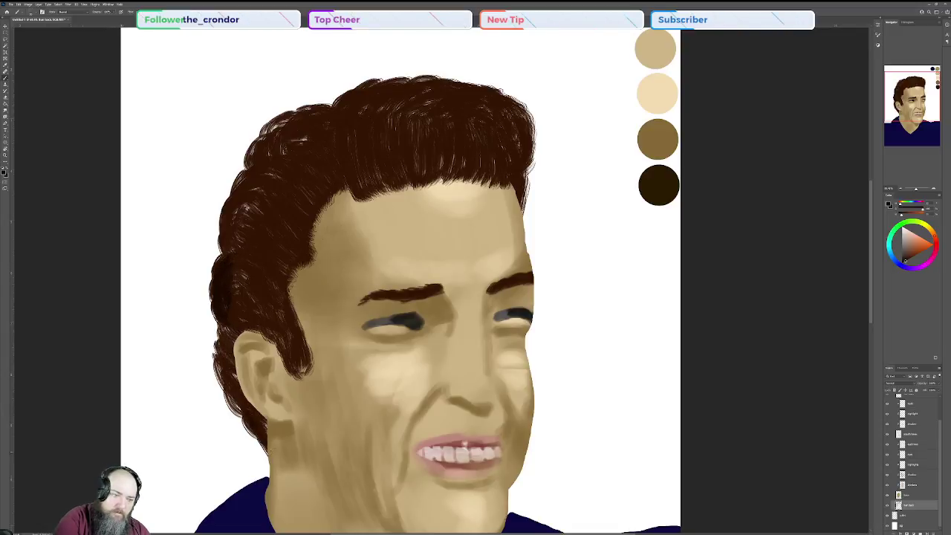
# - Shade the back hair with near-black brown at the nape, back of the head, top and far temple
pyautogui.moveTo(264, 422)
pyautogui.mouseDown()
pyautogui.moveTo(257, 436)
pyautogui.moveTo(222, 373)
pyautogui.moveTo(225, 328)
pyautogui.moveTo(217, 370)
pyautogui.mouseUp()
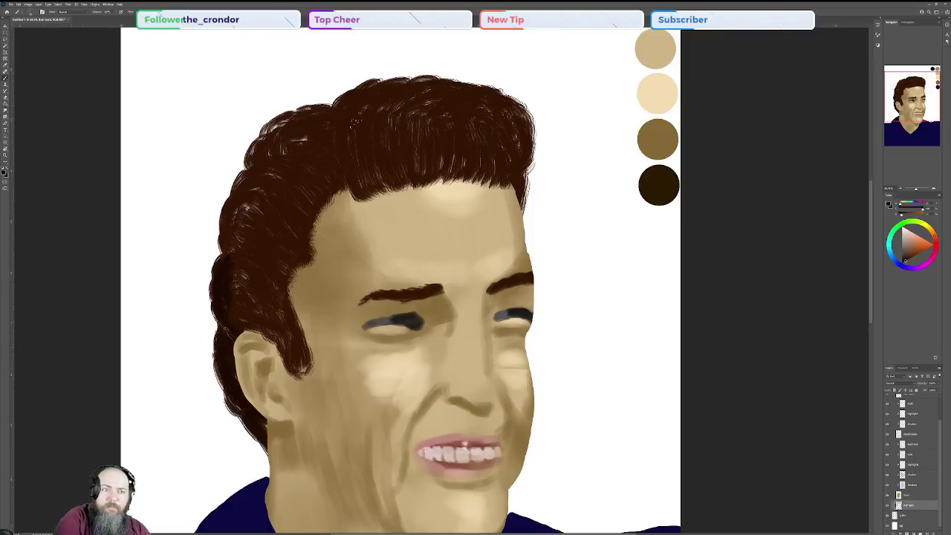
pyautogui.moveTo(372, 108)
pyautogui.mouseDown()
pyautogui.moveTo(408, 89)
pyautogui.moveTo(391, 110)
pyautogui.moveTo(370, 110)
pyautogui.mouseUp()
pyautogui.moveTo(395, 83); pyautogui.dragTo(377, 94)
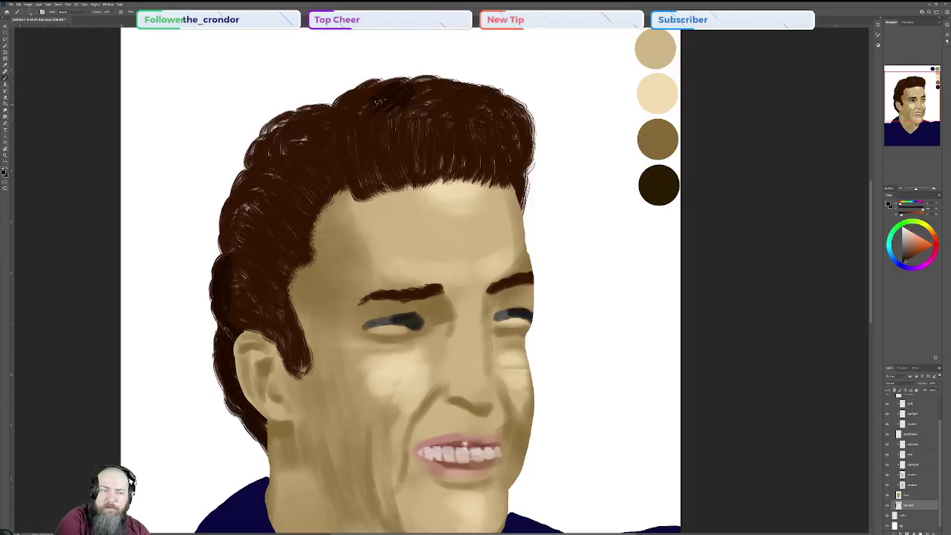
pyautogui.moveTo(522, 209)
pyautogui.mouseDown()
pyautogui.moveTo(532, 176)
pyautogui.moveTo(518, 175)
pyautogui.moveTo(529, 172)
pyautogui.mouseUp()
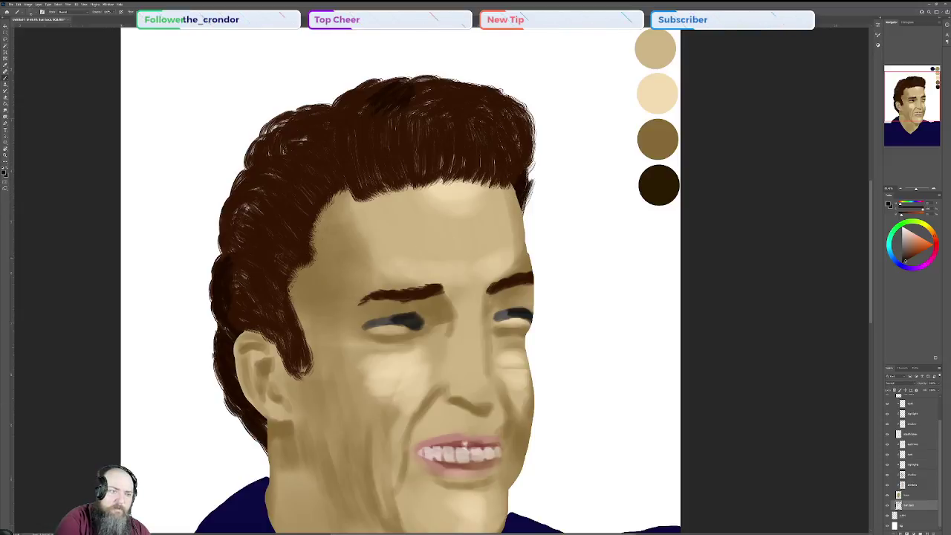
pyautogui.moveTo(221, 258); pyautogui.dragTo(221, 192)
pyautogui.moveTo(234, 226)
pyautogui.mouseDown()
pyautogui.moveTo(227, 179)
pyautogui.moveTo(260, 182)
pyautogui.mouseUp()
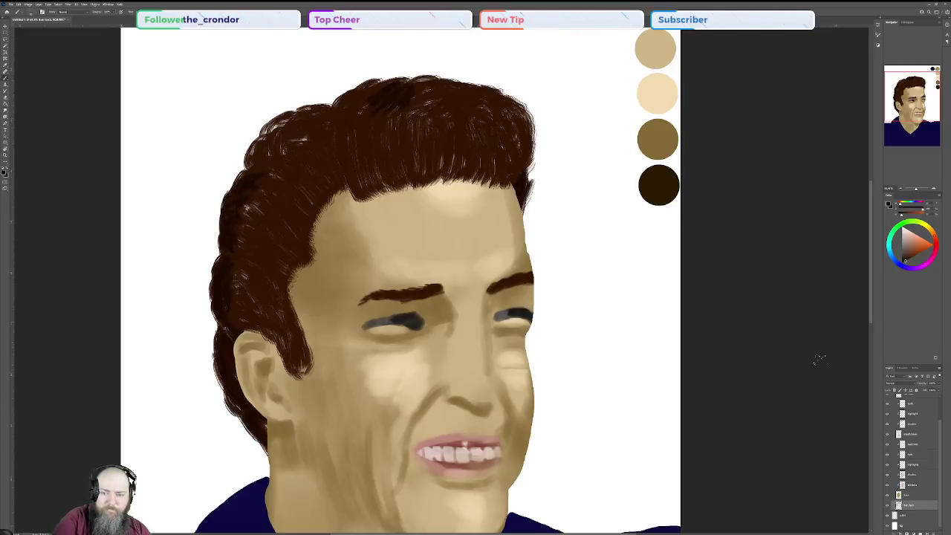
# - Select the front hair layer and darken the side hair from above the ear up to the temple
pyautogui.click(940, 414)
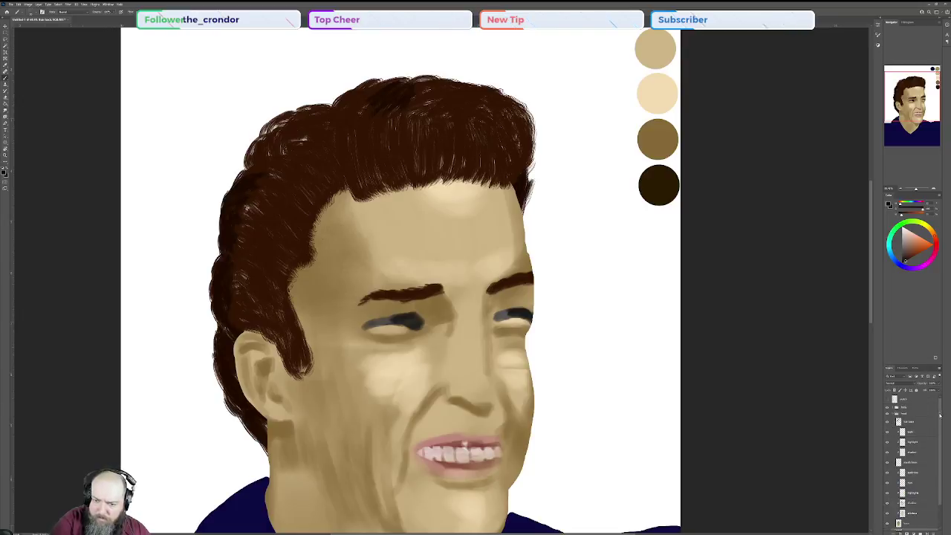
pyautogui.click(919, 422)
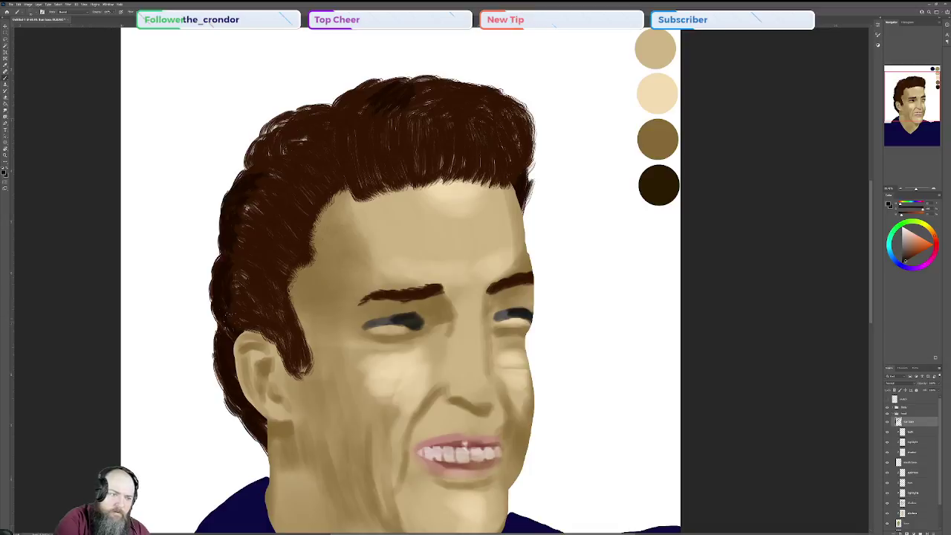
pyautogui.moveTo(237, 314)
pyautogui.mouseDown()
pyautogui.moveTo(257, 329)
pyautogui.moveTo(269, 306)
pyautogui.moveTo(243, 274)
pyautogui.moveTo(262, 269)
pyautogui.moveTo(275, 290)
pyautogui.moveTo(238, 276)
pyautogui.moveTo(252, 294)
pyautogui.moveTo(235, 283)
pyautogui.moveTo(273, 324)
pyautogui.moveTo(291, 367)
pyautogui.mouseUp()
pyautogui.moveTo(272, 306); pyautogui.dragTo(284, 313)
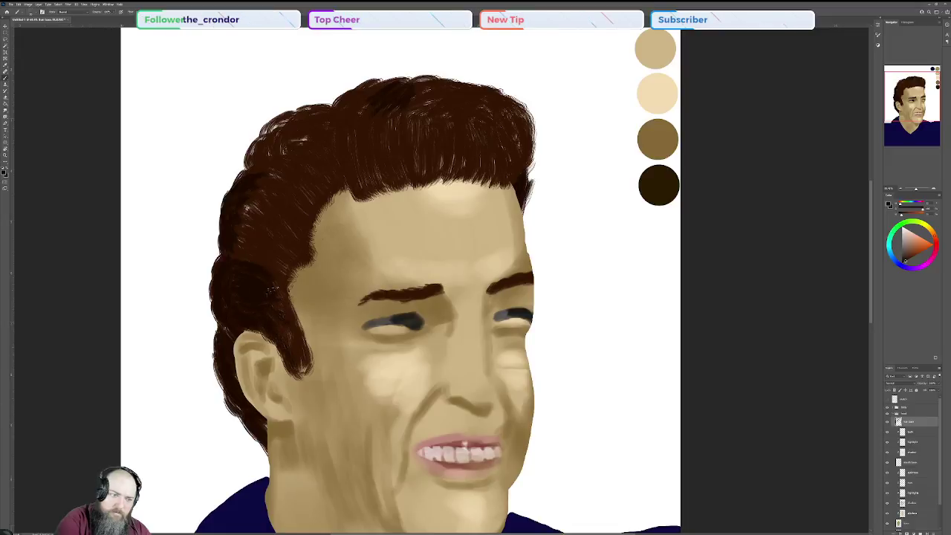
pyautogui.moveTo(258, 260); pyautogui.dragTo(268, 248)
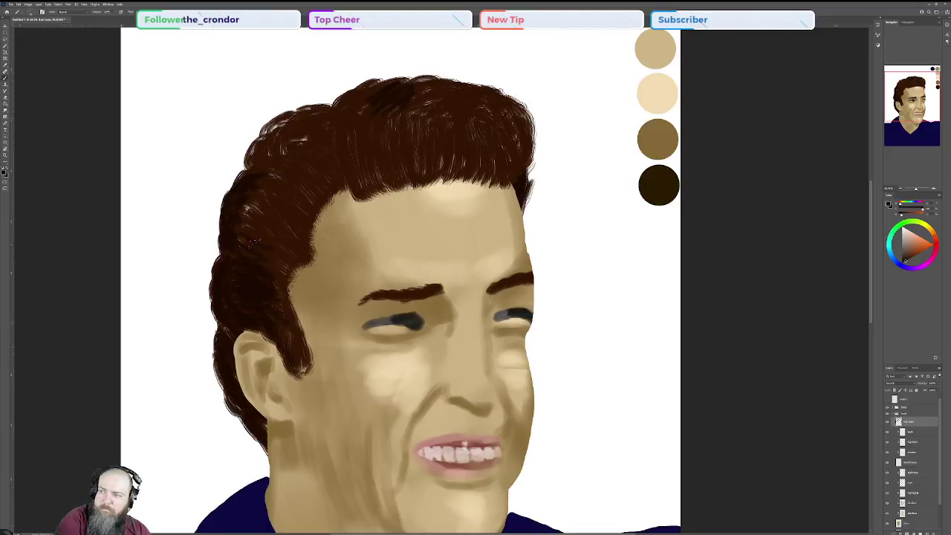
pyautogui.moveTo(275, 181)
pyautogui.mouseDown()
pyautogui.moveTo(312, 199)
pyautogui.moveTo(280, 179)
pyautogui.moveTo(298, 199)
pyautogui.moveTo(256, 186)
pyautogui.moveTo(257, 208)
pyautogui.moveTo(294, 213)
pyautogui.moveTo(242, 228)
pyautogui.moveTo(284, 237)
pyautogui.moveTo(267, 220)
pyautogui.moveTo(241, 241)
pyautogui.moveTo(292, 264)
pyautogui.moveTo(303, 256)
pyautogui.moveTo(290, 247)
pyautogui.mouseUp()
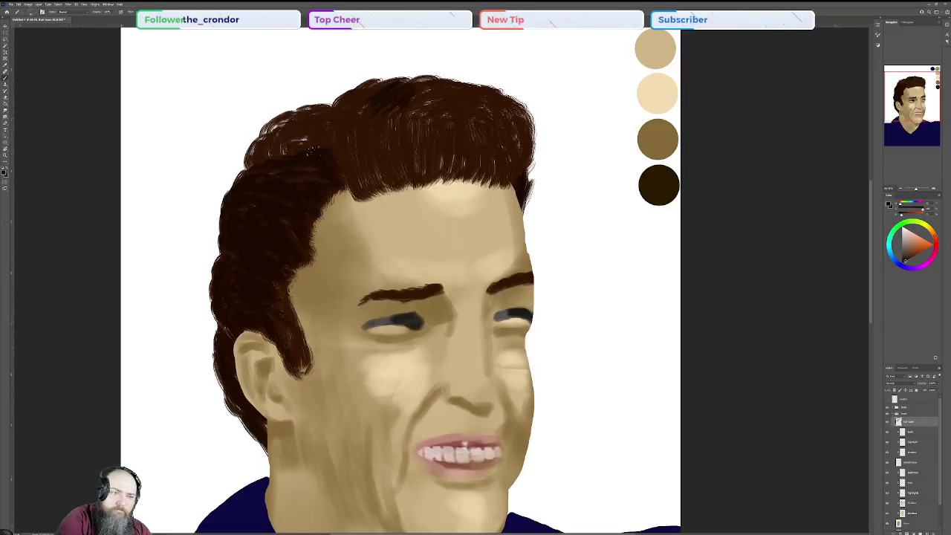
# - Add dark strands through the top hair and quiff, from the crown parting across to the far side
pyautogui.moveTo(294, 147)
pyautogui.mouseDown()
pyautogui.moveTo(322, 153)
pyautogui.moveTo(329, 137)
pyautogui.moveTo(303, 139)
pyautogui.moveTo(326, 125)
pyautogui.mouseUp()
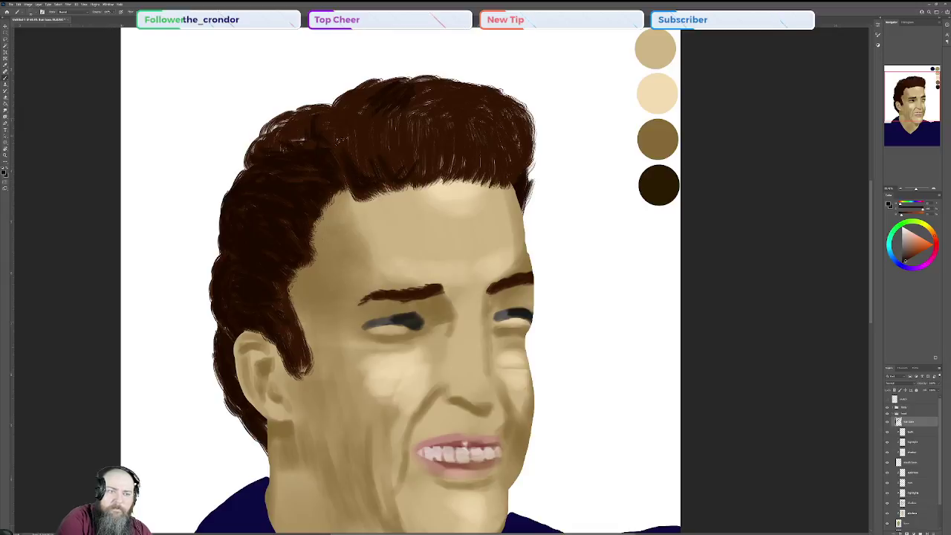
pyautogui.moveTo(360, 159)
pyautogui.mouseDown()
pyautogui.moveTo(416, 170)
pyautogui.moveTo(404, 146)
pyautogui.moveTo(434, 172)
pyautogui.moveTo(506, 169)
pyautogui.mouseUp()
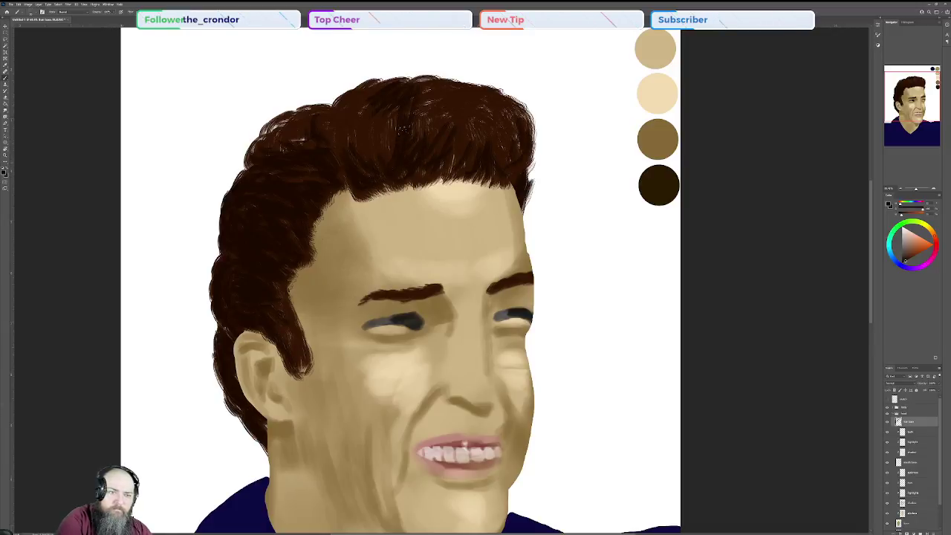
pyautogui.moveTo(425, 103)
pyautogui.mouseDown()
pyautogui.moveTo(408, 153)
pyautogui.moveTo(447, 119)
pyautogui.moveTo(449, 131)
pyautogui.mouseUp()
pyautogui.moveTo(330, 125); pyautogui.dragTo(347, 154)
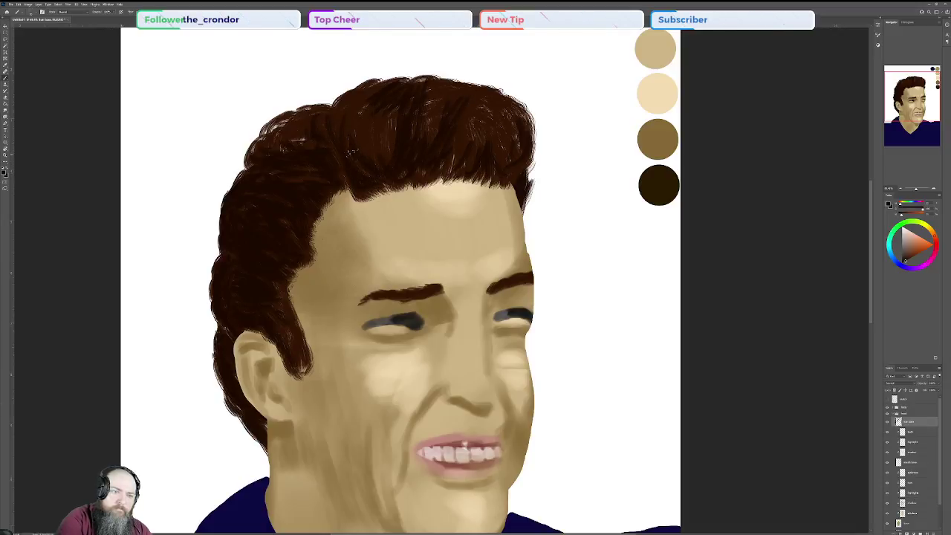
pyautogui.moveTo(337, 105); pyautogui.dragTo(326, 112)
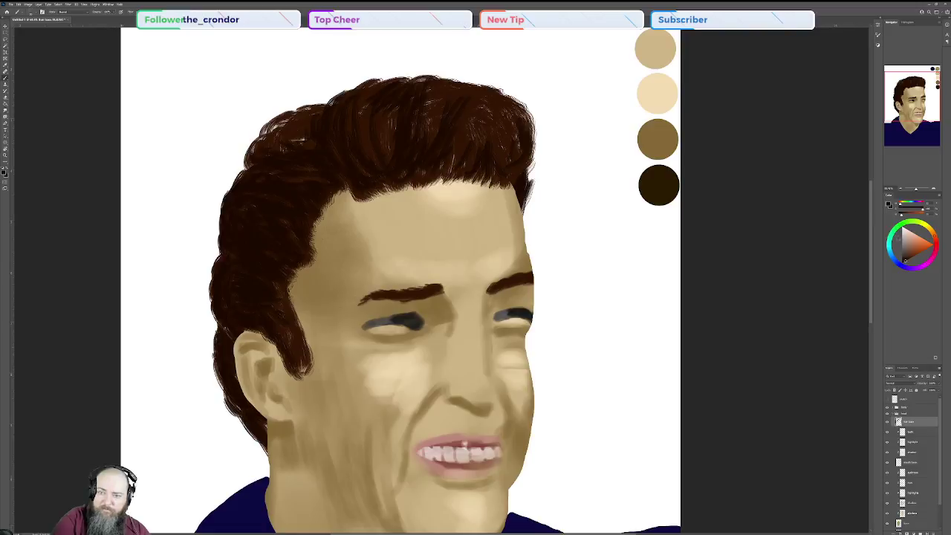
# - Choose a lighter greyish brown and stroke highlights over the hair at the crown
pyautogui.click(909, 250)
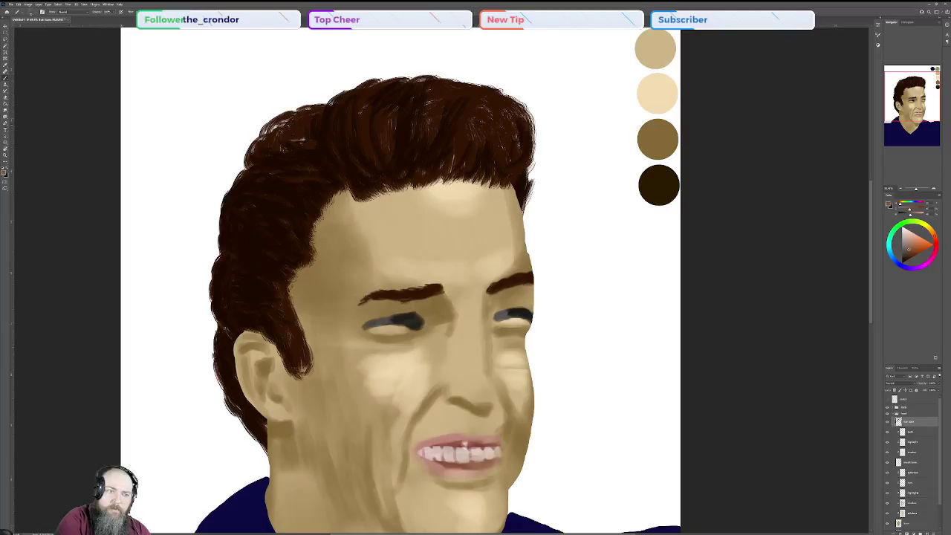
pyautogui.moveTo(260, 141)
pyautogui.mouseDown()
pyautogui.moveTo(268, 152)
pyautogui.moveTo(312, 149)
pyautogui.mouseUp()
pyautogui.moveTo(308, 108)
pyautogui.mouseDown()
pyautogui.moveTo(318, 151)
pyautogui.moveTo(311, 117)
pyautogui.moveTo(300, 116)
pyautogui.moveTo(303, 133)
pyautogui.moveTo(257, 158)
pyautogui.moveTo(279, 124)
pyautogui.moveTo(310, 154)
pyautogui.mouseUp()
# - Try long, curved light brown highlight strands across the top hair and quiff
pyautogui.moveTo(364, 122); pyautogui.dragTo(376, 160)
pyautogui.moveTo(348, 104)
pyautogui.mouseDown()
pyautogui.moveTo(367, 174)
pyautogui.moveTo(356, 156)
pyautogui.mouseUp()
pyautogui.moveTo(337, 144); pyautogui.dragTo(345, 159)
pyautogui.moveTo(332, 106); pyautogui.dragTo(342, 147)
pyautogui.moveTo(361, 143); pyautogui.dragTo(365, 146)
pyautogui.moveTo(377, 84)
pyautogui.mouseDown()
pyautogui.moveTo(364, 151)
pyautogui.moveTo(343, 114)
pyautogui.moveTo(346, 168)
pyautogui.mouseUp()
pyautogui.moveTo(386, 112)
pyautogui.mouseDown()
pyautogui.moveTo(377, 159)
pyautogui.moveTo(388, 138)
pyautogui.moveTo(388, 147)
pyautogui.mouseUp()
pyautogui.moveTo(398, 75); pyautogui.dragTo(375, 150)
pyautogui.moveTo(424, 101)
pyautogui.mouseDown()
pyautogui.moveTo(407, 146)
pyautogui.moveTo(427, 125)
pyautogui.moveTo(449, 162)
pyautogui.mouseUp()
pyautogui.moveTo(475, 104); pyautogui.dragTo(464, 143)
pyautogui.moveTo(484, 105); pyautogui.dragTo(468, 150)
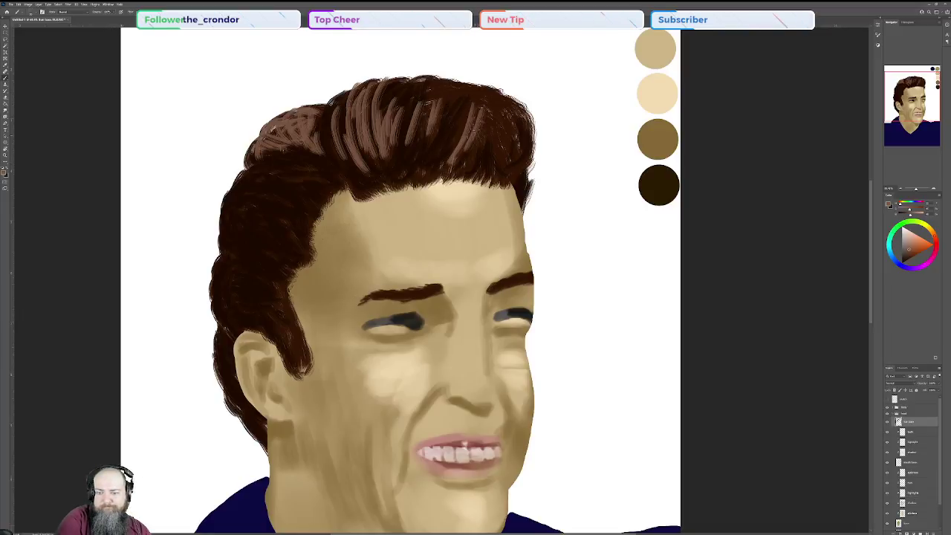
# - Undo the light brown highlight strands across the top hair and quiff
pyautogui.hotkey('ctrl', 'z')
pyautogui.hotkey('ctrl', 'z')
pyautogui.hotkey('ctrl', 'z')
pyautogui.hotkey('ctrl', 'z')
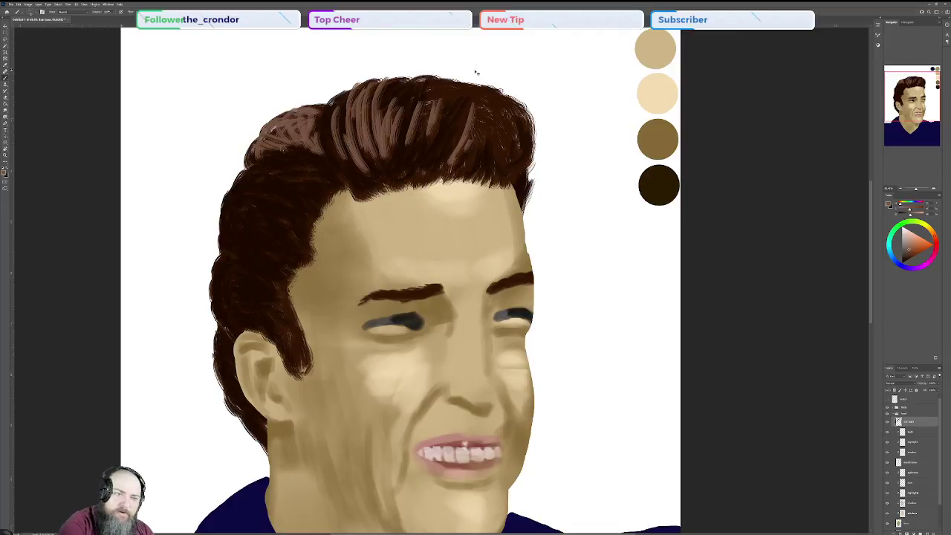
pyautogui.hotkey('ctrl', 'z')
pyautogui.hotkey('ctrl', 'z')
pyautogui.hotkey('ctrl', 'z')
pyautogui.hotkey('ctrl', 'z')
pyautogui.hotkey('ctrl', 'z')
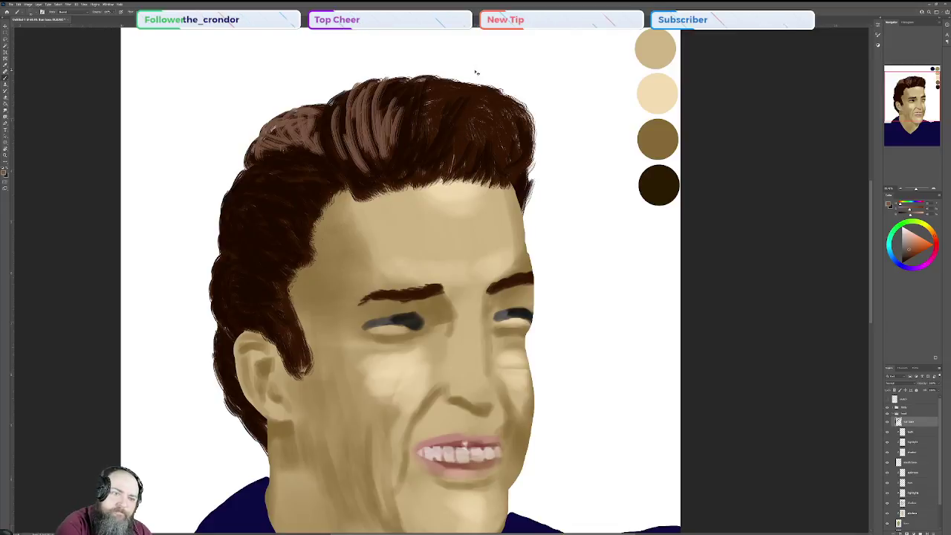
pyautogui.hotkey('ctrl', 'z')
pyautogui.hotkey('ctrl', 'z')
pyautogui.hotkey('ctrl', 'z')
pyautogui.hotkey('ctrl', 'z')
pyautogui.hotkey('ctrl', 'z')
pyautogui.hotkey('ctrl', 'z')
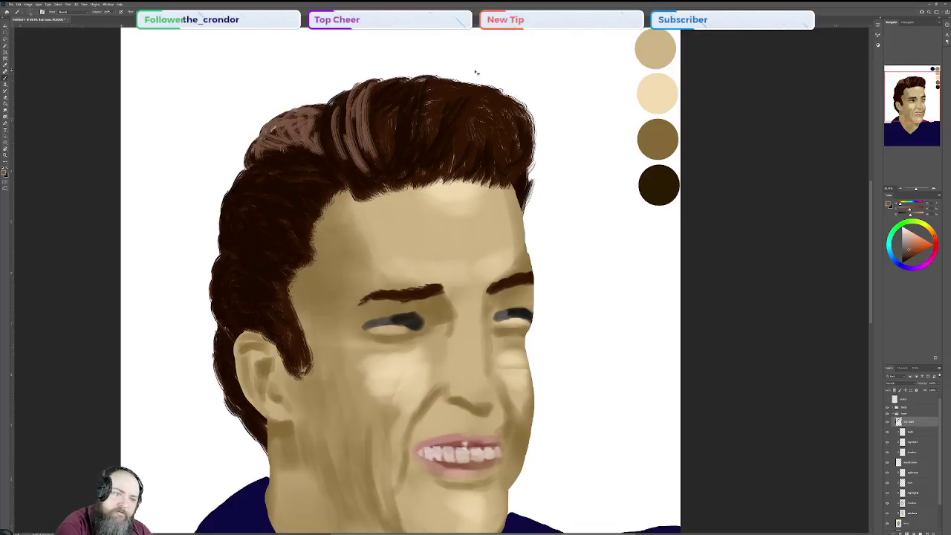
pyautogui.hotkey('ctrl', 'z')
pyautogui.hotkey('ctrl', 'z')
pyautogui.hotkey('ctrl', 'z')
pyautogui.hotkey('ctrl', 'z')
pyautogui.hotkey('ctrl', 'z')
pyautogui.hotkey('ctrl', 'z')
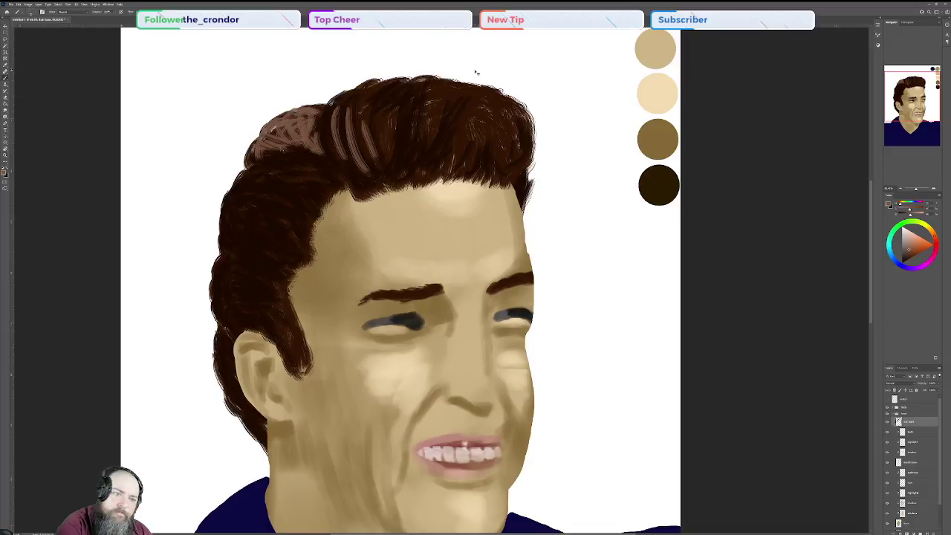
pyautogui.hotkey('ctrl', 'z')
pyautogui.hotkey('ctrl', 'z')
pyautogui.hotkey('ctrl', 'z')
pyautogui.hotkey('ctrl', 'z')
pyautogui.hotkey('ctrl', 'z')
pyautogui.hotkey('ctrl', 'z')
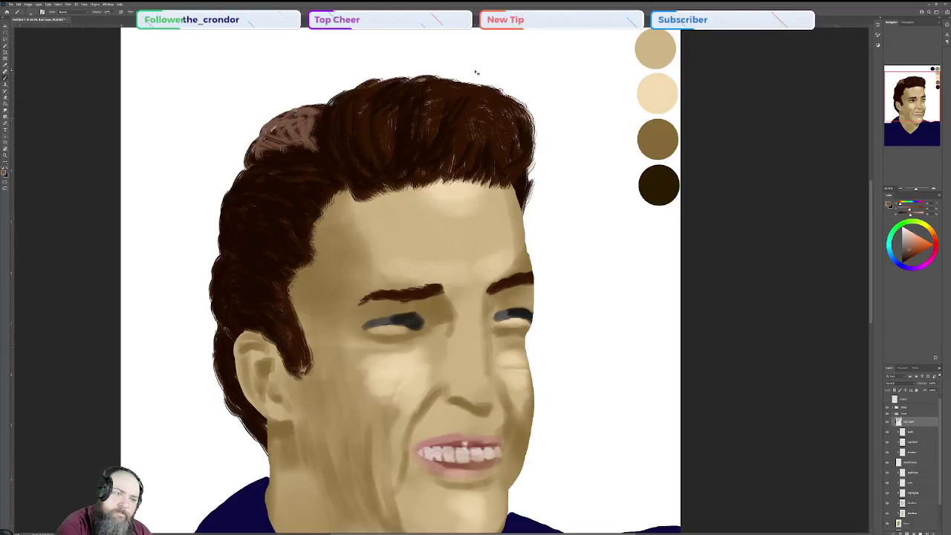
# - Undo the greyish brown highlight strokes over the hair at the crown
pyautogui.hotkey('ctrl', 'z')
pyautogui.hotkey('ctrl', 'z')
pyautogui.hotkey('ctrl', 'z')
pyautogui.hotkey('ctrl', 'z')
pyautogui.hotkey('ctrl', 'z')
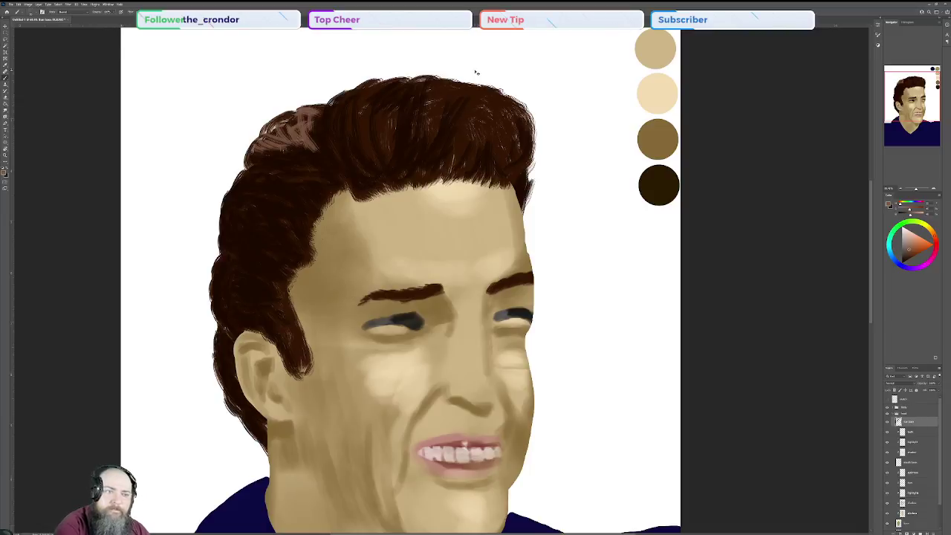
pyautogui.hotkey('ctrl', 'z')
pyautogui.hotkey('ctrl', 'z')
pyautogui.hotkey('ctrl', 'z')
pyautogui.hotkey('ctrl', 'z')
pyautogui.hotkey('ctrl', 'z')
pyautogui.hotkey('ctrl', 'z')
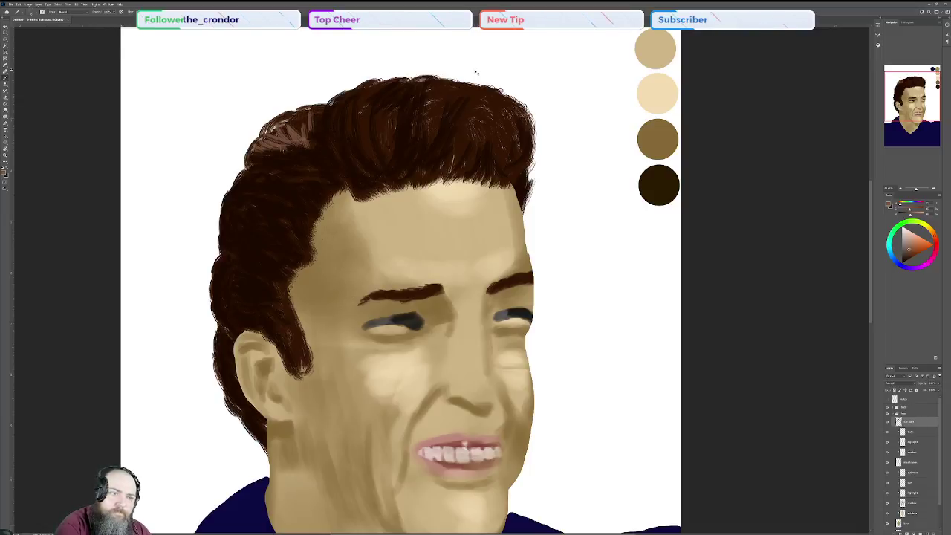
pyautogui.hotkey('ctrl', 'z')
pyautogui.hotkey('ctrl', 'z')
pyautogui.hotkey('ctrl', 'z')
pyautogui.hotkey('ctrl', 'z')
pyautogui.hotkey('ctrl', 'z')
pyautogui.hotkey('ctrl', 'z')
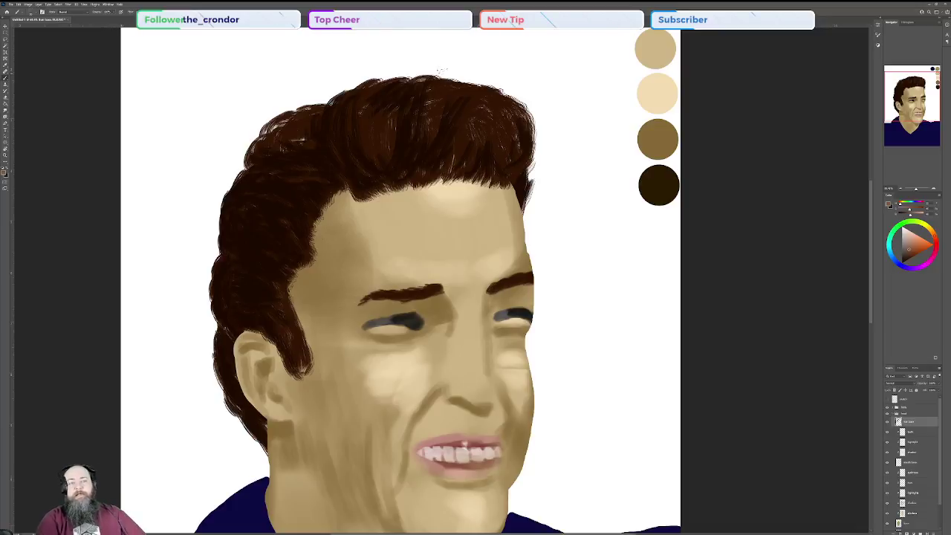
# - Select the mouth base layer with its clipped shadow, highlight and teeth layers, and scale the mouth up slightly
pyautogui.scroll(-3, 383, 206)
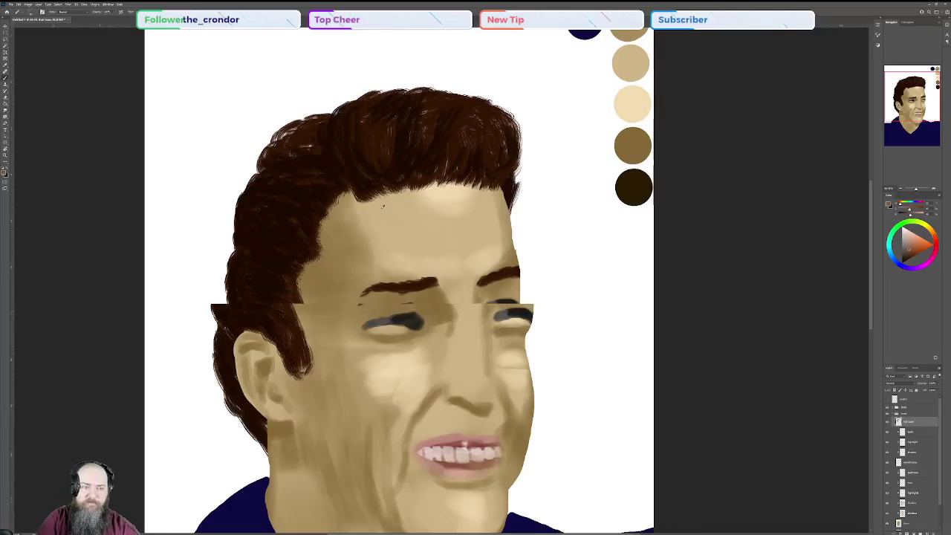
pyautogui.scroll(-2, 381, 206)
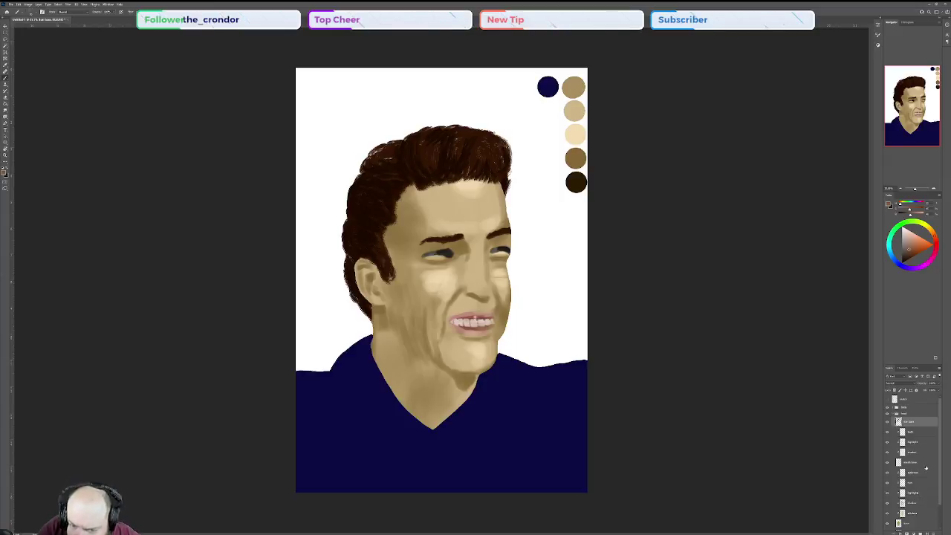
pyautogui.click(921, 462)
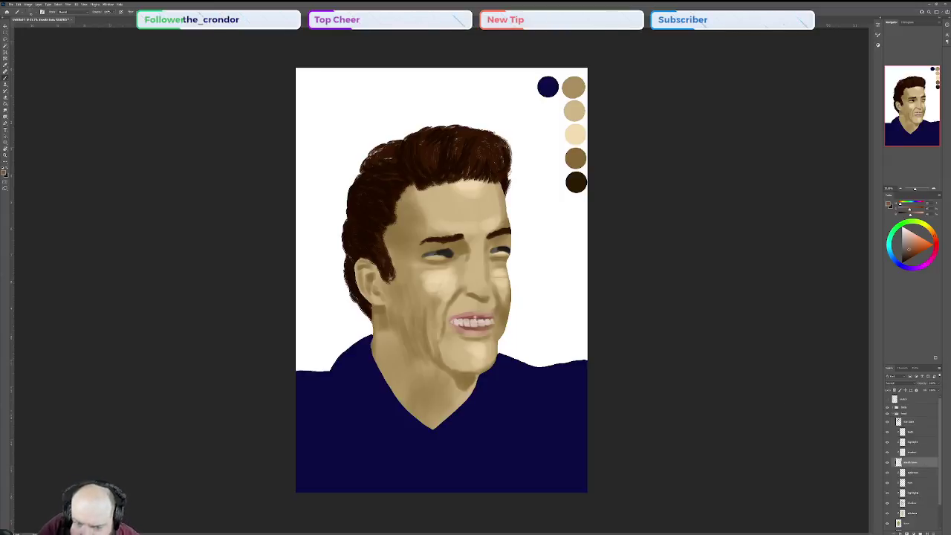
pyautogui.keyDown('shift'); pyautogui.click(924, 435); pyautogui.keyUp('shift')
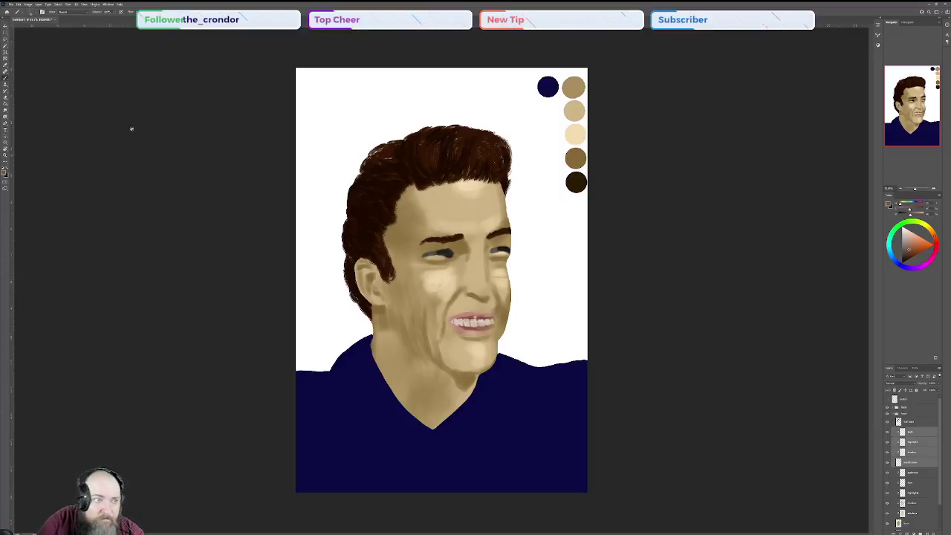
pyautogui.click(6, 26)
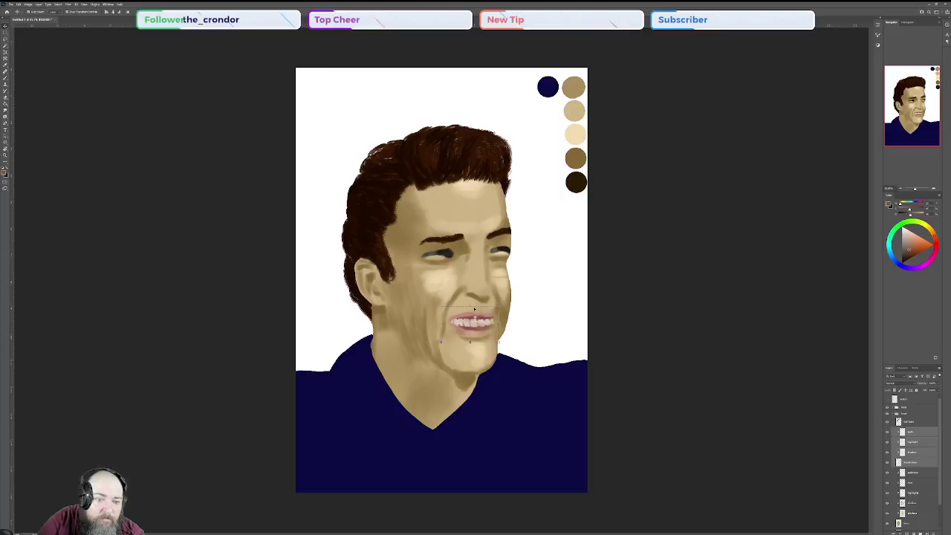
pyautogui.moveTo(470, 307); pyautogui.dragTo(470, 302)
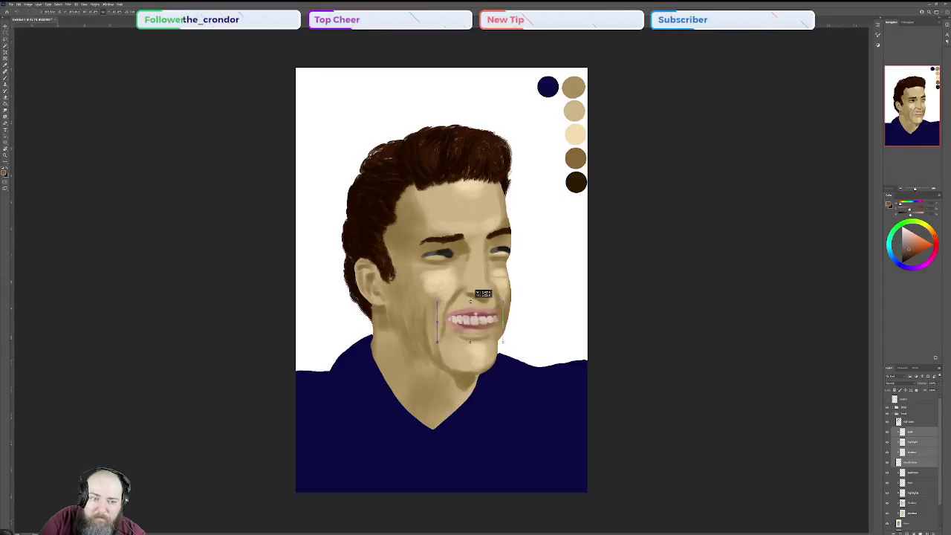
pyautogui.moveTo(471, 303); pyautogui.dragTo(470, 301)
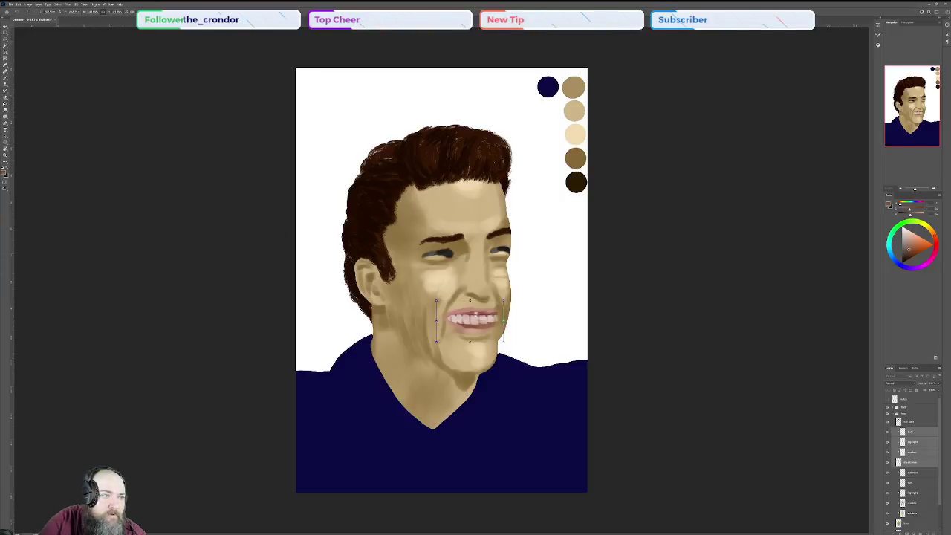
pyautogui.press('Return')
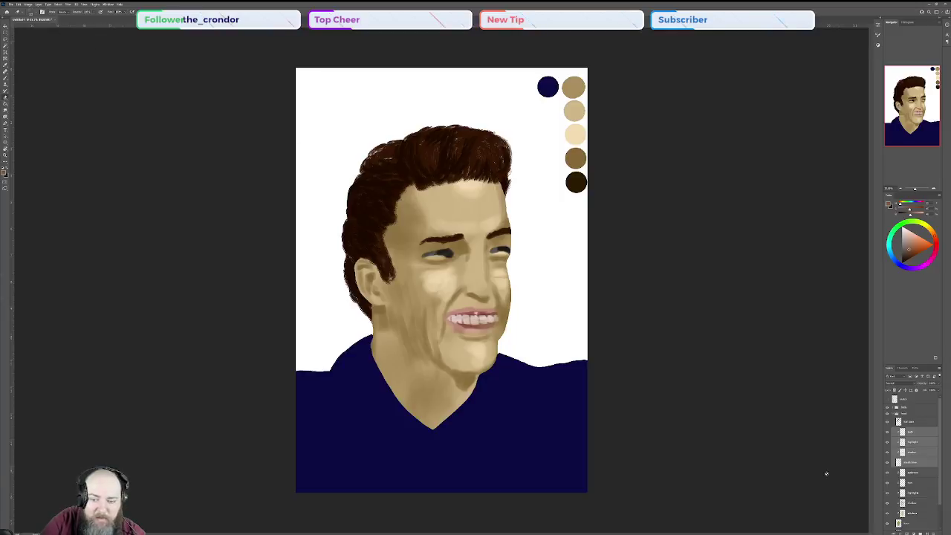
# - Make the mouth base layer active and choose a firmer, more solid brush preset for the Eraser
pyautogui.click(917, 462)
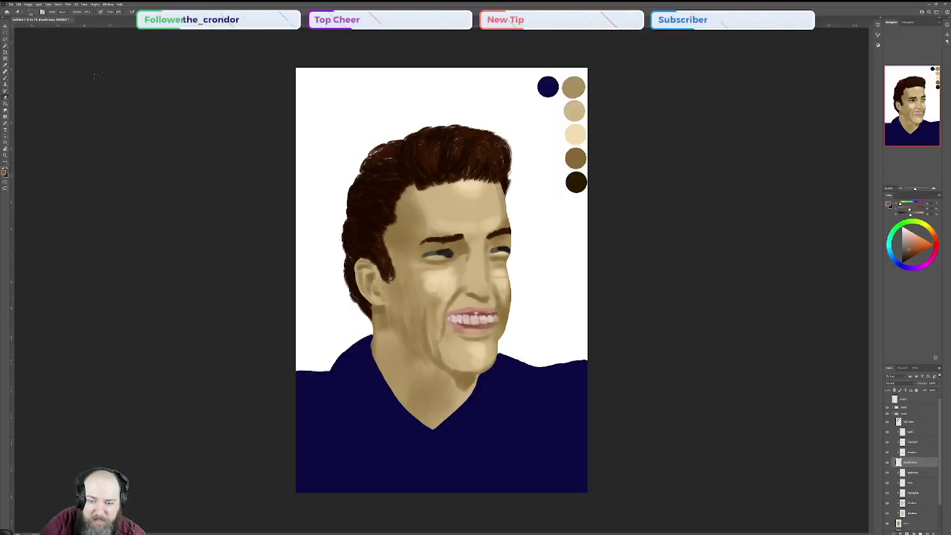
pyautogui.click(41, 12)
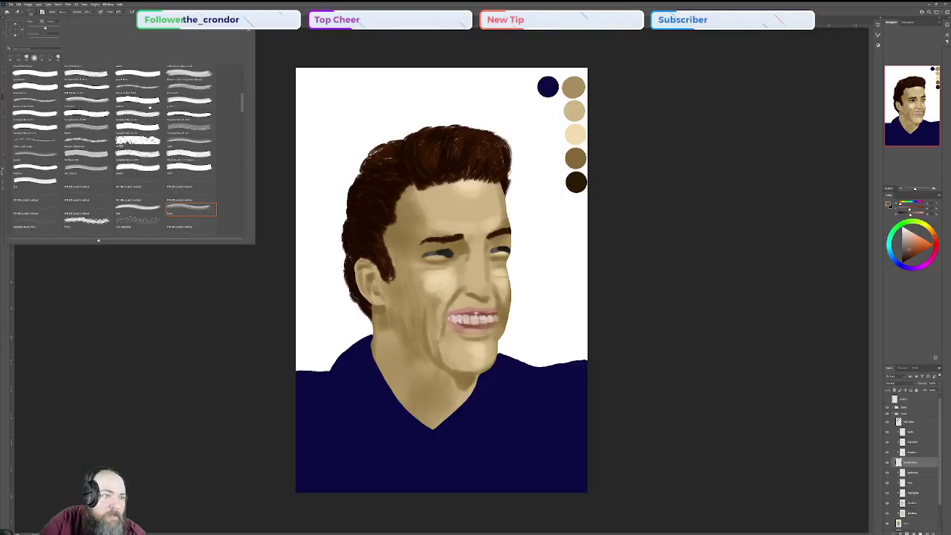
pyautogui.moveTo(243, 108); pyautogui.dragTo(243, 63)
pyautogui.click(196, 160)
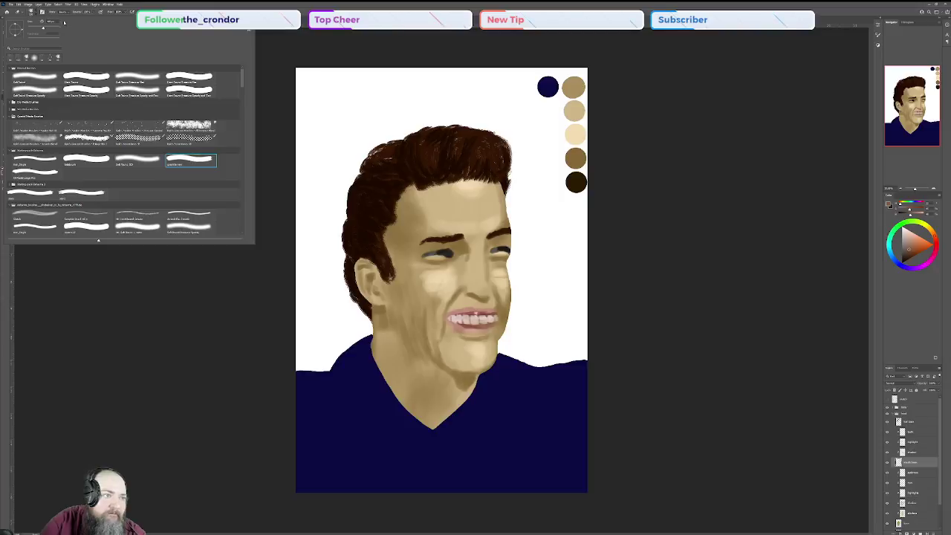
pyautogui.click(33, 12)
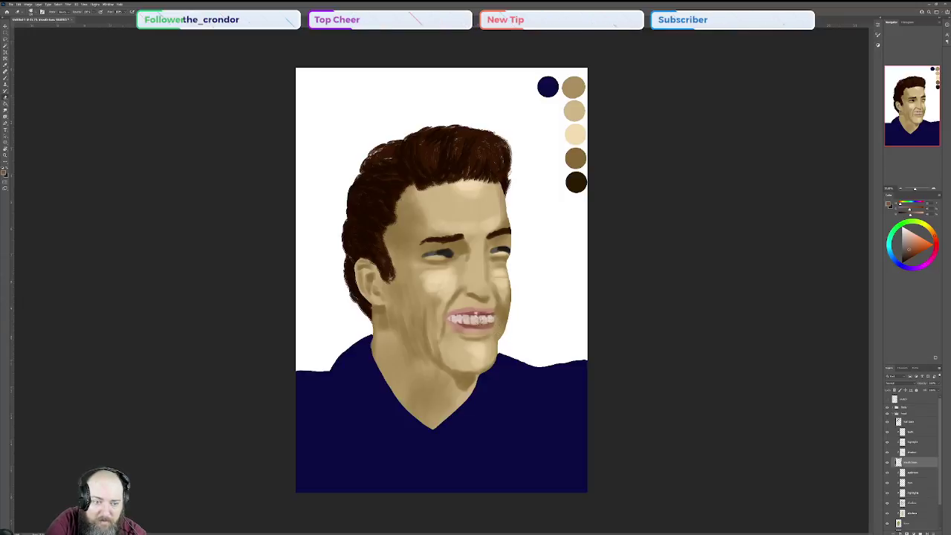
# - Make the teeth layer active and choose the same solid preset for the Brush tool
pyautogui.click(912, 432)
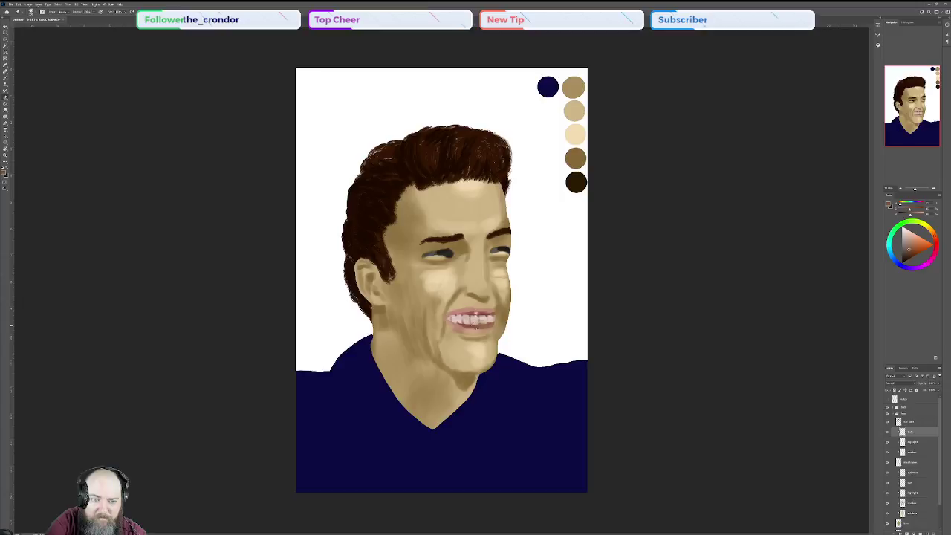
pyautogui.click(5, 78)
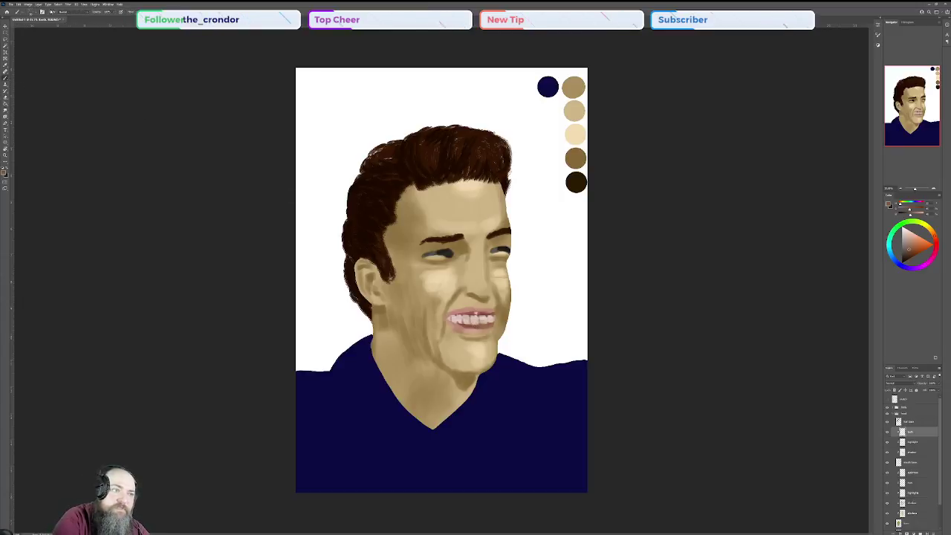
pyautogui.click(40, 13)
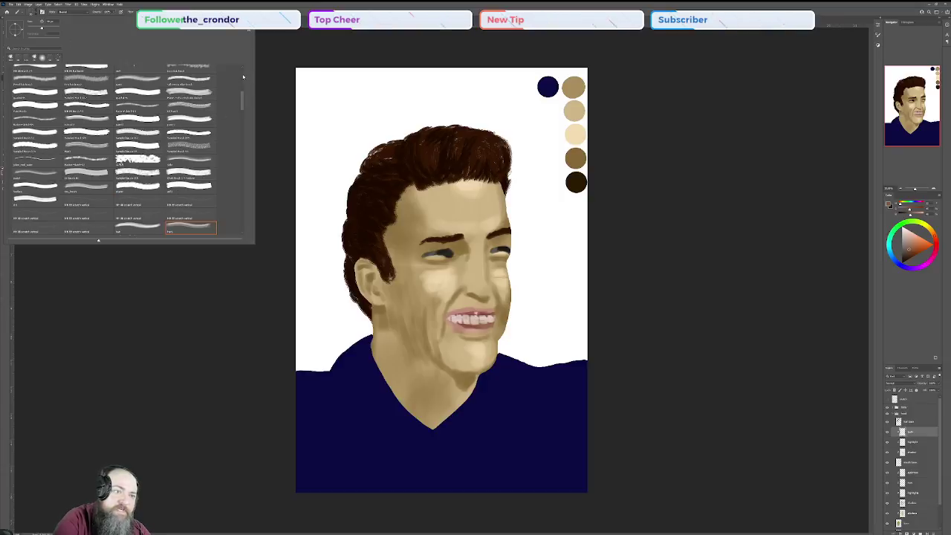
pyautogui.scroll(10, 245, 78)
pyautogui.click(205, 126)
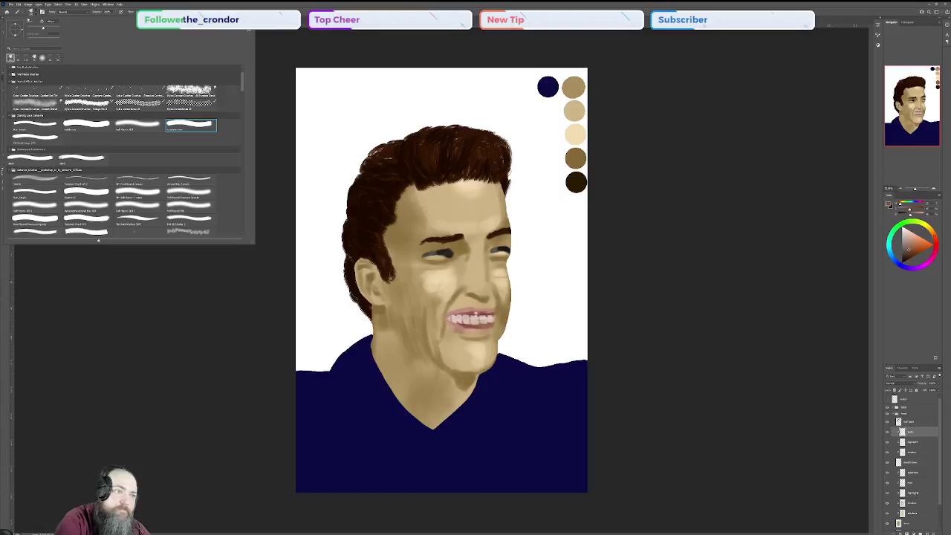
pyautogui.click(32, 13)
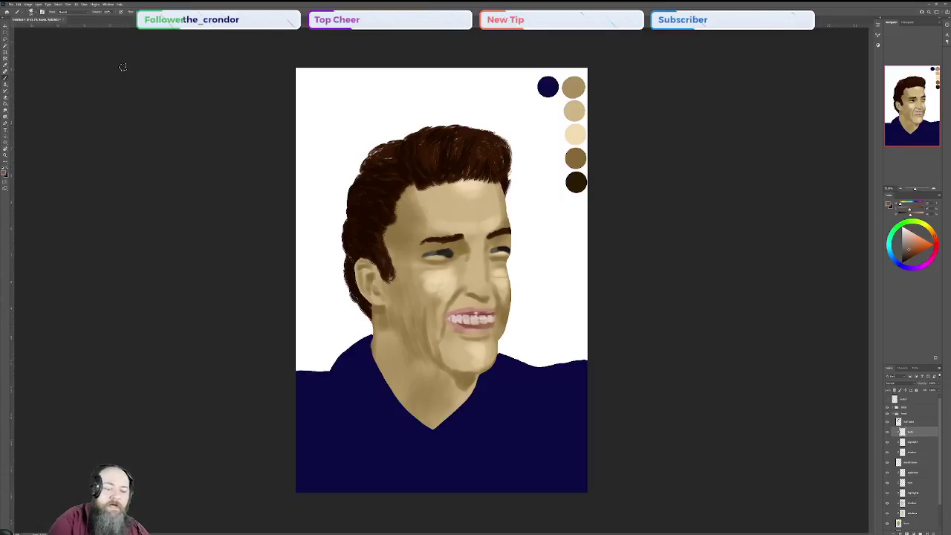
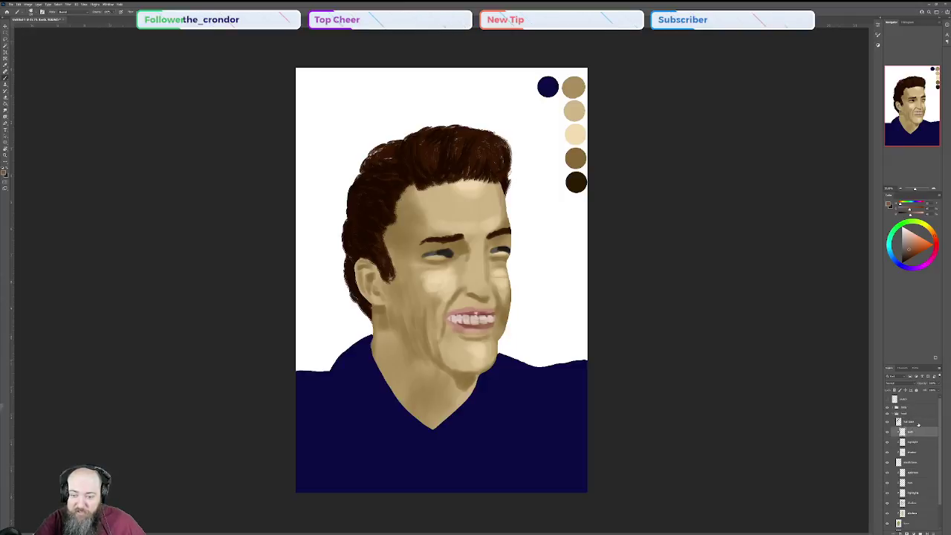
# - Select all head layers from the front hair through the back hair, rotate them slightly clockwise and shift them toward the canvas's right side
pyautogui.scroll(-2, 916, 431)
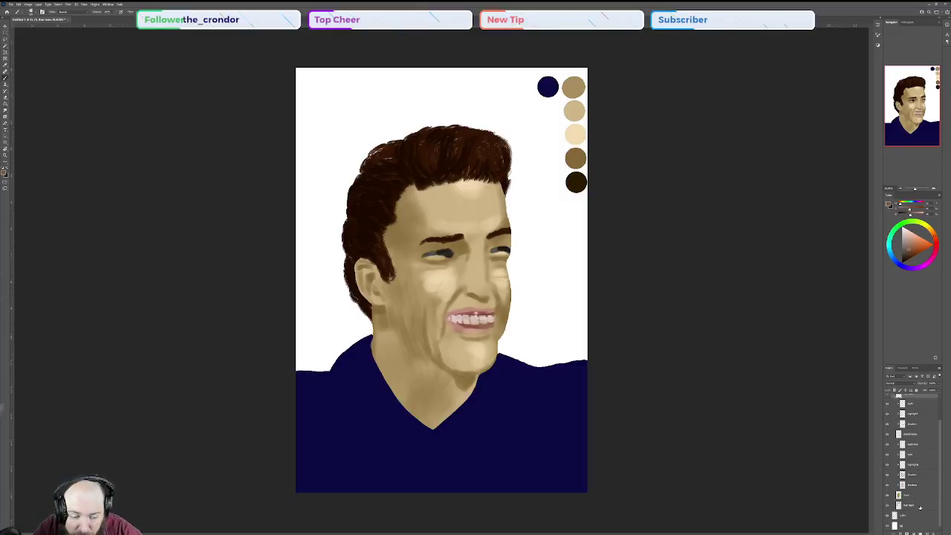
pyautogui.keyDown('shift'); pyautogui.click(920, 507); pyautogui.keyUp('shift')
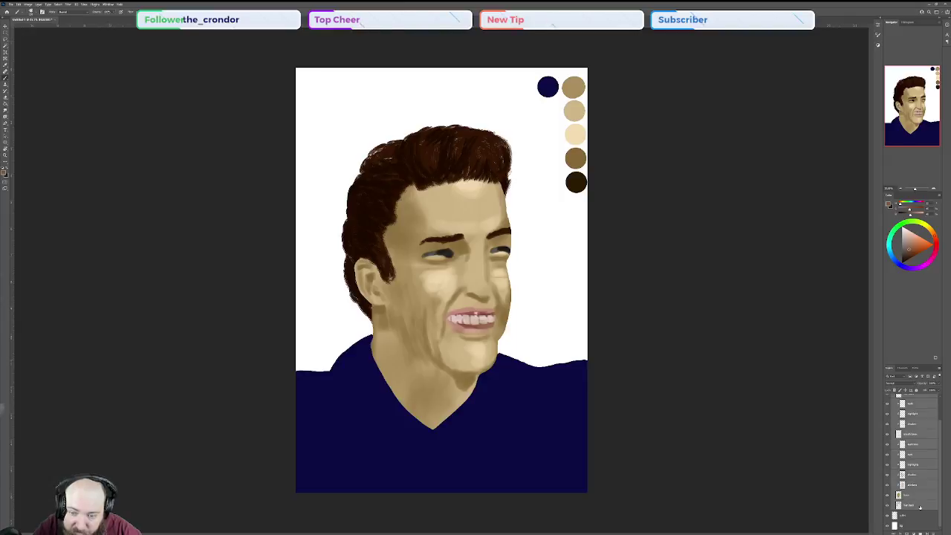
pyautogui.hotkey('ctrl', 't')
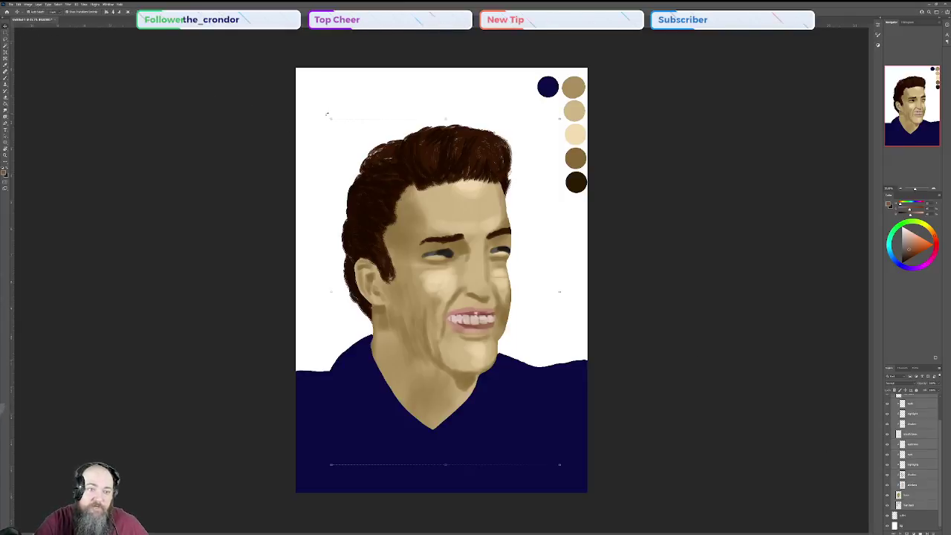
pyautogui.moveTo(325, 115); pyautogui.dragTo(352, 106)
pyautogui.moveTo(434, 300)
pyautogui.mouseDown()
pyautogui.moveTo(447, 287)
pyautogui.moveTo(446, 304)
pyautogui.moveTo(445, 293)
pyautogui.mouseUp()
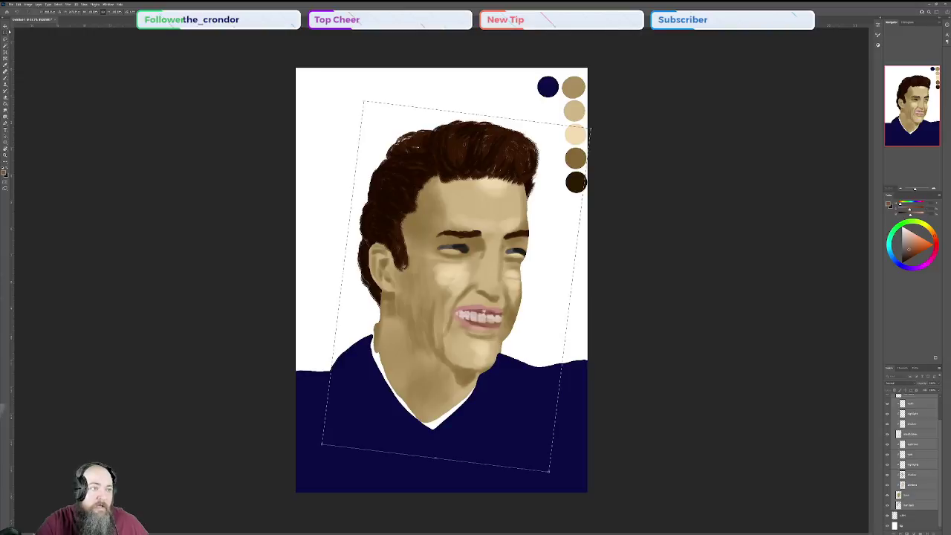
pyautogui.press('Return')
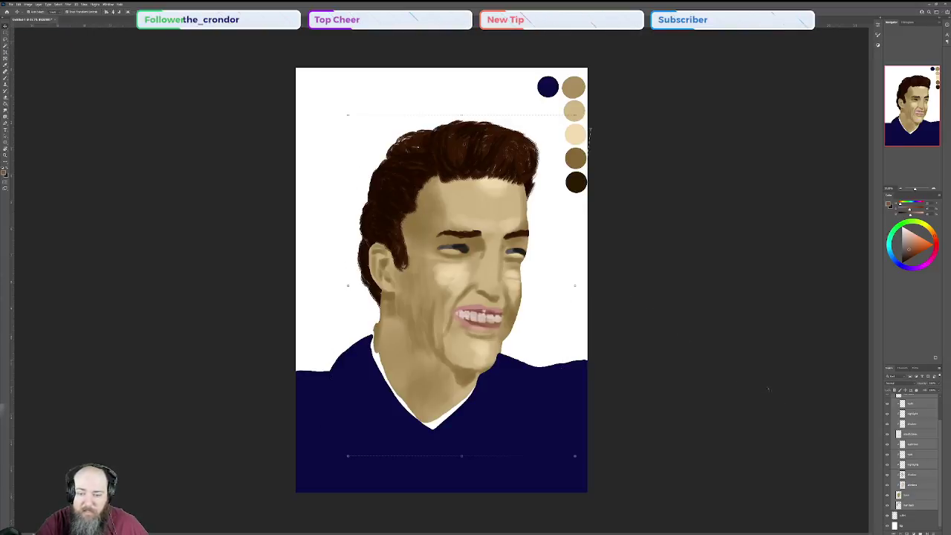
# - Check the contents of the body group, collapse it and move it below the face base layer in the layer stack
pyautogui.scroll(2, 921, 483)
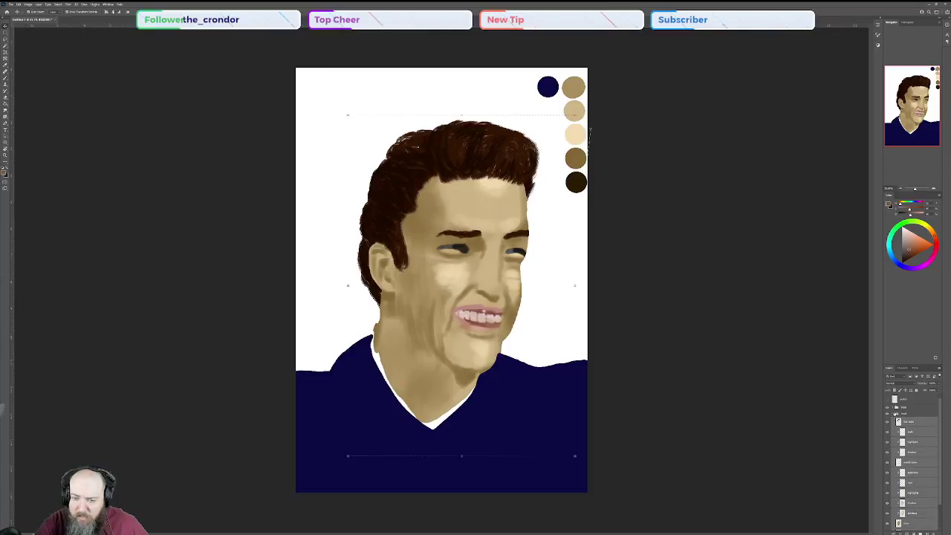
pyautogui.click(895, 408)
pyautogui.click(894, 408)
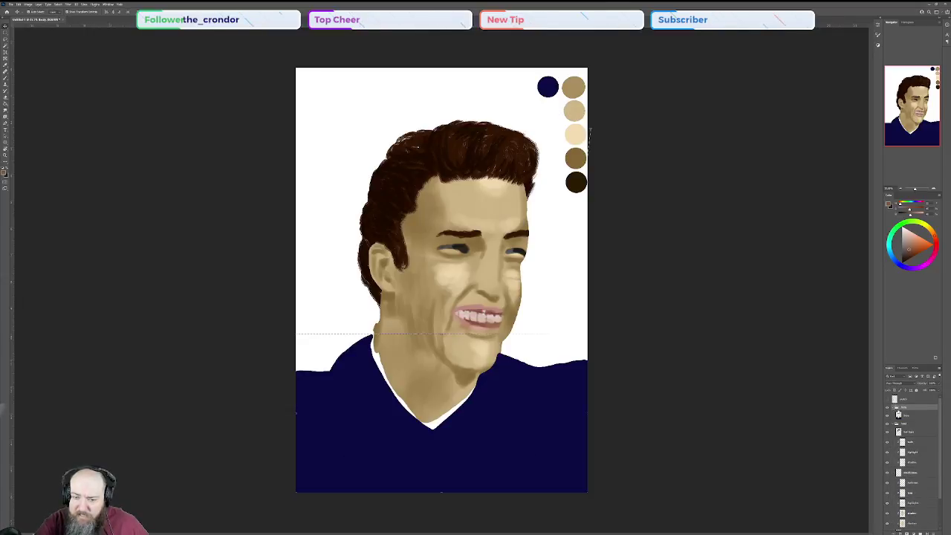
pyautogui.click(914, 417)
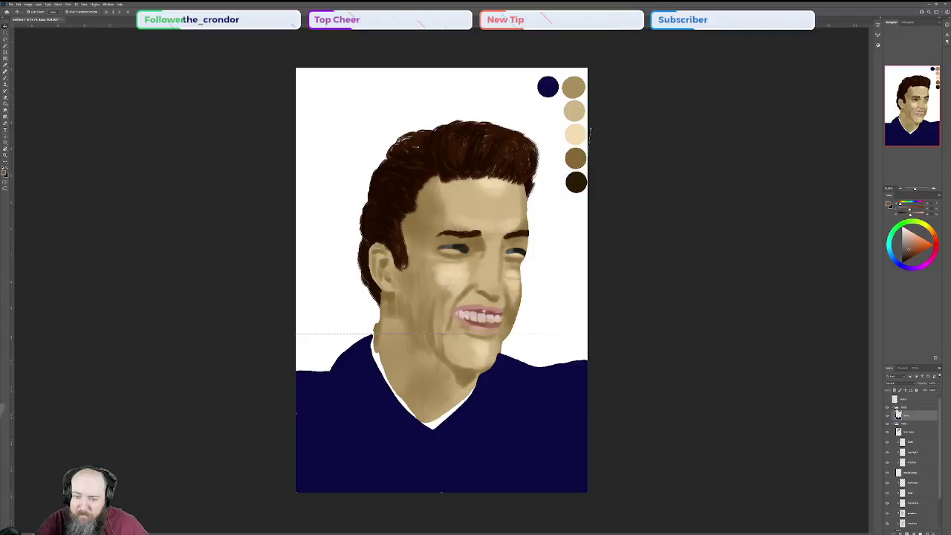
pyautogui.click(894, 409)
pyautogui.click(893, 408)
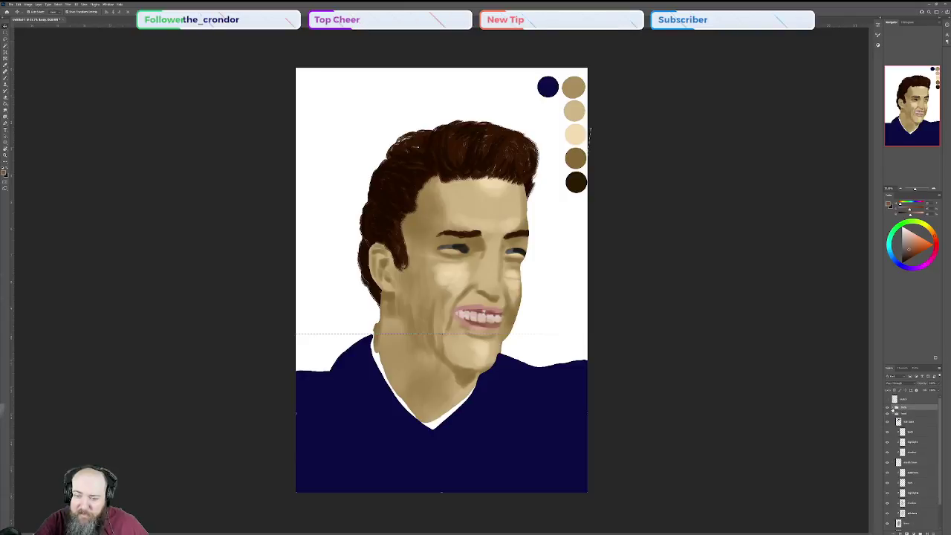
pyautogui.moveTo(913, 409); pyautogui.dragTo(918, 526)
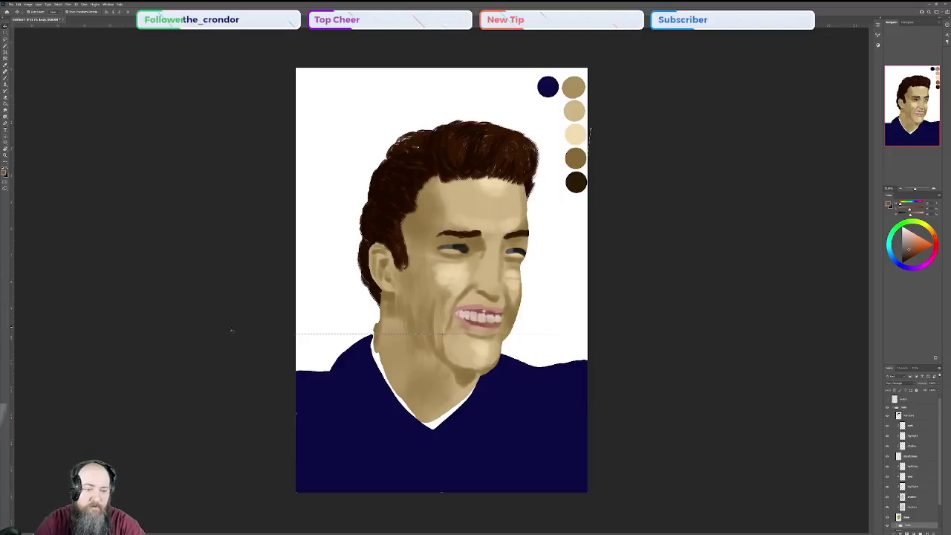
# - Sample the shirt's navy blue as the Brush colour and choose the thick, hard round-type brush preset
pyautogui.click(5, 78)
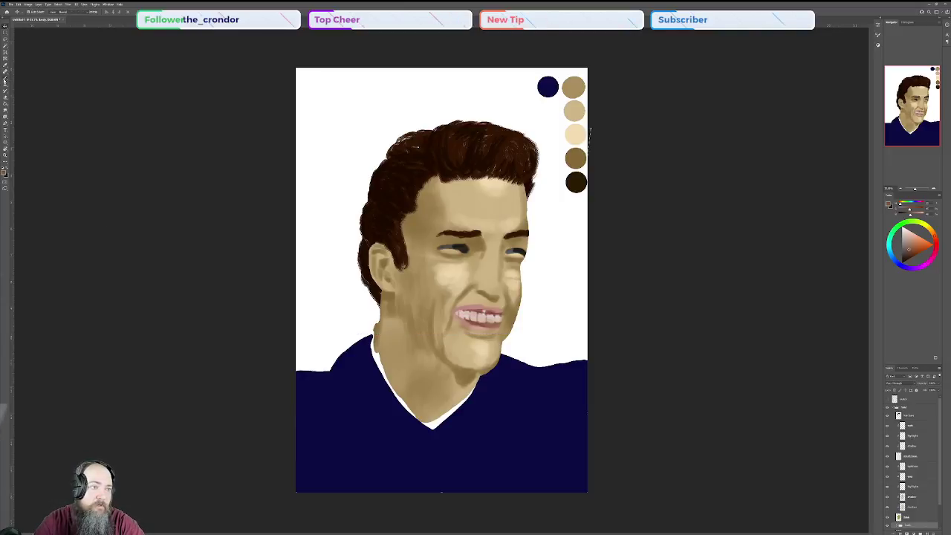
pyautogui.keyDown('alt'); pyautogui.click(344, 440); pyautogui.keyUp('alt')
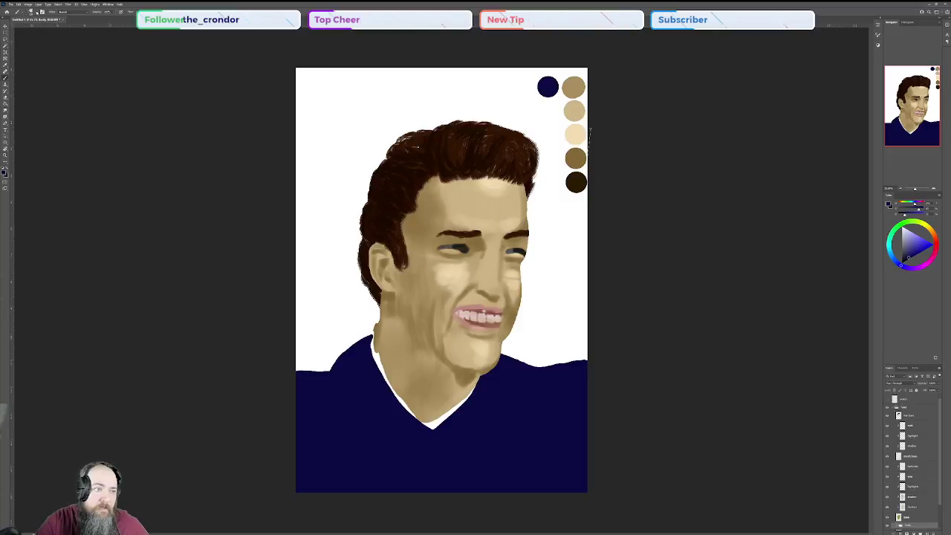
pyautogui.click(29, 12)
pyautogui.click(86, 124)
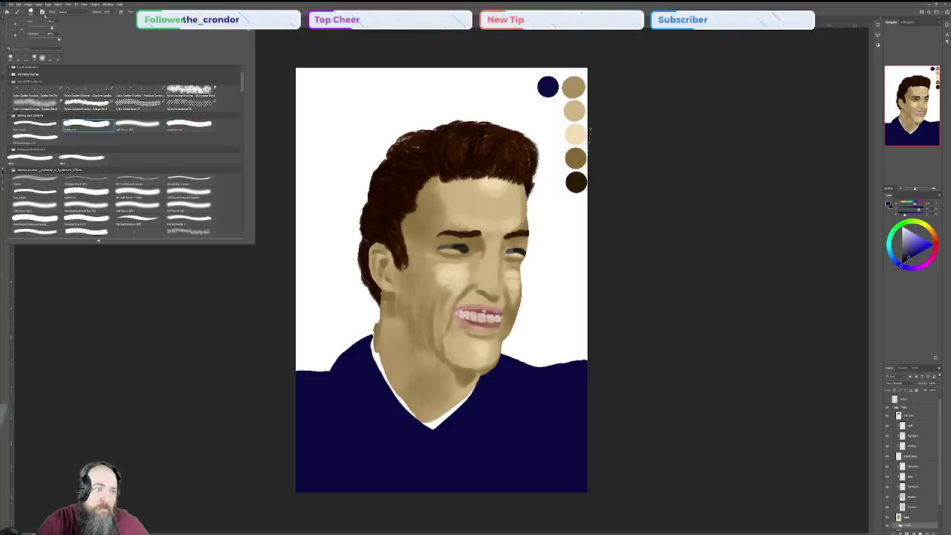
pyautogui.click(32, 12)
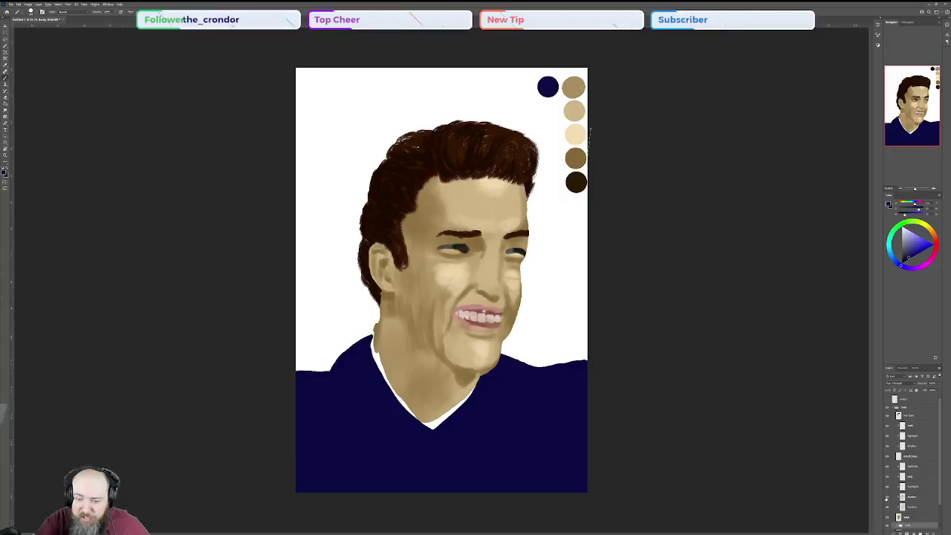
# - Move the body group below the back hair layer, expand the group and make the shirt layer inside it active
pyautogui.scroll(-2, 897, 505)
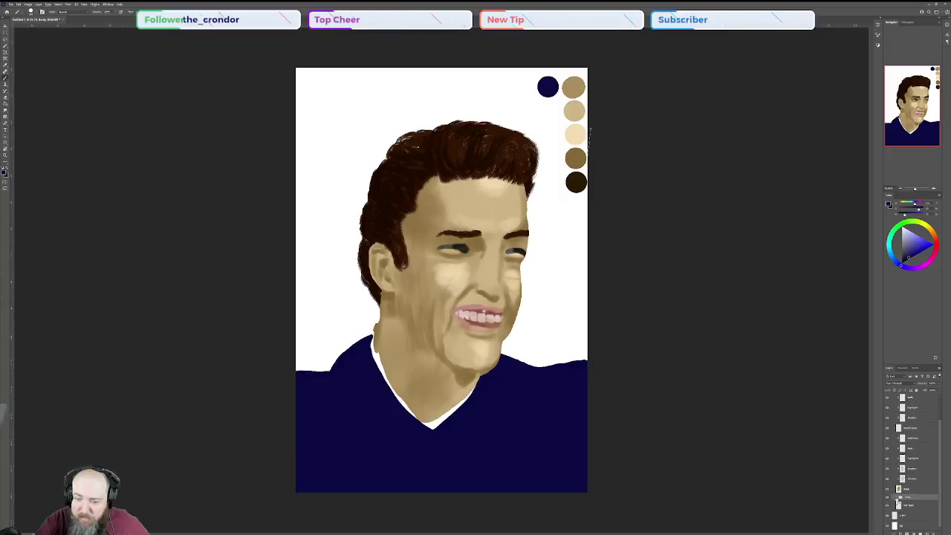
pyautogui.moveTo(909, 509); pyautogui.dragTo(902, 497)
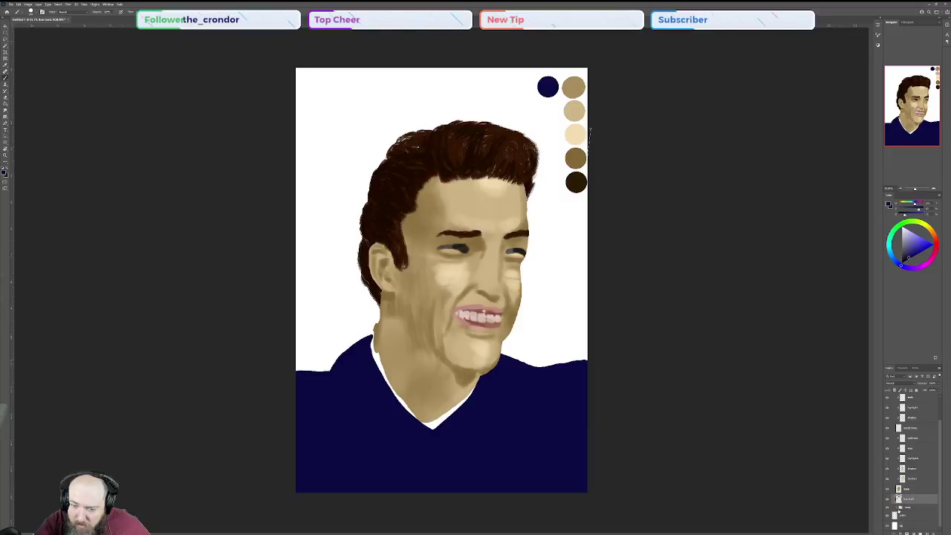
pyautogui.click(897, 508)
pyautogui.click(905, 515)
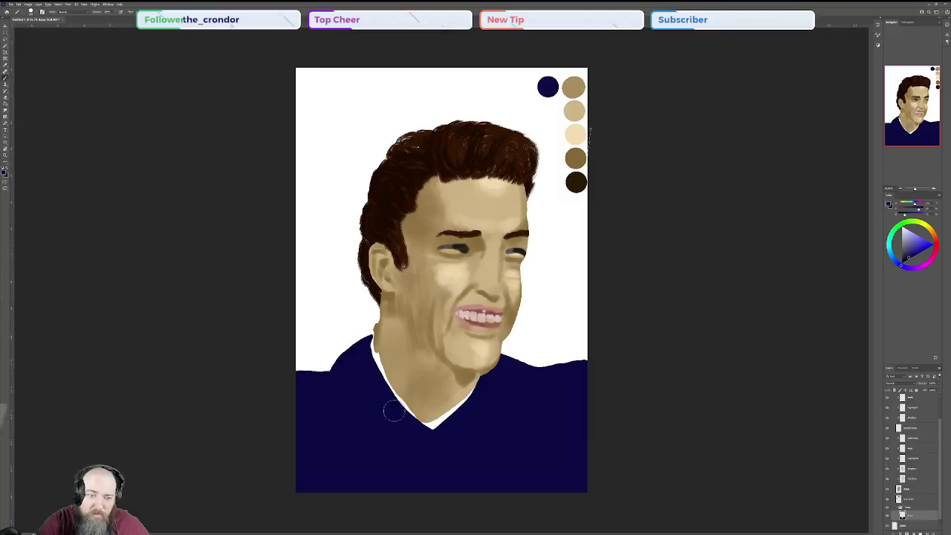
# - Paint navy over the white gaps along the V-neck collar and build up the shirt's shoulder on the ear side
pyautogui.moveTo(389, 409); pyautogui.dragTo(457, 407)
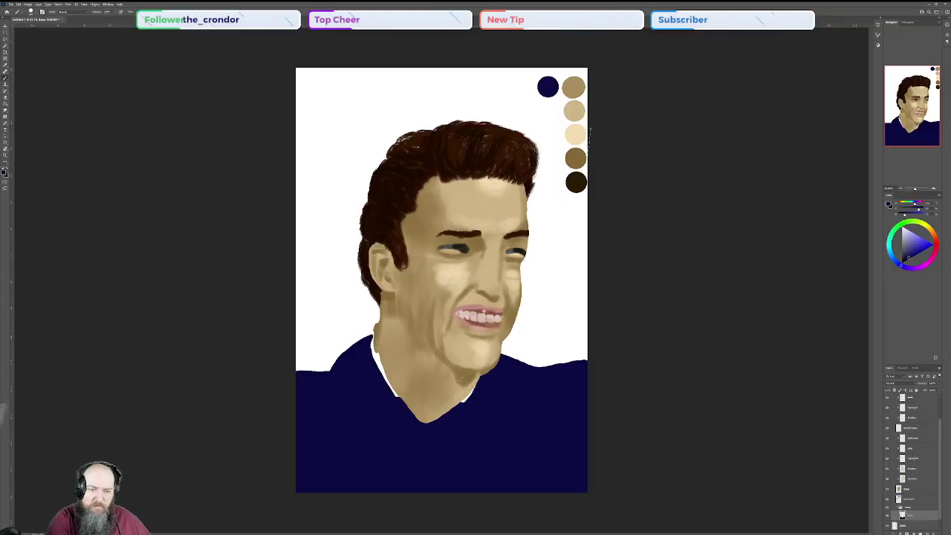
pyautogui.moveTo(389, 414)
pyautogui.mouseDown()
pyautogui.moveTo(404, 363)
pyautogui.moveTo(369, 395)
pyautogui.moveTo(374, 355)
pyautogui.mouseUp()
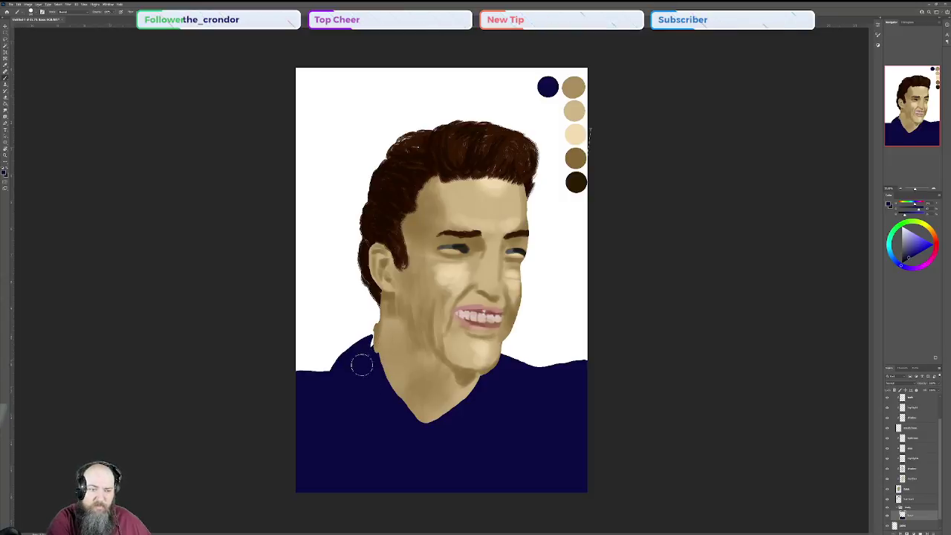
pyautogui.moveTo(384, 333)
pyautogui.mouseDown()
pyautogui.moveTo(340, 376)
pyautogui.moveTo(366, 349)
pyautogui.moveTo(344, 359)
pyautogui.moveTo(364, 365)
pyautogui.moveTo(297, 368)
pyautogui.mouseUp()
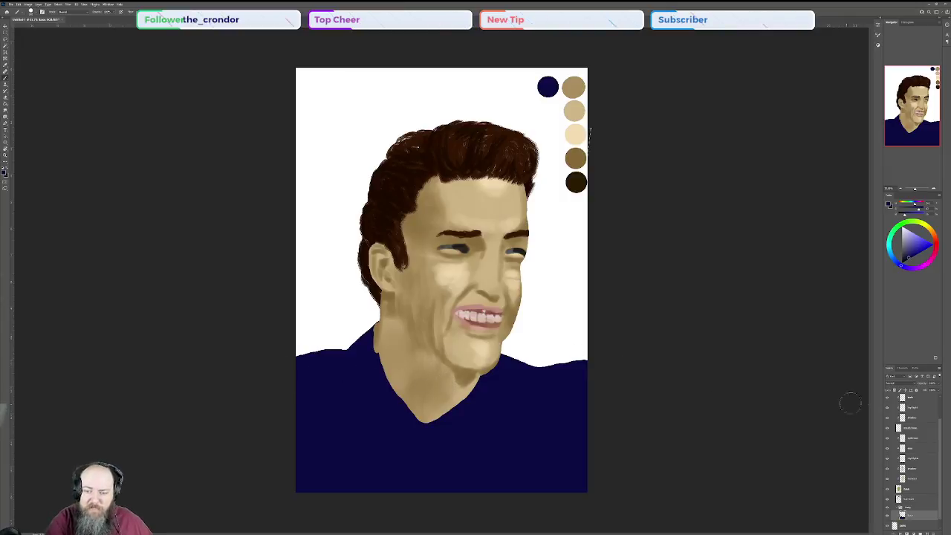
# - On the face base layer, erase the rough edges of the neck along the collar to smooth its V-shaped outline
pyautogui.click(912, 488)
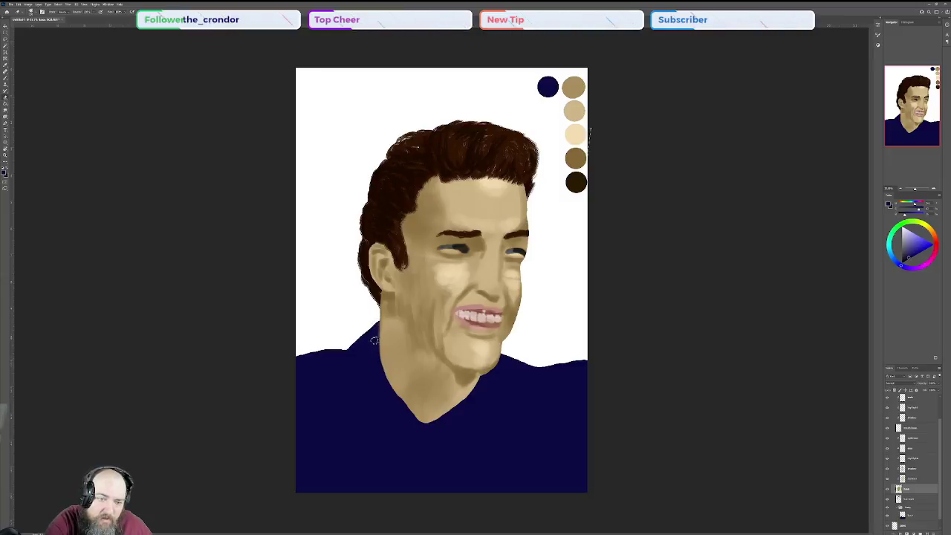
pyautogui.moveTo(394, 394)
pyautogui.mouseDown()
pyautogui.moveTo(434, 435)
pyautogui.moveTo(410, 418)
pyautogui.moveTo(427, 432)
pyautogui.moveTo(480, 377)
pyautogui.moveTo(442, 422)
pyautogui.mouseUp()
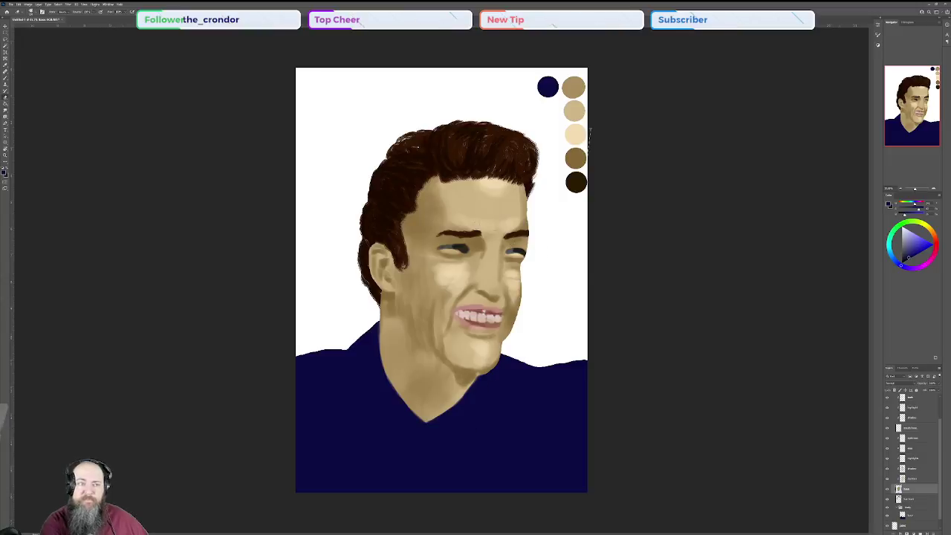
# - Browse the brush presets for the Eraser tool and choose the streaky, semi-transparent bristle preset
pyautogui.click(37, 12)
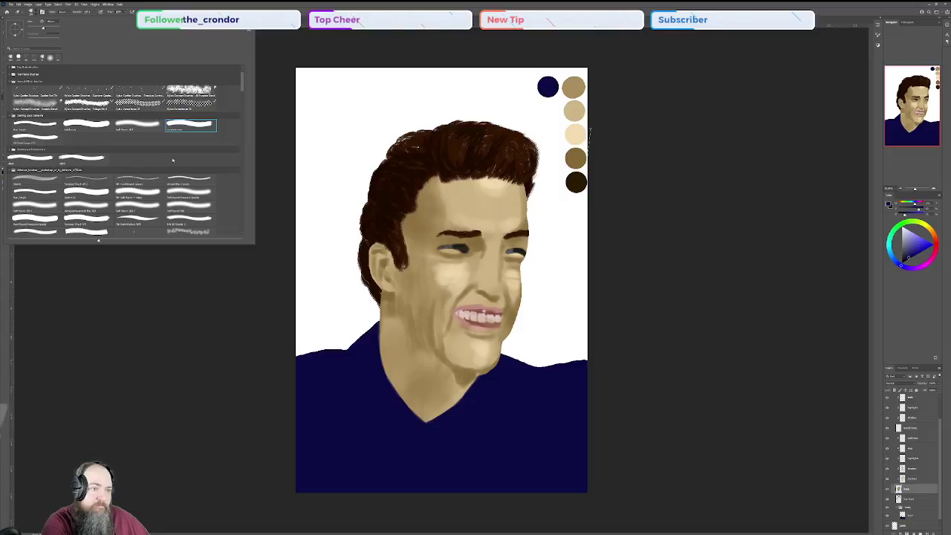
pyautogui.click(36, 13)
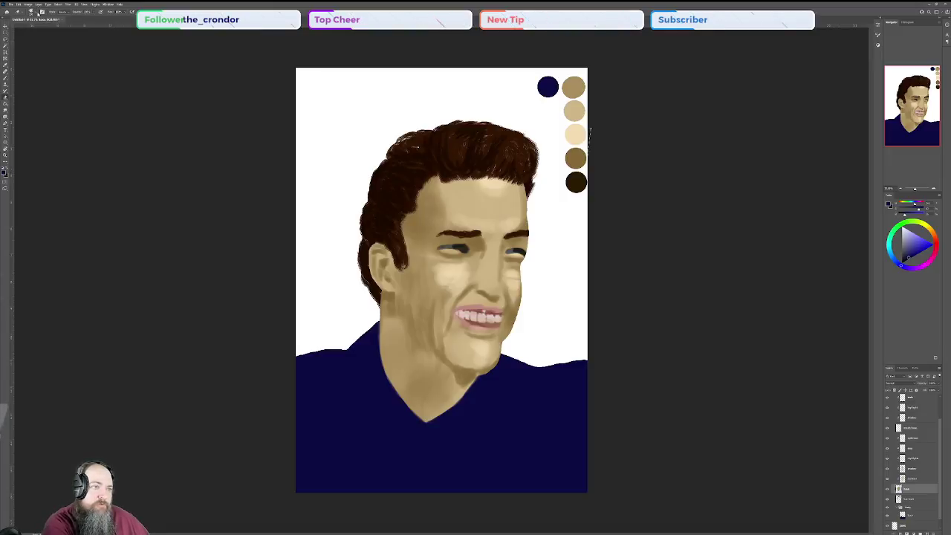
pyautogui.click(31, 12)
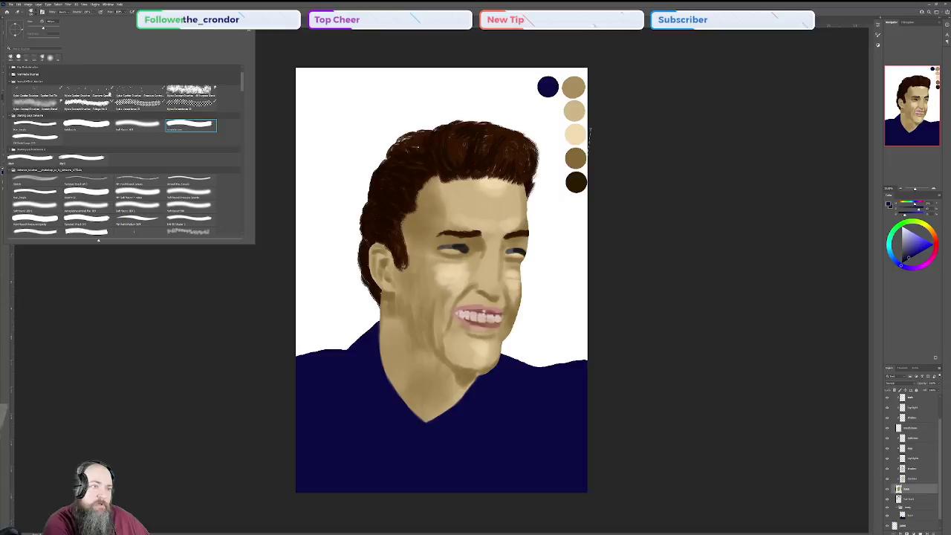
pyautogui.scroll(-5, 245, 210)
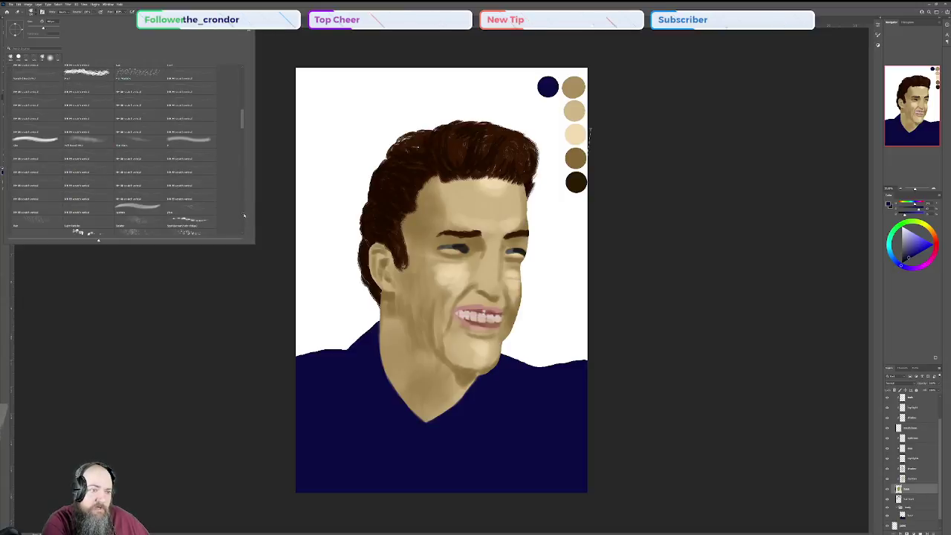
pyautogui.scroll(3, 244, 109)
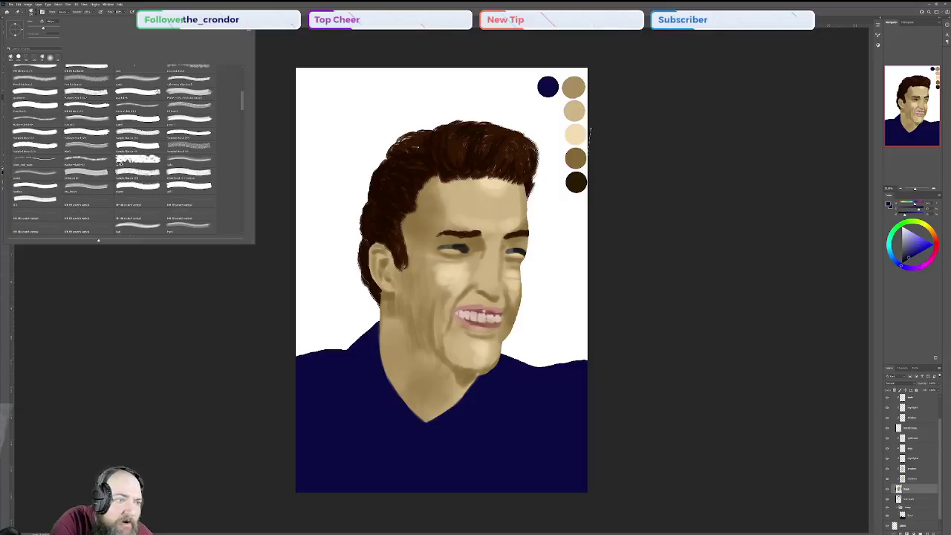
pyautogui.click(105, 148)
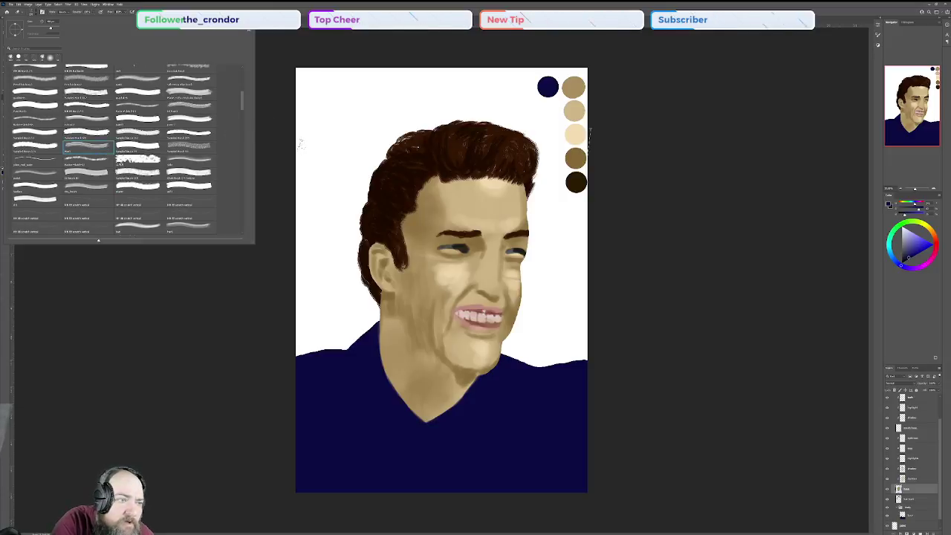
pyautogui.click(39, 11)
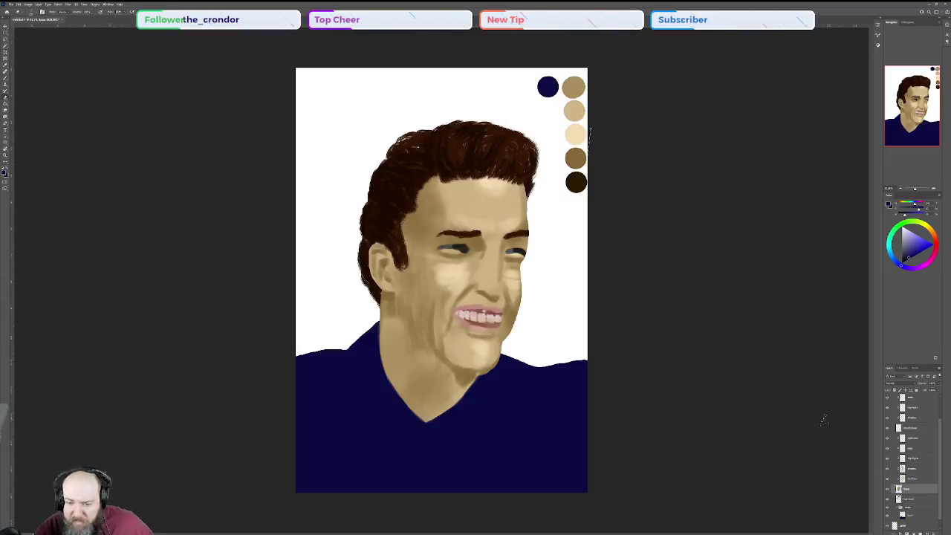
# - Erase the upper outline of the hair with short bristly strokes on the back hair layer and the front hair layer to lower its volume
pyautogui.click(915, 501)
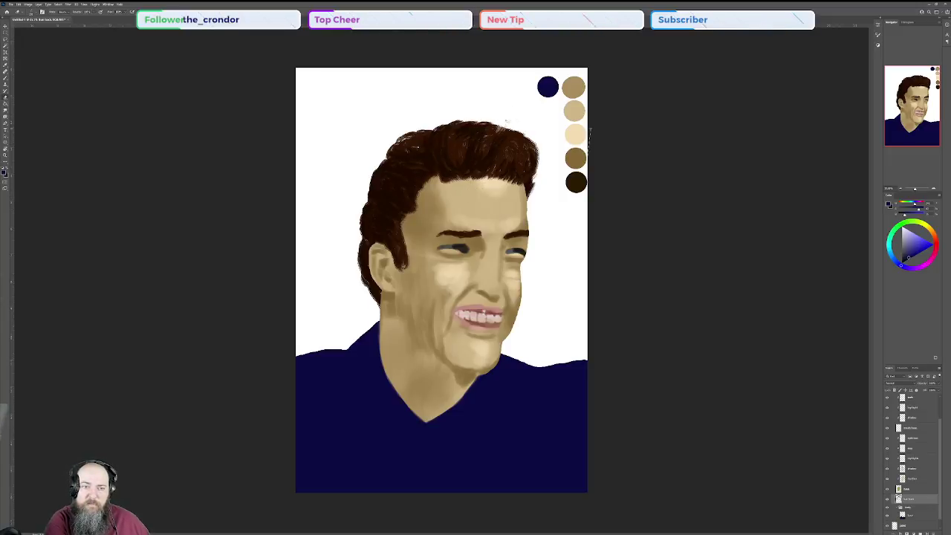
pyautogui.moveTo(505, 128); pyautogui.dragTo(484, 140)
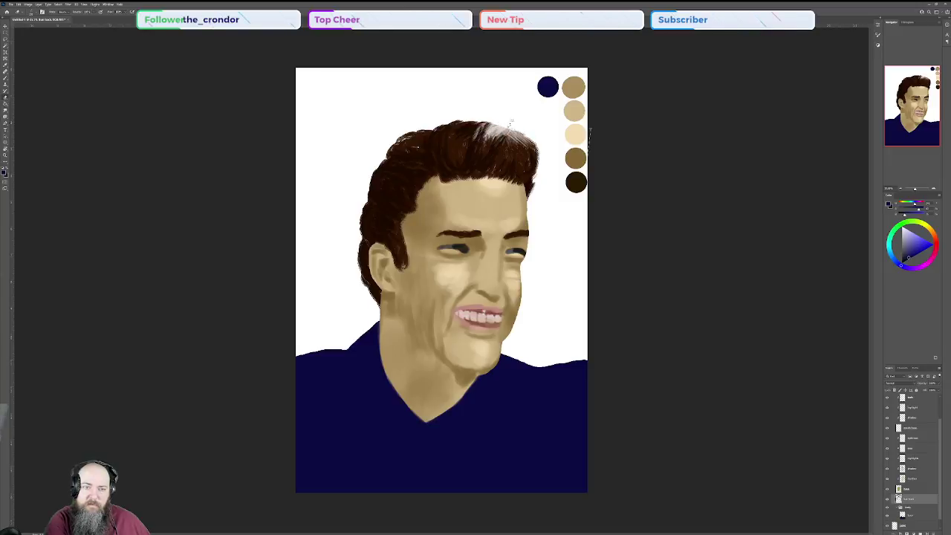
pyautogui.moveTo(505, 122); pyautogui.dragTo(536, 161)
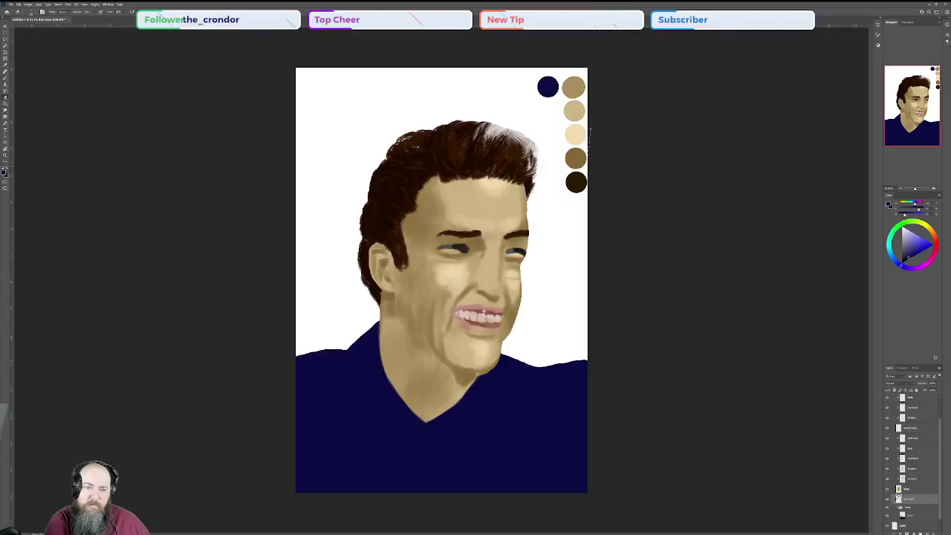
pyautogui.moveTo(532, 175); pyautogui.dragTo(547, 149)
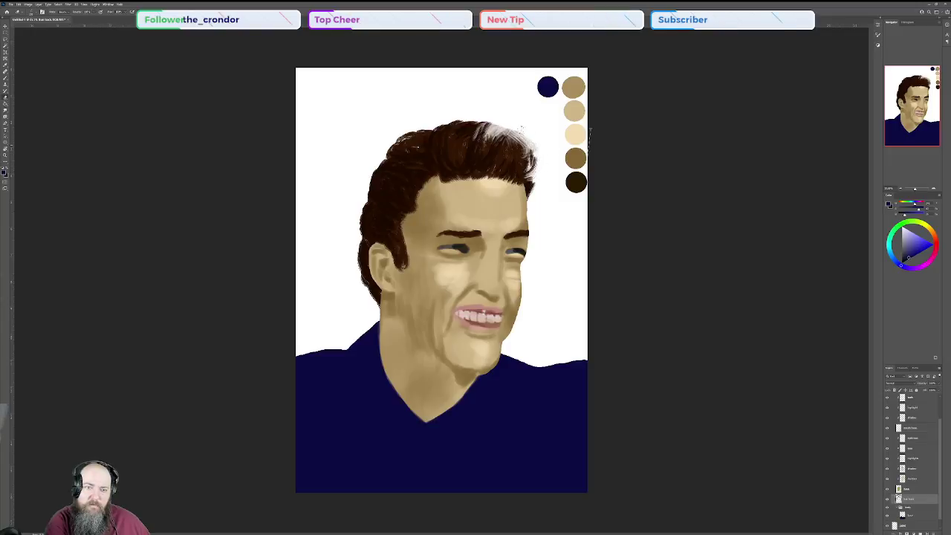
pyautogui.moveTo(536, 141); pyautogui.dragTo(479, 124)
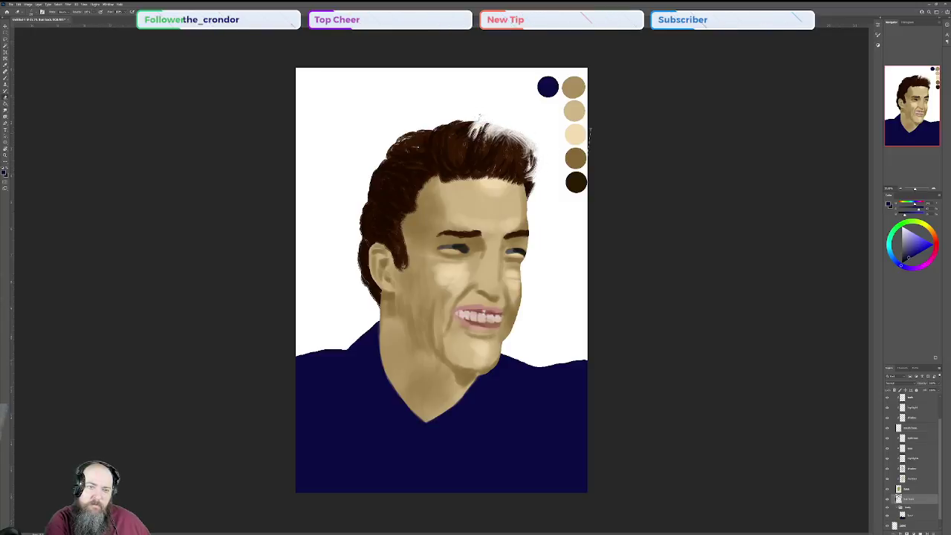
pyautogui.moveTo(485, 128); pyautogui.dragTo(443, 131)
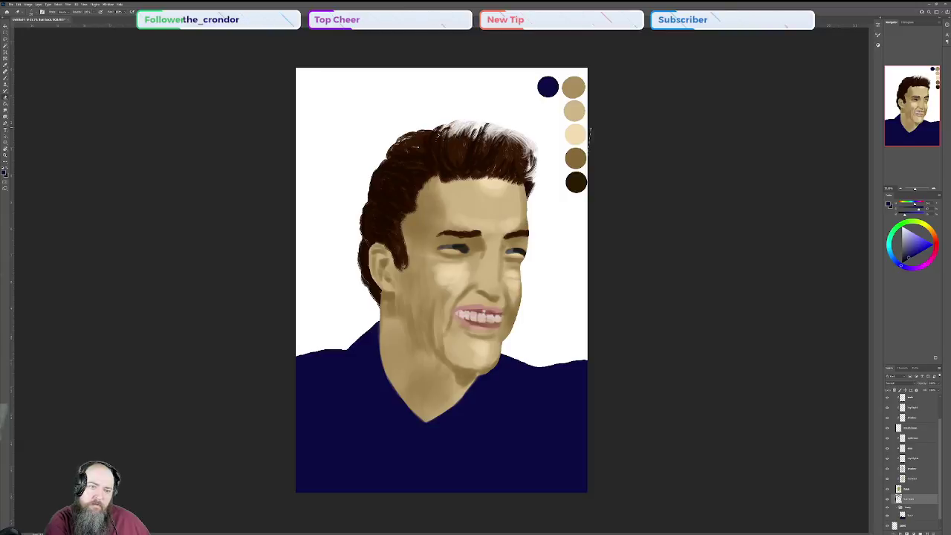
pyautogui.moveTo(449, 125)
pyautogui.mouseDown()
pyautogui.moveTo(416, 134)
pyautogui.moveTo(424, 127)
pyautogui.mouseUp()
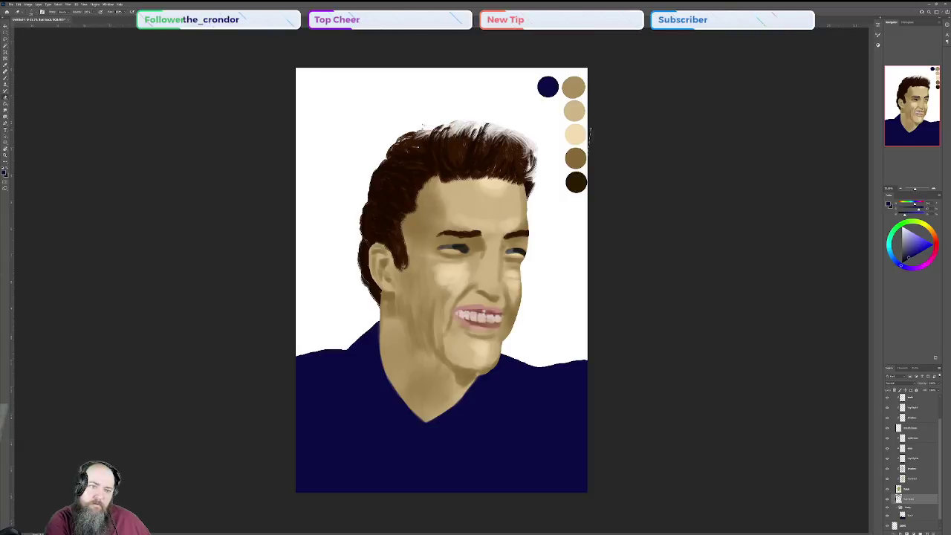
pyautogui.moveTo(394, 149); pyautogui.dragTo(403, 131)
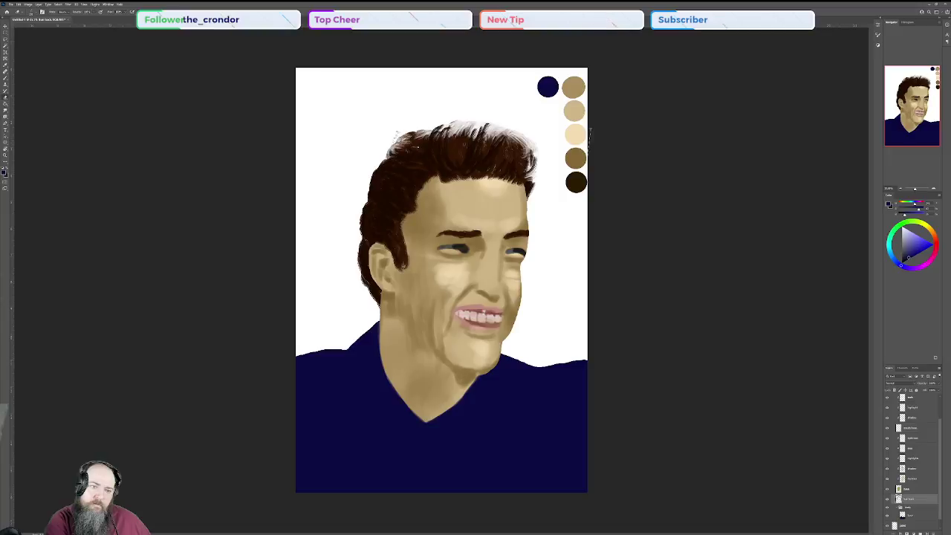
pyautogui.moveTo(405, 131); pyautogui.dragTo(395, 149)
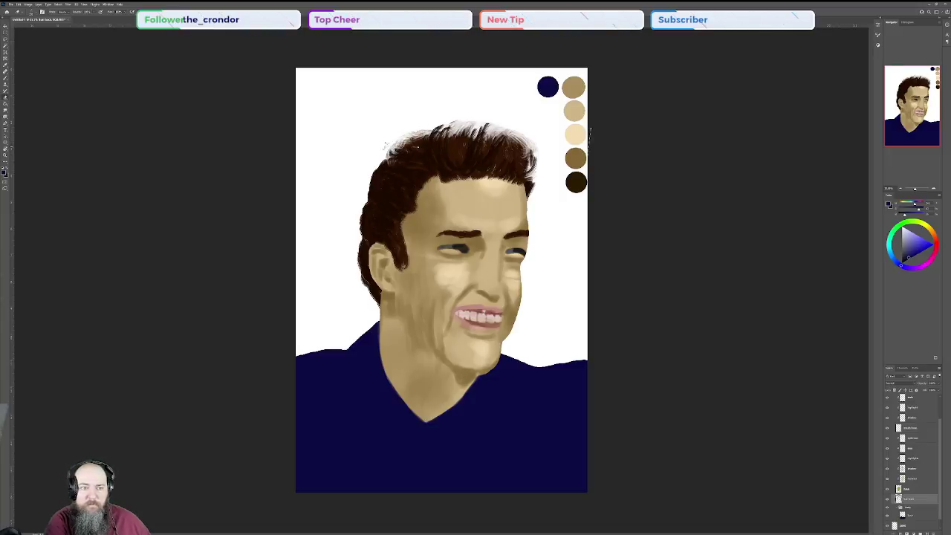
pyautogui.moveTo(391, 143); pyautogui.dragTo(416, 134)
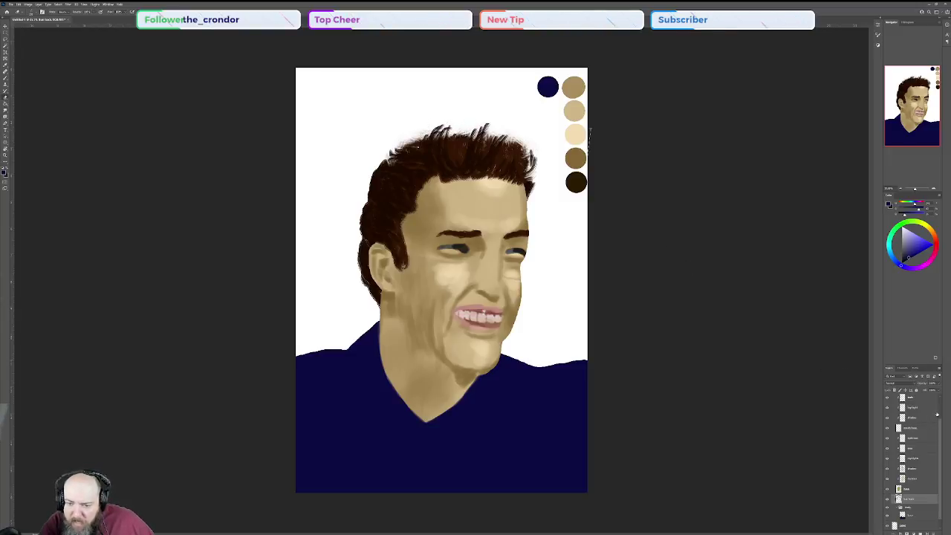
pyautogui.scroll(1, 941, 410)
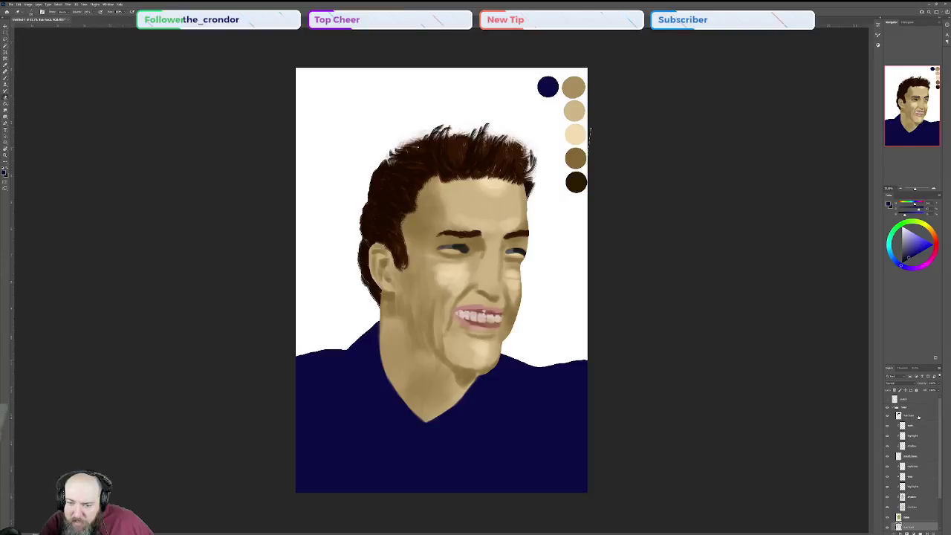
pyautogui.click(918, 416)
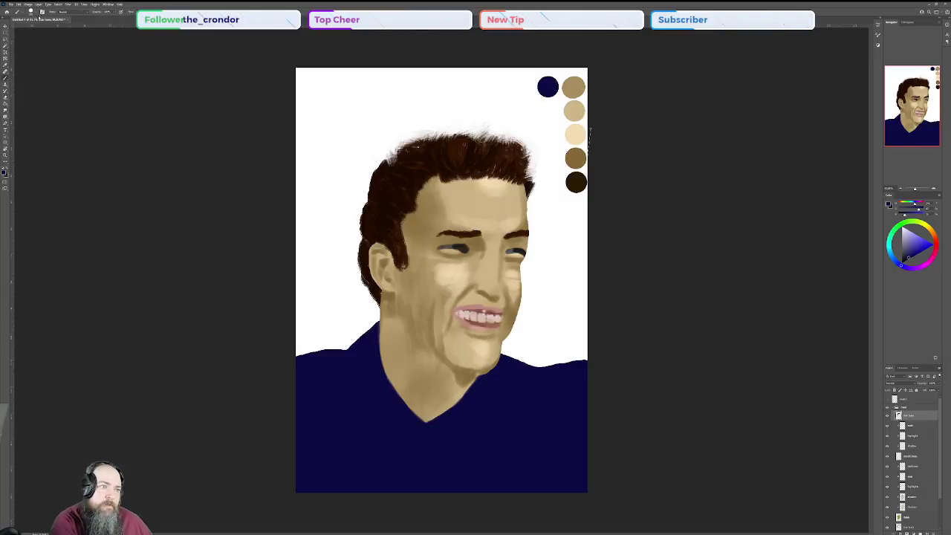
# - Choose the same streaky bristle preset for the Brush tool and sample the dark brown of the hair as its colour
pyautogui.click(31, 12)
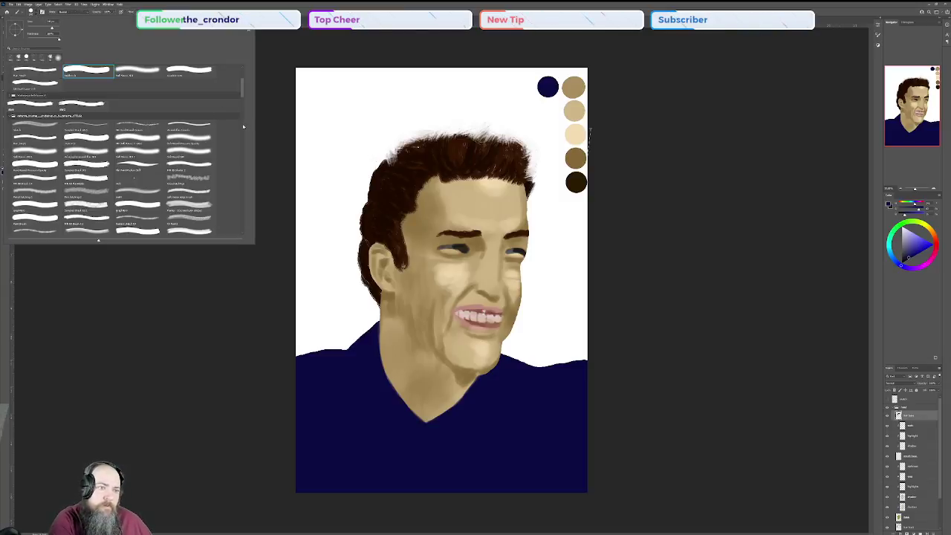
pyautogui.scroll(-3, 244, 127)
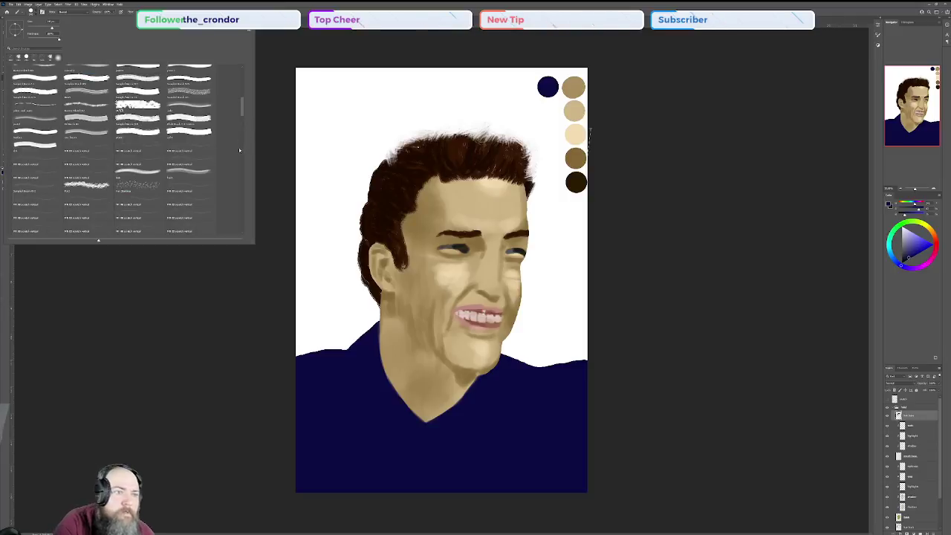
pyautogui.scroll(-3, 240, 157)
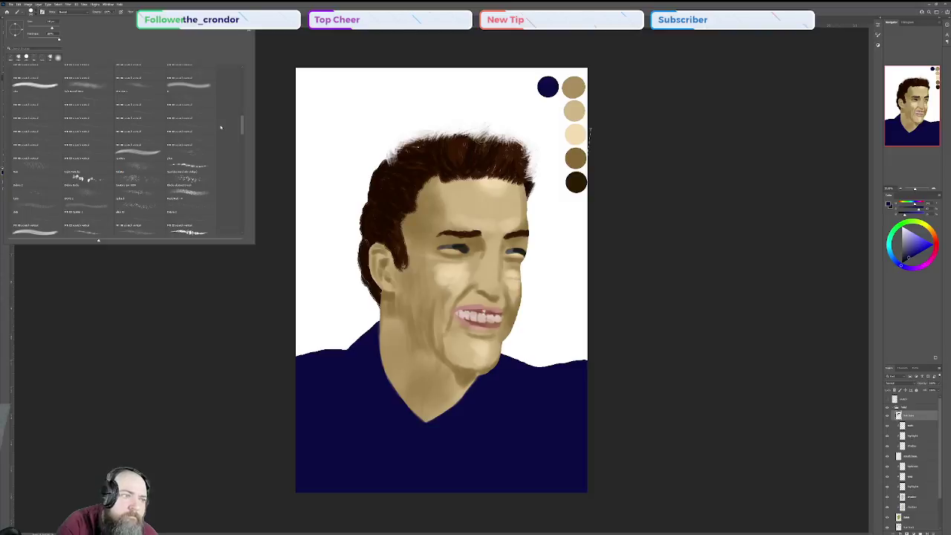
pyautogui.scroll(3, 244, 108)
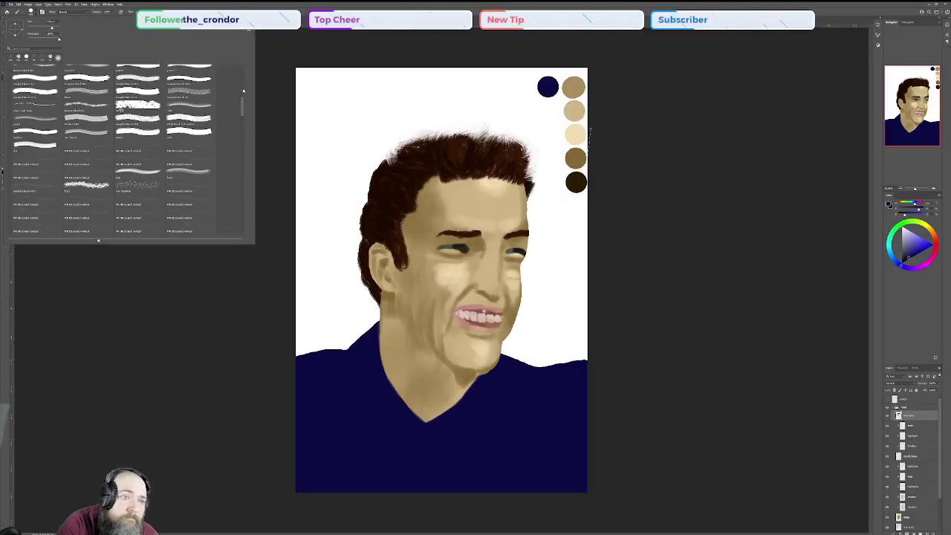
pyautogui.scroll(3, 243, 91)
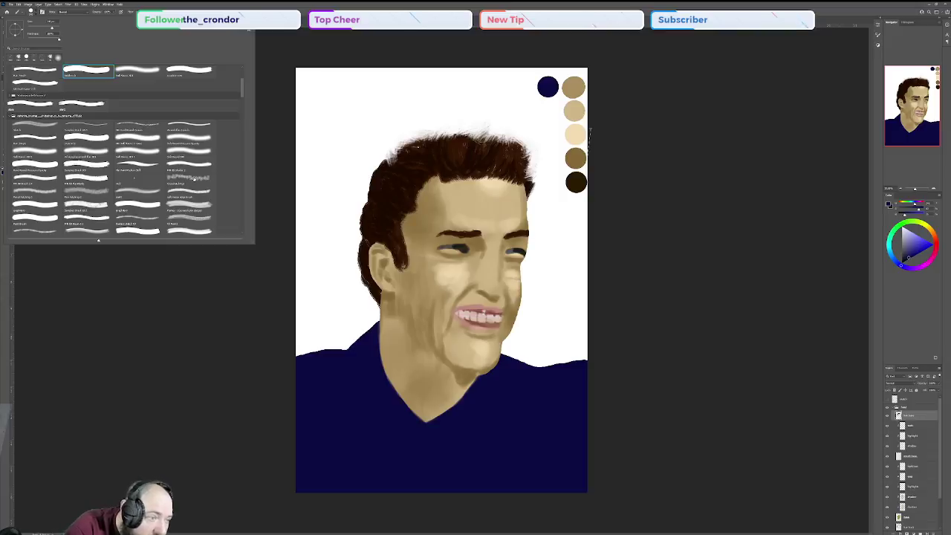
pyautogui.scroll(-3, 195, 165)
pyautogui.scroll(-3, 194, 165)
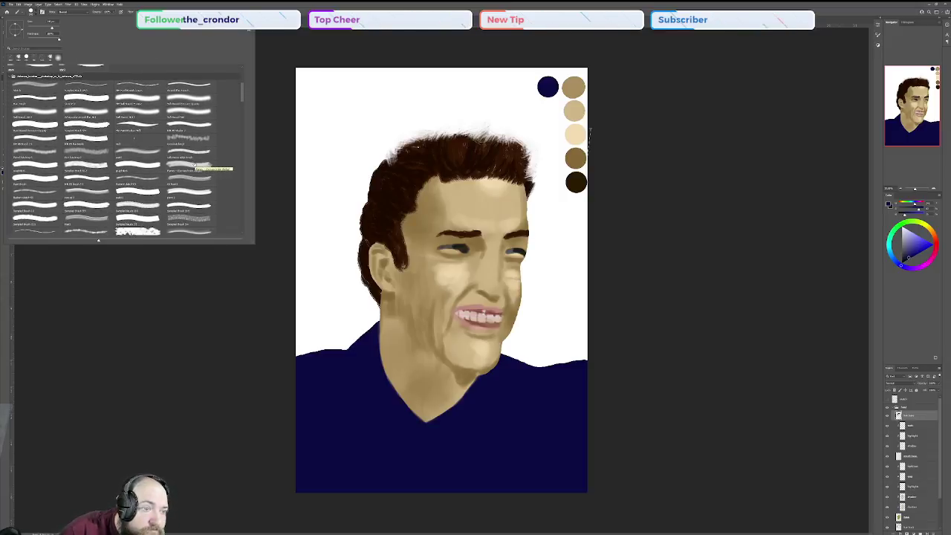
pyautogui.click(104, 216)
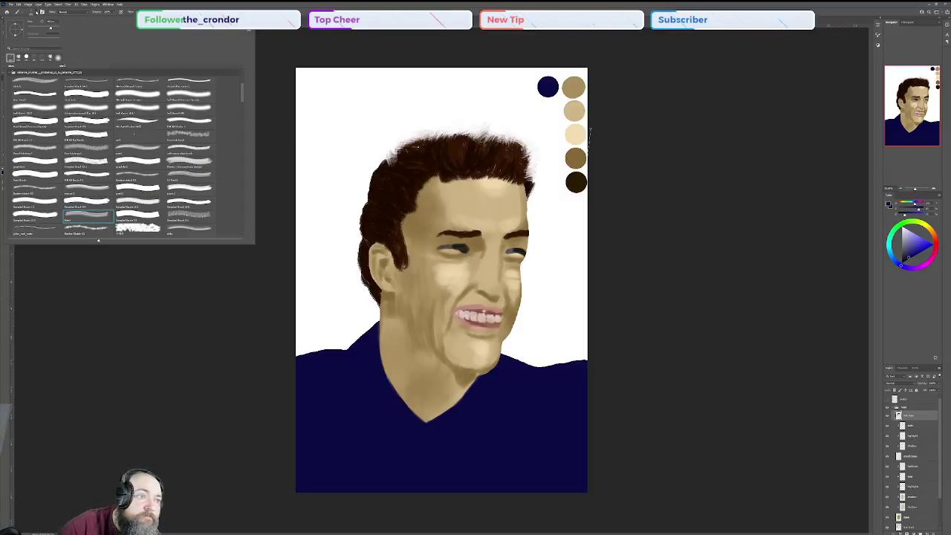
pyautogui.click(36, 12)
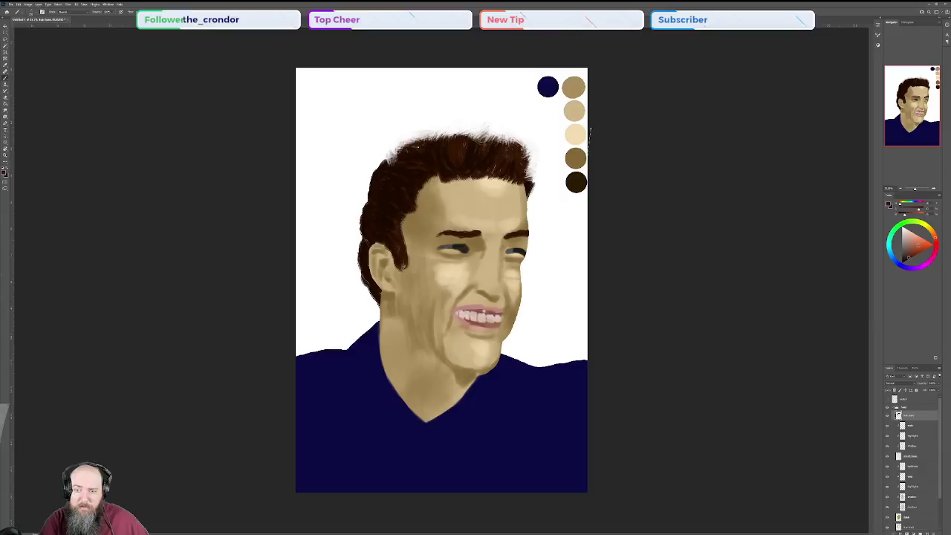
# - Choose a lighter reddish brown and paint wispy, rounded tufts along the upper outline of the hair on the front hair layer
pyautogui.click(911, 248)
pyautogui.click(908, 251)
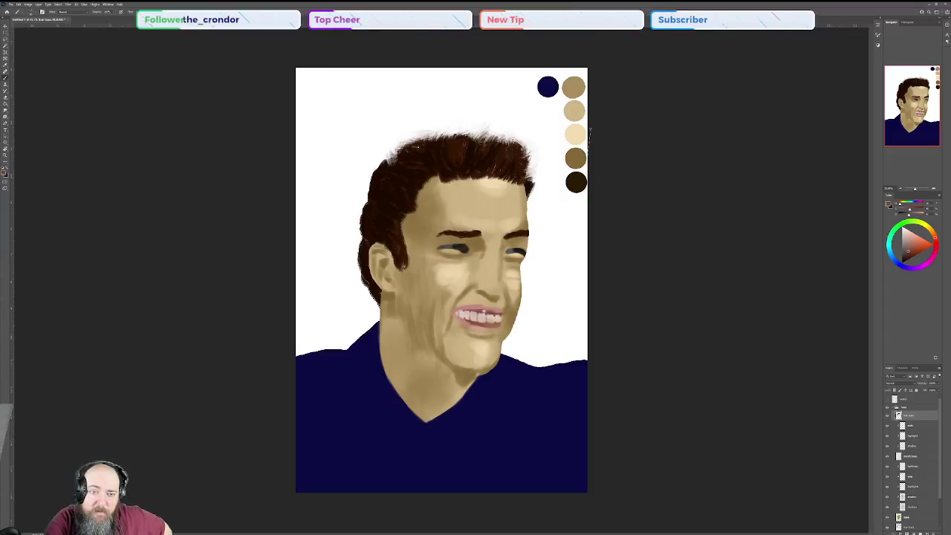
pyautogui.moveTo(529, 179); pyautogui.dragTo(534, 164)
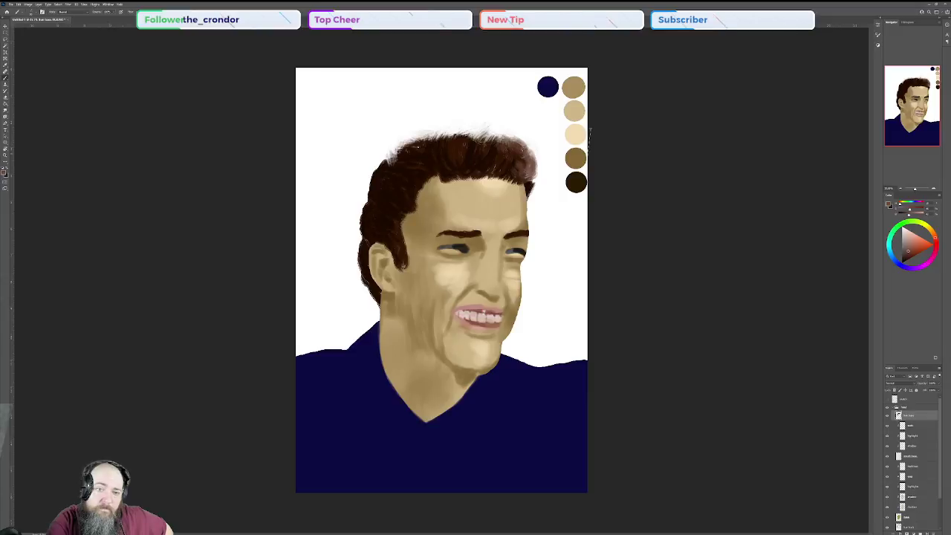
pyautogui.moveTo(497, 151); pyautogui.dragTo(495, 141)
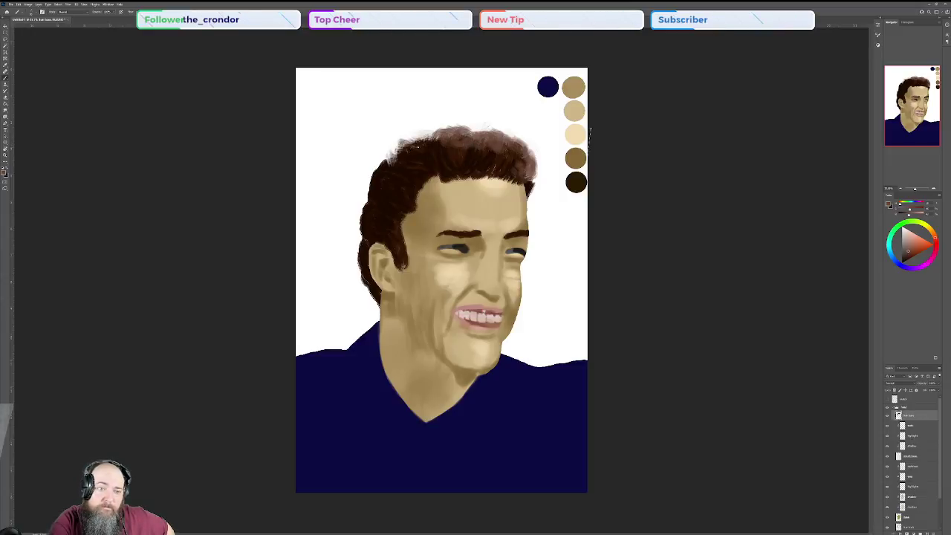
pyautogui.moveTo(407, 146); pyautogui.dragTo(418, 142)
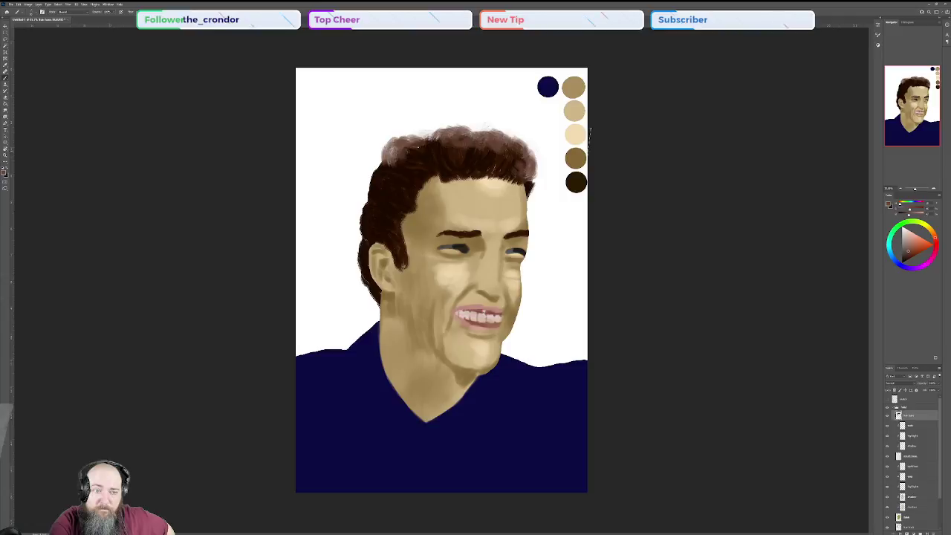
pyautogui.moveTo(395, 141); pyautogui.dragTo(420, 141)
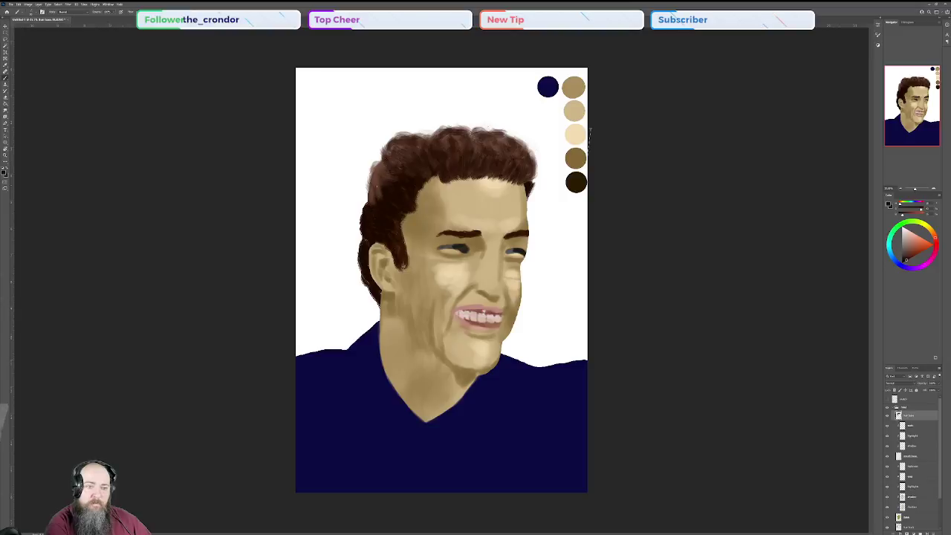
# - Extend the hair outline at the crown, the back of the head and the far temple with soft near-black bristle strokes
pyautogui.moveTo(371, 189)
pyautogui.mouseDown()
pyautogui.moveTo(375, 203)
pyautogui.moveTo(375, 166)
pyautogui.moveTo(379, 177)
pyautogui.mouseUp()
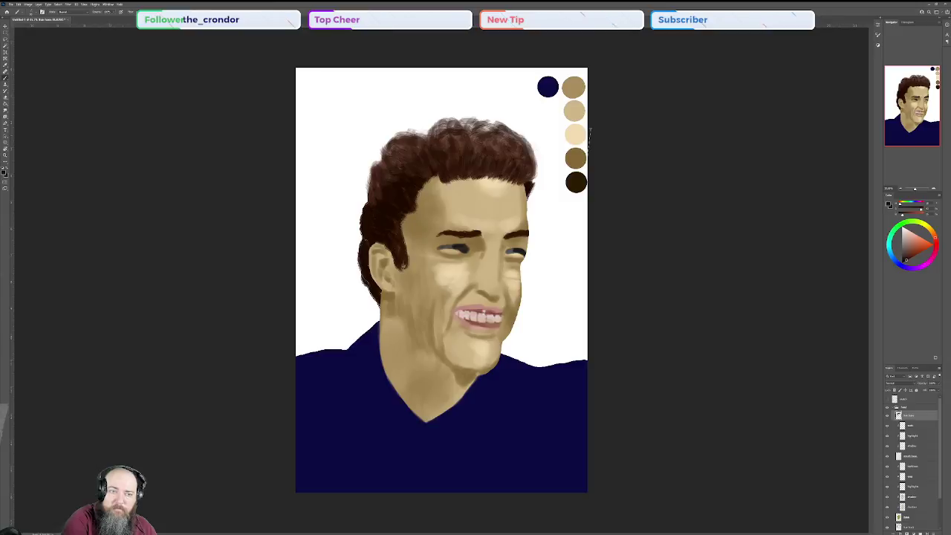
pyautogui.moveTo(418, 135); pyautogui.dragTo(430, 122)
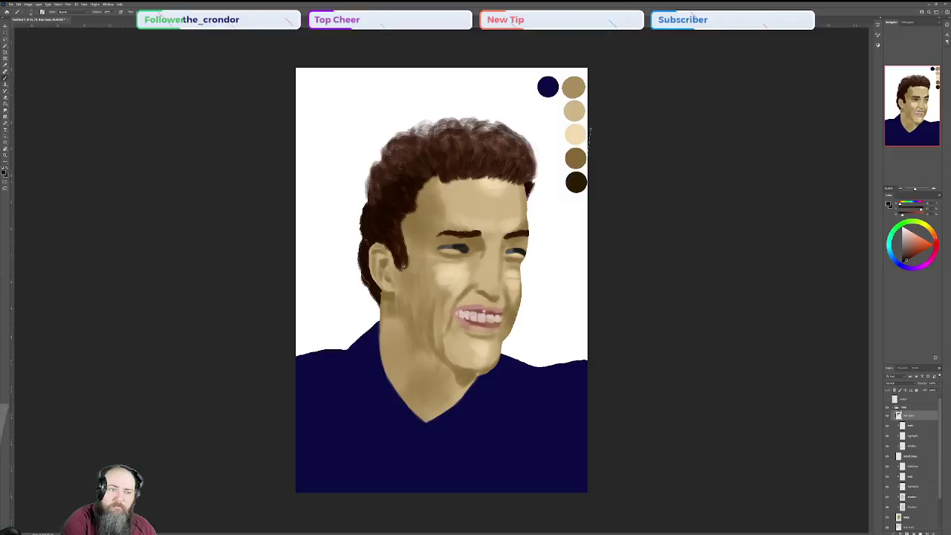
pyautogui.moveTo(375, 169); pyautogui.dragTo(382, 152)
pyautogui.moveTo(360, 216)
pyautogui.mouseDown()
pyautogui.moveTo(364, 201)
pyautogui.moveTo(356, 260)
pyautogui.moveTo(379, 305)
pyautogui.moveTo(358, 264)
pyautogui.moveTo(362, 234)
pyautogui.mouseUp()
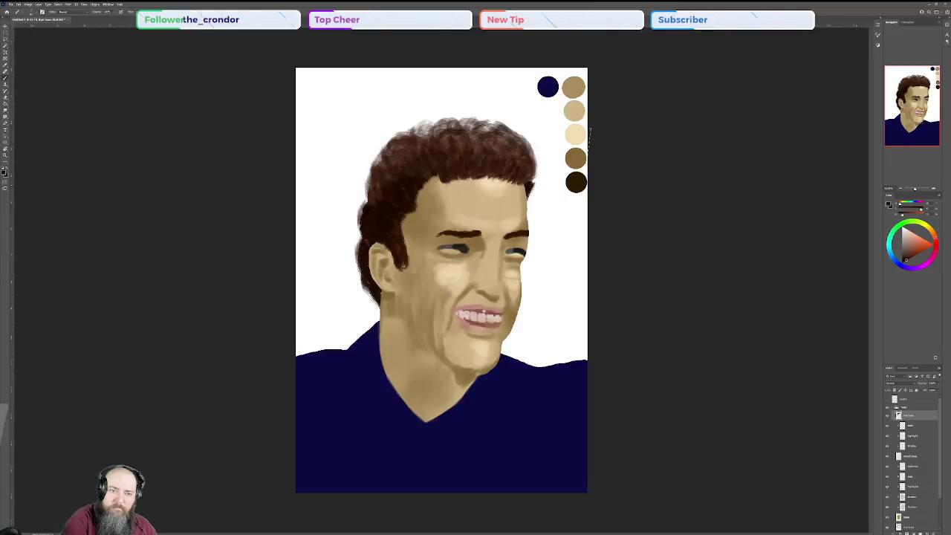
pyautogui.moveTo(533, 183); pyautogui.dragTo(527, 211)
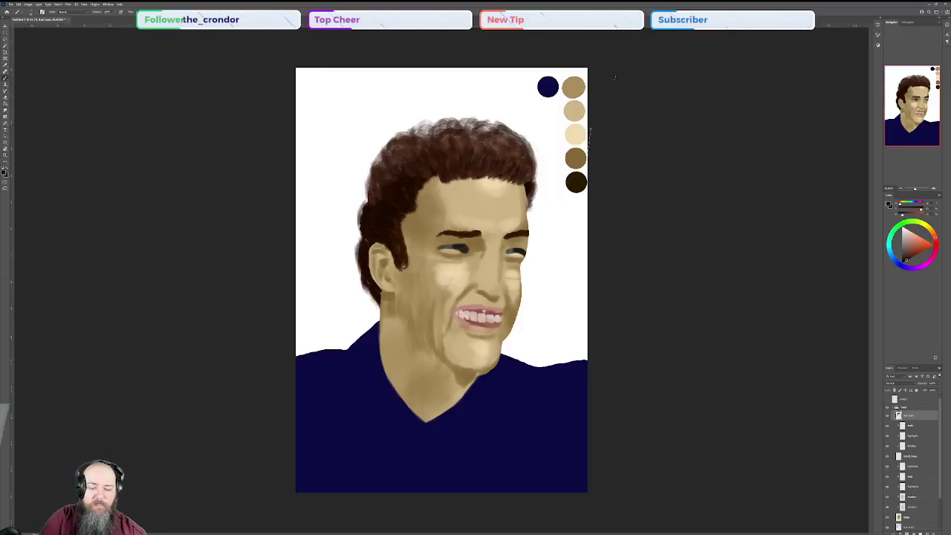
# - Sample the navy palette swatch, choose another brush preset for the shirt, and darken the colour to an almost black blue
pyautogui.keyDown('alt'); pyautogui.click(550, 83); pyautogui.keyUp('alt')
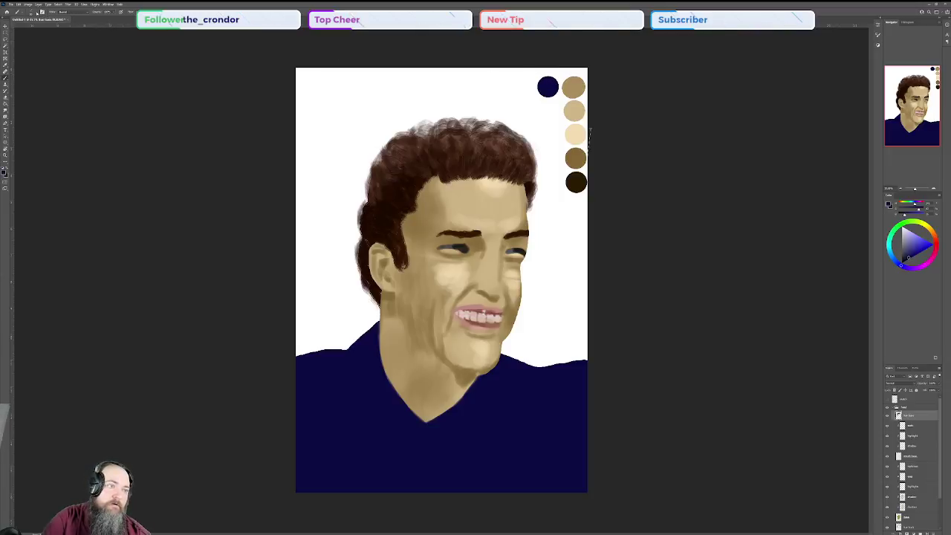
pyautogui.click(36, 13)
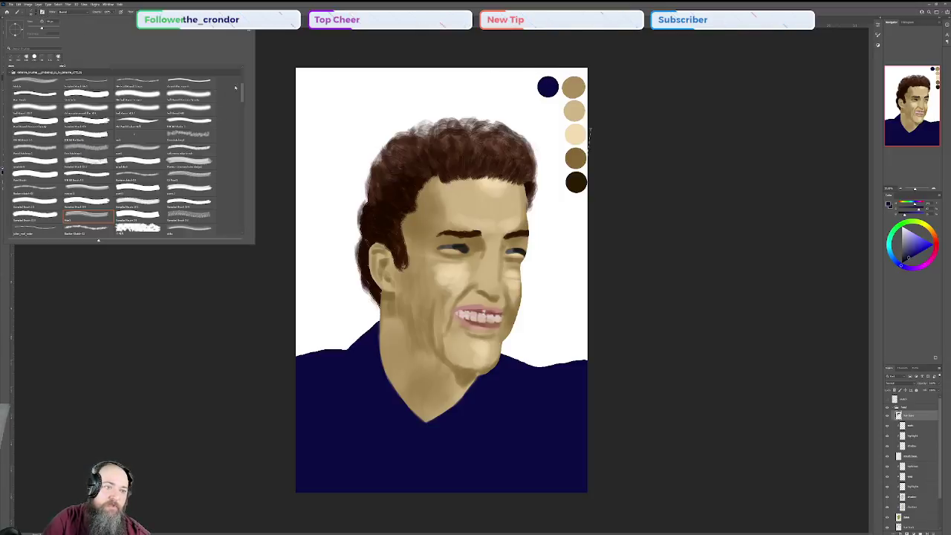
pyautogui.scroll(5, 240, 78)
pyautogui.click(188, 160)
pyautogui.click(36, 12)
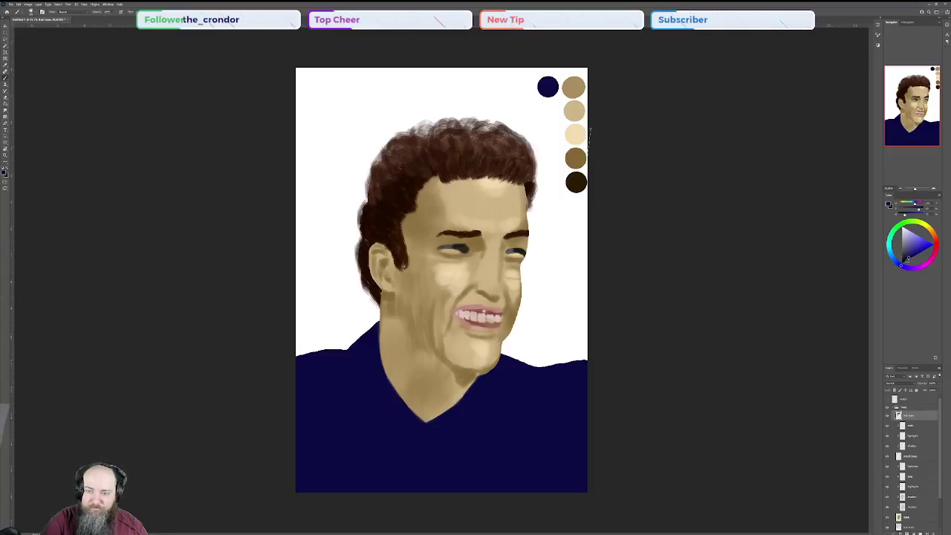
pyautogui.moveTo(907, 260); pyautogui.dragTo(908, 264)
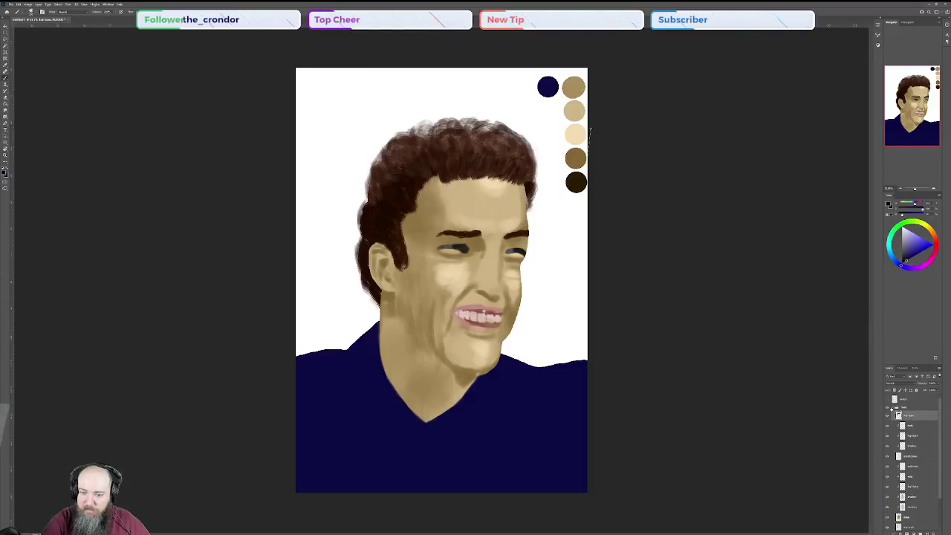
# - Move the body group out of the head group to sit directly below it, and collapse the head group
pyautogui.click(893, 407)
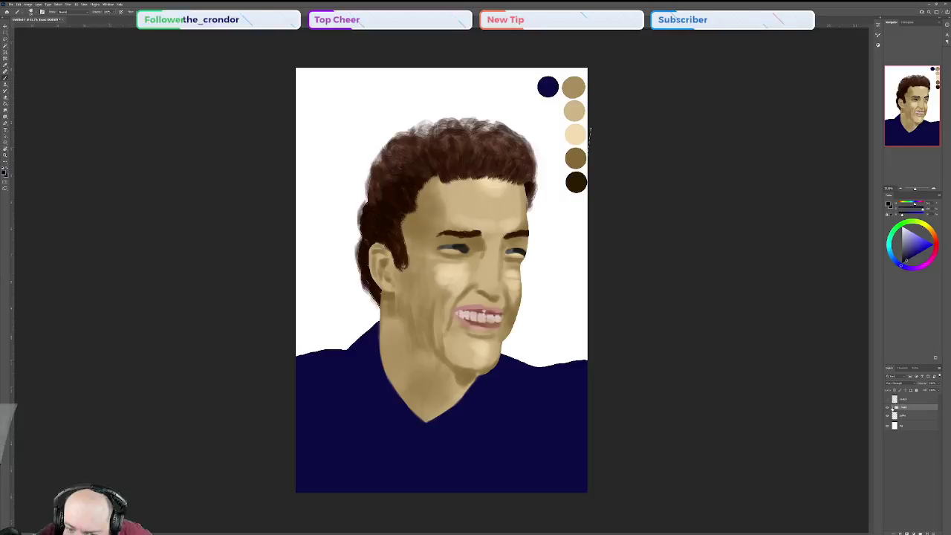
pyautogui.click(892, 408)
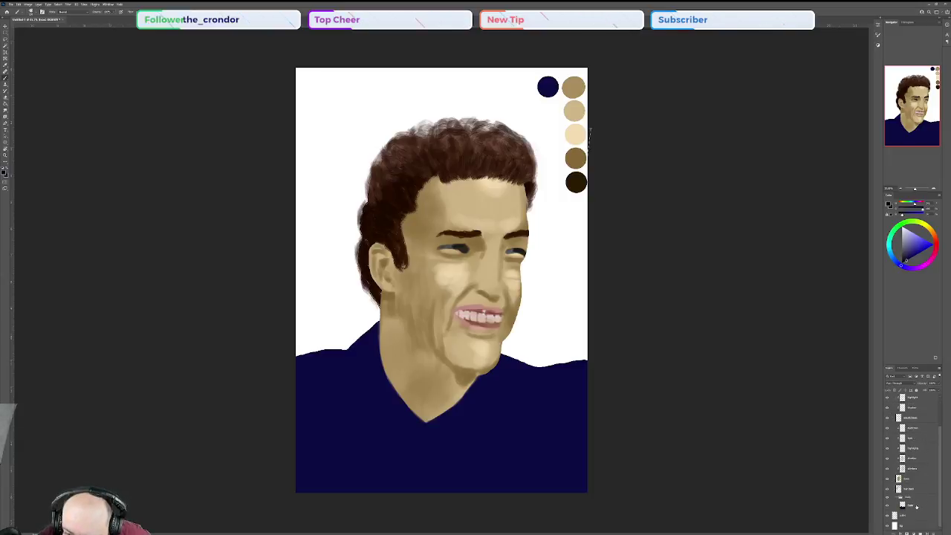
pyautogui.moveTo(913, 498); pyautogui.dragTo(912, 513)
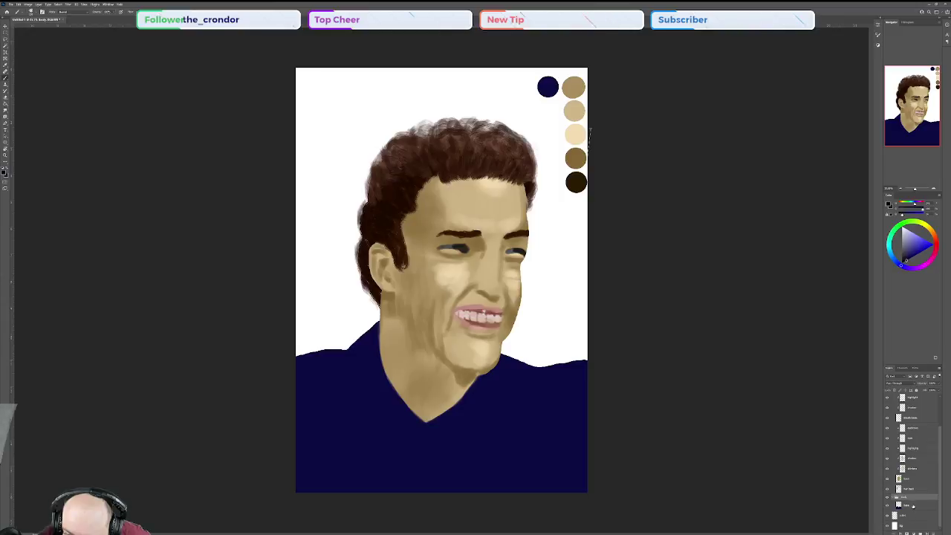
pyautogui.click(894, 498)
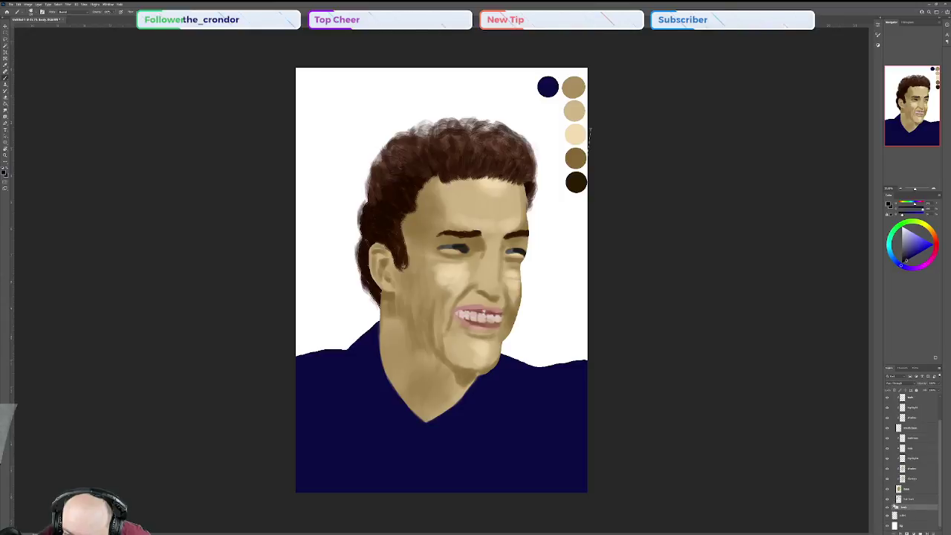
pyautogui.click(894, 507)
pyautogui.scroll(3, 907, 430)
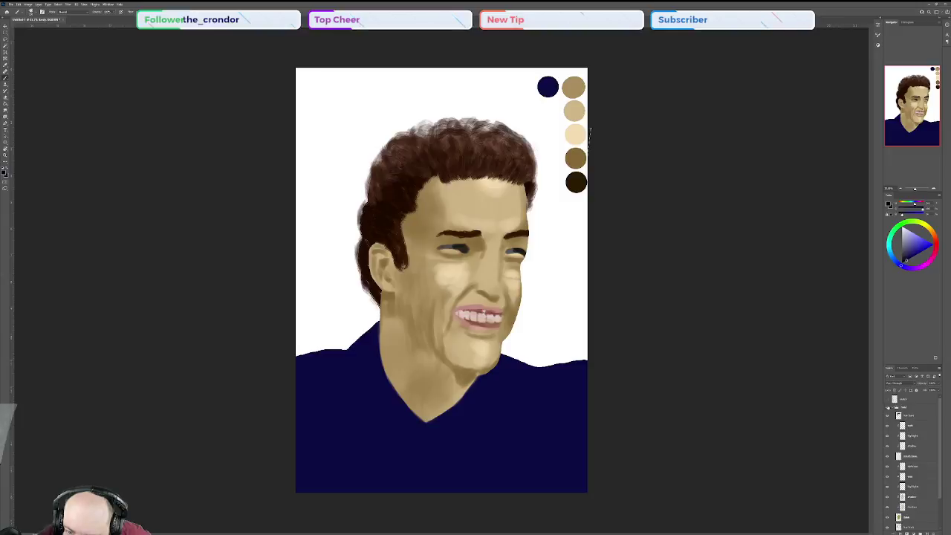
pyautogui.click(893, 410)
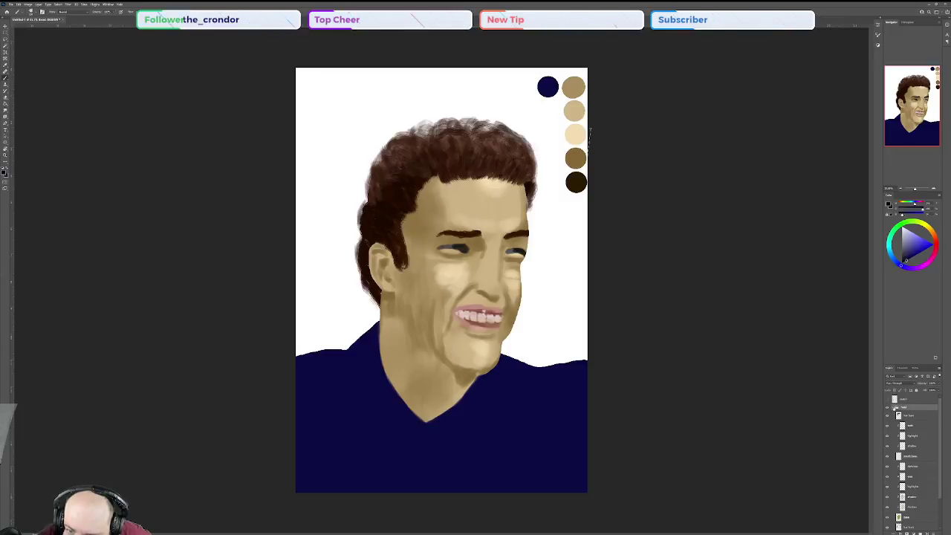
pyautogui.click(892, 408)
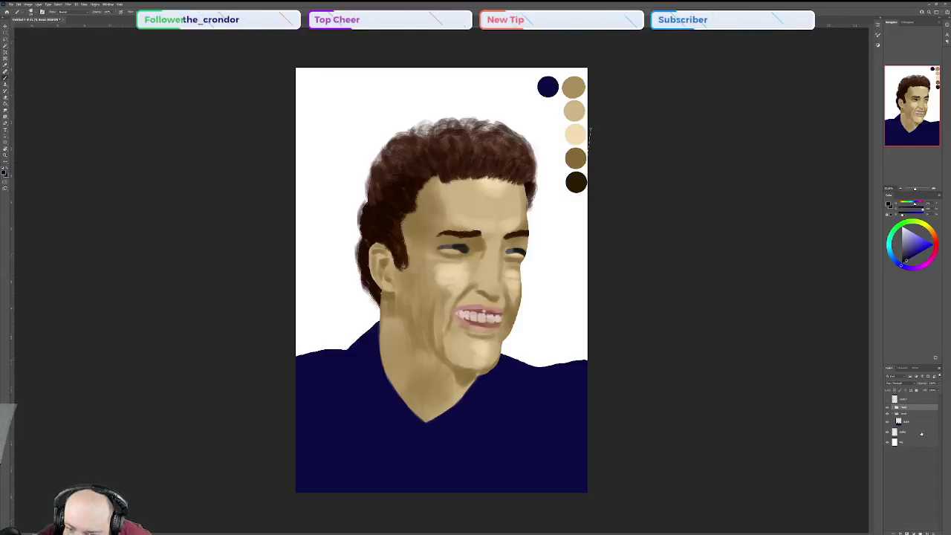
# - Add three new layers above the shirt's base layer in the body group
pyautogui.click(905, 421)
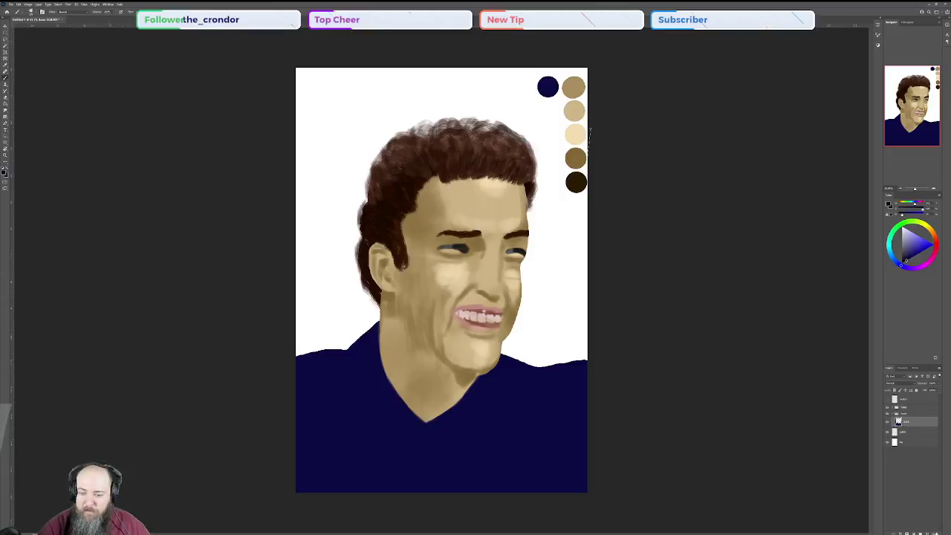
pyautogui.click(927, 532)
pyautogui.doubleClick(927, 533)
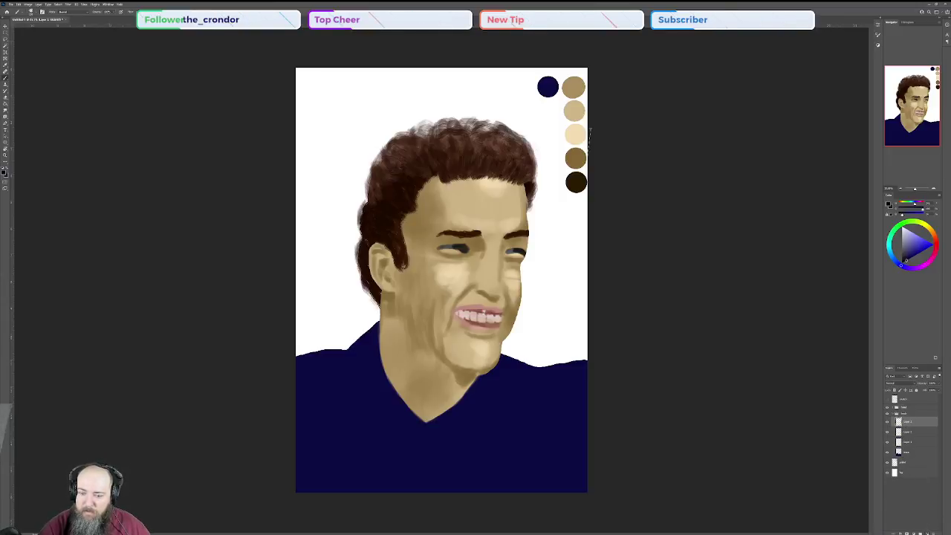
# - Name the lower two new layers shade and highlight, and clip both to the shirt's base layer
pyautogui.doubleClick(907, 442)
pyautogui.write('sha')
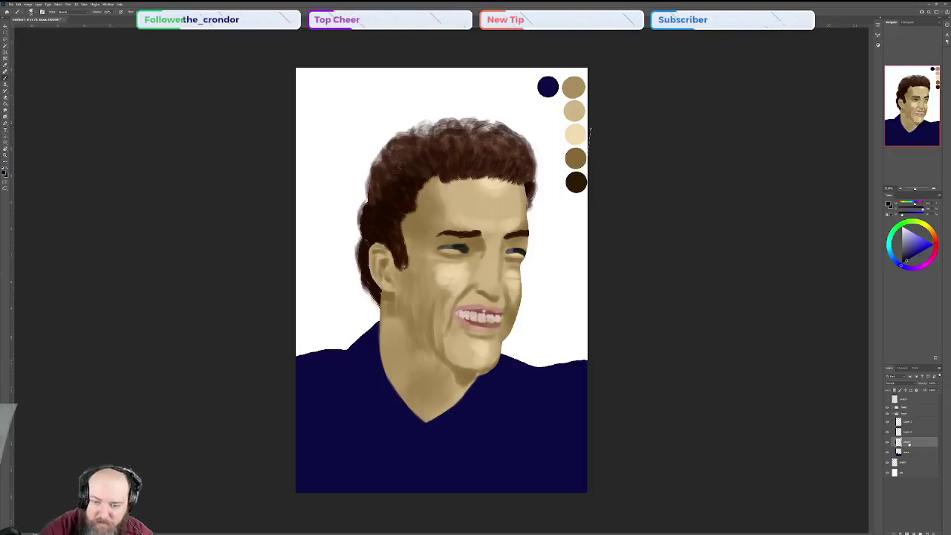
pyautogui.click(906, 432)
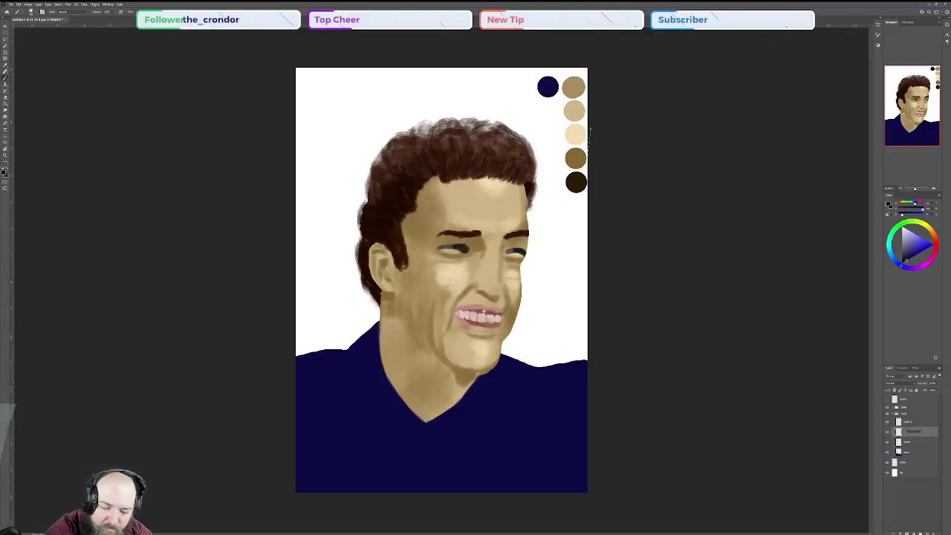
pyautogui.press('Return')
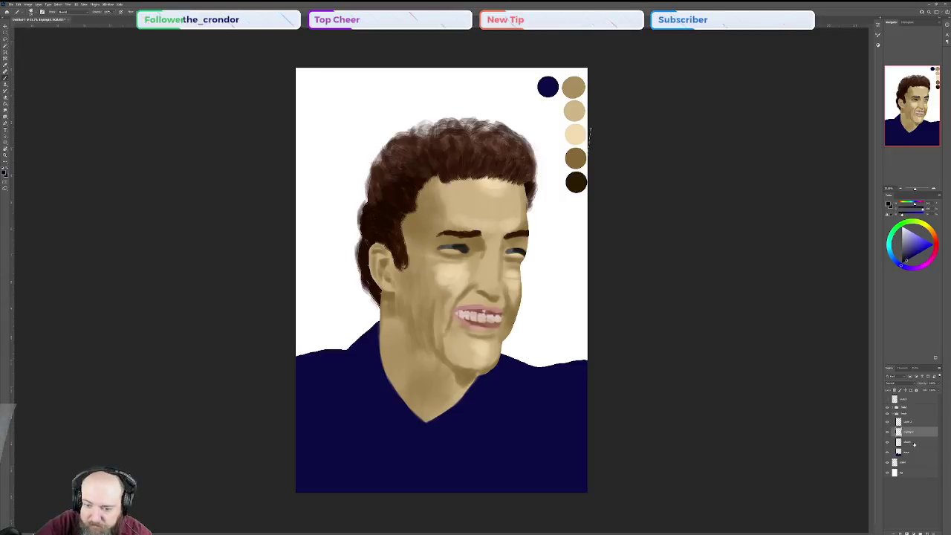
pyautogui.keyDown('alt'); pyautogui.click(916, 447); pyautogui.keyUp('alt')
pyautogui.keyDown('alt'); pyautogui.click(915, 437); pyautogui.keyUp('alt')
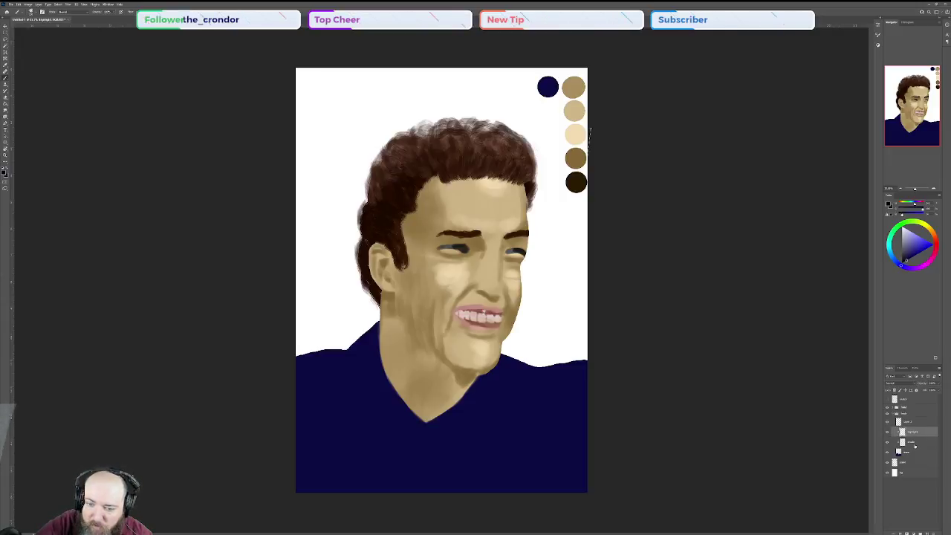
# - On the shade layer, paint almost black blue shadows over the shirt's collar, shoulders and chest, enlarging the brush for the broad areas
pyautogui.click(914, 444)
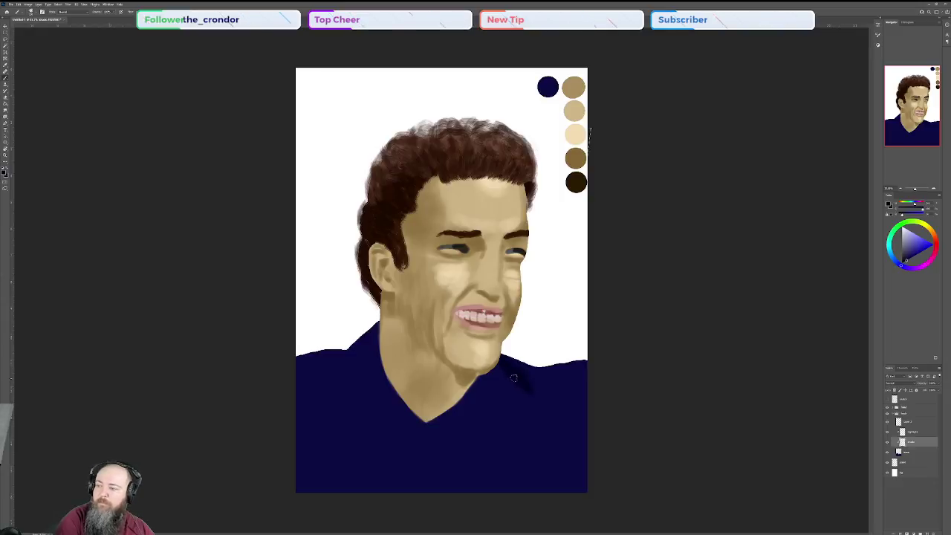
pyautogui.moveTo(511, 359); pyautogui.dragTo(566, 398)
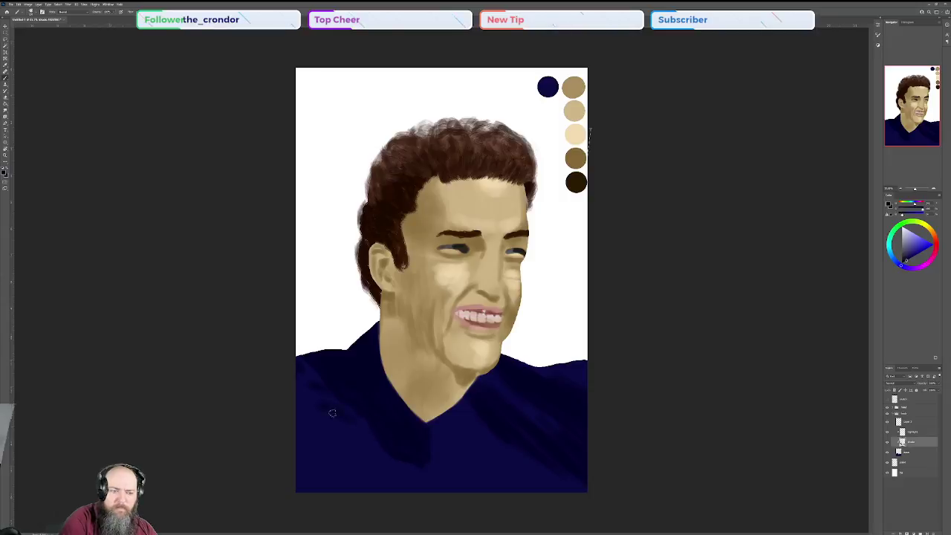
pyautogui.press(']')
pyautogui.press(']')
pyautogui.press(']')
pyautogui.press(']')
pyautogui.press(']')
pyautogui.press(']')
pyautogui.press(']')
pyautogui.press(']')
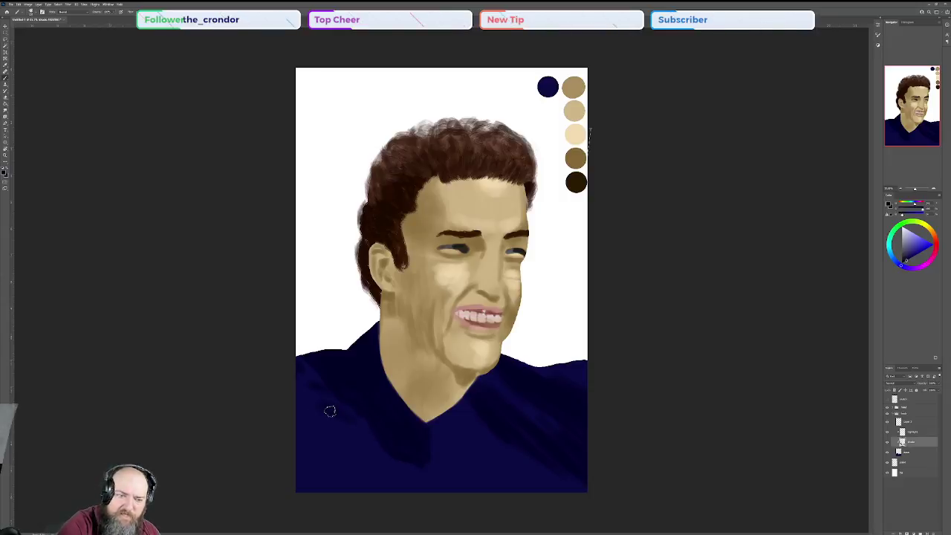
pyautogui.press(']')
pyautogui.press(']')
pyautogui.press(']')
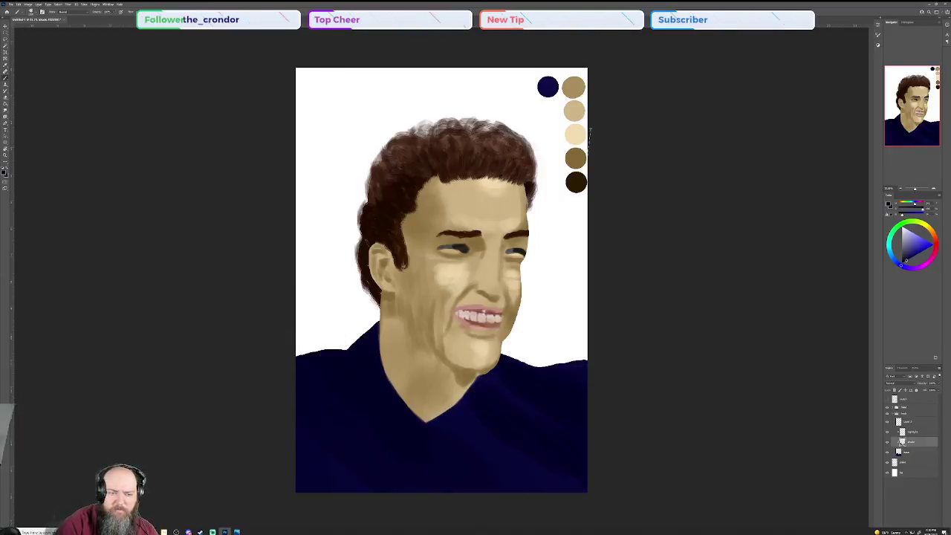
# - On the highlight layer, paint muted grey-blue highlights along the top edge of the far shoulder and the back of the collar
pyautogui.click(910, 432)
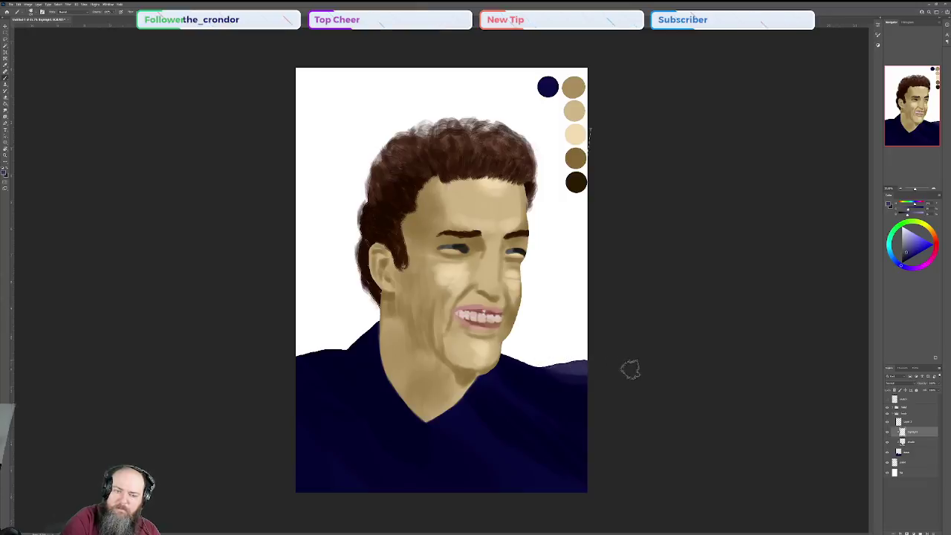
pyautogui.moveTo(576, 354)
pyautogui.mouseDown()
pyautogui.moveTo(557, 361)
pyautogui.moveTo(569, 352)
pyautogui.moveTo(584, 377)
pyautogui.moveTo(588, 359)
pyautogui.mouseUp()
pyautogui.hotkey('ctrl', 'z')
pyautogui.hotkey('ctrl', 'z')
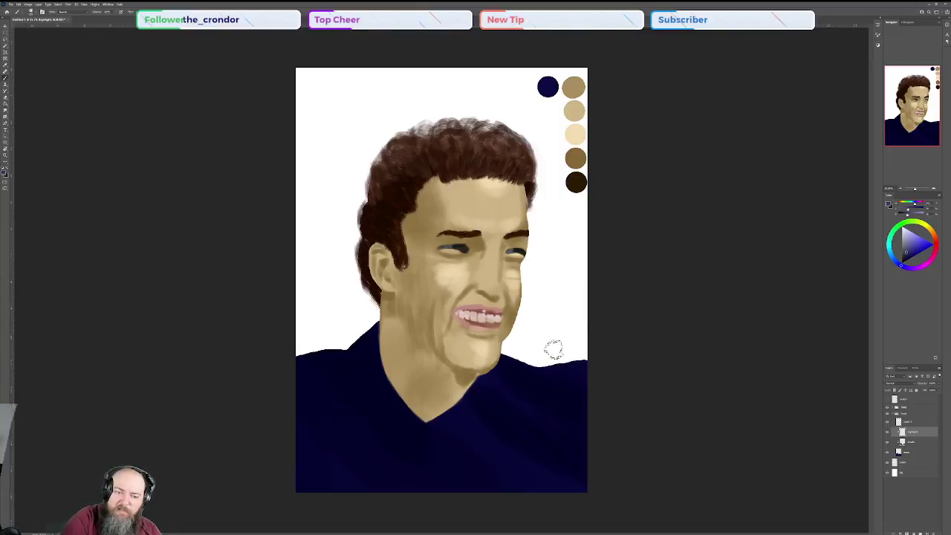
pyautogui.moveTo(587, 371)
pyautogui.mouseDown()
pyautogui.moveTo(591, 347)
pyautogui.moveTo(577, 375)
pyautogui.moveTo(585, 346)
pyautogui.moveTo(568, 368)
pyautogui.moveTo(572, 355)
pyautogui.moveTo(550, 357)
pyautogui.moveTo(595, 367)
pyautogui.mouseUp()
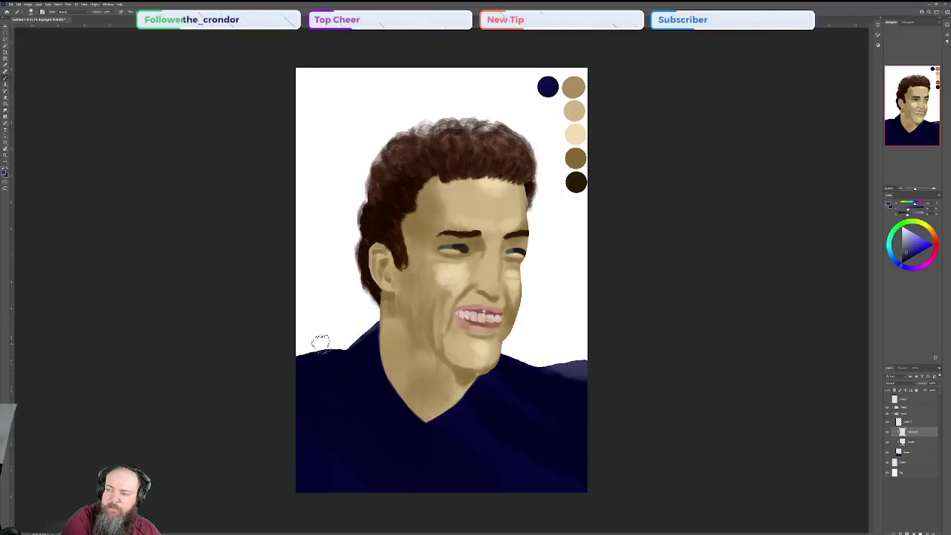
# - On the highlight layer, reduce the brush size and paint muted grey-blue highlights along the top of the near shoulder
pyautogui.press('alt')
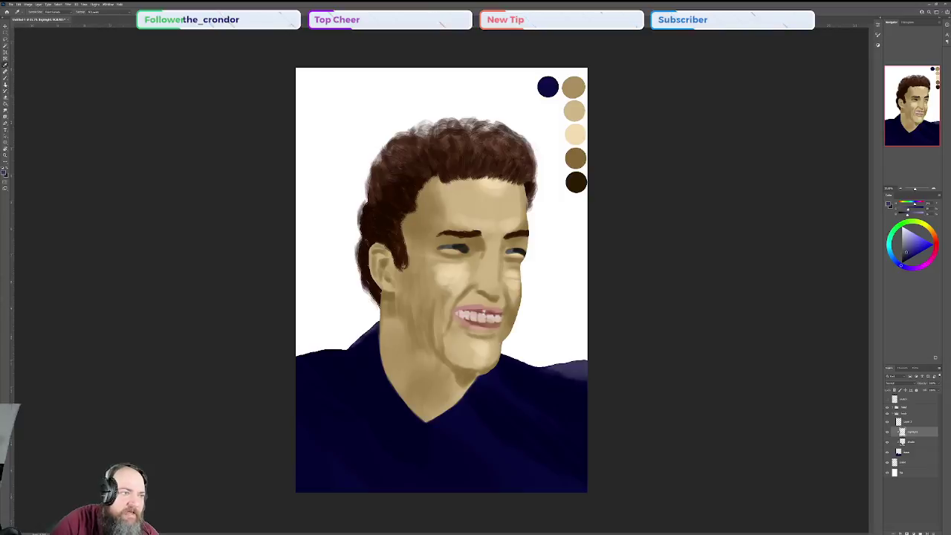
pyautogui.press('l')
pyautogui.press(']')
pyautogui.press(']')
pyautogui.press(']')
pyautogui.press(']')
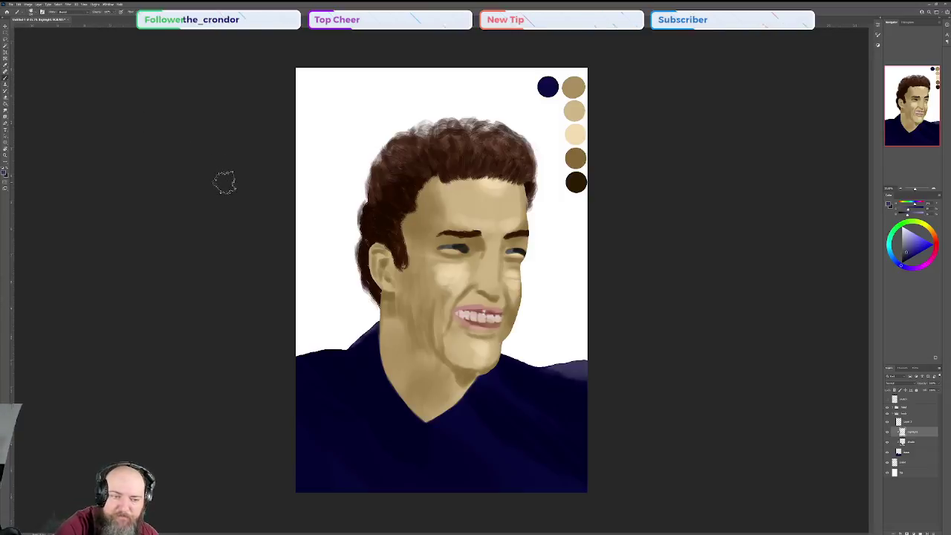
pyautogui.press('[')
pyautogui.press('[')
pyautogui.press('[')
pyautogui.press('[')
pyautogui.press('[')
pyautogui.press('[')
pyautogui.press('[')
pyautogui.press('[')
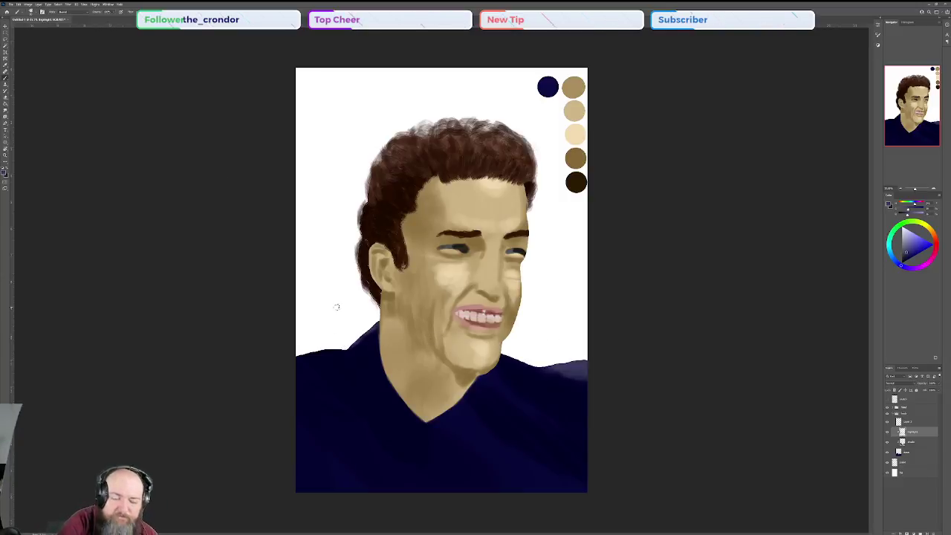
pyautogui.scroll(5, 286, 397)
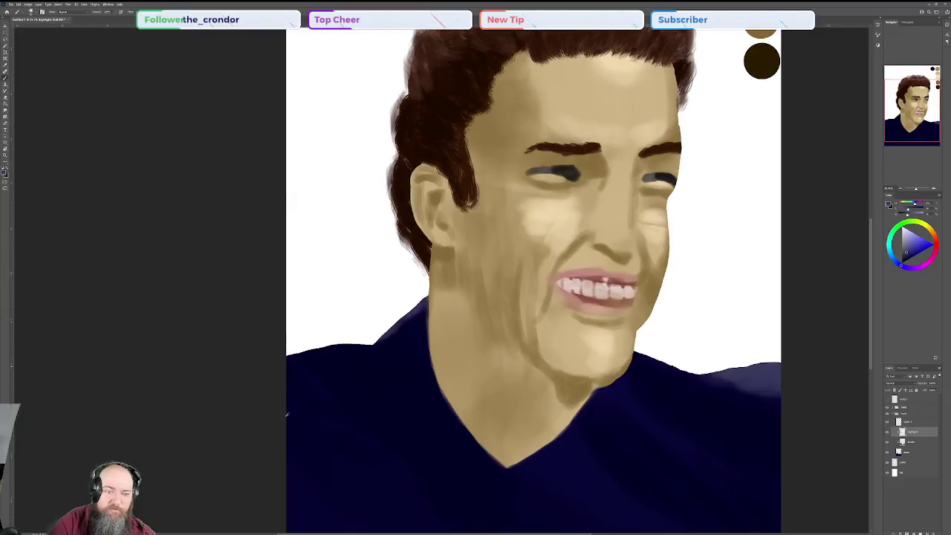
pyautogui.scroll(-8, 286, 416)
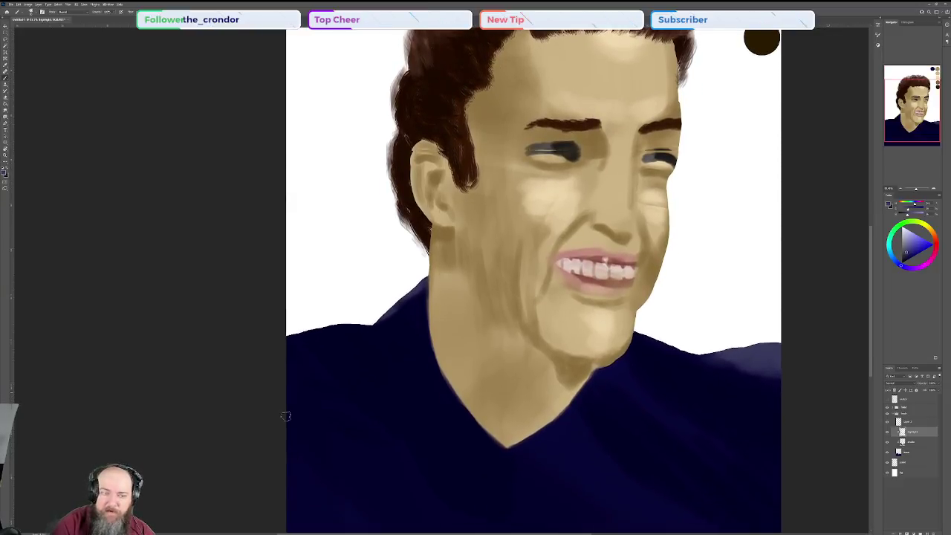
pyautogui.scroll(-1, 286, 416)
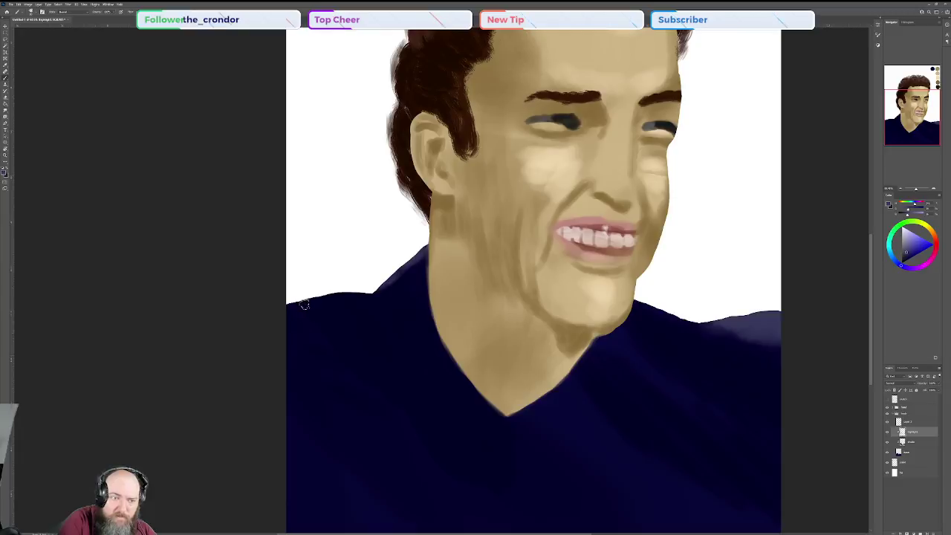
pyautogui.moveTo(304, 303)
pyautogui.mouseDown()
pyautogui.moveTo(338, 343)
pyautogui.moveTo(324, 326)
pyautogui.moveTo(334, 340)
pyautogui.moveTo(284, 333)
pyautogui.moveTo(322, 333)
pyautogui.mouseUp()
pyautogui.moveTo(289, 304); pyautogui.dragTo(297, 327)
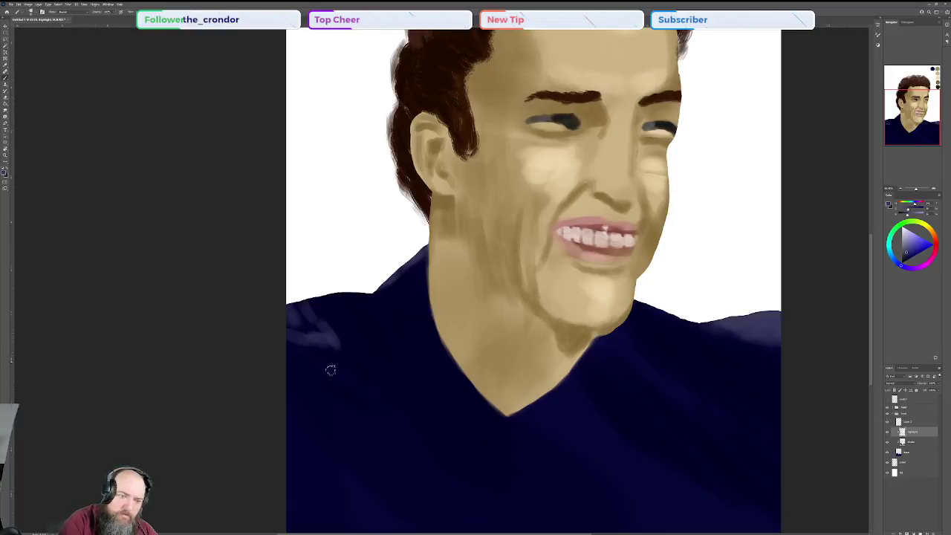
# - Paint a long grey-blue diagonal highlight from the near shoulder down across the chest of the navy garment
pyautogui.moveTo(329, 357); pyautogui.dragTo(398, 430)
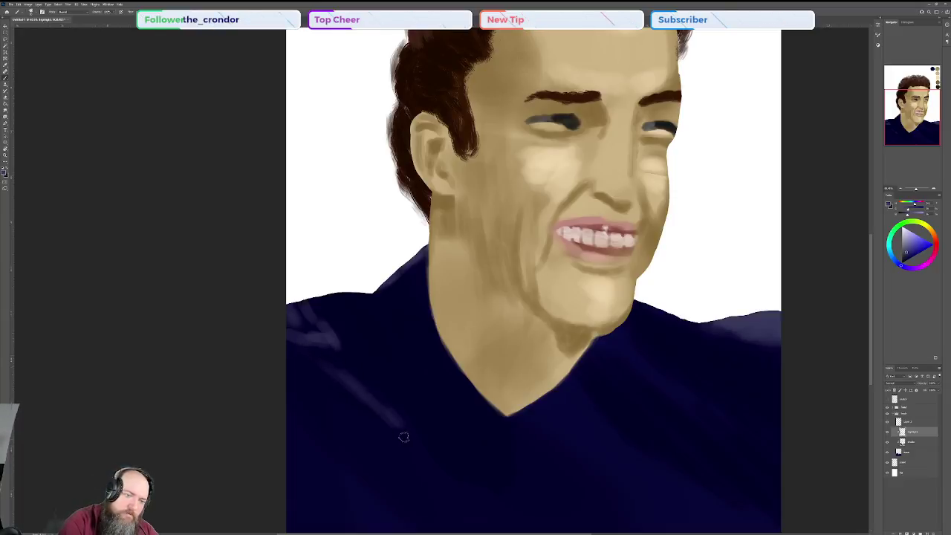
pyautogui.moveTo(298, 349)
pyautogui.mouseDown()
pyautogui.moveTo(398, 441)
pyautogui.moveTo(305, 360)
pyautogui.moveTo(361, 409)
pyautogui.moveTo(328, 392)
pyautogui.moveTo(357, 419)
pyautogui.moveTo(298, 355)
pyautogui.moveTo(390, 449)
pyautogui.mouseUp()
pyautogui.moveTo(324, 377); pyautogui.dragTo(398, 470)
pyautogui.moveTo(360, 422); pyautogui.dragTo(407, 474)
pyautogui.moveTo(382, 433); pyautogui.dragTo(413, 480)
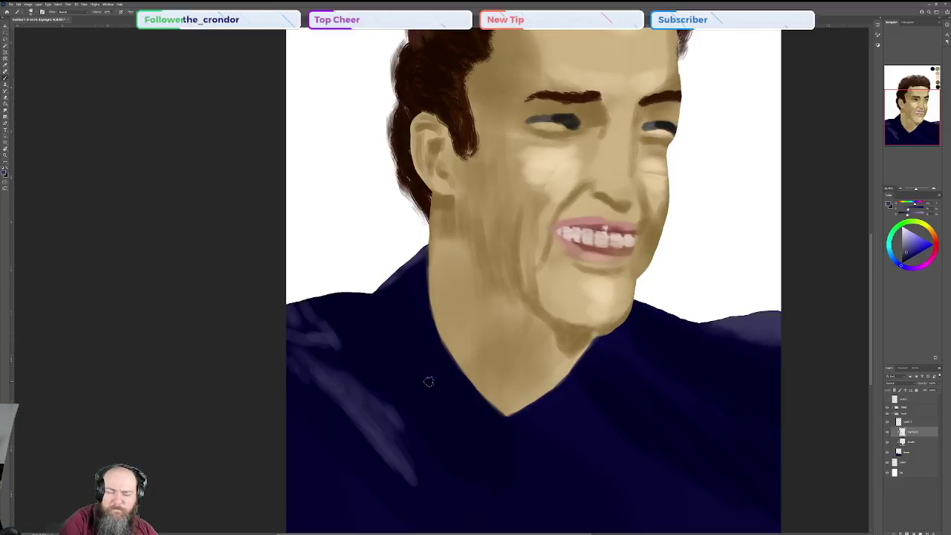
# - Pick light grey, rename the body group's top layer for the inner shirt, and outline both shirt edges from the neck to the canvas edge
pyautogui.scroll(-5, 429, 381)
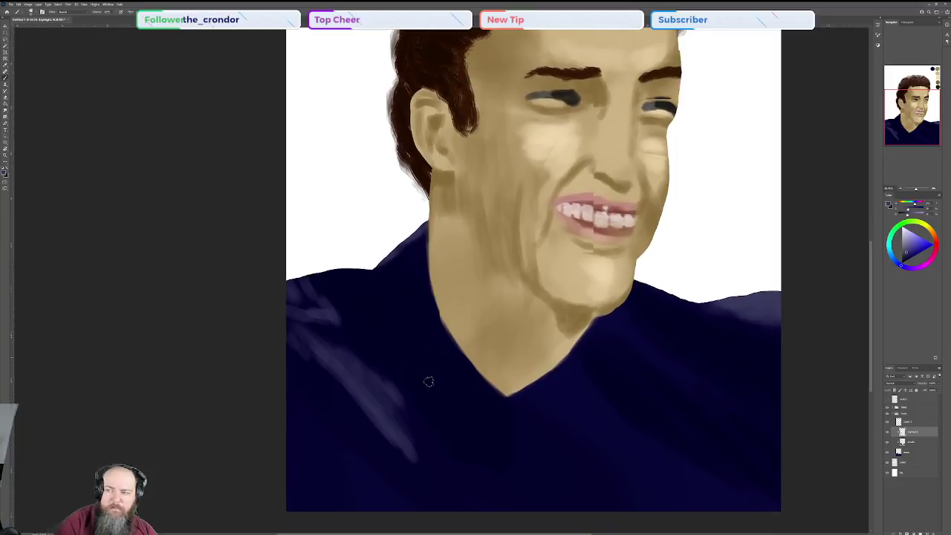
pyautogui.scroll(-3, 429, 381)
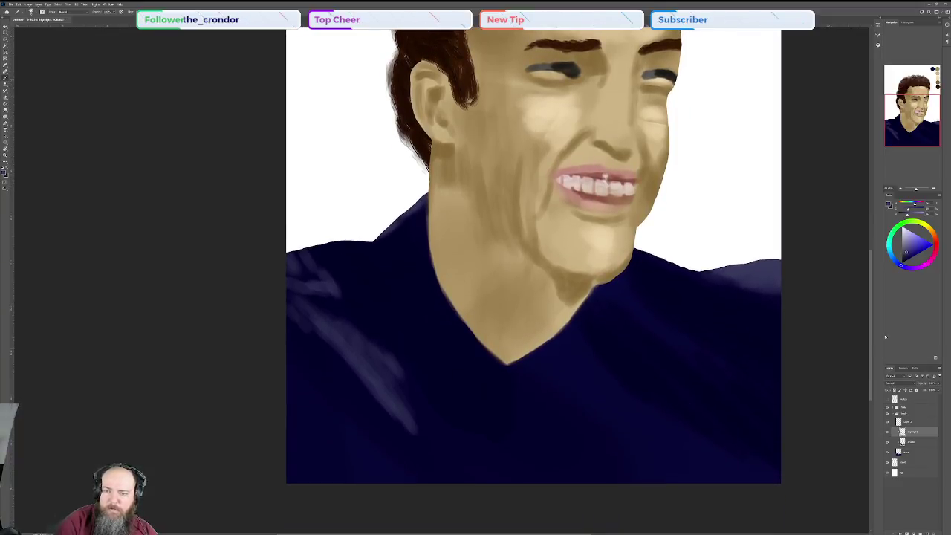
pyautogui.click(900, 234)
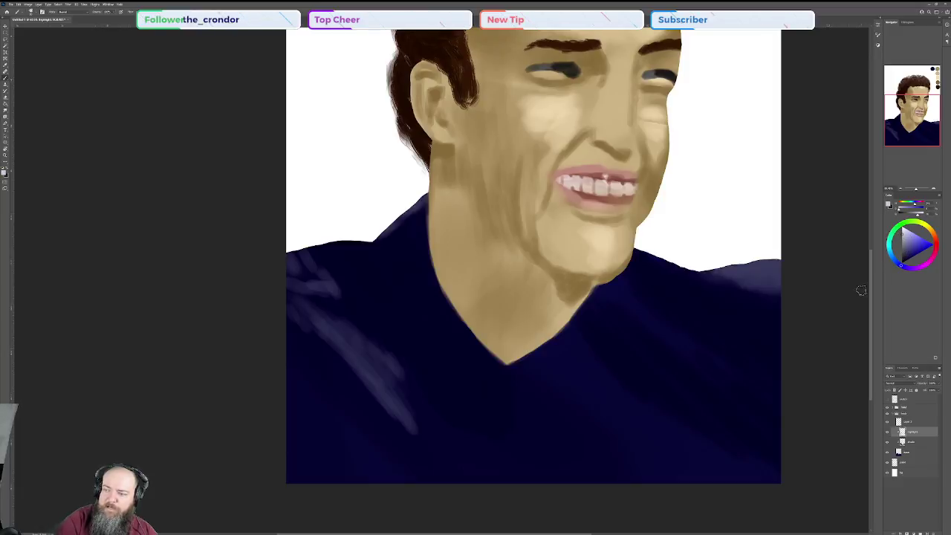
pyautogui.click(908, 421)
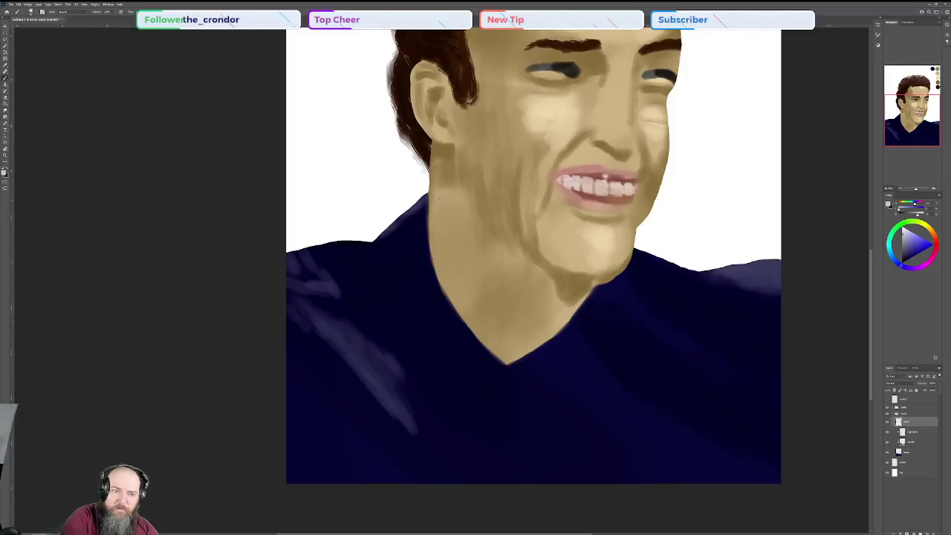
pyautogui.moveTo(428, 205)
pyautogui.mouseDown()
pyautogui.moveTo(421, 273)
pyautogui.moveTo(428, 288)
pyautogui.moveTo(426, 264)
pyautogui.moveTo(494, 494)
pyautogui.mouseUp()
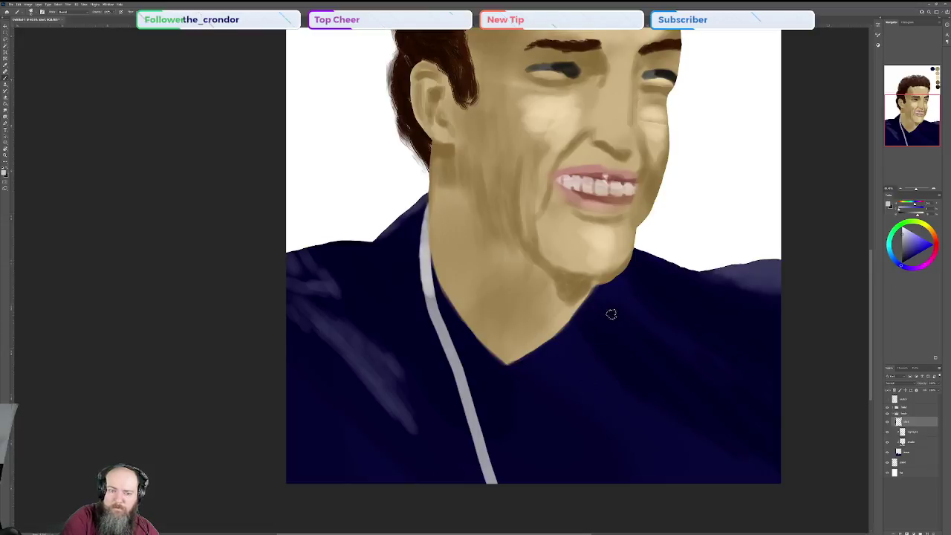
pyautogui.moveTo(603, 283); pyautogui.dragTo(585, 483)
# - Thicken both outlines of the inner shirt inward with overlapping light grey strokes beside the neckline and lapels
pyautogui.moveTo(433, 268); pyautogui.dragTo(461, 362)
pyautogui.moveTo(432, 260); pyautogui.dragTo(455, 352)
pyautogui.moveTo(426, 282); pyautogui.dragTo(449, 346)
pyautogui.moveTo(430, 302); pyautogui.dragTo(483, 398)
pyautogui.moveTo(457, 360); pyautogui.dragTo(480, 406)
pyautogui.moveTo(454, 335); pyautogui.dragTo(492, 439)
pyautogui.moveTo(463, 391); pyautogui.dragTo(499, 481)
pyautogui.moveTo(468, 420); pyautogui.dragTo(502, 483)
pyautogui.moveTo(493, 432); pyautogui.dragTo(508, 484)
pyautogui.moveTo(582, 291); pyautogui.dragTo(593, 370)
pyautogui.moveTo(584, 308); pyautogui.dragTo(592, 371)
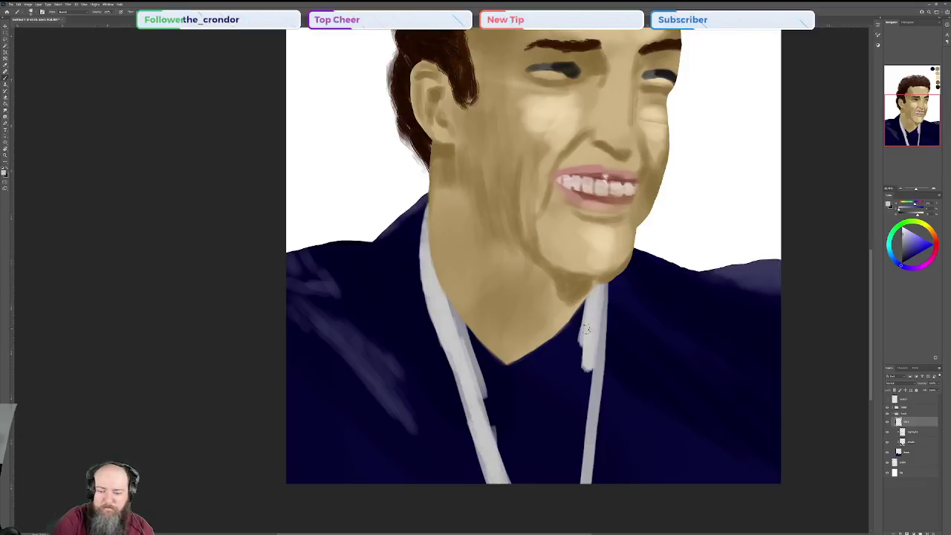
# - Enlarge the brush and fill the area between the outlines with light grey for a solid inner shirt
pyautogui.press(']')
pyautogui.press(']')
pyautogui.press(']')
pyautogui.press(']')
pyautogui.press(']')
pyautogui.press(']')
pyautogui.press(']')
pyautogui.press(']')
pyautogui.moveTo(538, 348)
pyautogui.mouseDown()
pyautogui.moveTo(559, 476)
pyautogui.moveTo(545, 469)
pyautogui.mouseUp()
pyautogui.moveTo(529, 330)
pyautogui.mouseDown()
pyautogui.moveTo(541, 499)
pyautogui.moveTo(498, 307)
pyautogui.moveTo(477, 304)
pyautogui.moveTo(516, 453)
pyautogui.moveTo(558, 297)
pyautogui.moveTo(553, 364)
pyautogui.mouseUp()
pyautogui.moveTo(569, 300)
pyautogui.mouseDown()
pyautogui.moveTo(561, 465)
pyautogui.moveTo(568, 348)
pyautogui.moveTo(544, 488)
pyautogui.moveTo(557, 300)
pyautogui.moveTo(534, 449)
pyautogui.mouseUp()
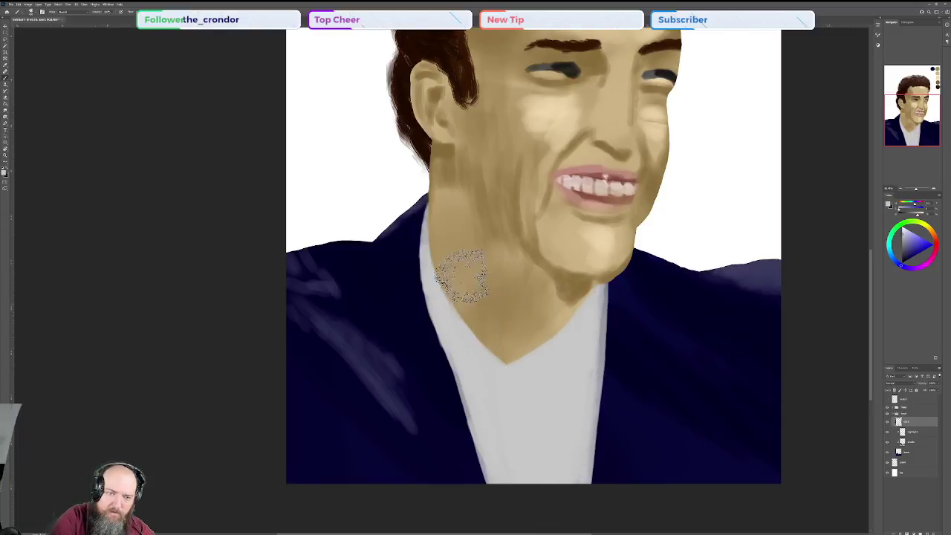
pyautogui.moveTo(456, 306); pyautogui.dragTo(530, 517)
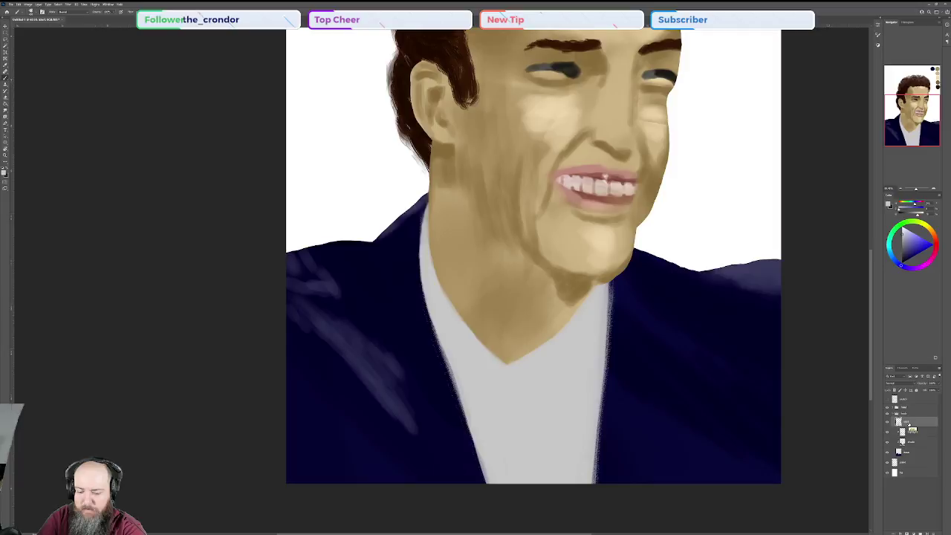
# - Add two layers above the light grey shirt layer, clip the lower one to it as shade, and ready a smaller mid-grey brush
pyautogui.click(927, 532)
pyautogui.click(927, 533)
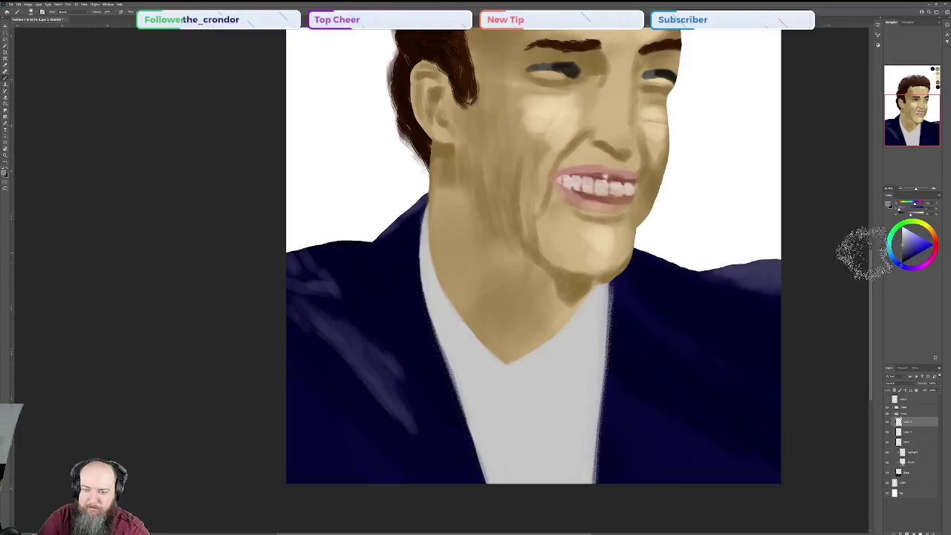
pyautogui.click(914, 434)
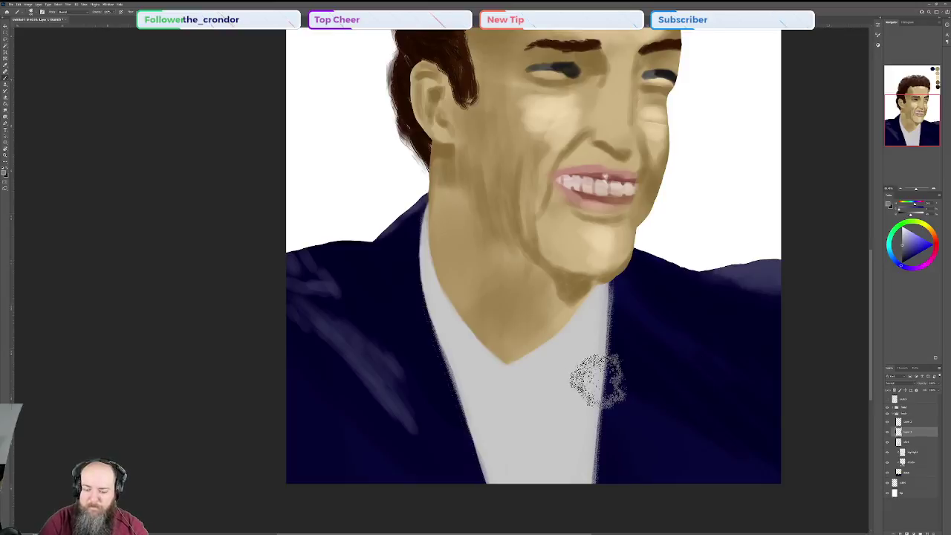
pyautogui.press('[')
pyautogui.press('[')
pyautogui.press('[')
pyautogui.press('[')
pyautogui.press('[')
pyautogui.press('[')
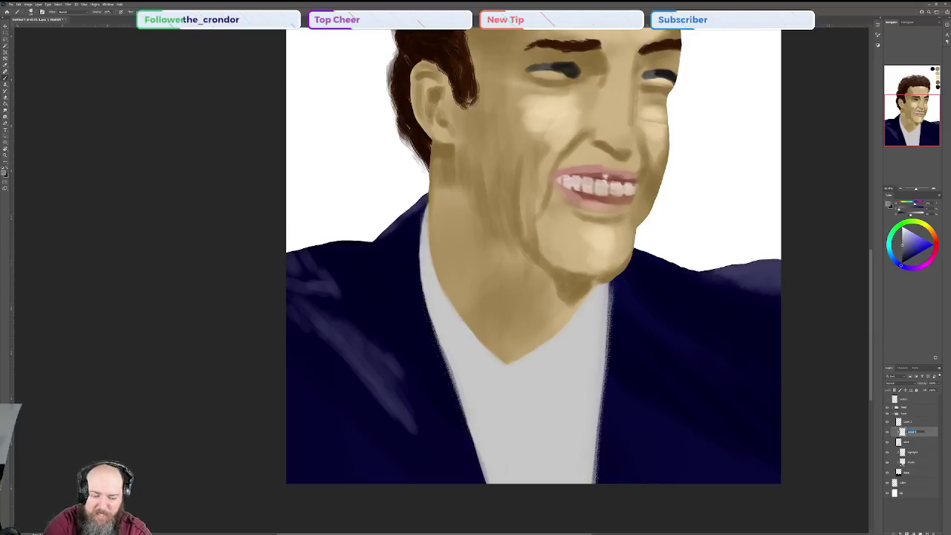
pyautogui.click(911, 434)
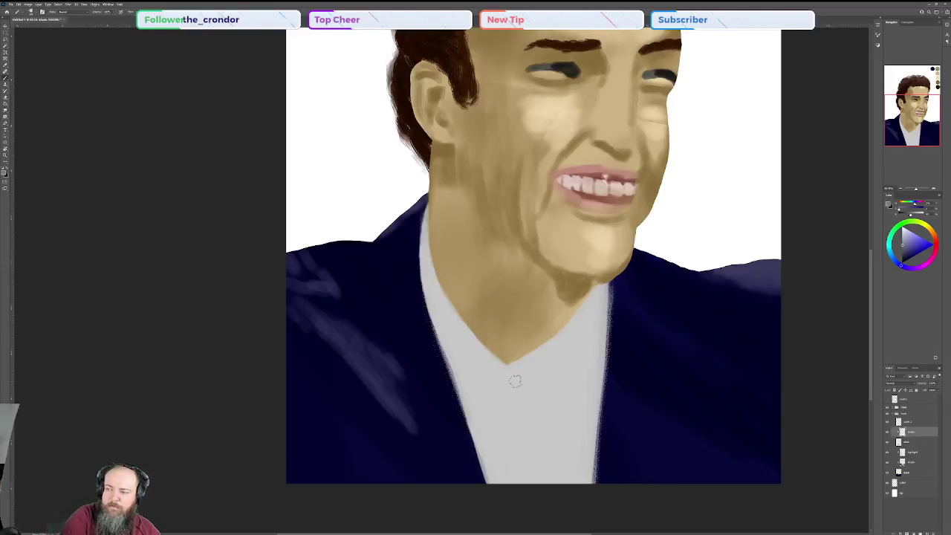
# - On the shade layer, paint a mid-grey curved shadow below the neckline and a shadow in the shirt's lower corner
pyautogui.moveTo(510, 379)
pyautogui.mouseDown()
pyautogui.moveTo(540, 372)
pyautogui.moveTo(565, 393)
pyautogui.moveTo(534, 379)
pyautogui.mouseUp()
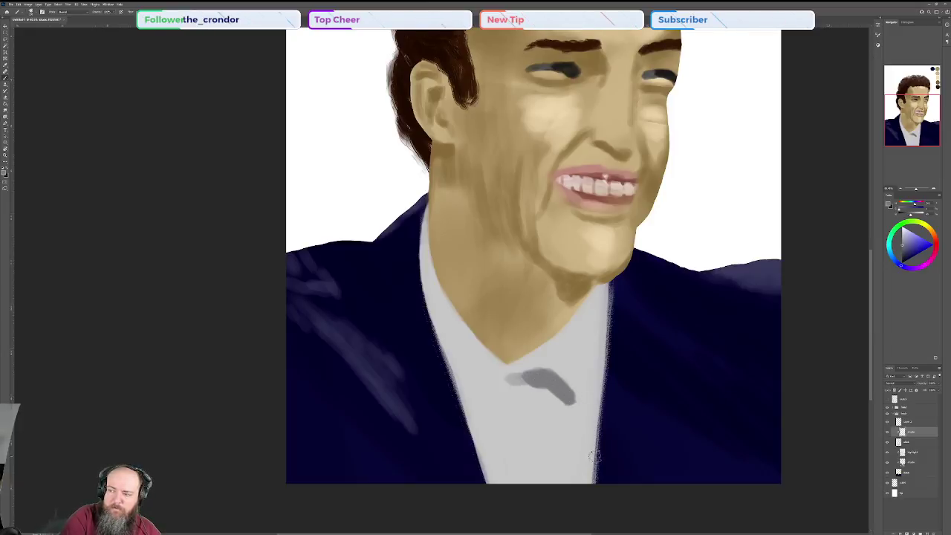
pyautogui.moveTo(600, 454); pyautogui.dragTo(561, 484)
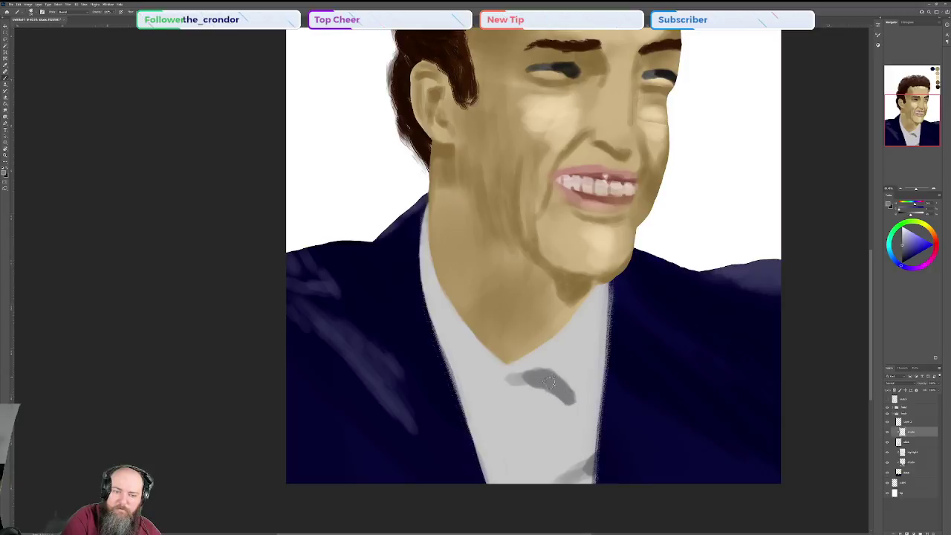
pyautogui.moveTo(555, 402)
pyautogui.mouseDown()
pyautogui.moveTo(566, 397)
pyautogui.moveTo(551, 387)
pyautogui.mouseUp()
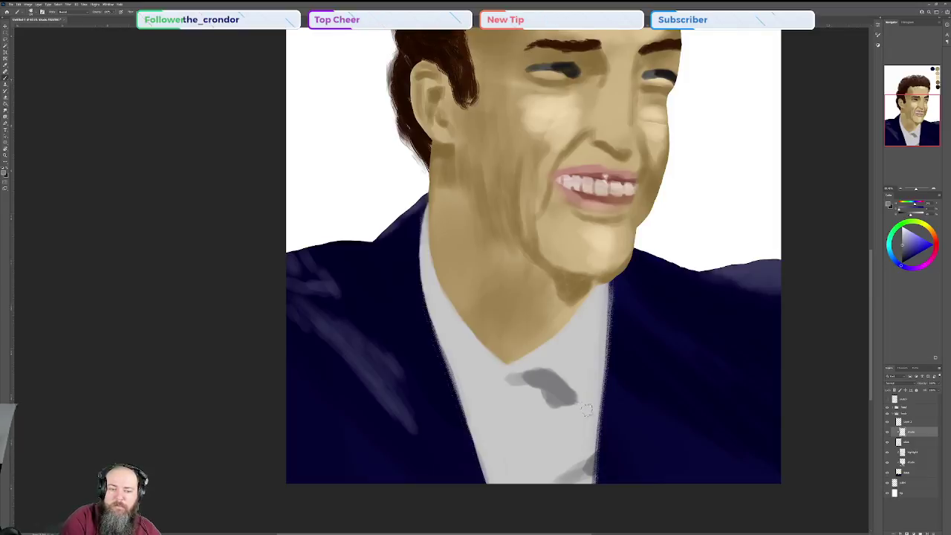
pyautogui.moveTo(583, 401); pyautogui.dragTo(594, 420)
pyautogui.moveTo(551, 375)
pyautogui.mouseDown()
pyautogui.moveTo(594, 424)
pyautogui.moveTo(568, 405)
pyautogui.moveTo(578, 417)
pyautogui.moveTo(554, 413)
pyautogui.moveTo(524, 387)
pyautogui.mouseUp()
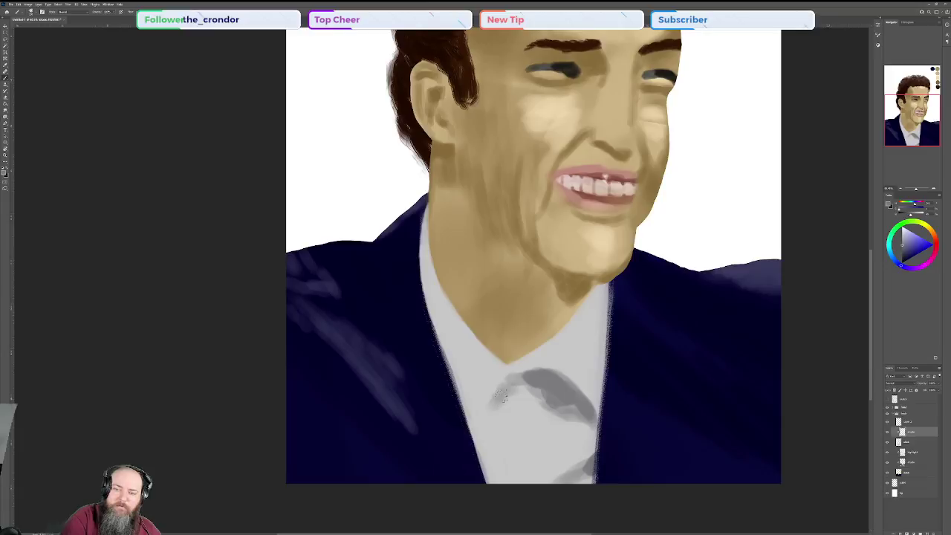
# - Paint soft grey fabric folds down the near side and across the lower part of the inner shirt
pyautogui.moveTo(511, 382)
pyautogui.mouseDown()
pyautogui.moveTo(481, 440)
pyautogui.moveTo(516, 400)
pyautogui.mouseUp()
pyautogui.moveTo(483, 443)
pyautogui.mouseDown()
pyautogui.moveTo(523, 408)
pyautogui.moveTo(496, 422)
pyautogui.moveTo(486, 458)
pyautogui.moveTo(522, 419)
pyautogui.moveTo(497, 455)
pyautogui.moveTo(528, 420)
pyautogui.moveTo(565, 408)
pyautogui.mouseUp()
pyautogui.moveTo(487, 452); pyautogui.dragTo(578, 424)
pyautogui.moveTo(501, 450)
pyautogui.mouseDown()
pyautogui.moveTo(571, 429)
pyautogui.moveTo(495, 468)
pyautogui.moveTo(583, 434)
pyautogui.moveTo(506, 464)
pyautogui.moveTo(574, 445)
pyautogui.moveTo(537, 470)
pyautogui.moveTo(574, 456)
pyautogui.mouseUp()
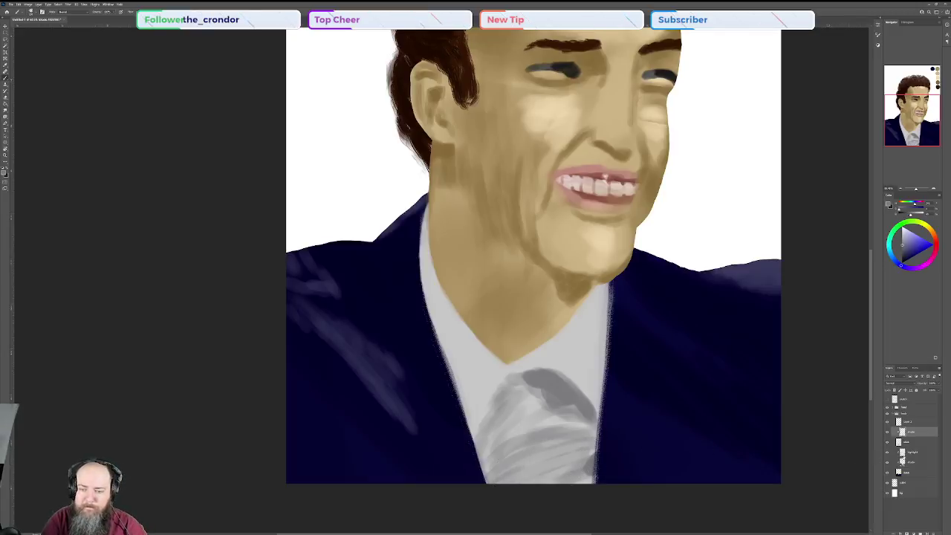
# - Rename the body group's top layer as tie and paint a dark blue necktie with its knot down the inner shirt
pyautogui.doubleClick(907, 421)
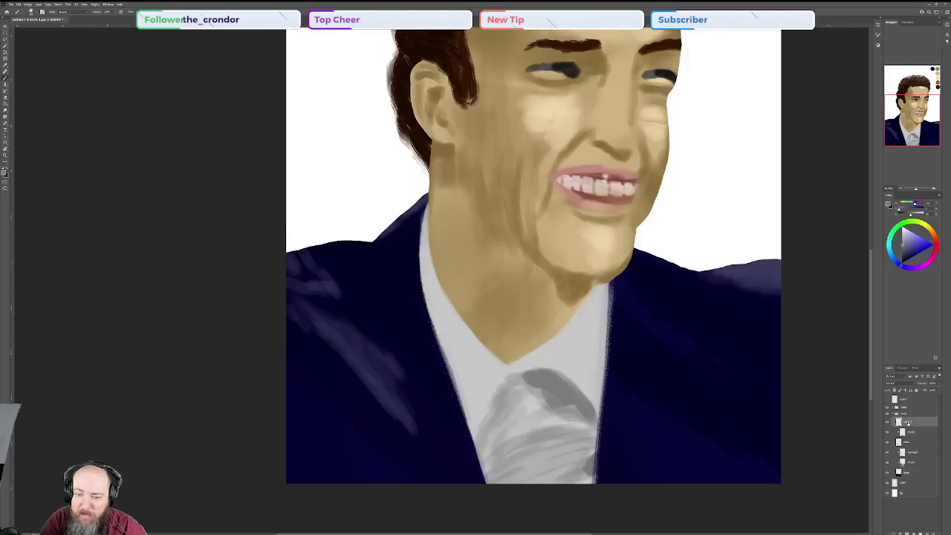
pyautogui.press('Return')
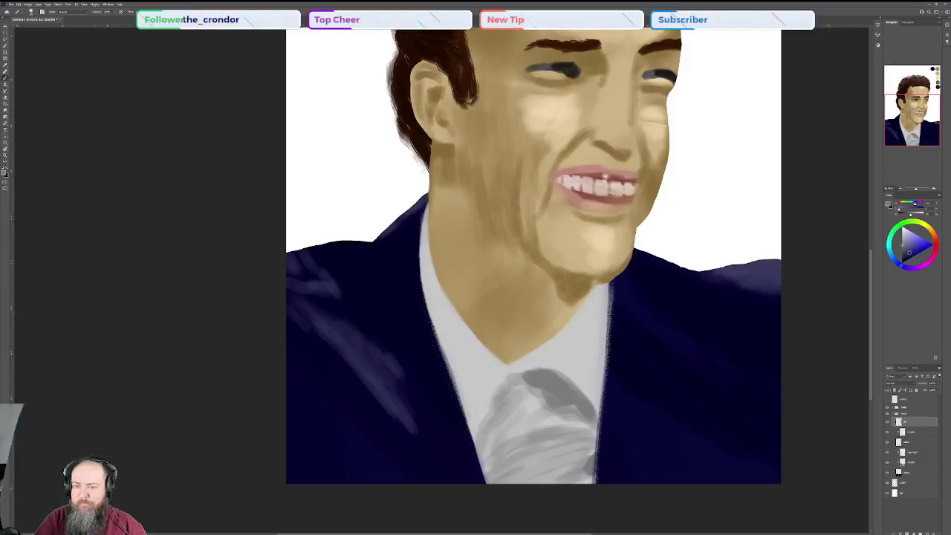
pyautogui.click(895, 260)
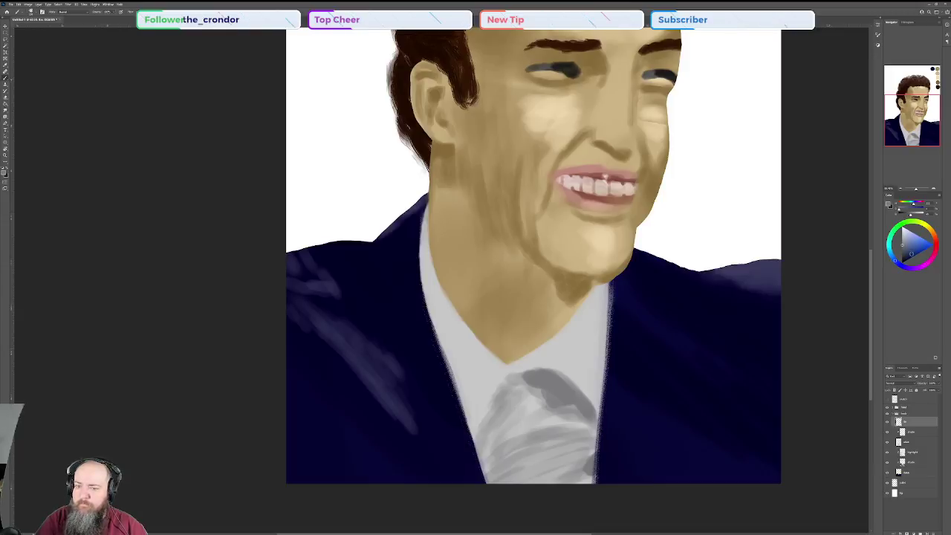
pyautogui.click(910, 257)
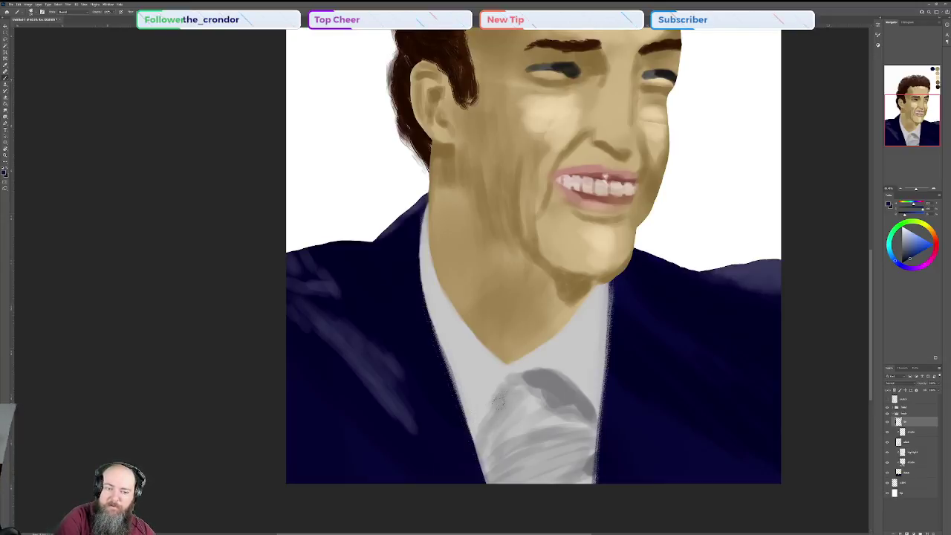
pyautogui.moveTo(499, 401)
pyautogui.mouseDown()
pyautogui.moveTo(541, 375)
pyautogui.moveTo(540, 388)
pyautogui.moveTo(543, 377)
pyautogui.moveTo(540, 389)
pyautogui.moveTo(538, 378)
pyautogui.moveTo(519, 394)
pyautogui.moveTo(520, 413)
pyautogui.moveTo(501, 397)
pyautogui.moveTo(511, 391)
pyautogui.moveTo(528, 412)
pyautogui.moveTo(540, 390)
pyautogui.moveTo(517, 417)
pyautogui.moveTo(526, 456)
pyautogui.moveTo(521, 437)
pyautogui.moveTo(530, 434)
pyautogui.moveTo(528, 452)
pyautogui.moveTo(531, 439)
pyautogui.moveTo(519, 481)
pyautogui.moveTo(529, 455)
pyautogui.moveTo(554, 490)
pyautogui.moveTo(529, 446)
pyautogui.moveTo(536, 479)
pyautogui.moveTo(517, 445)
pyautogui.moveTo(520, 470)
pyautogui.mouseUp()
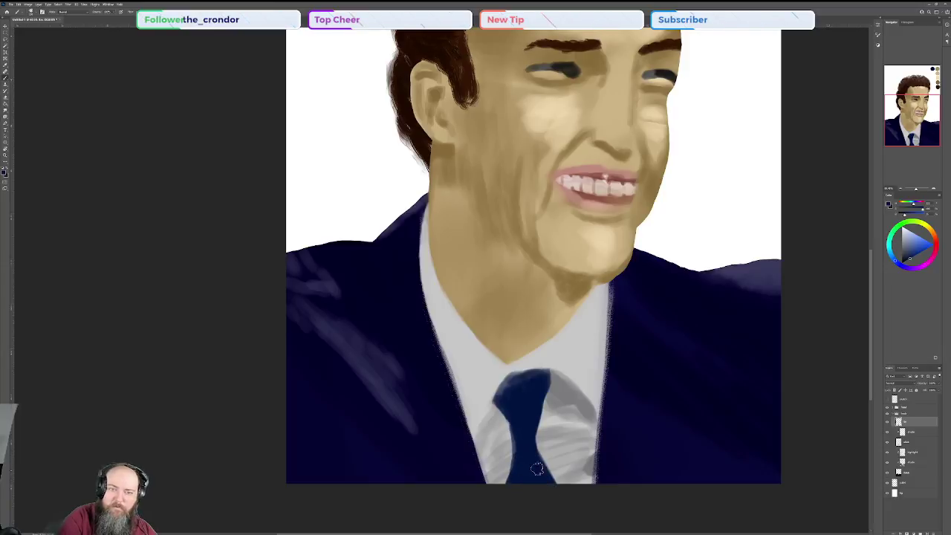
# - Pick a golden brown and paint round spots on the tie's knot and at its lower edge
pyautogui.click(918, 236)
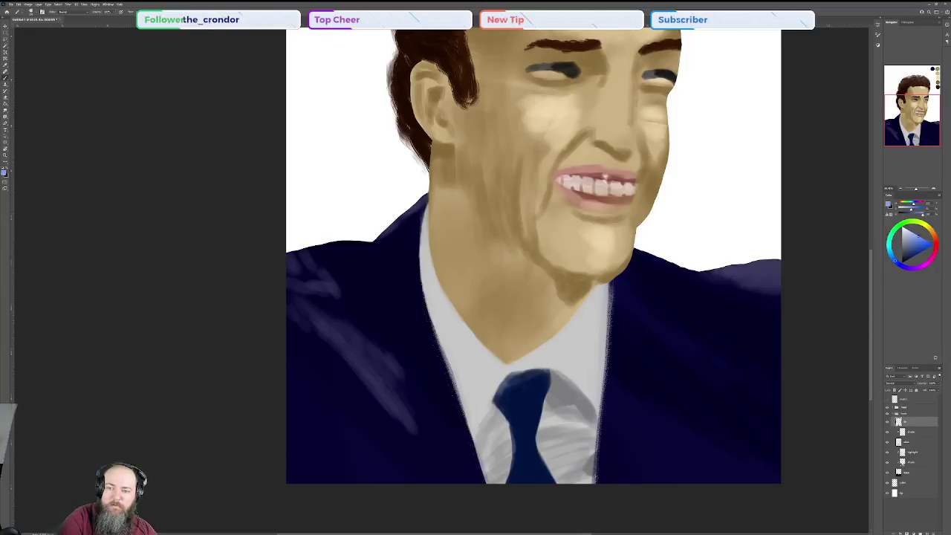
pyautogui.click(930, 231)
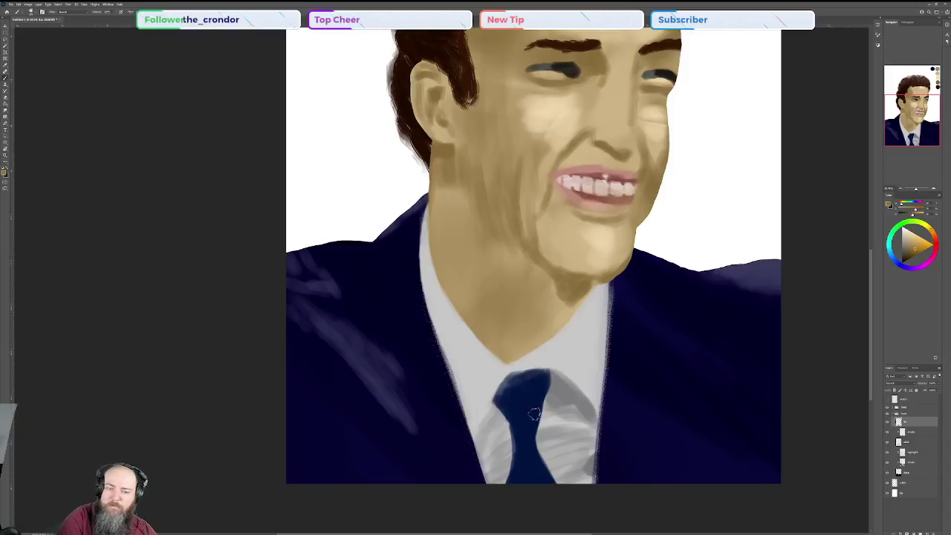
pyautogui.moveTo(522, 411); pyautogui.dragTo(529, 404)
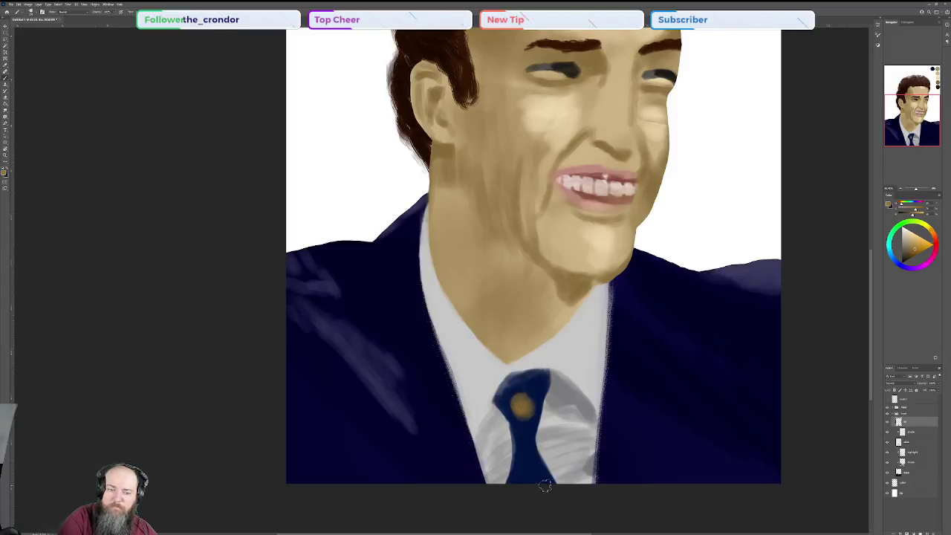
pyautogui.moveTo(548, 479); pyautogui.dragTo(557, 490)
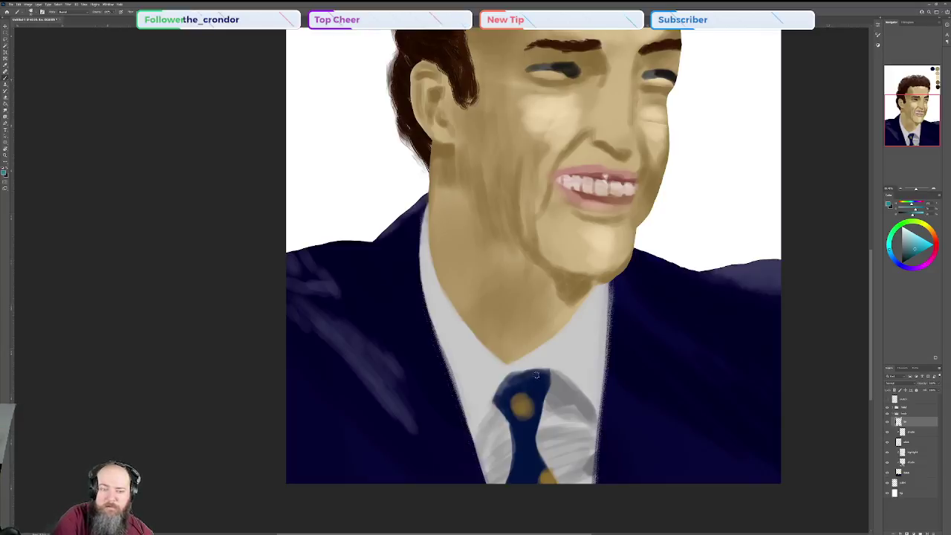
# - Dab small teal spots over the knot and lower part of the tie, and hide the palette layer
pyautogui.moveTo(523, 377); pyautogui.dragTo(537, 382)
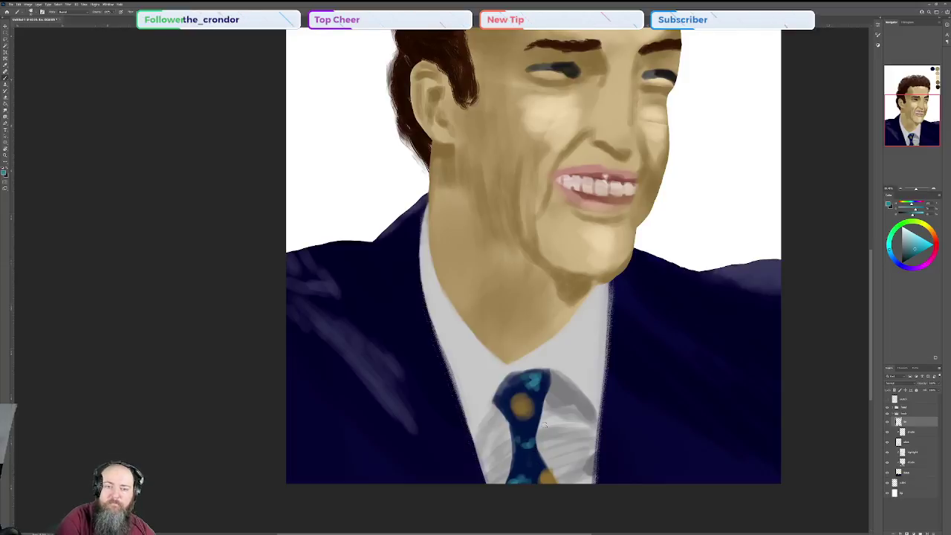
pyautogui.scroll(-5, 710, 293)
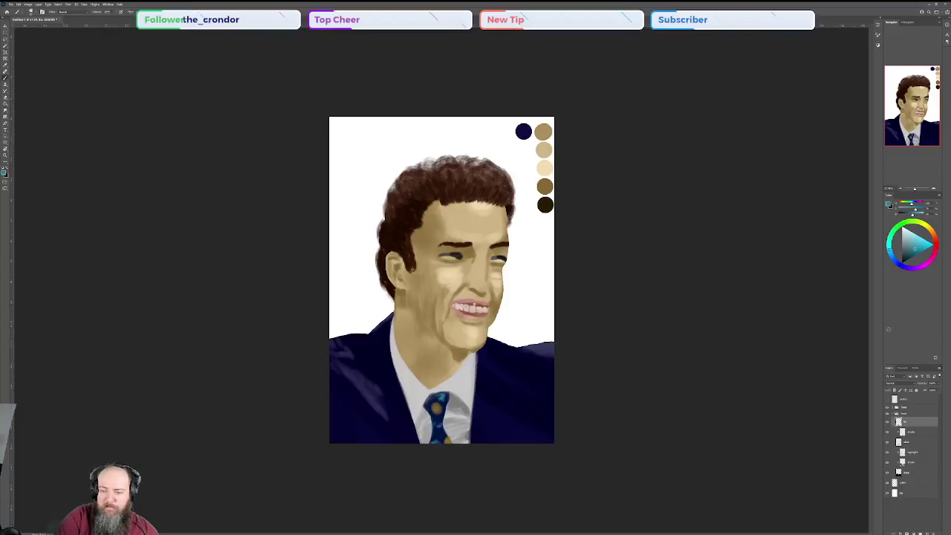
pyautogui.click(887, 484)
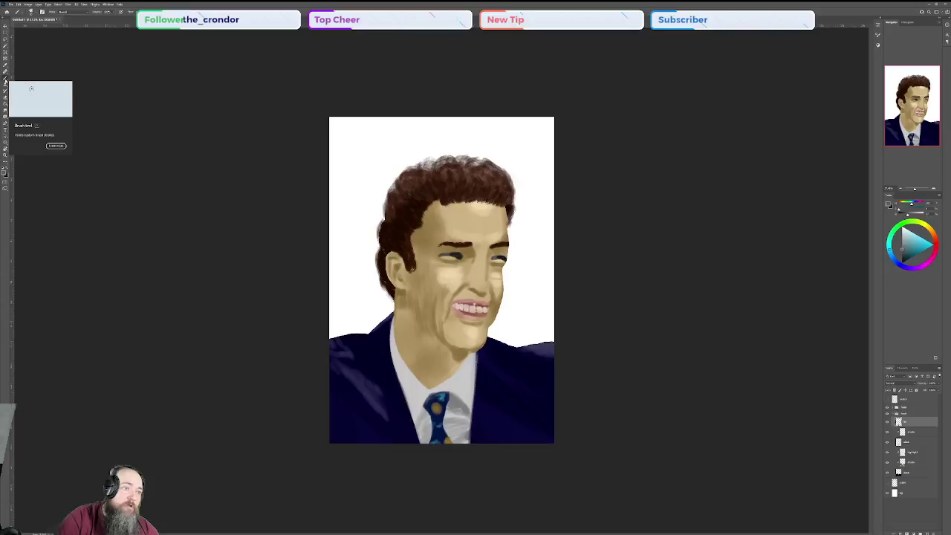
# - Fill the bottom background layer with light grey behind the portrait
pyautogui.click(6, 104)
pyautogui.click(352, 126)
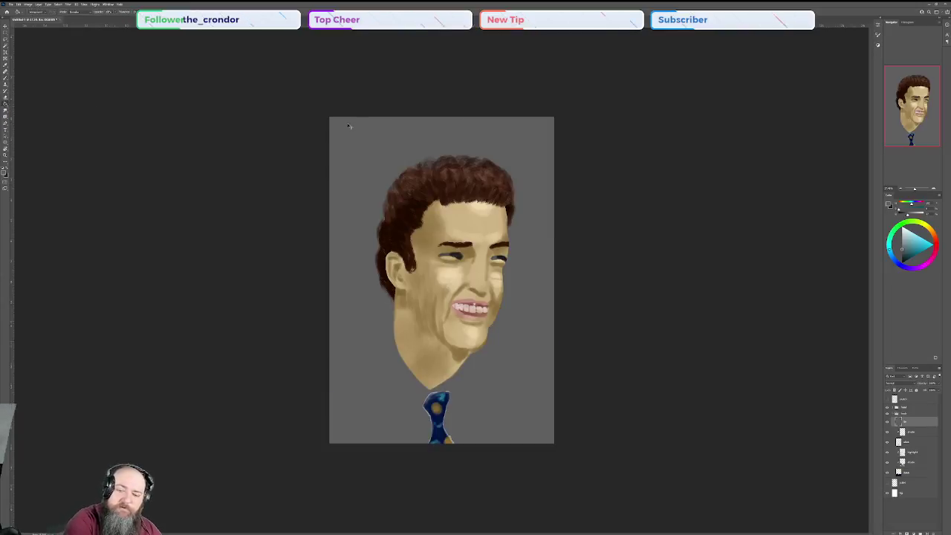
pyautogui.hotkey('ctrl', 'z')
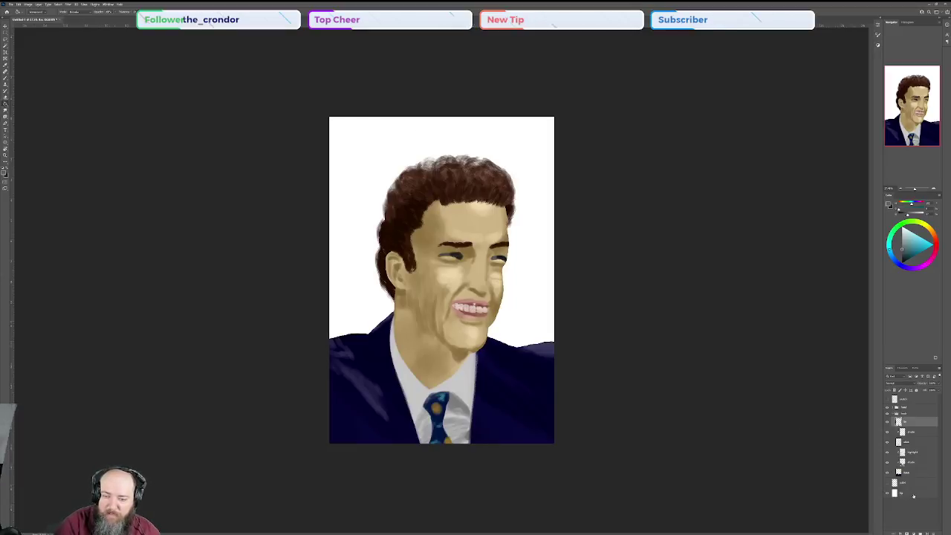
pyautogui.click(913, 494)
pyautogui.click(380, 143)
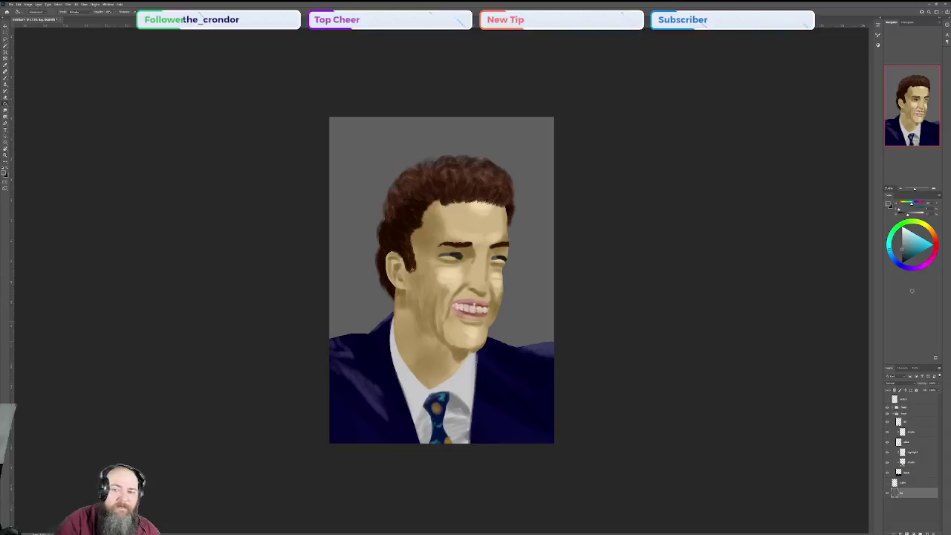
pyautogui.click(550, 212)
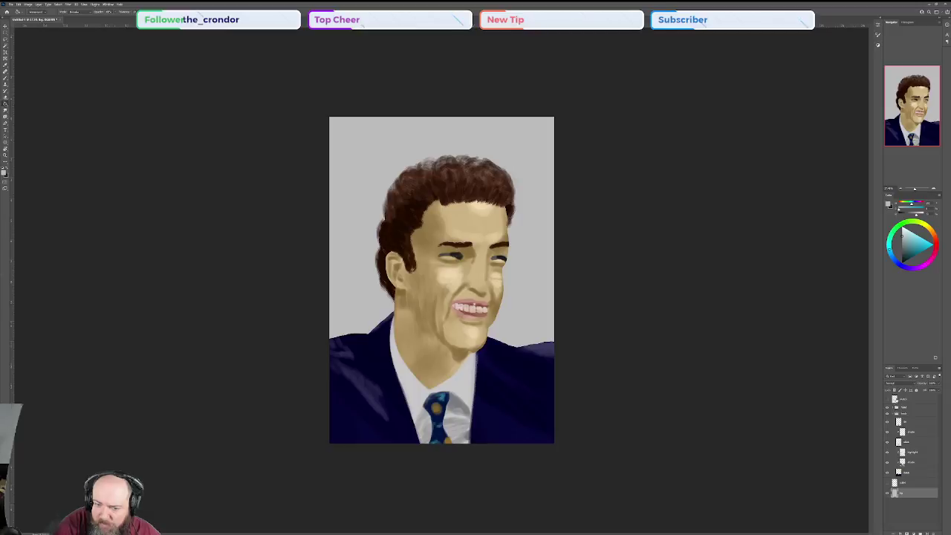
# - Delete the hidden sketch layer above the head group and hide the grey background layer
pyautogui.moveTo(900, 400); pyautogui.dragTo(914, 479)
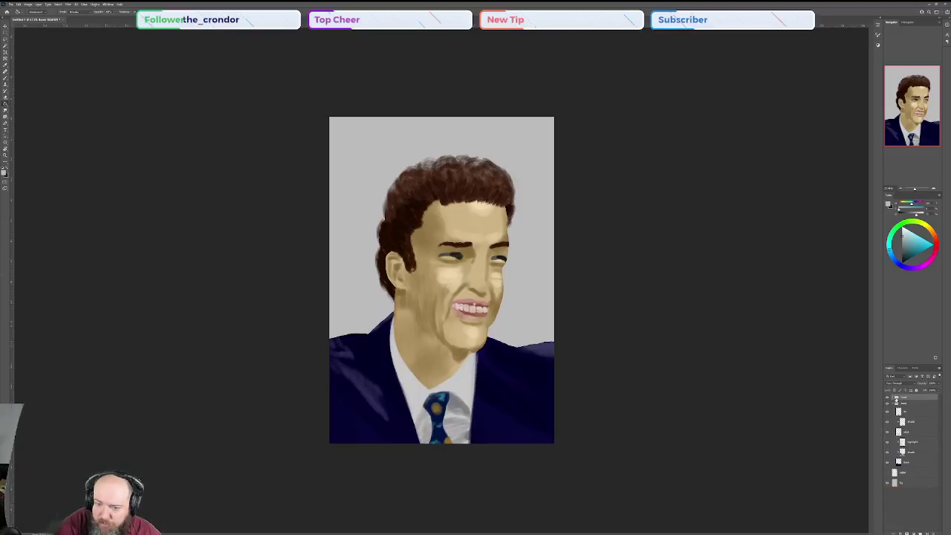
pyautogui.click(893, 399)
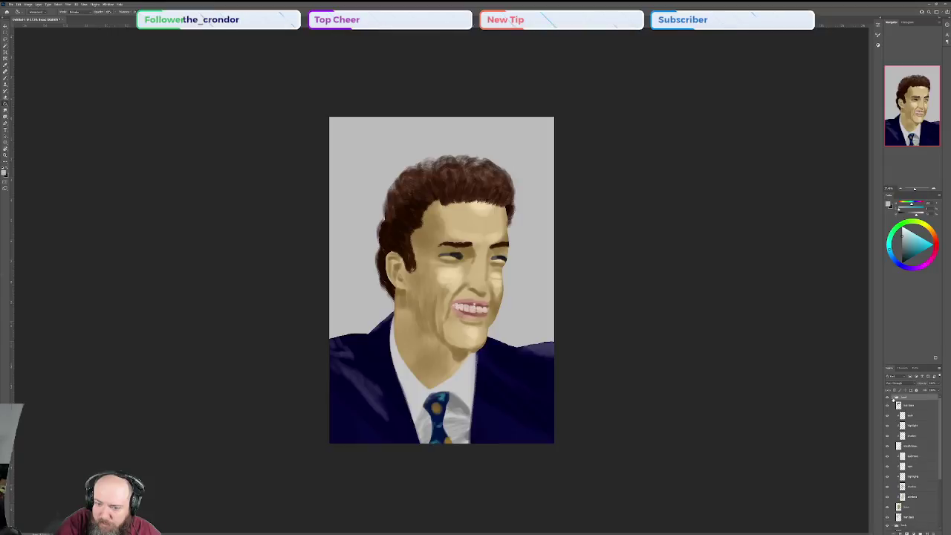
pyautogui.click(892, 399)
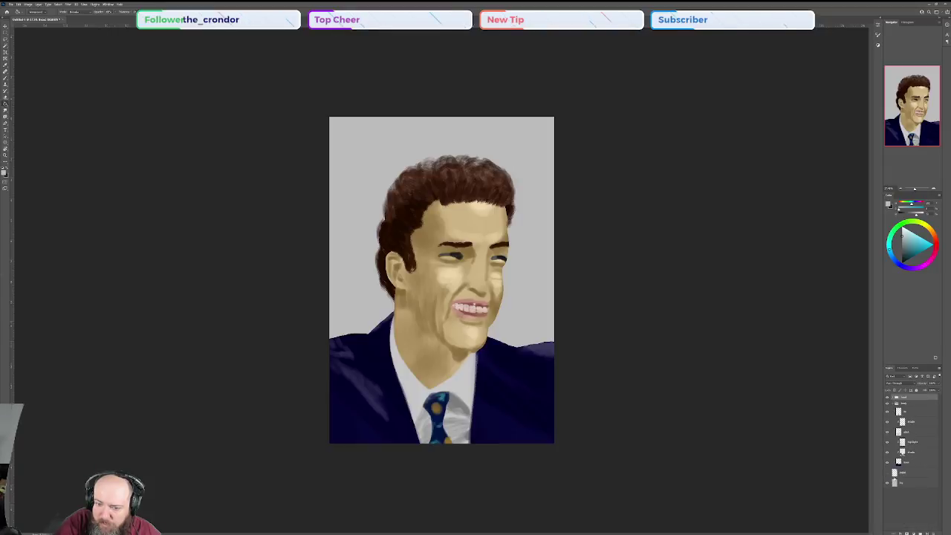
pyautogui.click(887, 482)
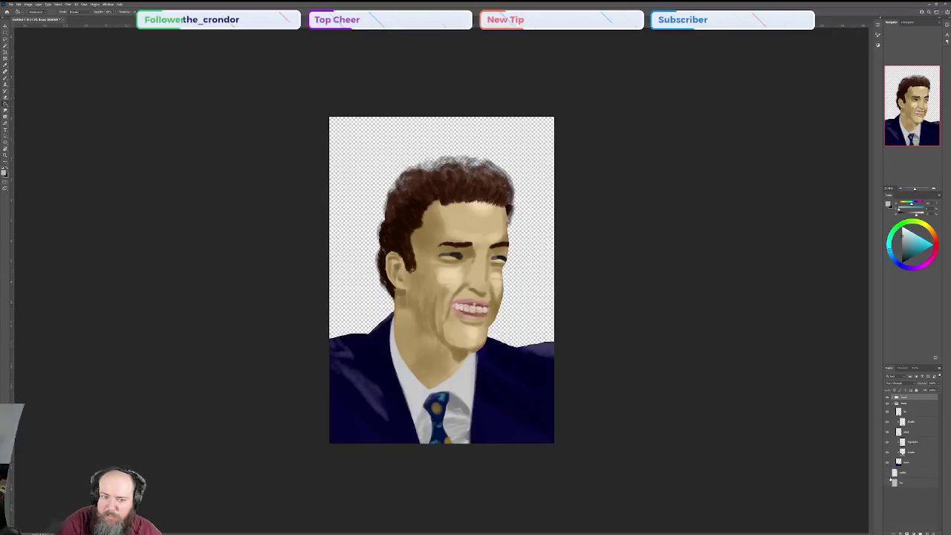
# - Merge the visible head and body layers into one layer and show the grey background again
pyautogui.rightClick(911, 414)
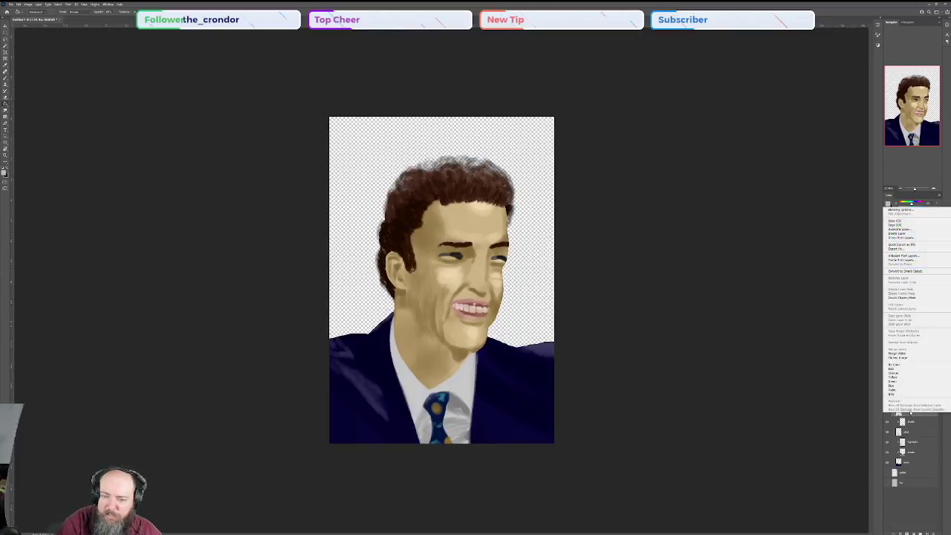
pyautogui.click(904, 355)
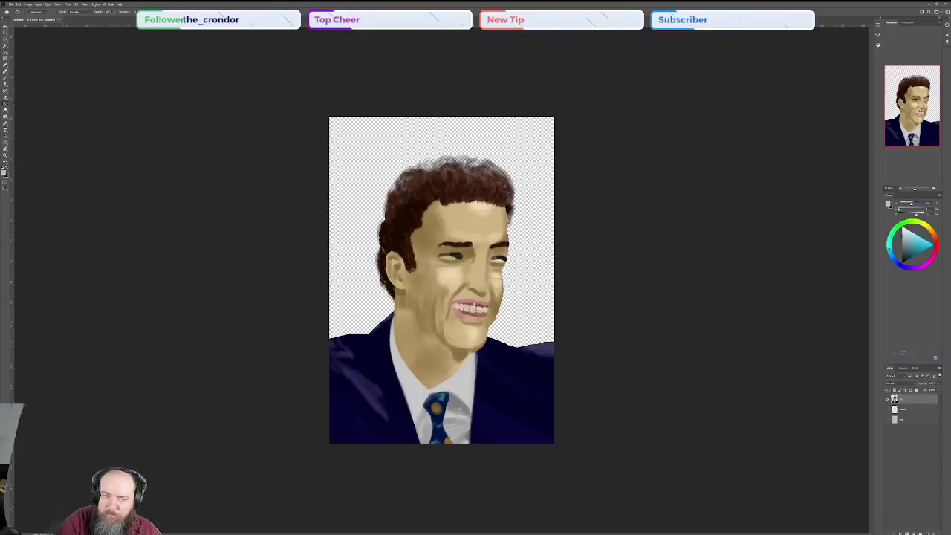
pyautogui.click(887, 421)
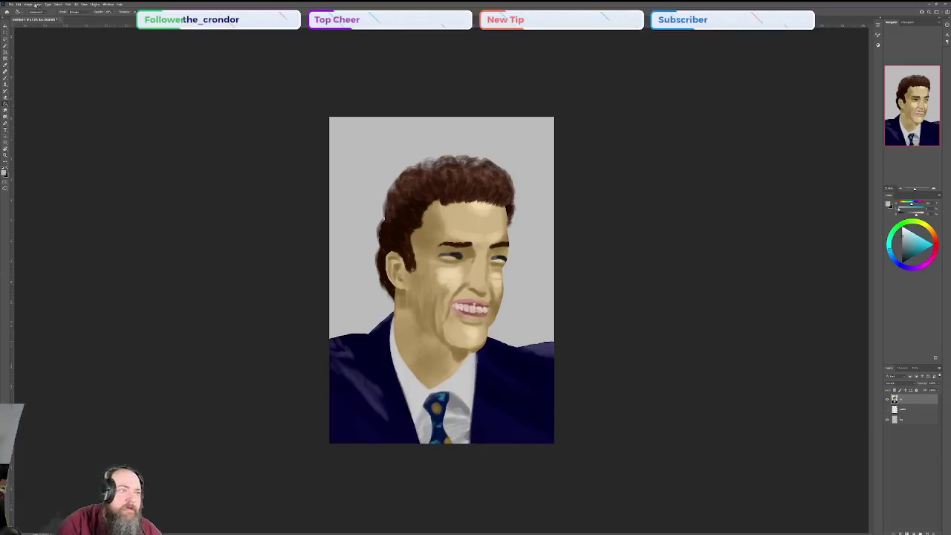
# - Convert the image to grayscale mode, merging its layers
pyautogui.click(26, 4)
pyautogui.moveTo(37, 14)
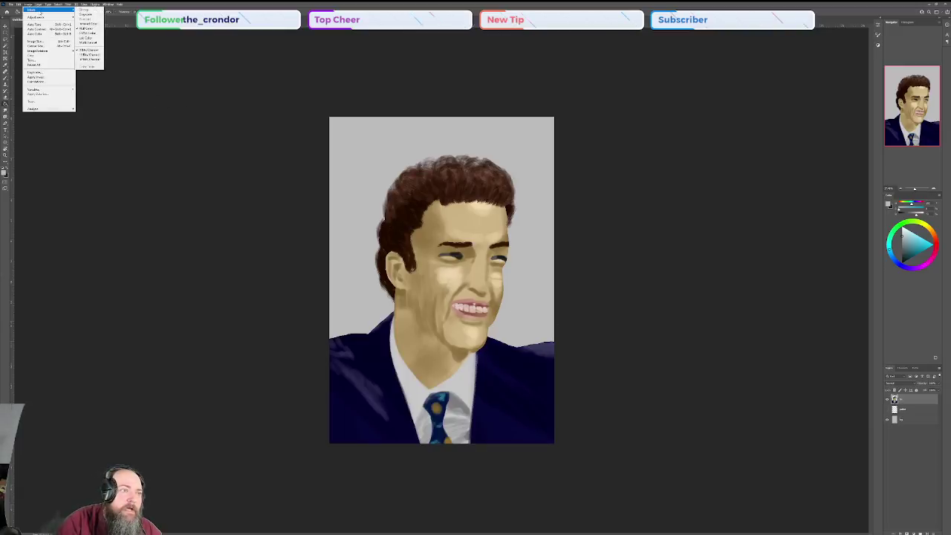
pyautogui.click(82, 15)
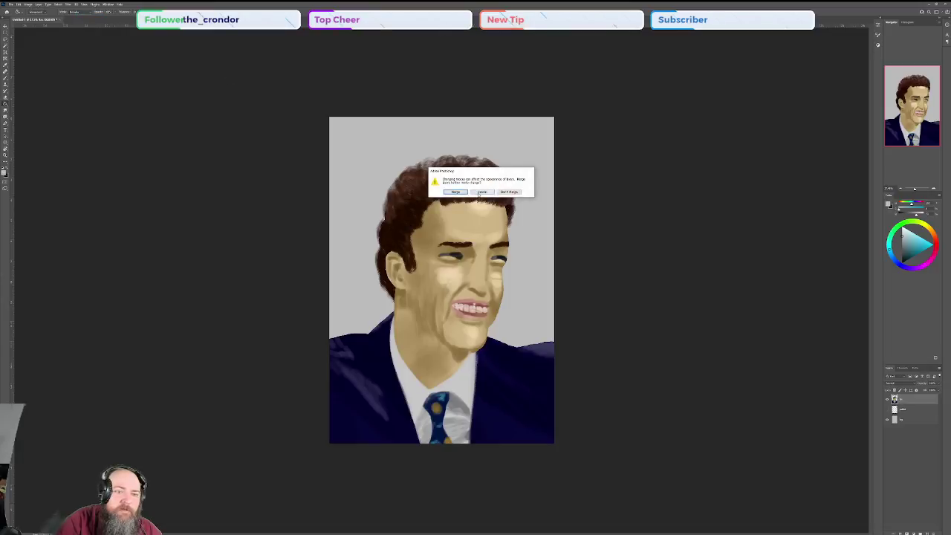
pyautogui.click(456, 192)
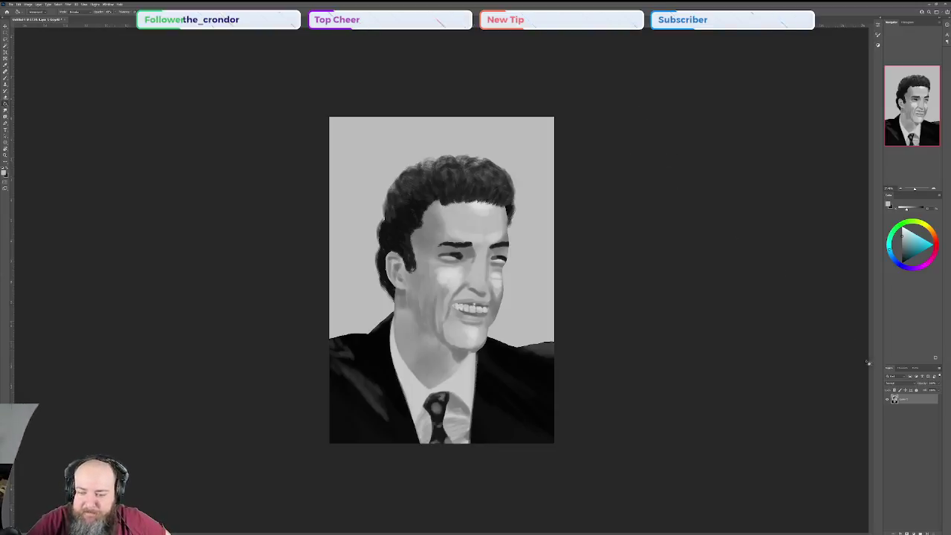
# - Add and rename a new layer above the merged portrait and pick a lighter grey
pyautogui.click(925, 530)
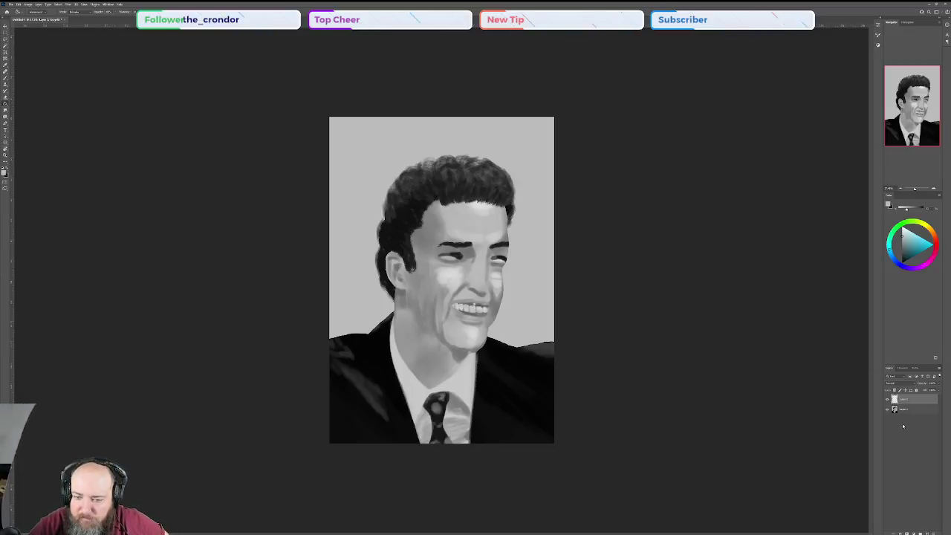
pyautogui.doubleClick(905, 400)
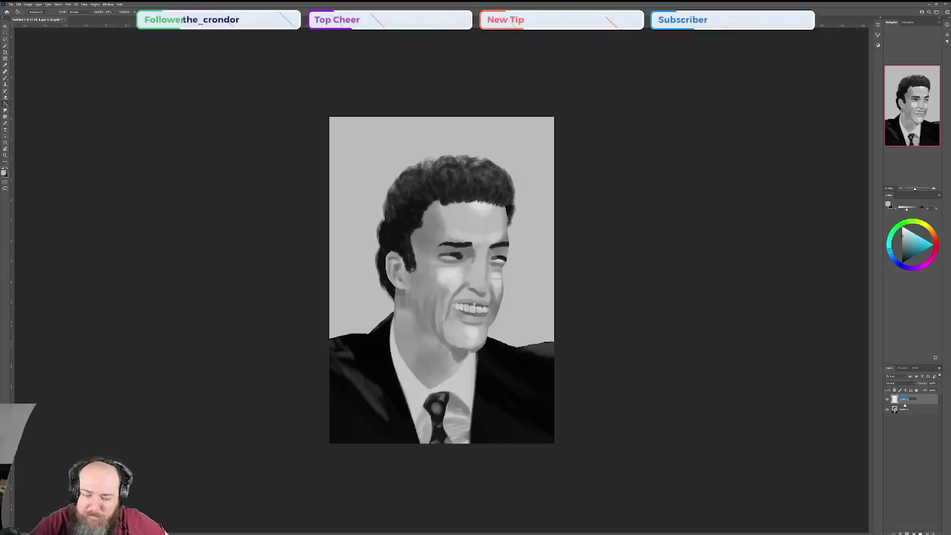
pyautogui.write('l')
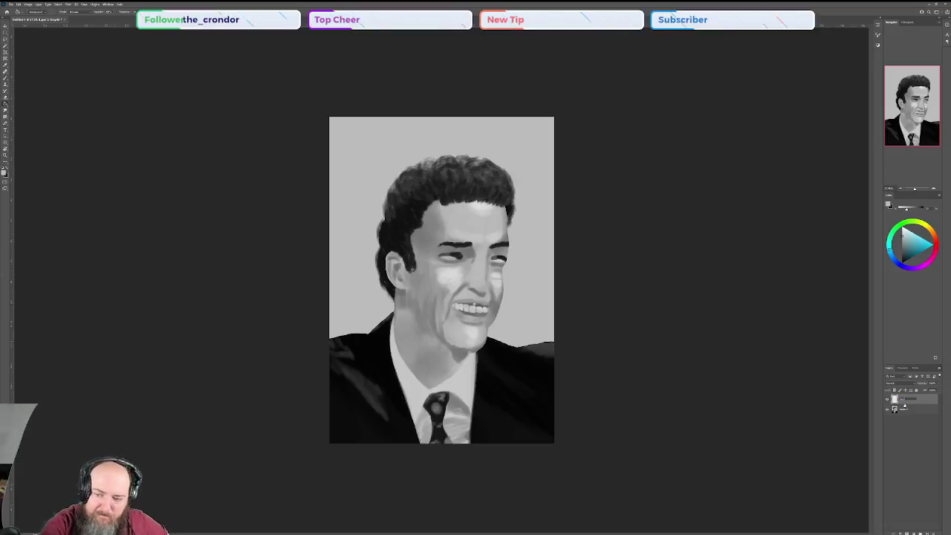
pyautogui.press('Return')
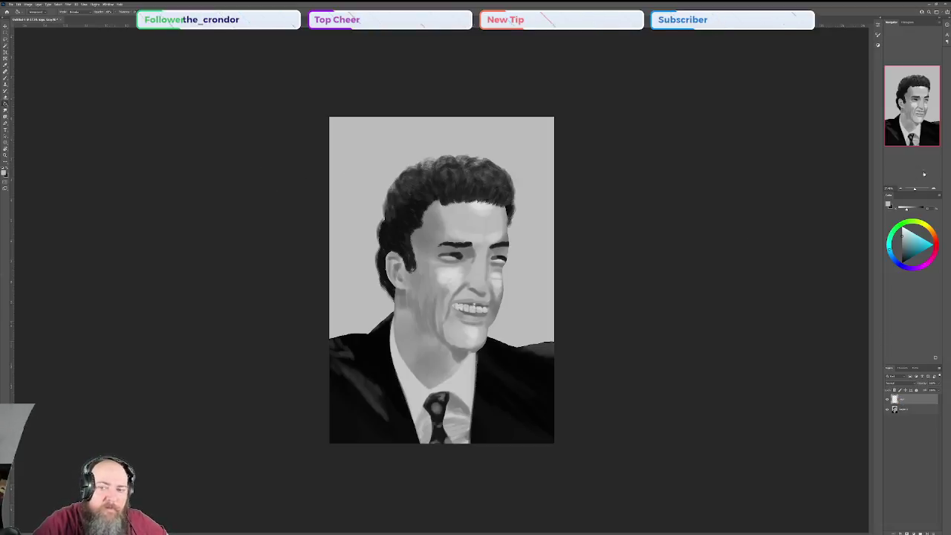
pyautogui.click(903, 229)
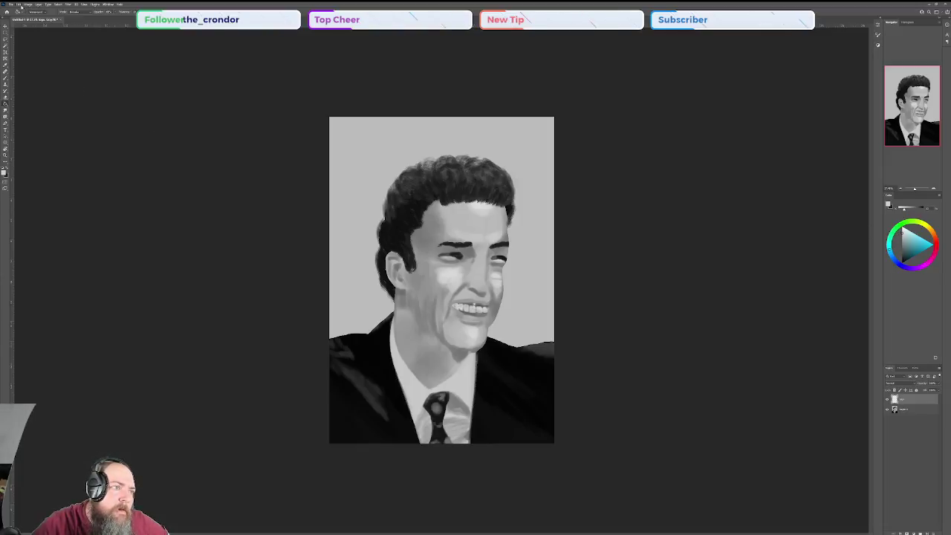
# - Choose the signature brush, reduce its size, and stamp the 2021 signature in the jacket's lower corner
pyautogui.click(5, 78)
pyautogui.click(37, 12)
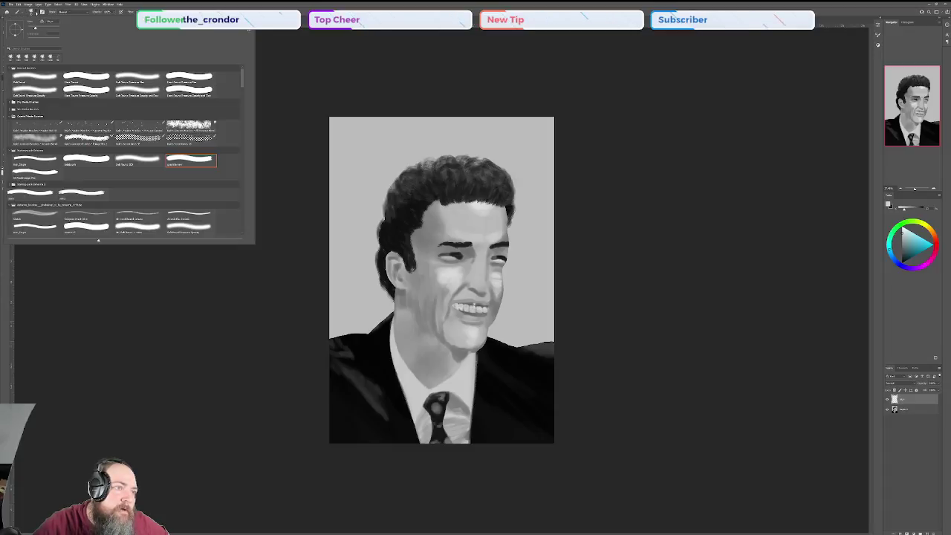
pyautogui.scroll(-10, 211, 68)
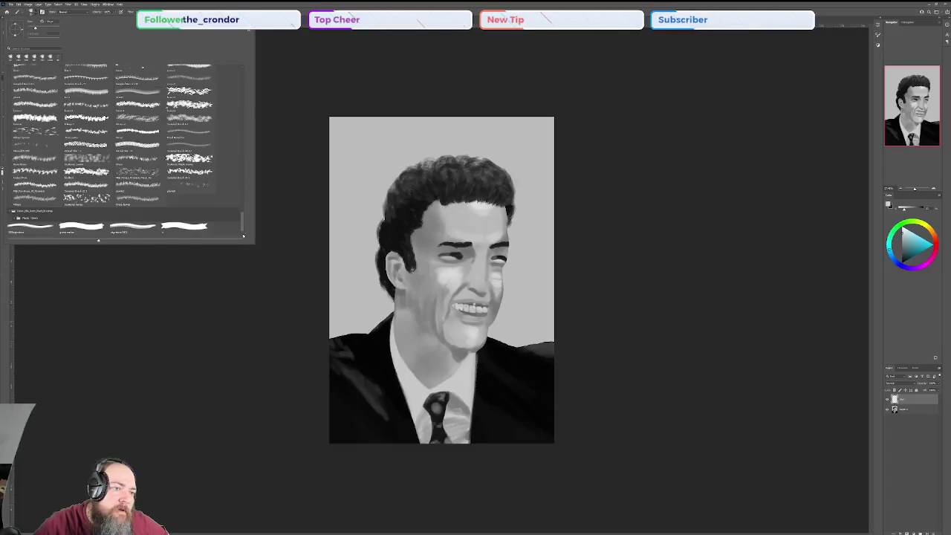
pyautogui.click(152, 224)
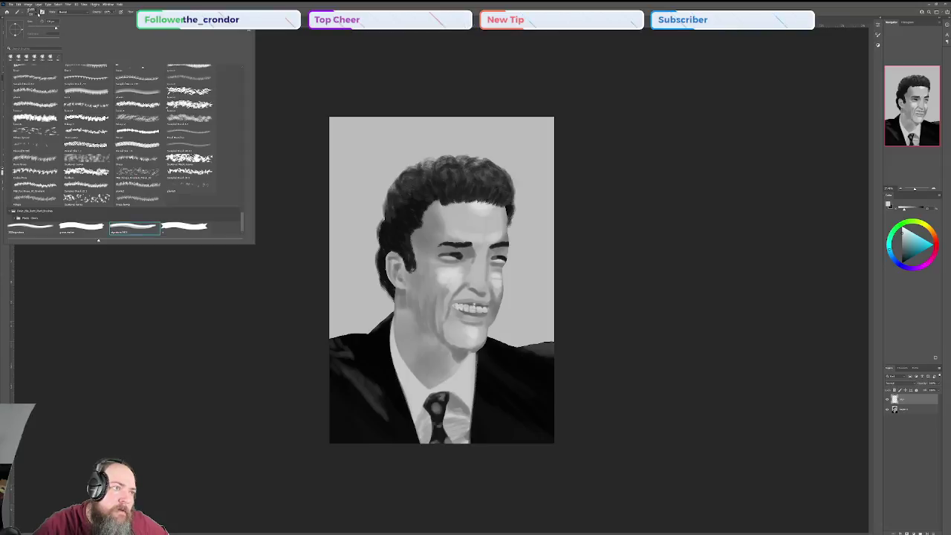
pyautogui.click(39, 14)
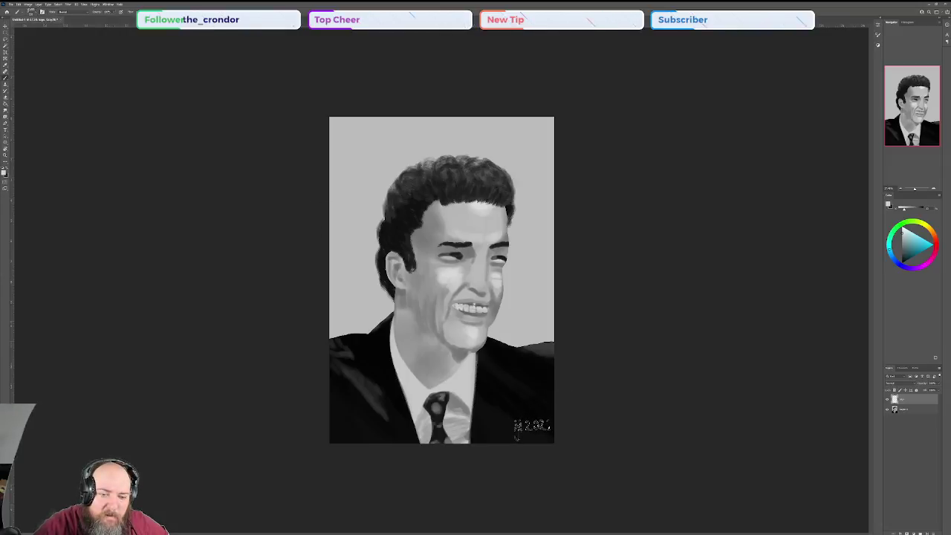
pyautogui.press('[')
pyautogui.press('[')
pyautogui.press('[')
pyautogui.press('[')
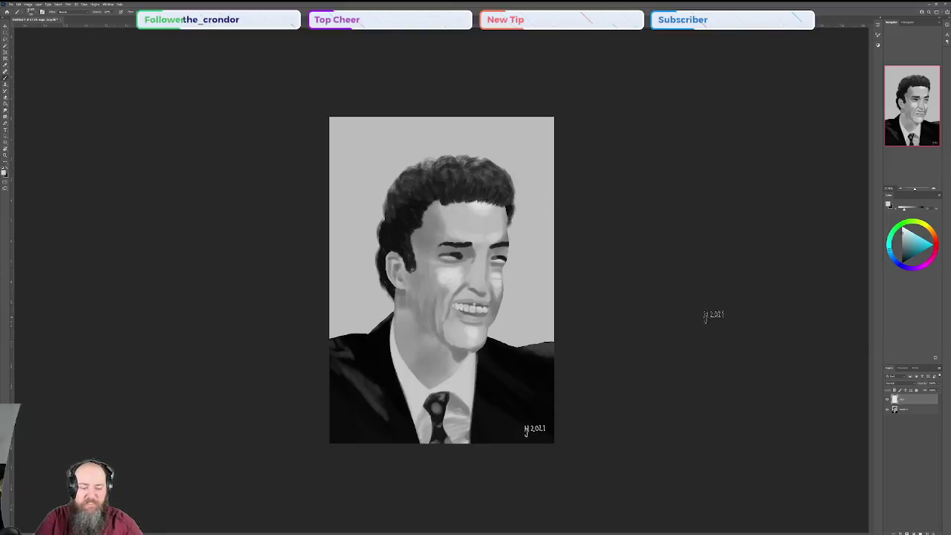
# - Undo the signature, grayscale conversion and layer merge to restore the separate coloured layers
pyautogui.hotkey('ctrl', 'z')
pyautogui.hotkey('ctrl', 'z')
pyautogui.hotkey('ctrl', 'z')
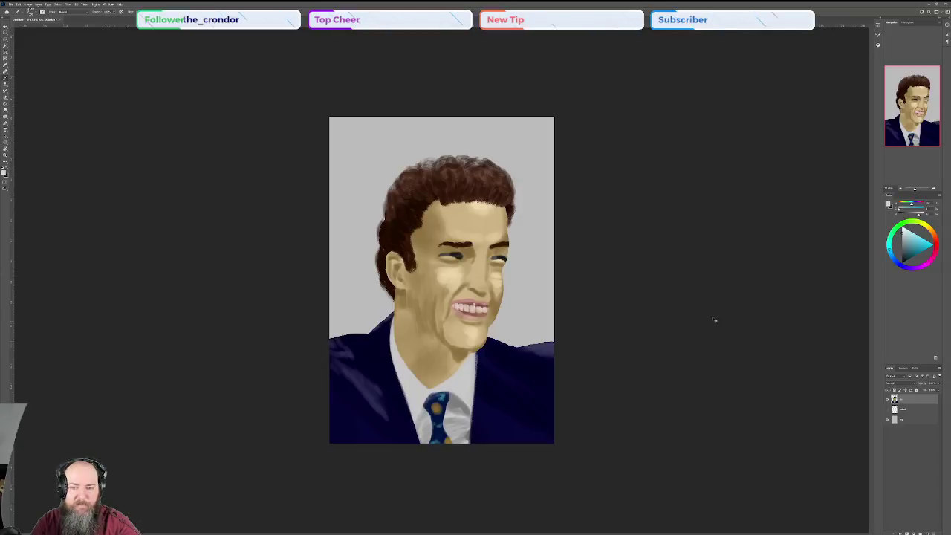
pyautogui.hotkey('ctrl', 'z')
pyautogui.hotkey('ctrl', 'z')
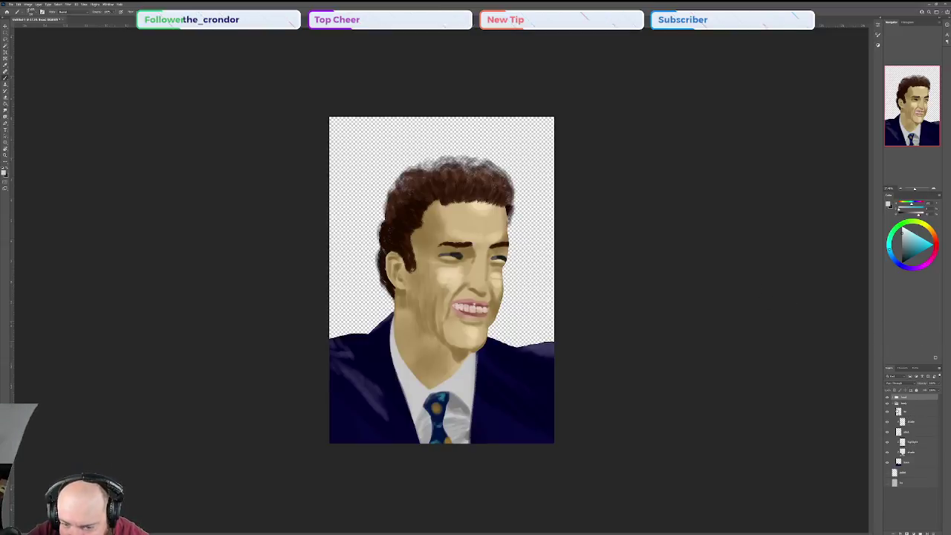
# - Expand the head group, collapse the body group, and select the teeth layer
pyautogui.click(895, 402)
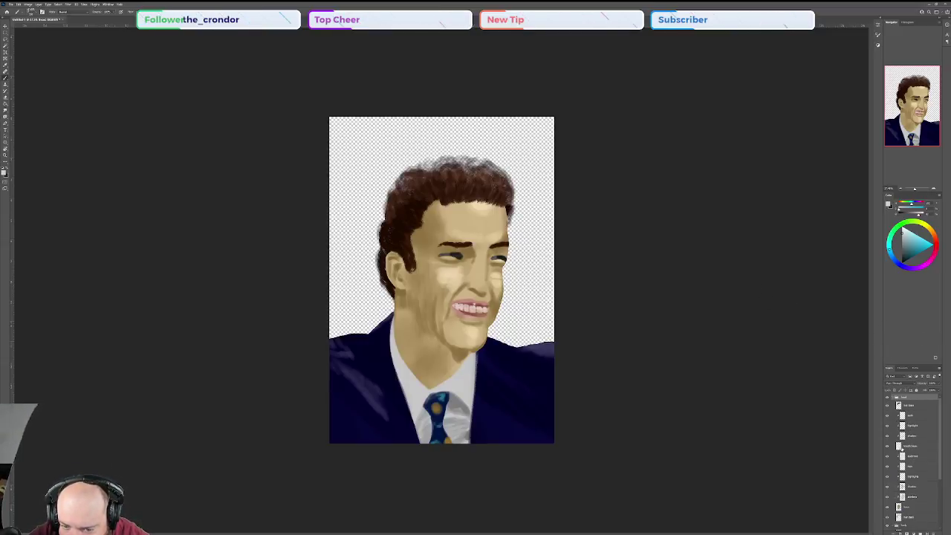
pyautogui.scroll(-1, 901, 446)
pyautogui.click(895, 509)
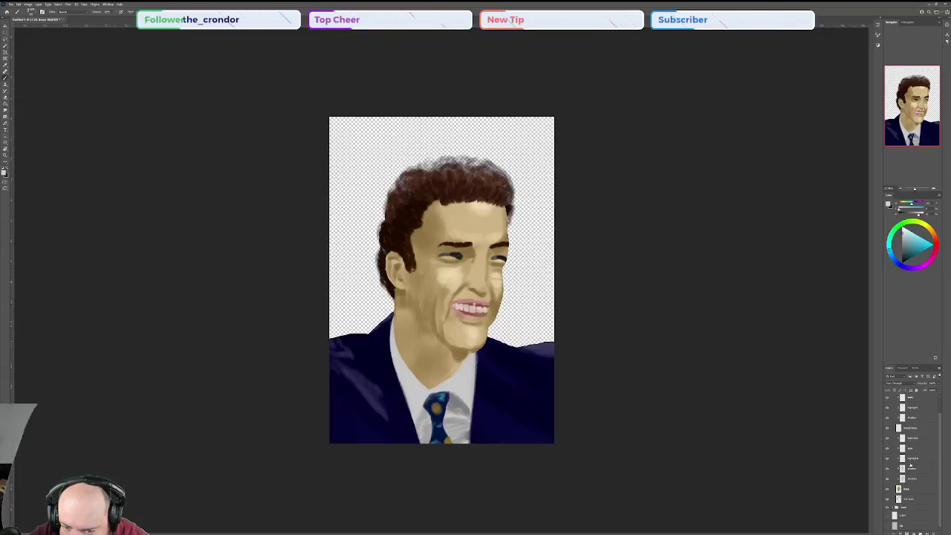
pyautogui.click(914, 402)
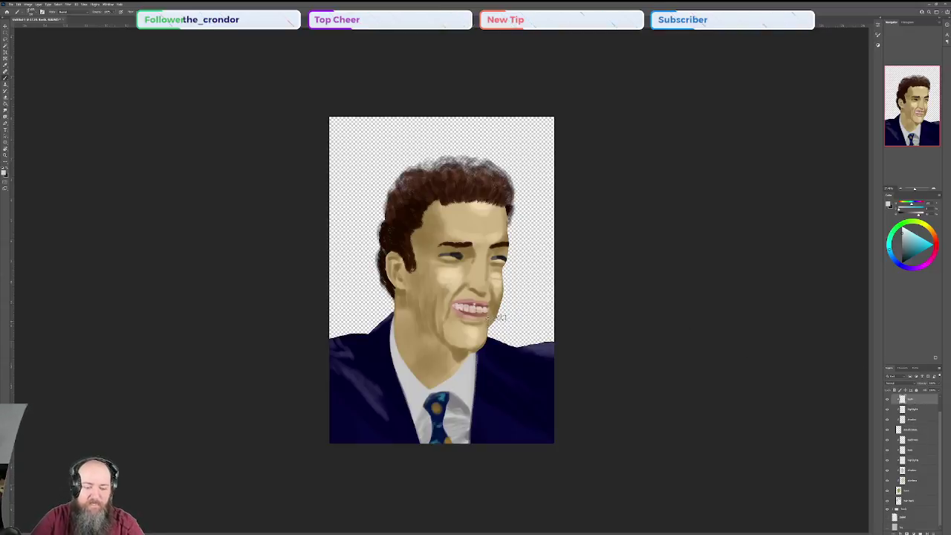
# - Sample a pale tooth colour from the mouth and choose a hard-edged brush for painting the teeth
pyautogui.scroll(4, 497, 318)
pyautogui.scroll(4, 508, 341)
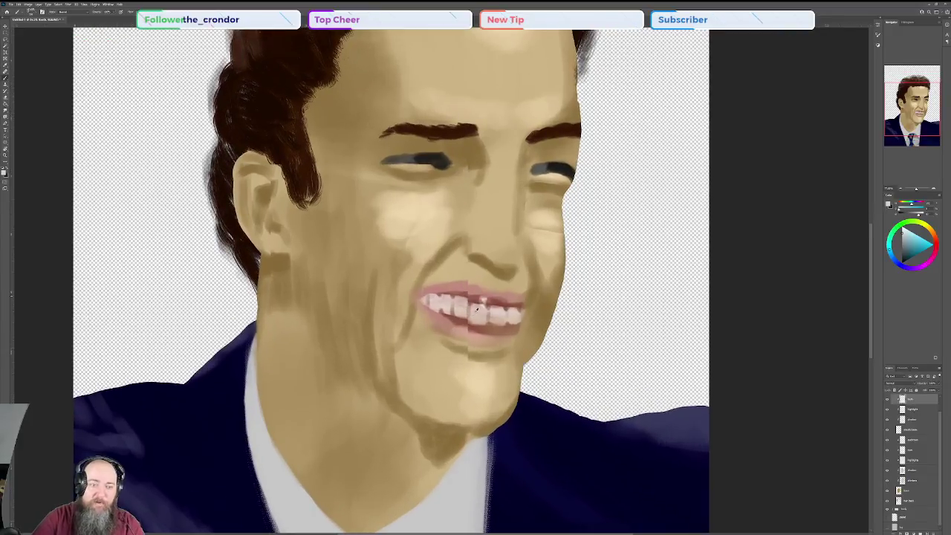
pyautogui.scroll(1, 477, 311)
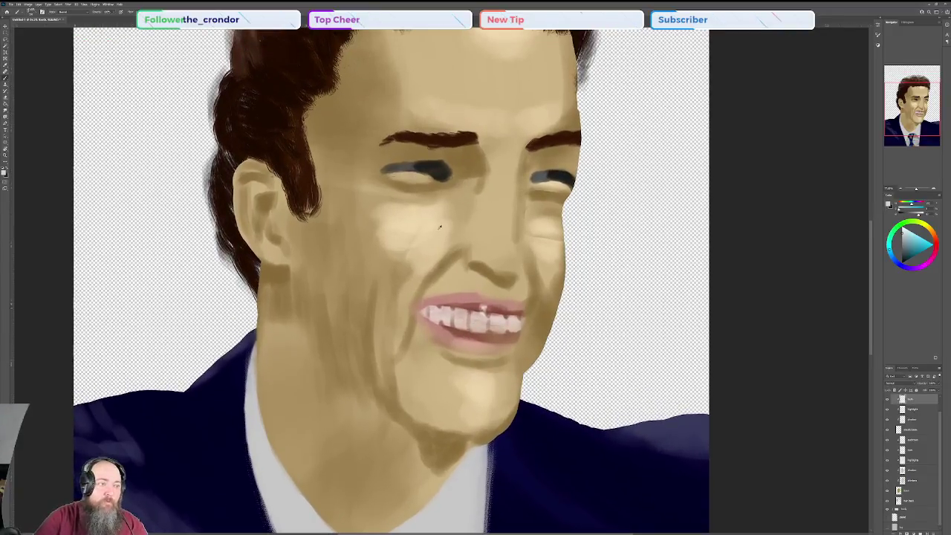
pyautogui.keyDown('alt'); pyautogui.click(467, 329); pyautogui.keyUp('alt')
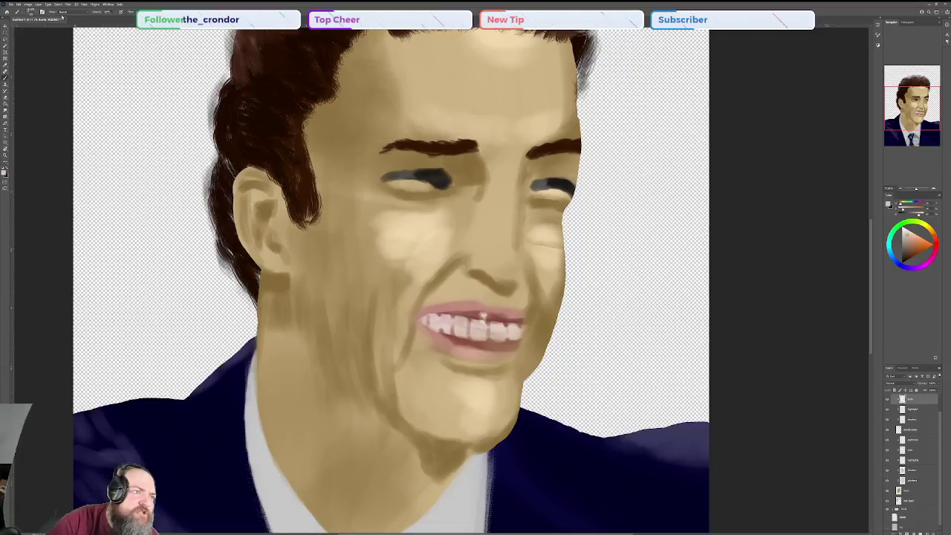
pyautogui.click(31, 12)
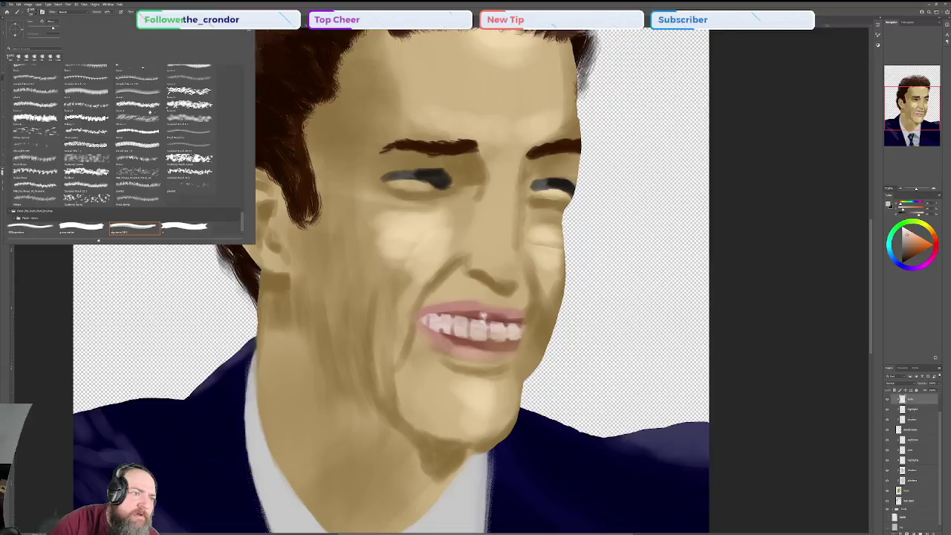
pyautogui.moveTo(243, 222); pyautogui.dragTo(229, 62)
pyautogui.click(196, 159)
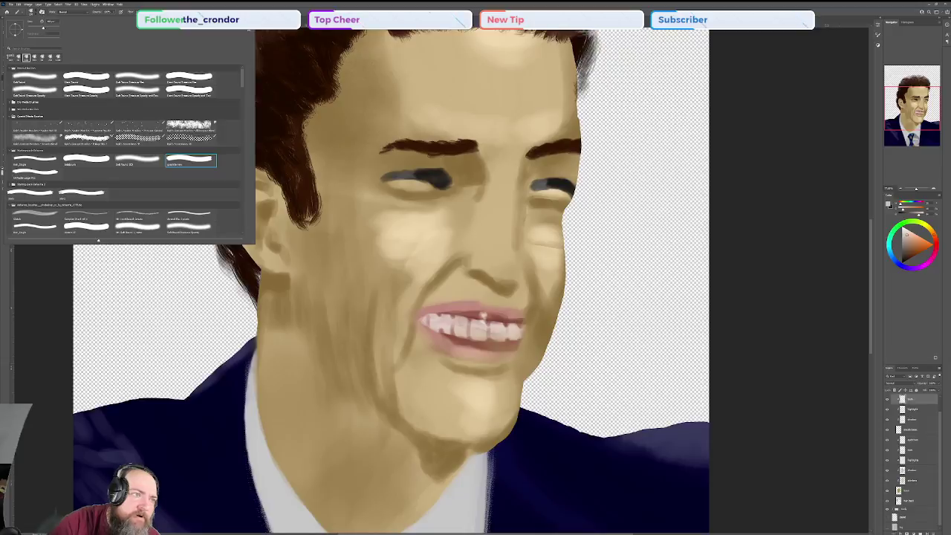
pyautogui.click(39, 12)
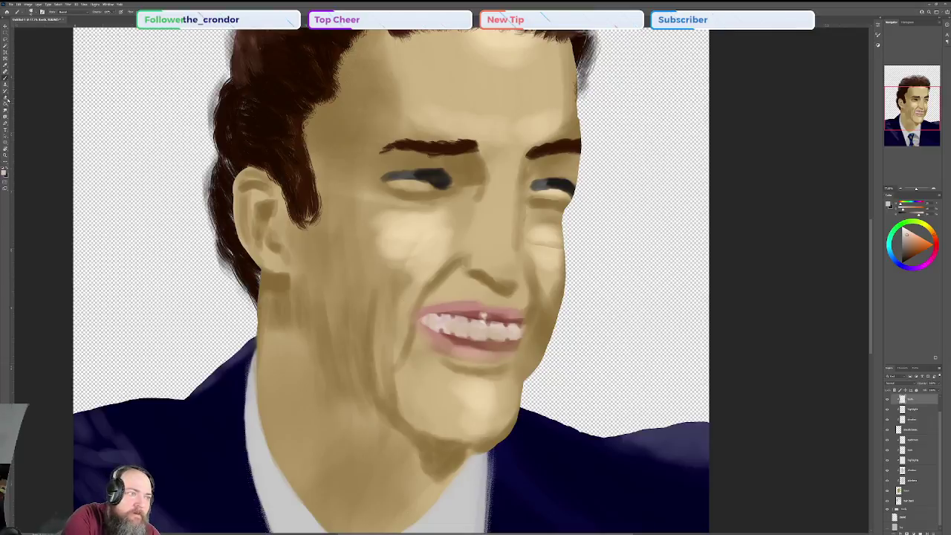
# - Set the eraser to the same hard-edged brush preset used for painting the teeth
pyautogui.click(42, 13)
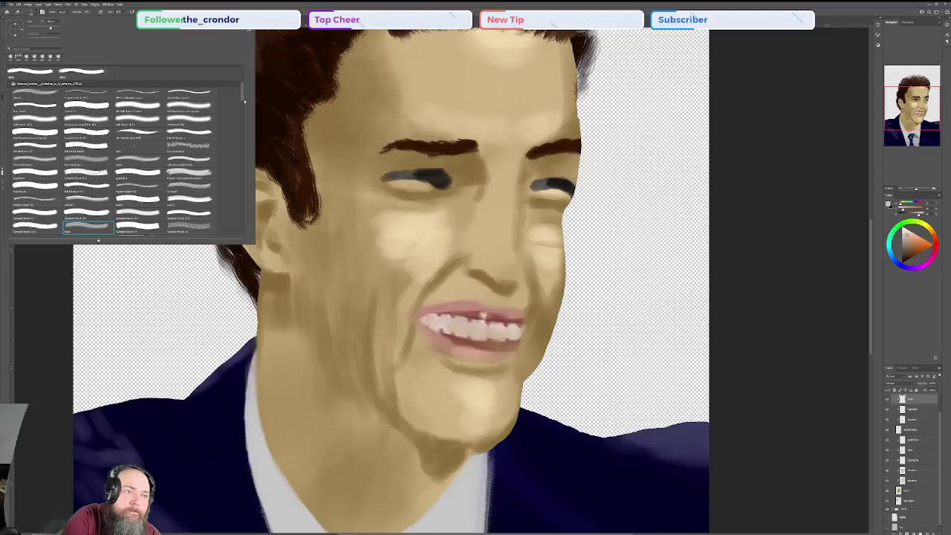
pyautogui.moveTo(241, 92); pyautogui.dragTo(238, 83)
pyautogui.click(196, 161)
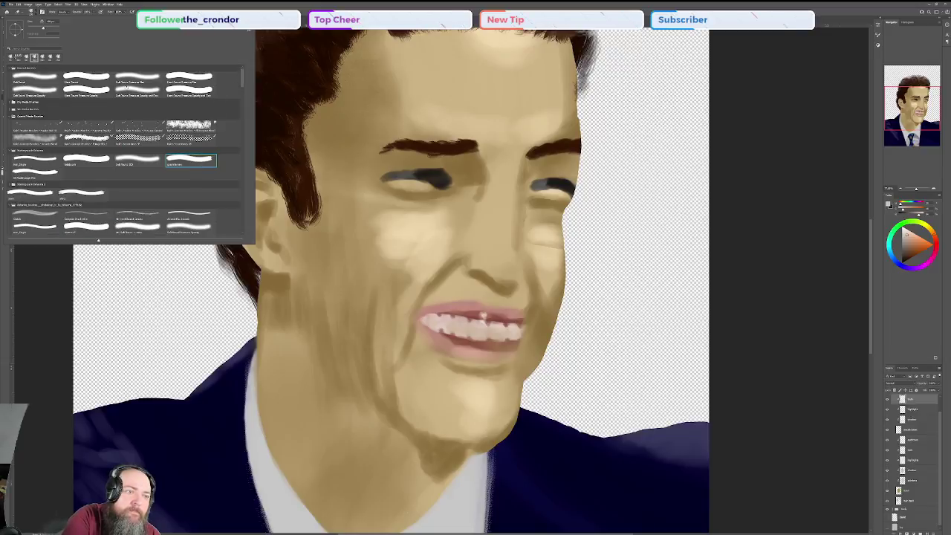
pyautogui.click(37, 12)
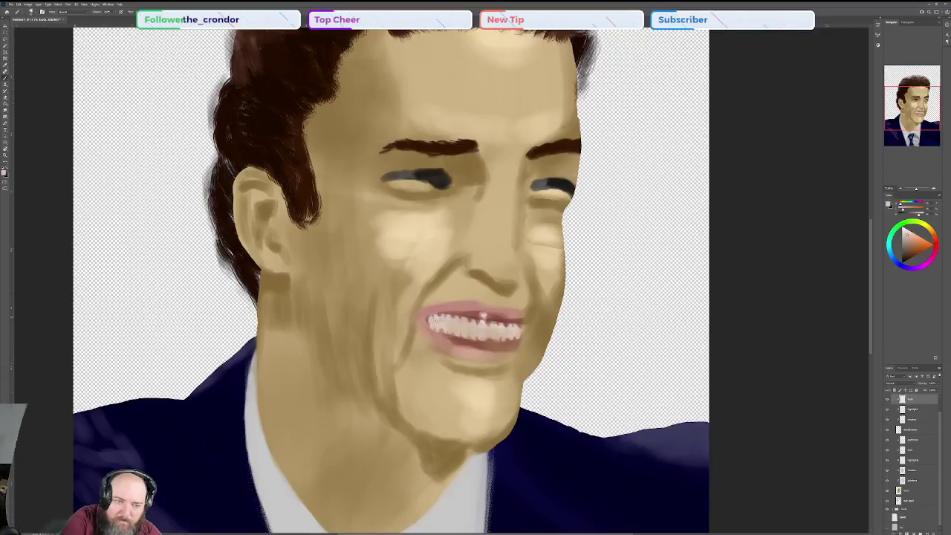
# - Paint over the gaps between the teeth so they form one smooth, even row across the smile
pyautogui.moveTo(469, 320); pyautogui.dragTo(508, 329)
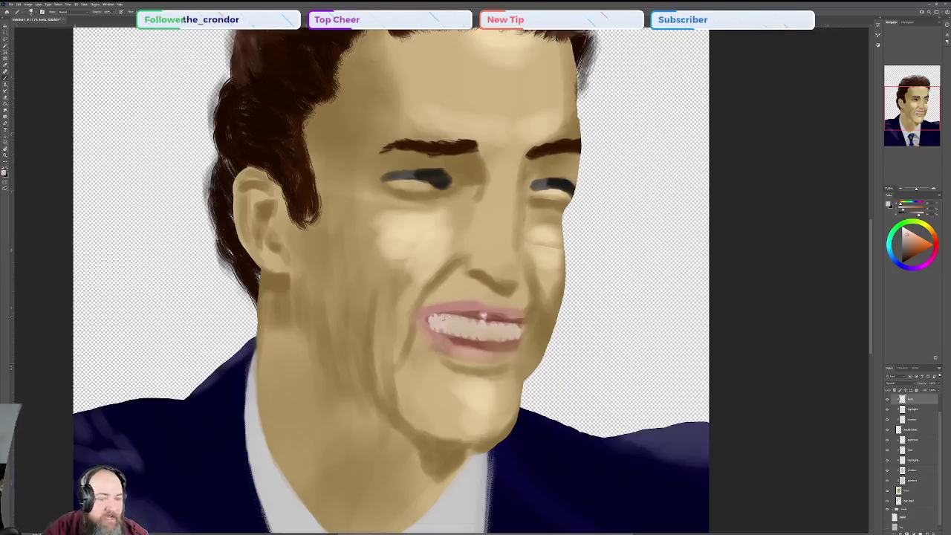
pyautogui.scroll(-4, 483, 320)
pyautogui.scroll(-1, 479, 321)
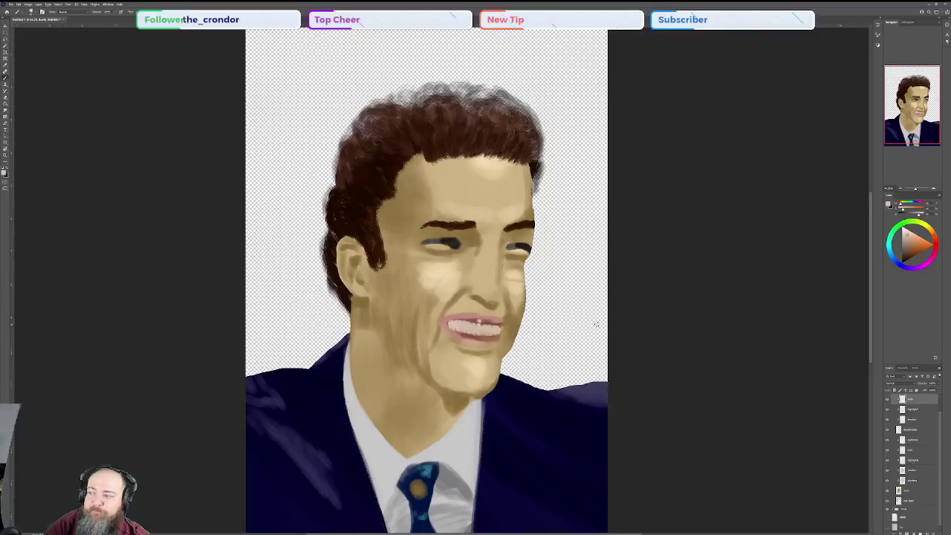
pyautogui.scroll(-1, 595, 324)
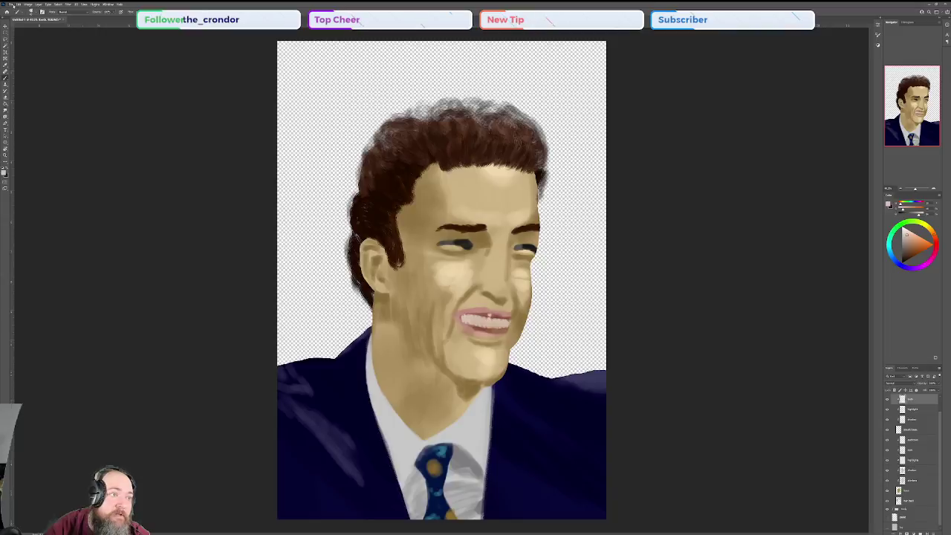
# - Convert the image to grayscale mode, merging the layers and discarding the colour information
pyautogui.click(28, 4)
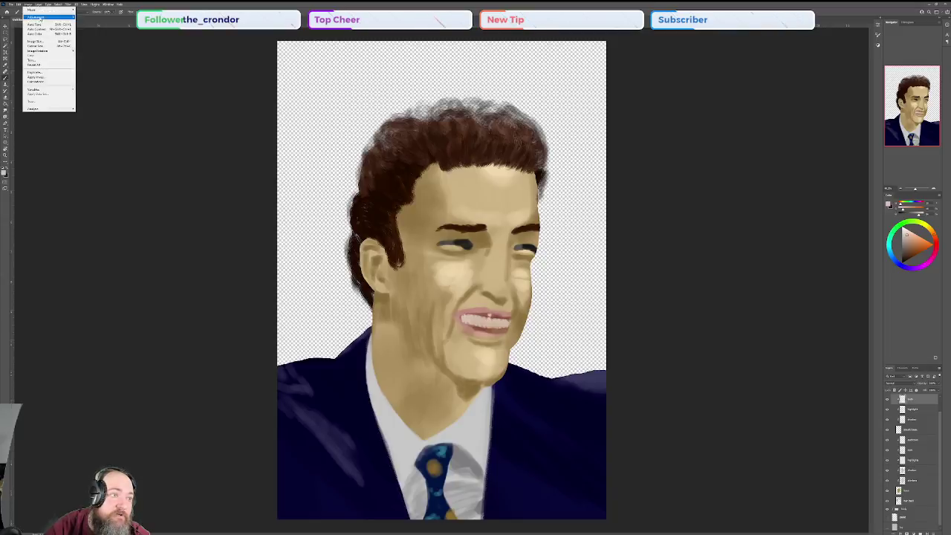
pyautogui.moveTo(44, 17)
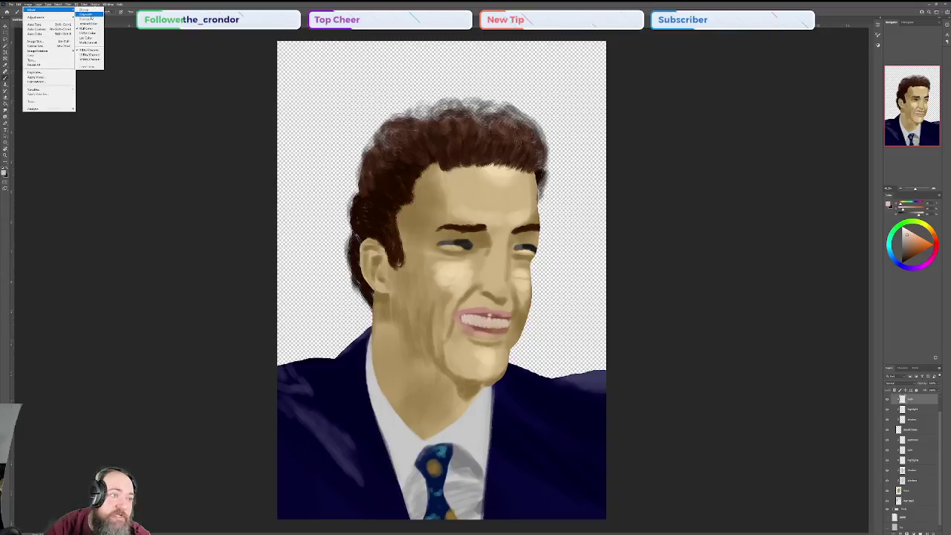
pyautogui.click(90, 15)
pyautogui.click(455, 192)
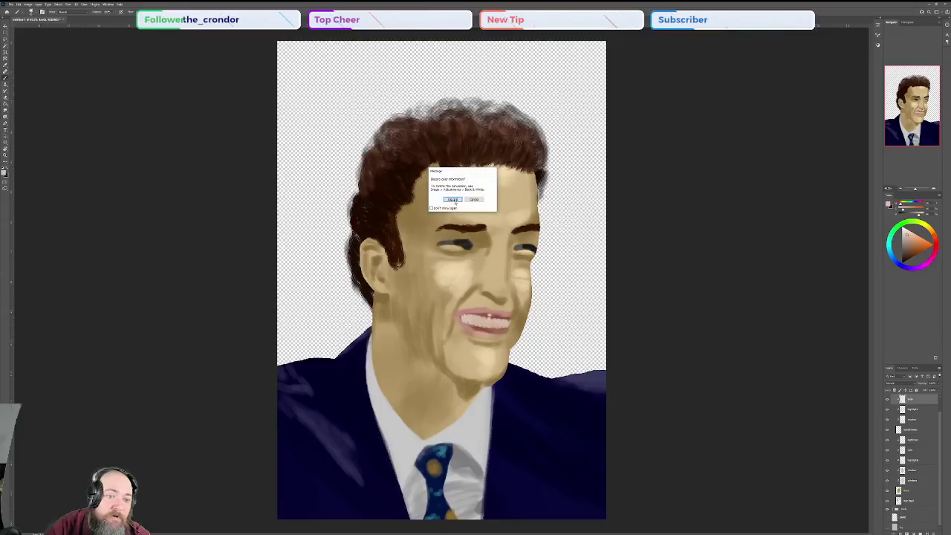
pyautogui.click(451, 202)
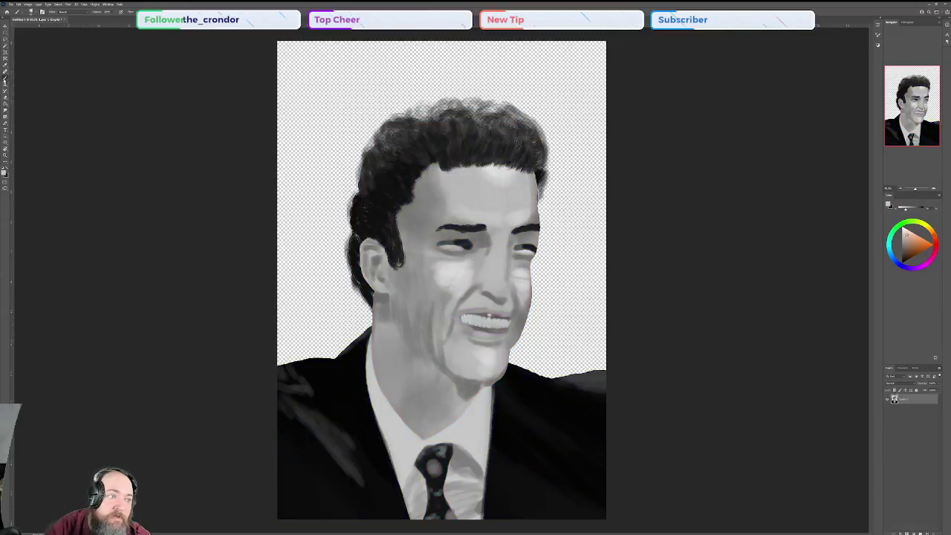
# - Choose the signature 2021 brush from the brush presets
pyautogui.click(32, 12)
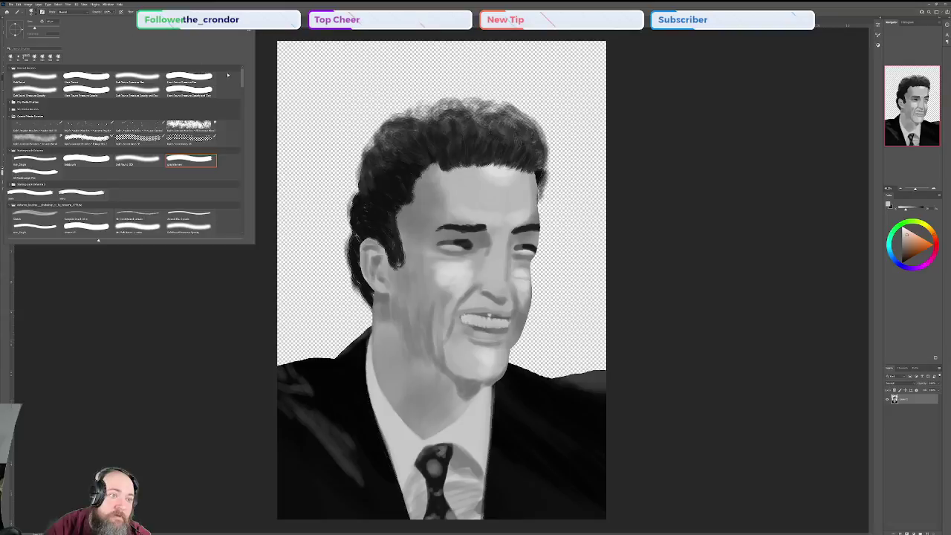
pyautogui.scroll(-10, 207, 236)
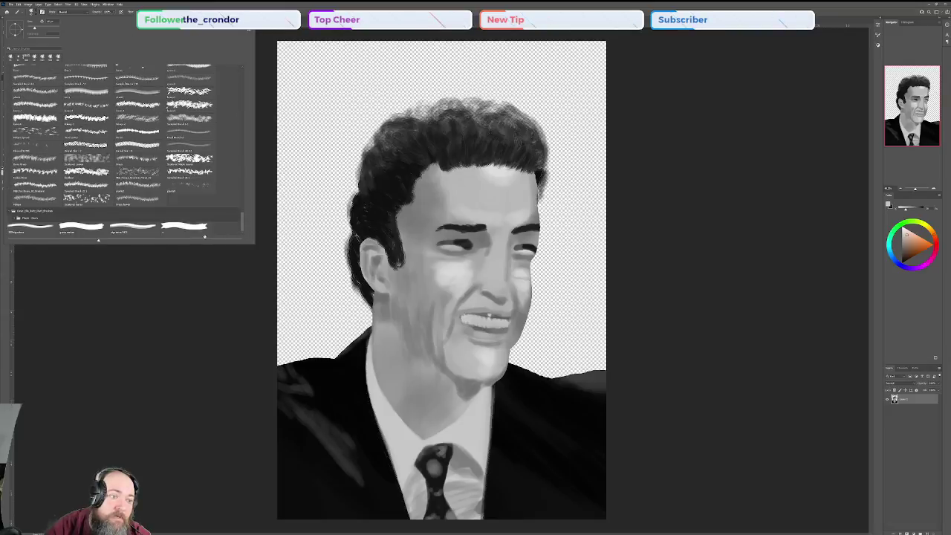
pyautogui.click(156, 227)
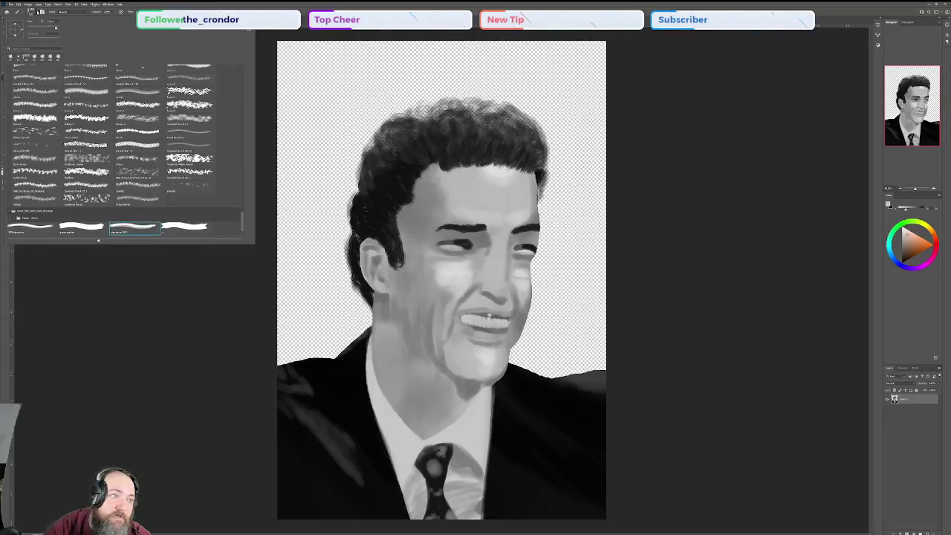
pyautogui.click(36, 13)
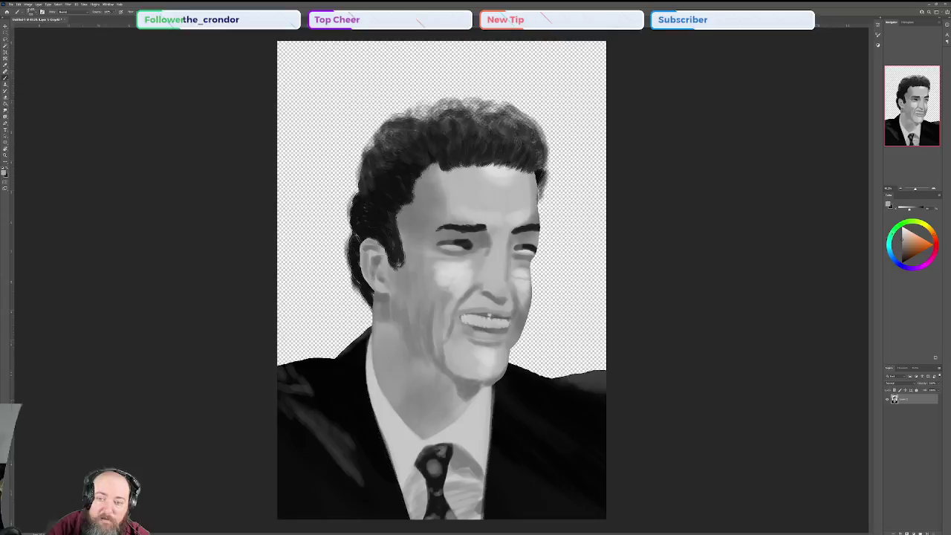
# - Reduce the signature brush size and try stamping the signature directly on the merged portrait layer, undoing that stamp
pyautogui.press('[')
pyautogui.press('[')
pyautogui.press('[')
pyautogui.press('[')
pyautogui.press('[')
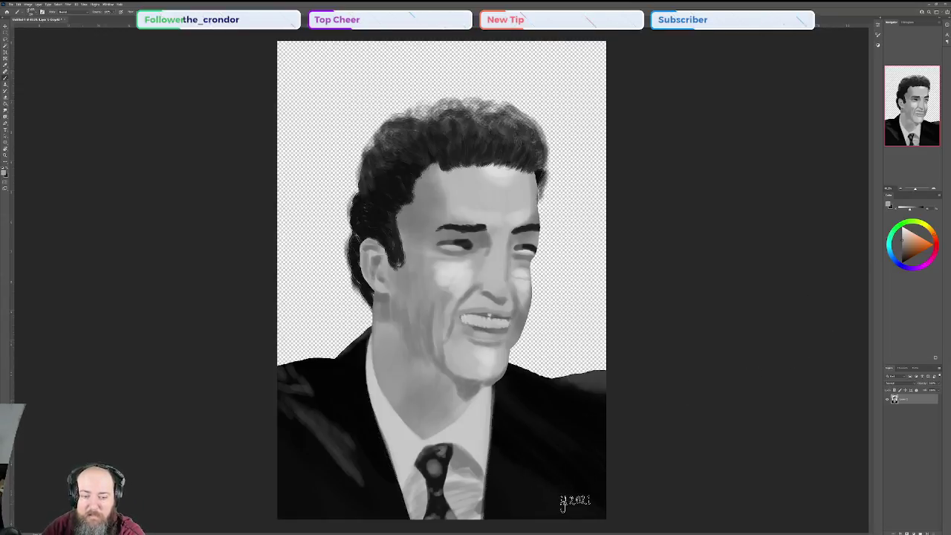
pyautogui.click(578, 501)
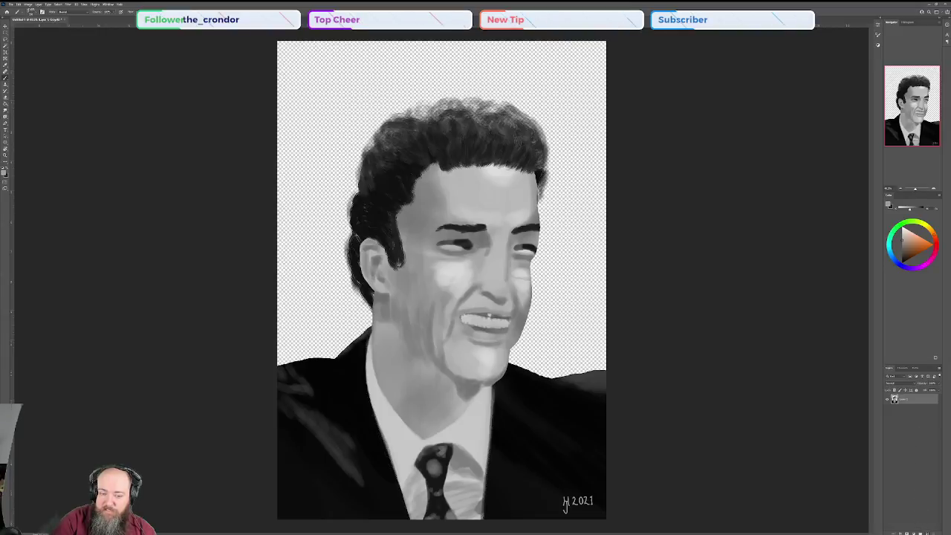
pyautogui.hotkey('ctrl', 'z')
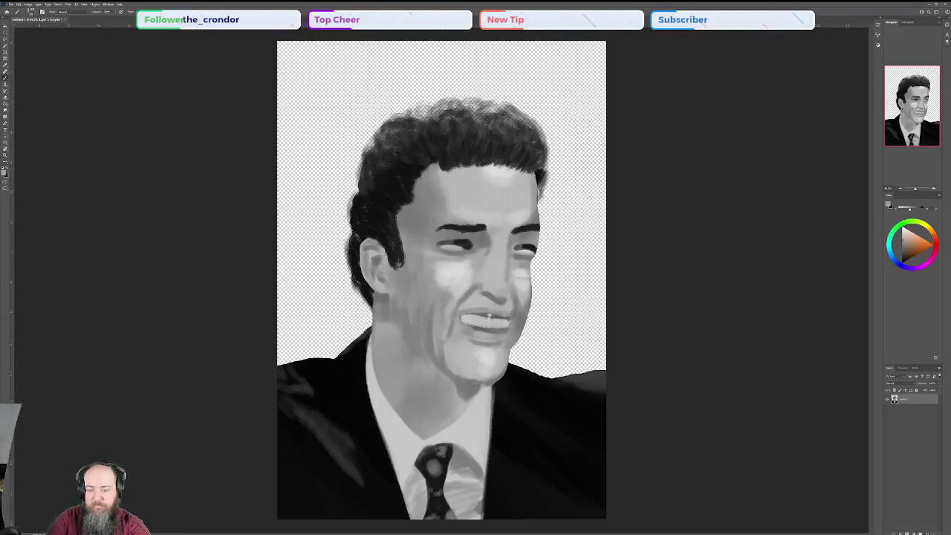
# - Add empty layers above and below the merged portrait and stamp the 2021 signature on the upper one, in the jacket's lower corner
pyautogui.click(928, 532)
pyautogui.click(928, 532)
pyautogui.moveTo(913, 420); pyautogui.dragTo(913, 408)
pyautogui.click(913, 408)
pyautogui.click(913, 400)
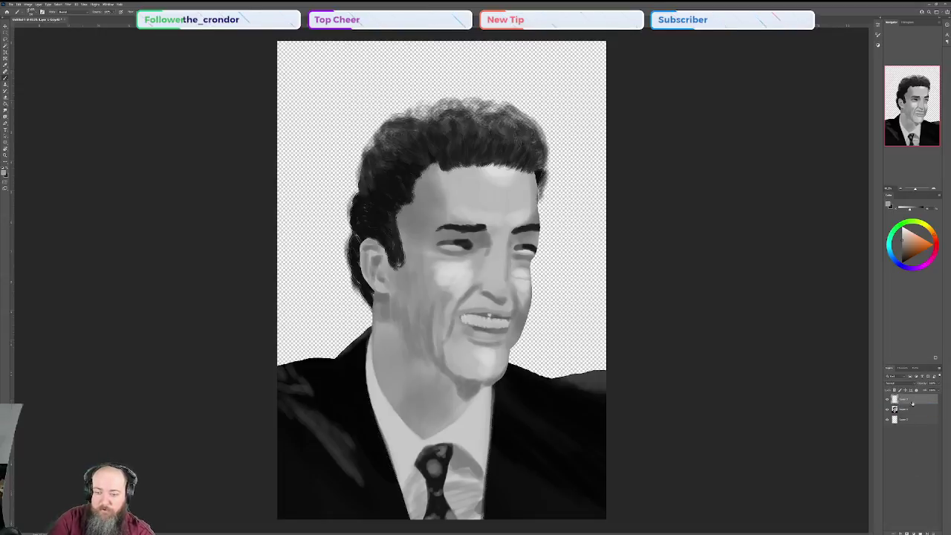
pyautogui.click(585, 506)
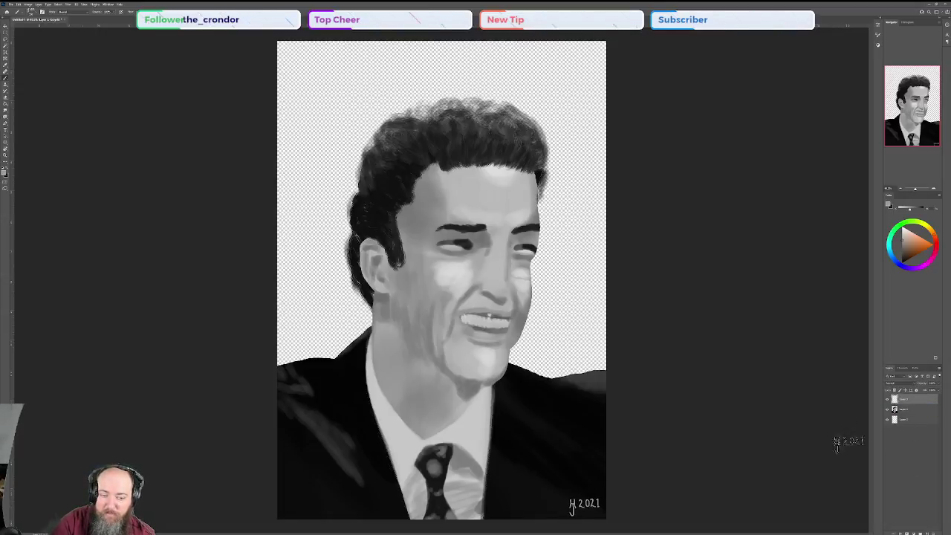
# - Fill the empty layer beneath the portrait with dark grey as the background
pyautogui.click(901, 421)
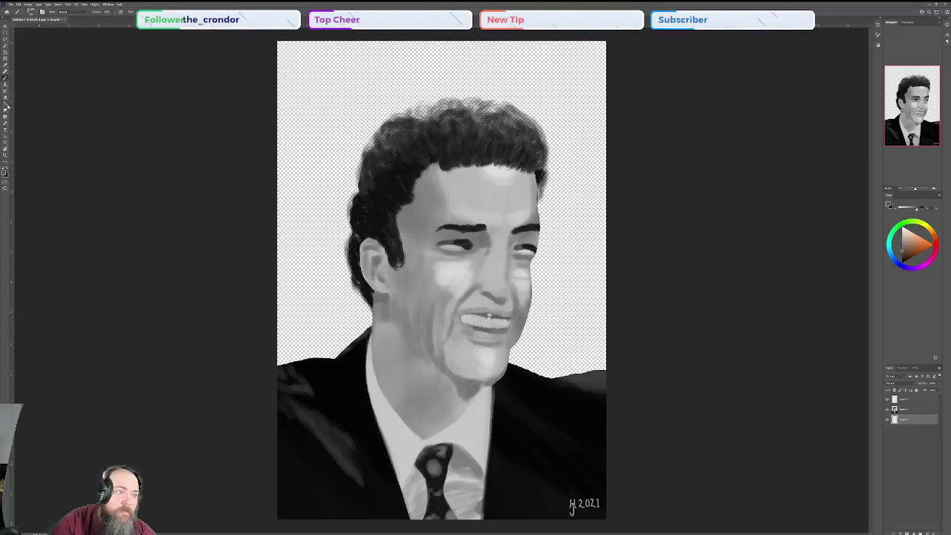
pyautogui.hotkey('alt', 'BackSpace')
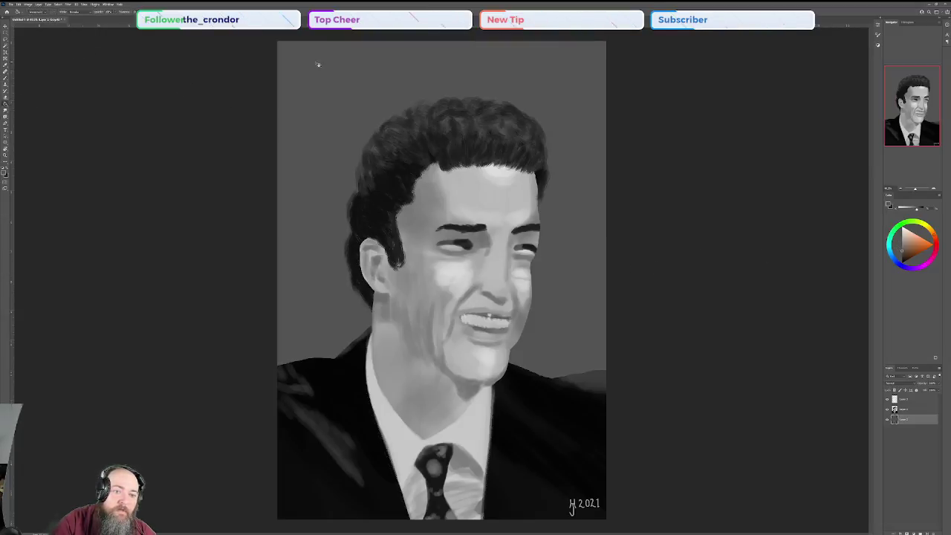